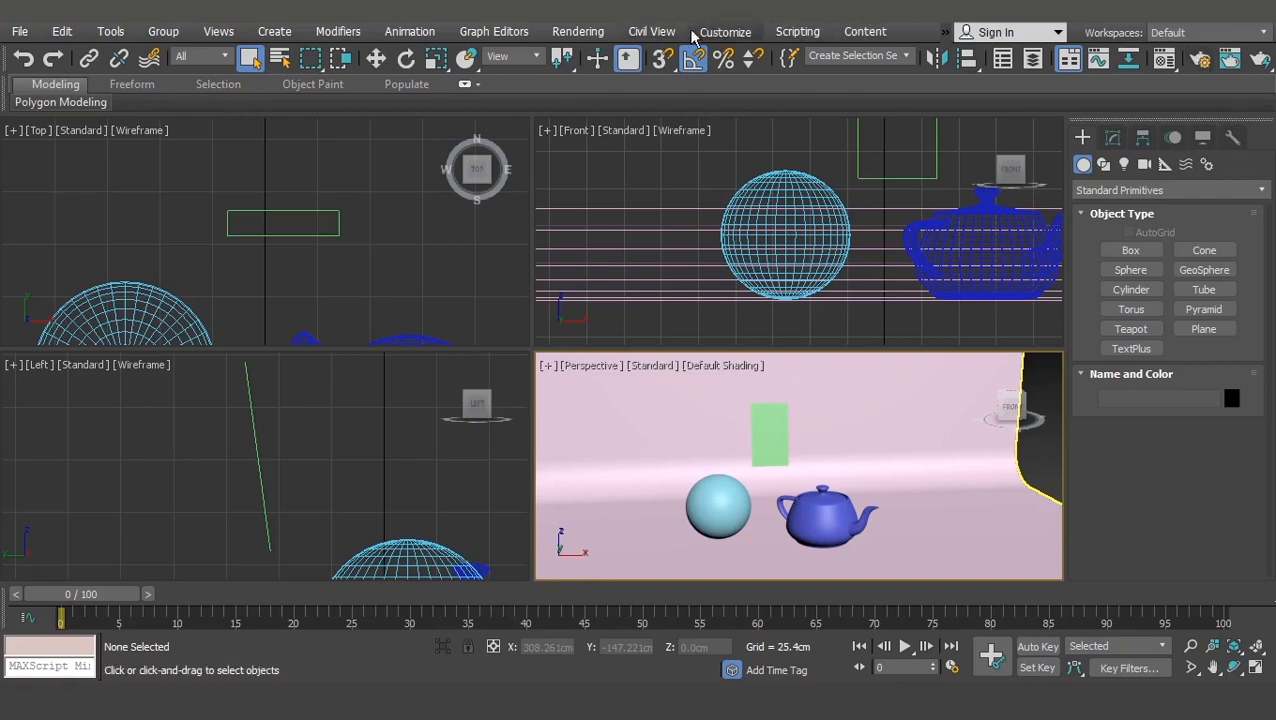
Step: Open the render setup and choose Scanline Renderer as the renderer
{"action": "left_click", "coordinate": [585, 30]}
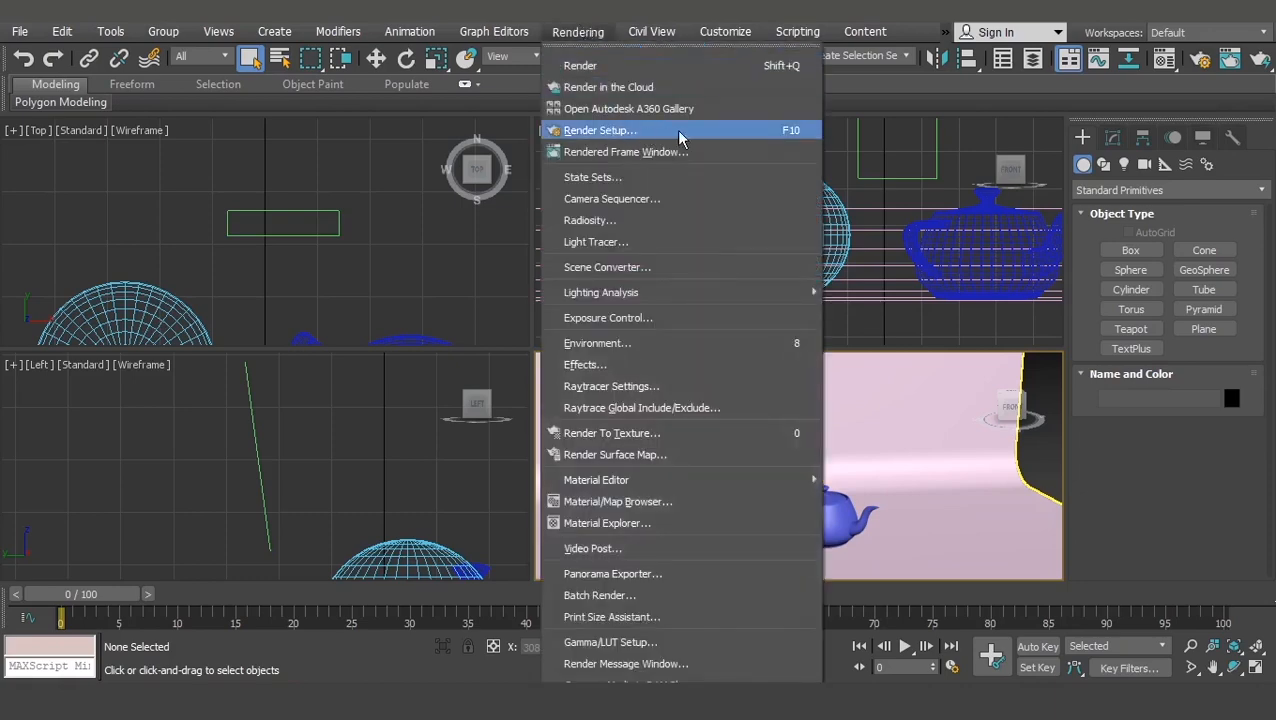
{"action": "left_click", "coordinate": [632, 133]}
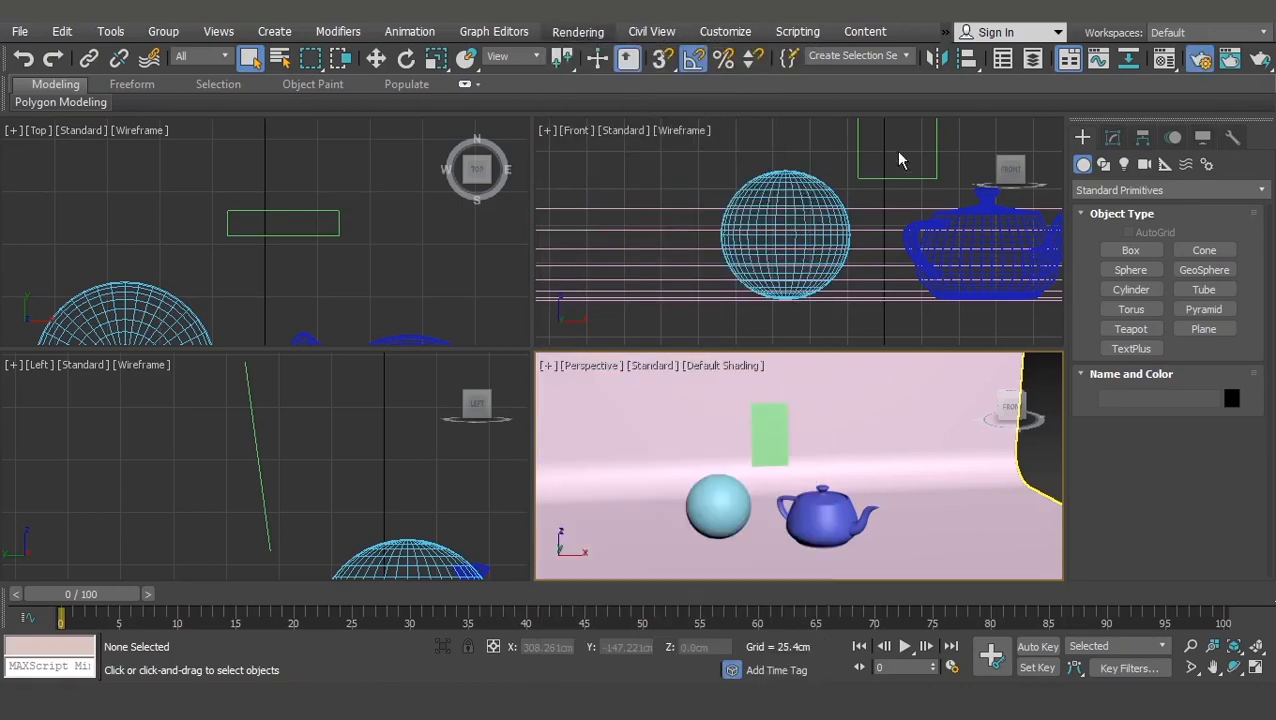
{"action": "left_click_drag", "start_coordinate": [720, 48], "coordinate": [494, 61]}
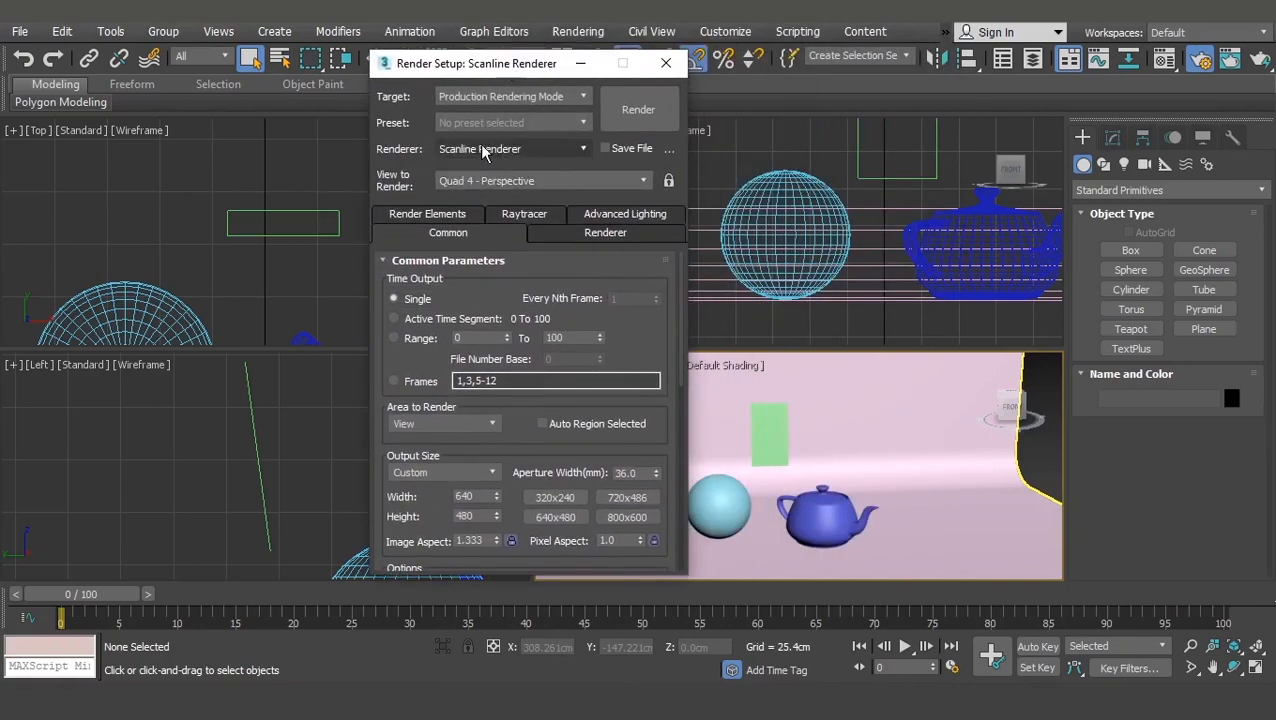
{"action": "left_click", "coordinate": [512, 149]}
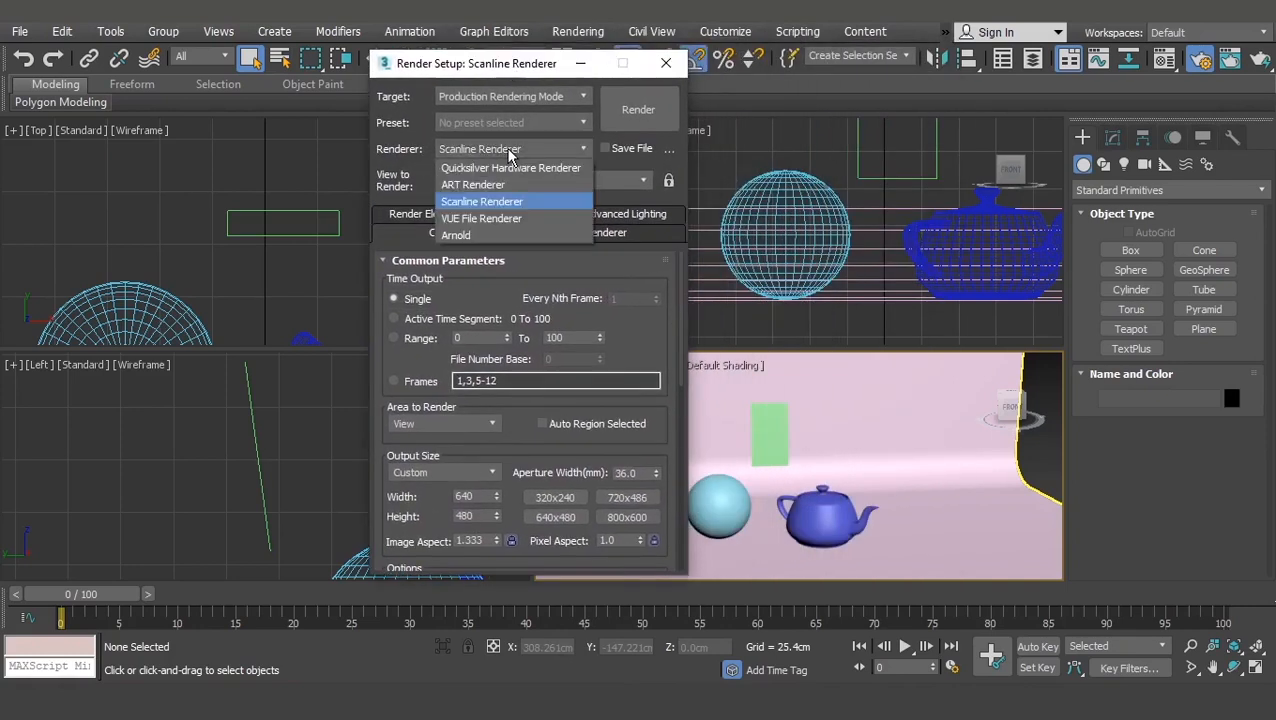
{"action": "left_click", "coordinate": [489, 203]}
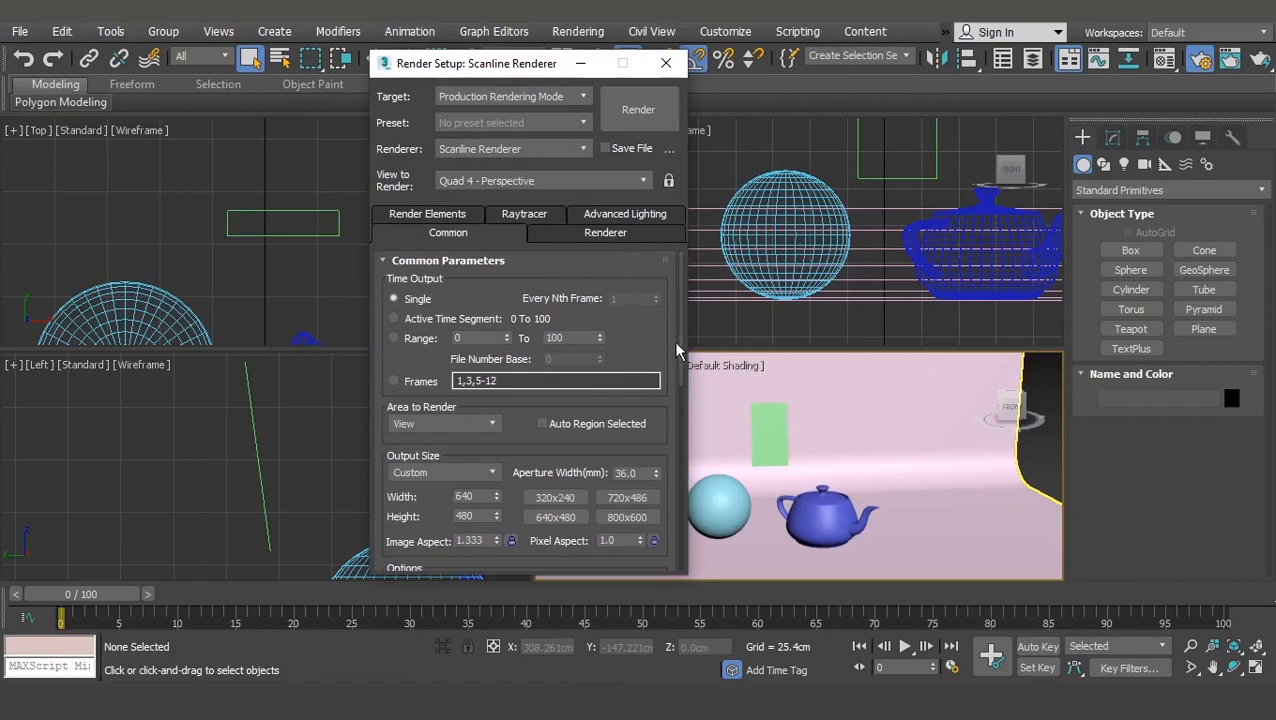
Step: Keep the render output size on Custom with a width of 640
{"action": "mouse_move", "coordinate": [676, 343]}
{"action": "left_mouse_down"}
{"action": "mouse_move", "coordinate": [672, 319]}
{"action": "mouse_move", "coordinate": [677, 340]}
{"action": "left_mouse_up"}
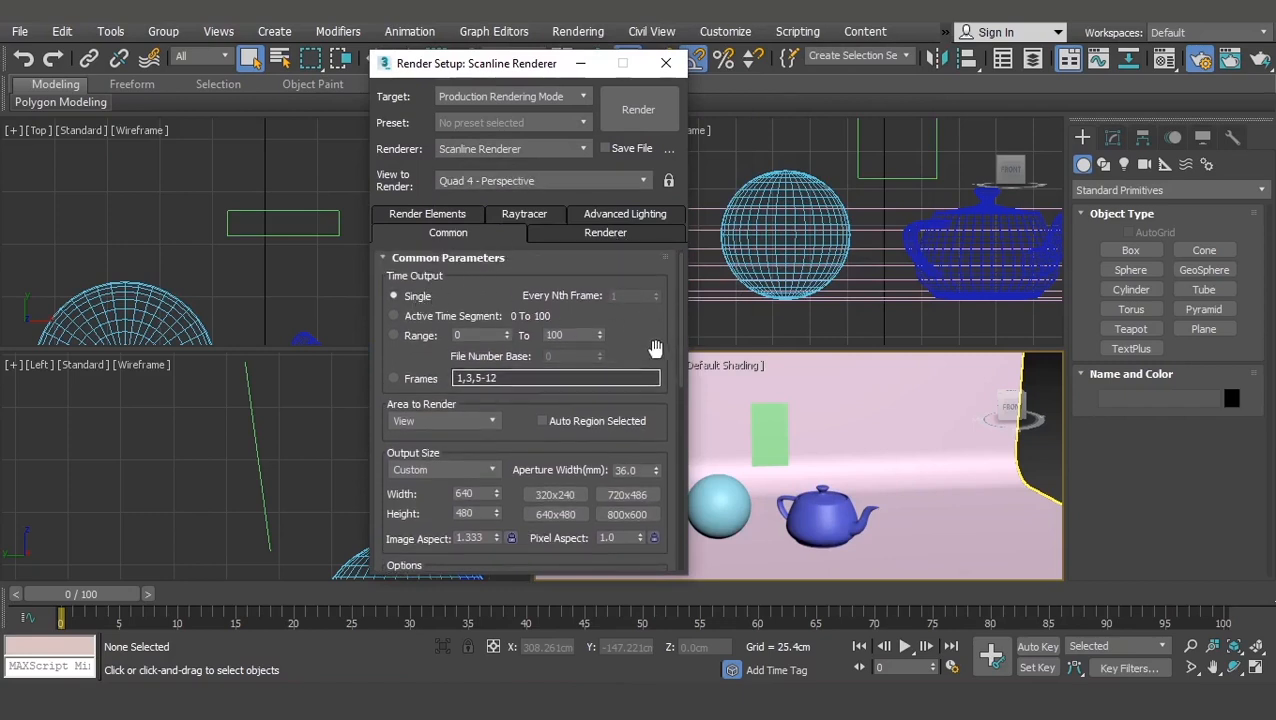
{"action": "scroll", "coordinate": [560, 350], "scroll_direction": "down", "scroll_amount": 2}
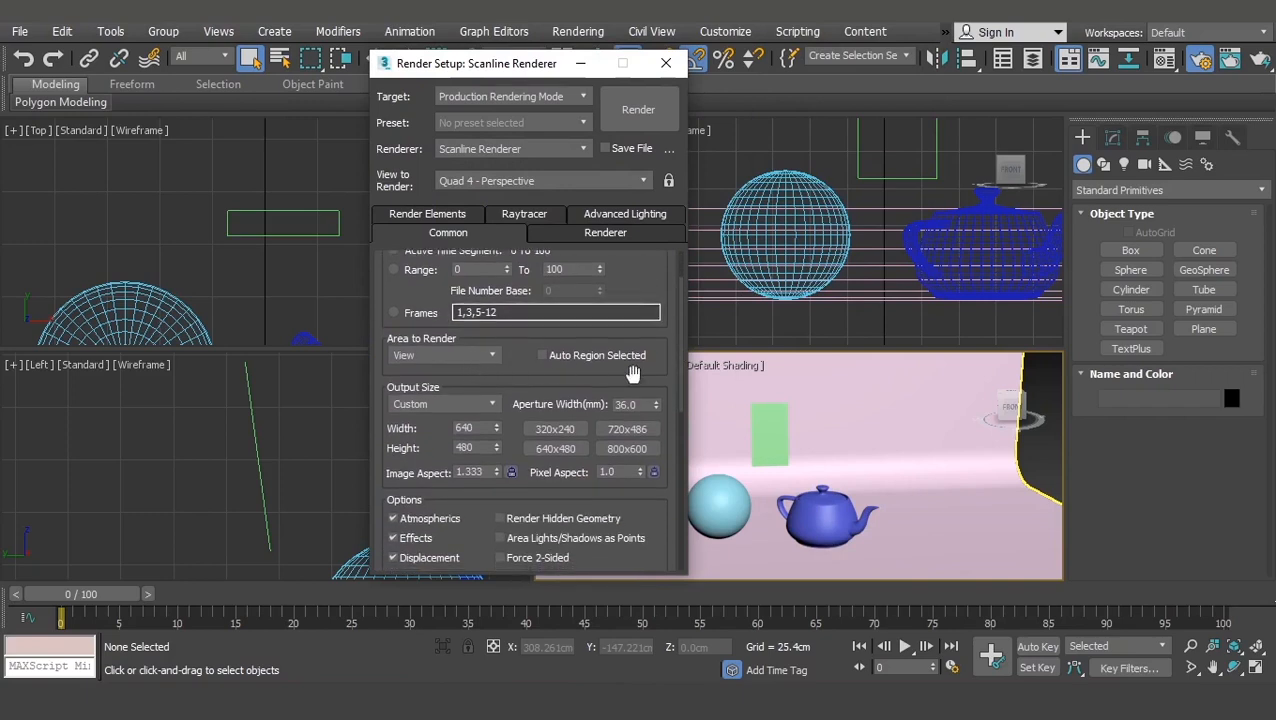
{"action": "left_click_drag", "start_coordinate": [672, 370], "coordinate": [668, 287]}
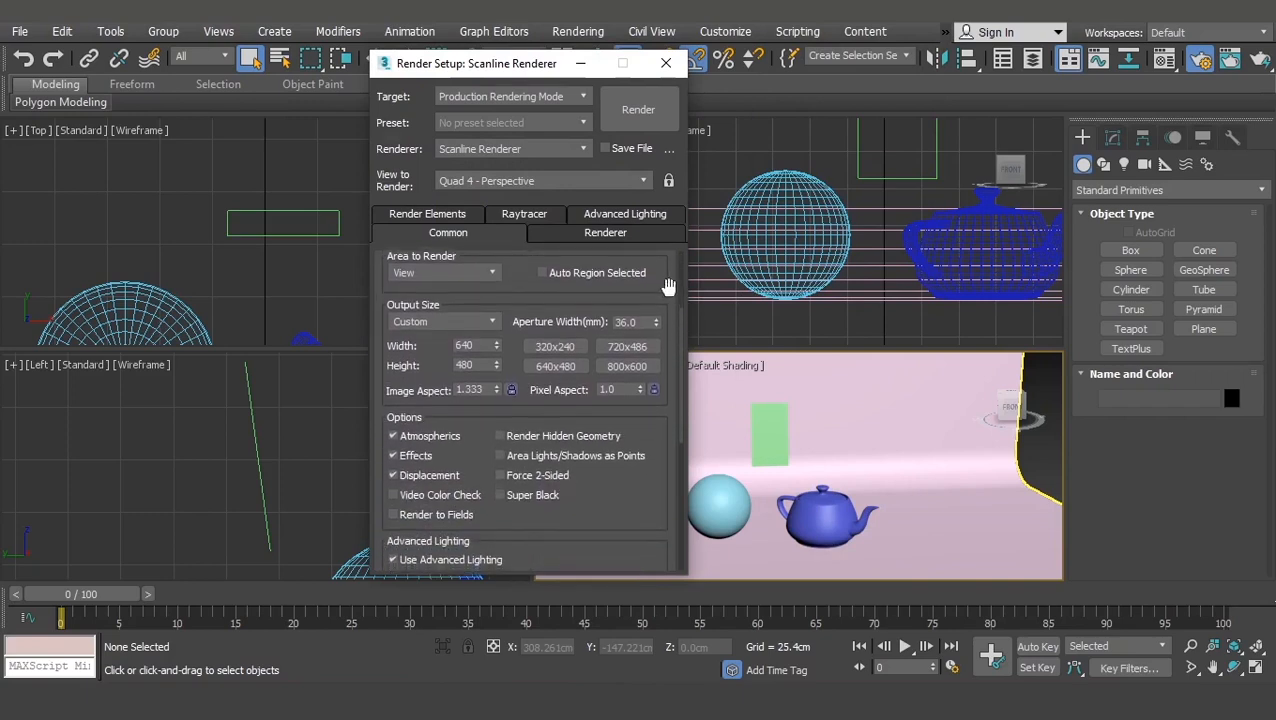
{"action": "left_click", "coordinate": [489, 325]}
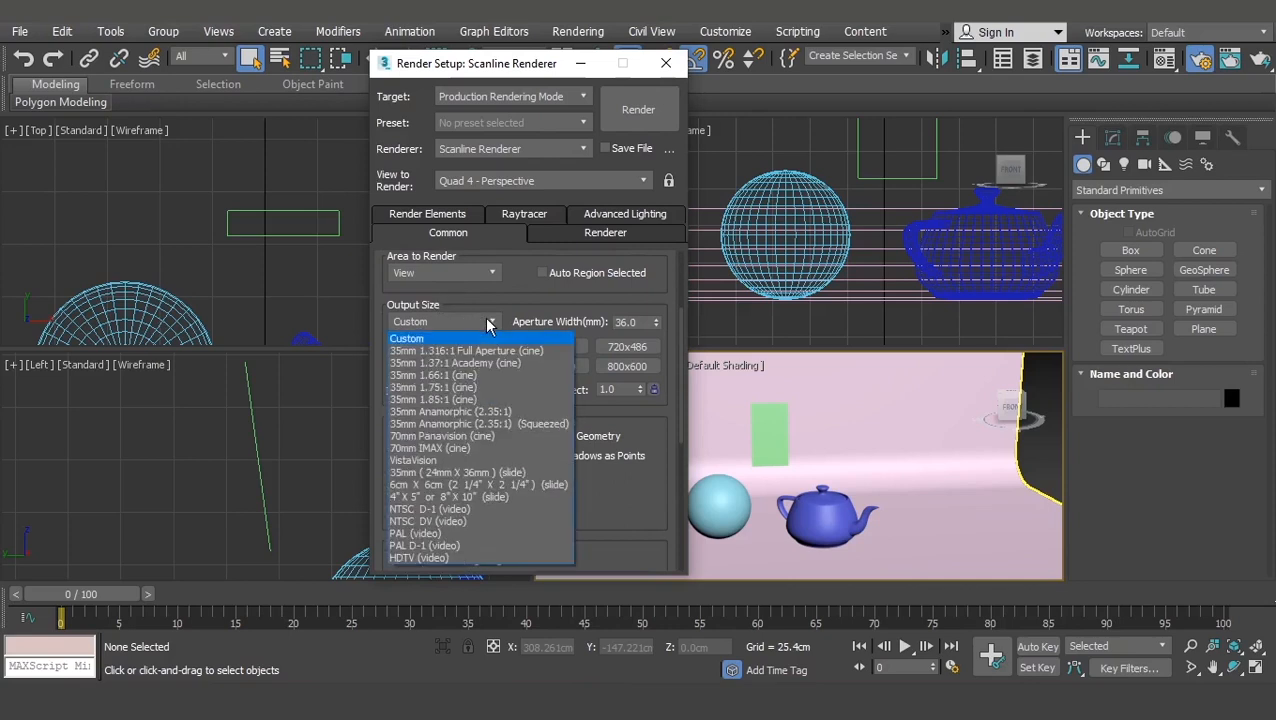
{"action": "left_click", "coordinate": [502, 305]}
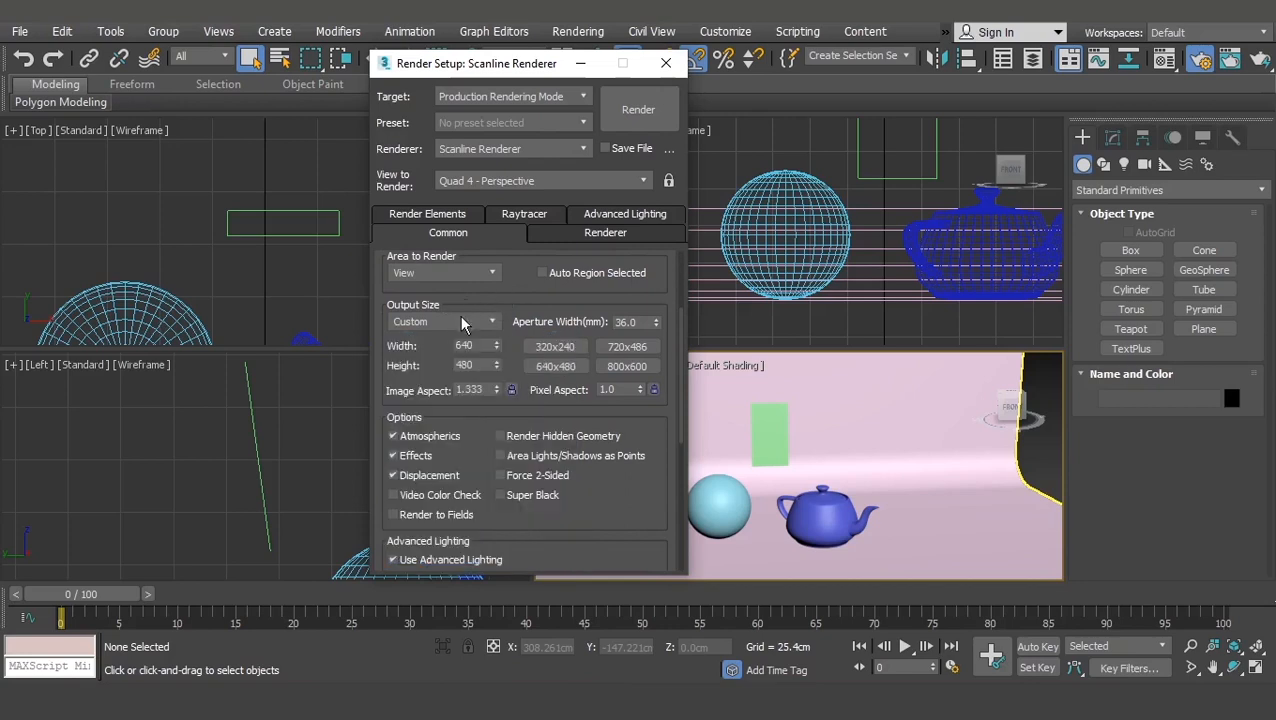
{"action": "double_click", "coordinate": [490, 346]}
{"action": "type", "text": "640"}
{"action": "double_click", "coordinate": [481, 365]}
Step: Review the remaining common render options, including advanced lighting and render output, and close the render setup
{"action": "left_click_drag", "start_coordinate": [663, 438], "coordinate": [661, 345]}
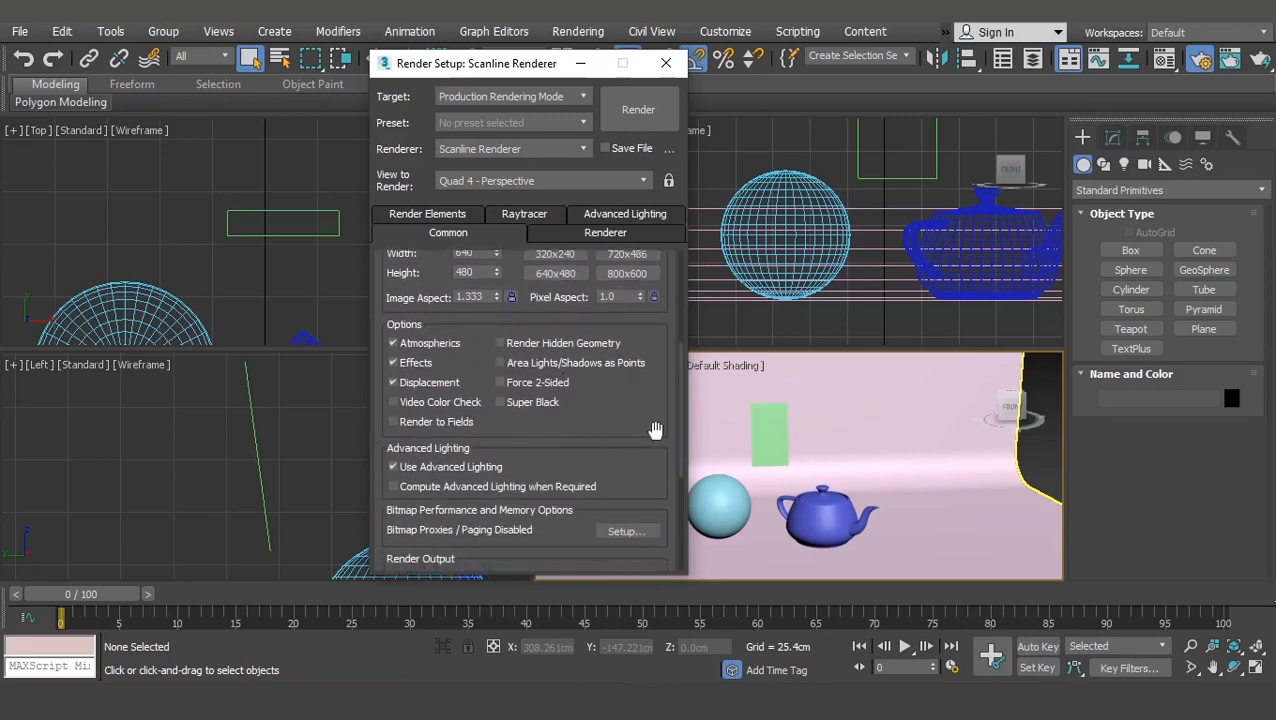
{"action": "left_click_drag", "start_coordinate": [652, 432], "coordinate": [669, 296]}
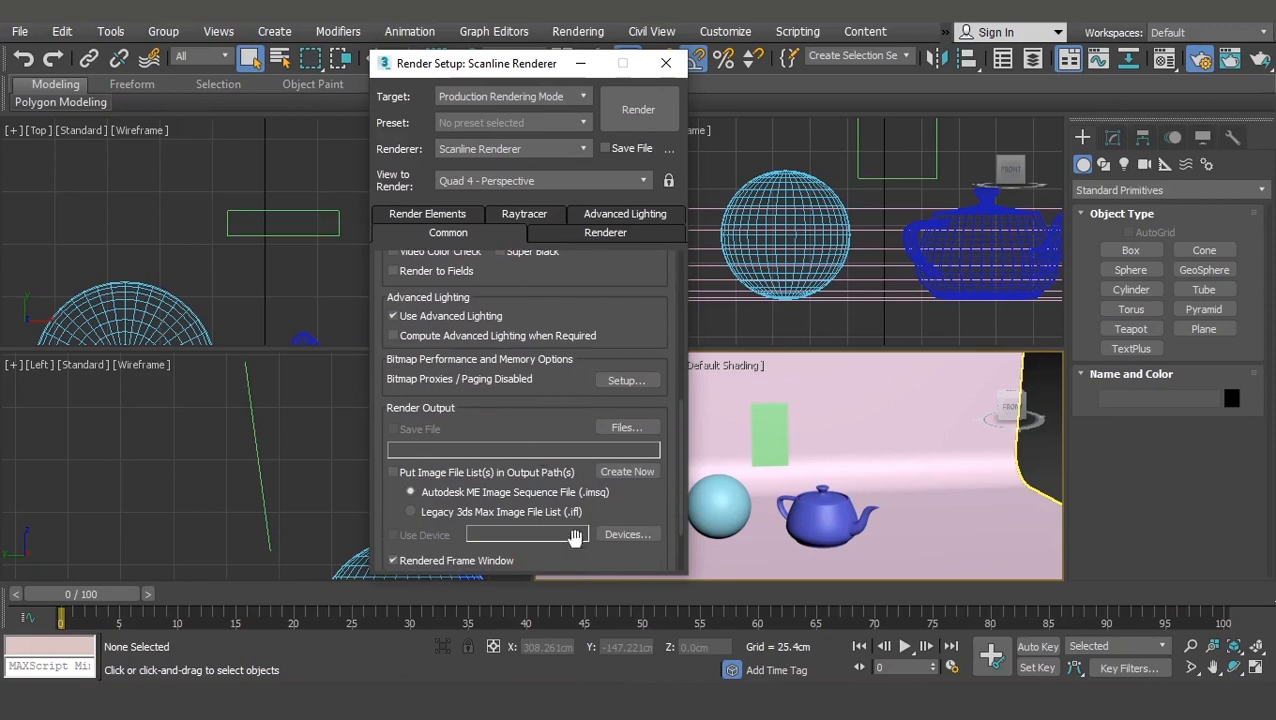
{"action": "left_click_drag", "start_coordinate": [666, 503], "coordinate": [669, 370]}
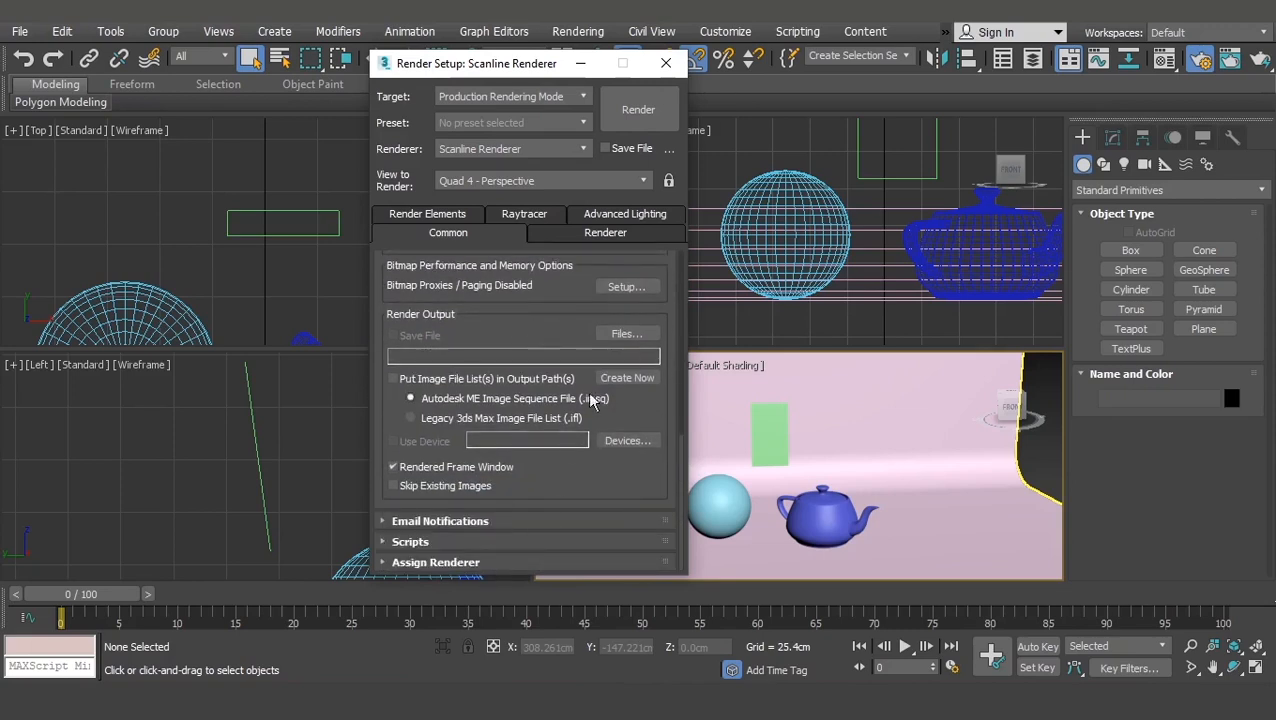
{"action": "left_click", "coordinate": [669, 66]}
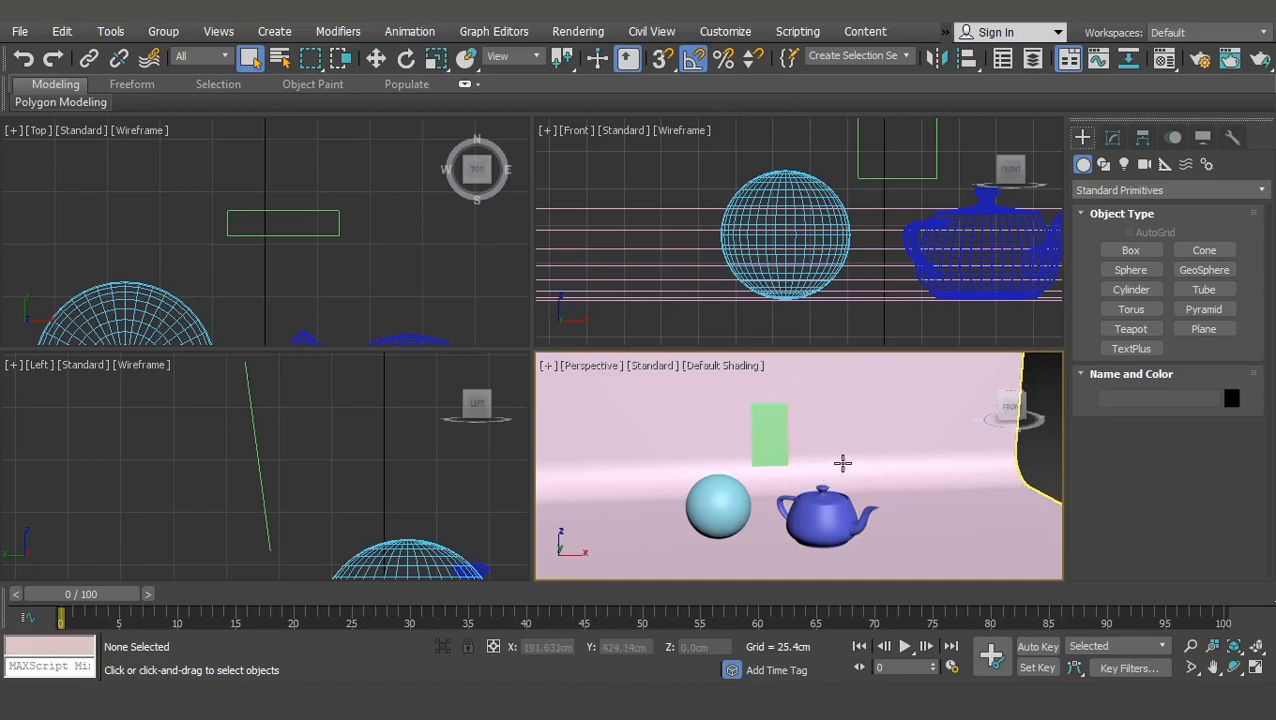
Step: Display the standard camera types and turn on safe frames in the Perspective viewport
{"action": "middle_click_drag", "start_coordinate": [843, 461], "coordinate": [853, 470]}
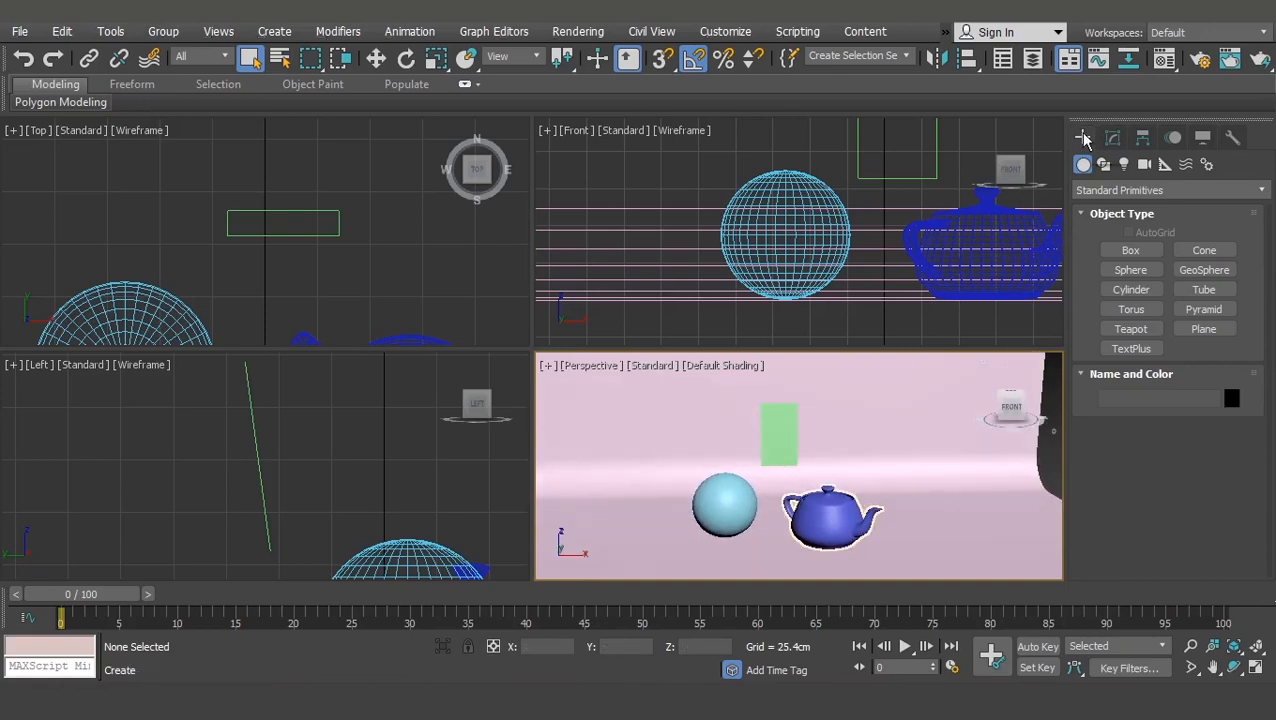
{"action": "left_click", "coordinate": [1146, 167]}
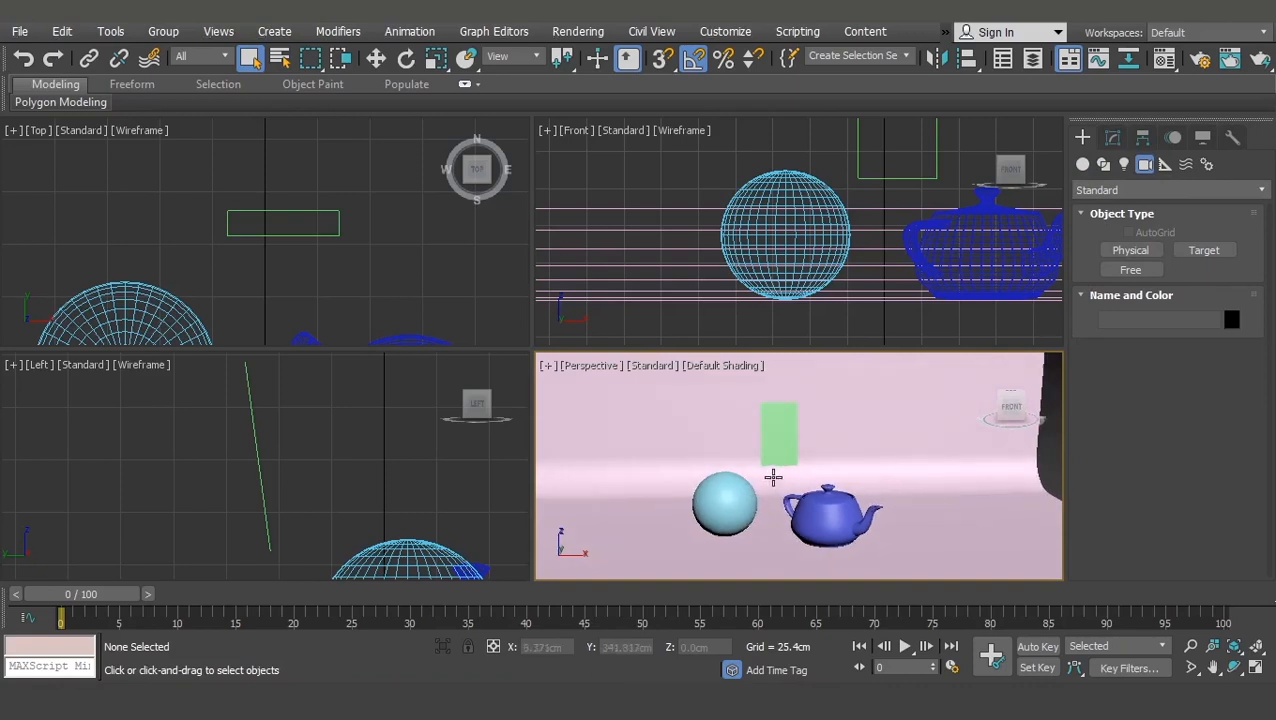
{"action": "middle_click_drag", "start_coordinate": [773, 478], "coordinate": [818, 478]}
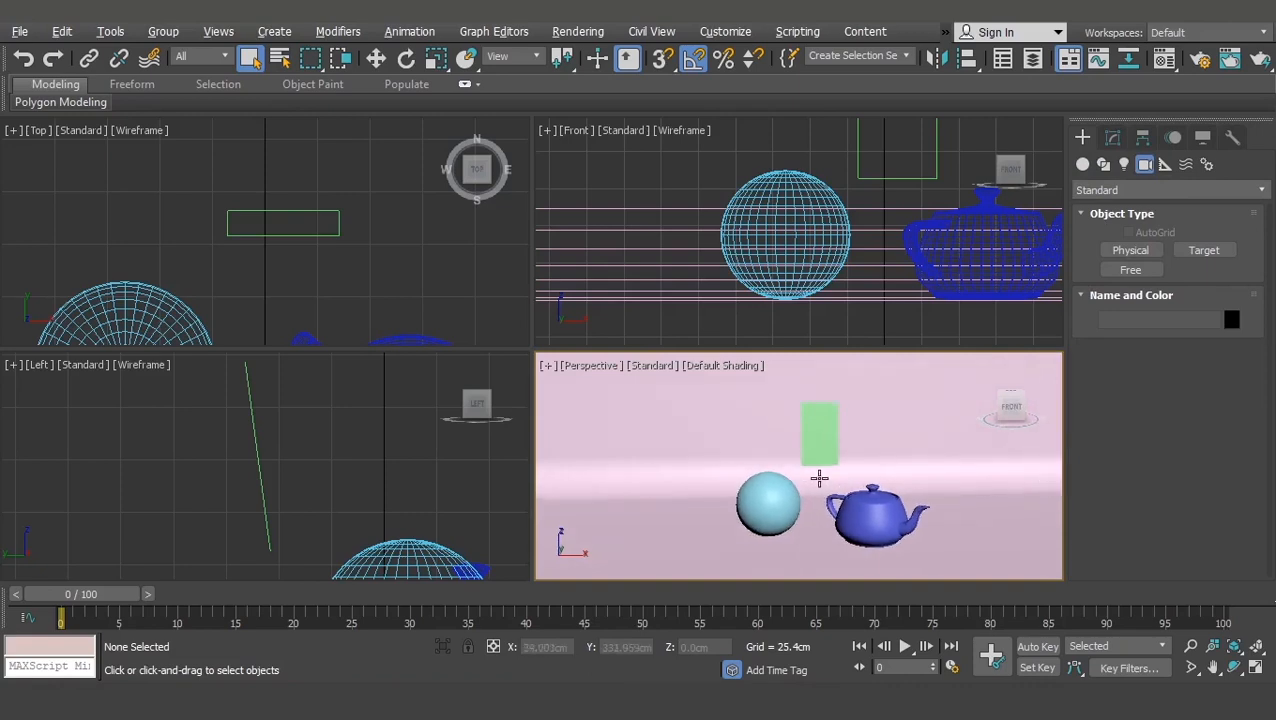
{"action": "left_click", "coordinate": [594, 368]}
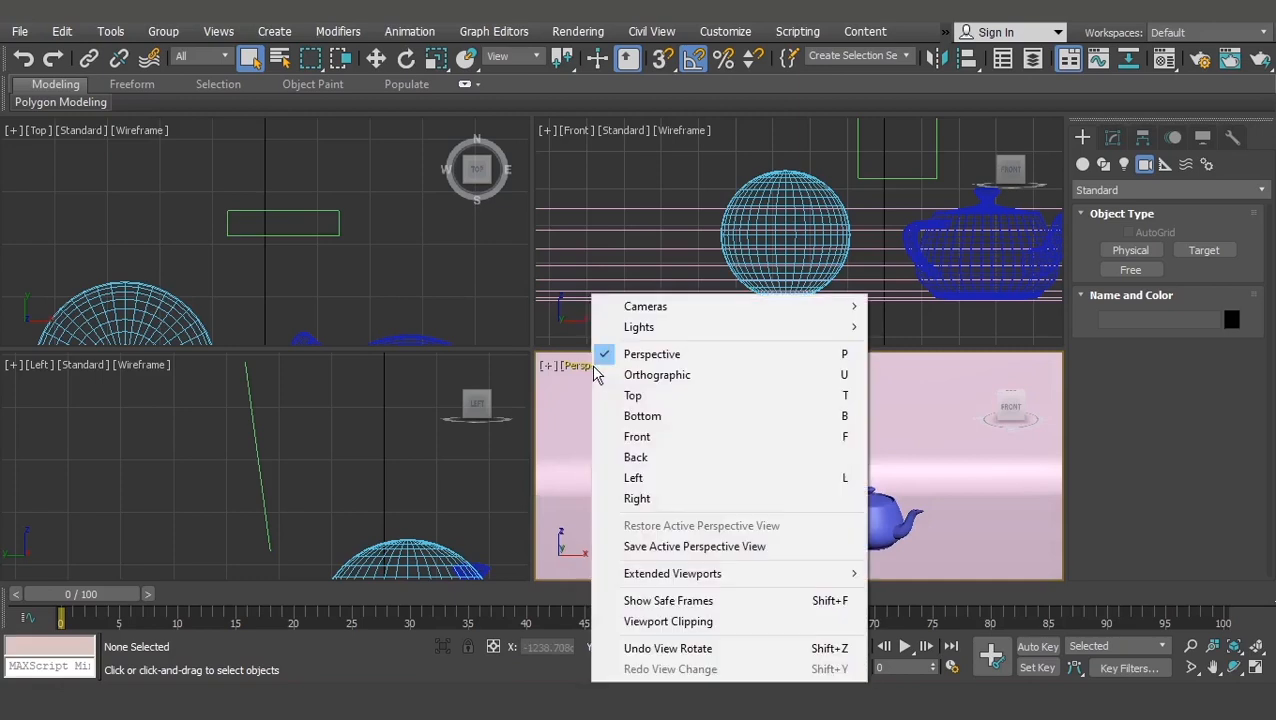
{"action": "left_click", "coordinate": [700, 602]}
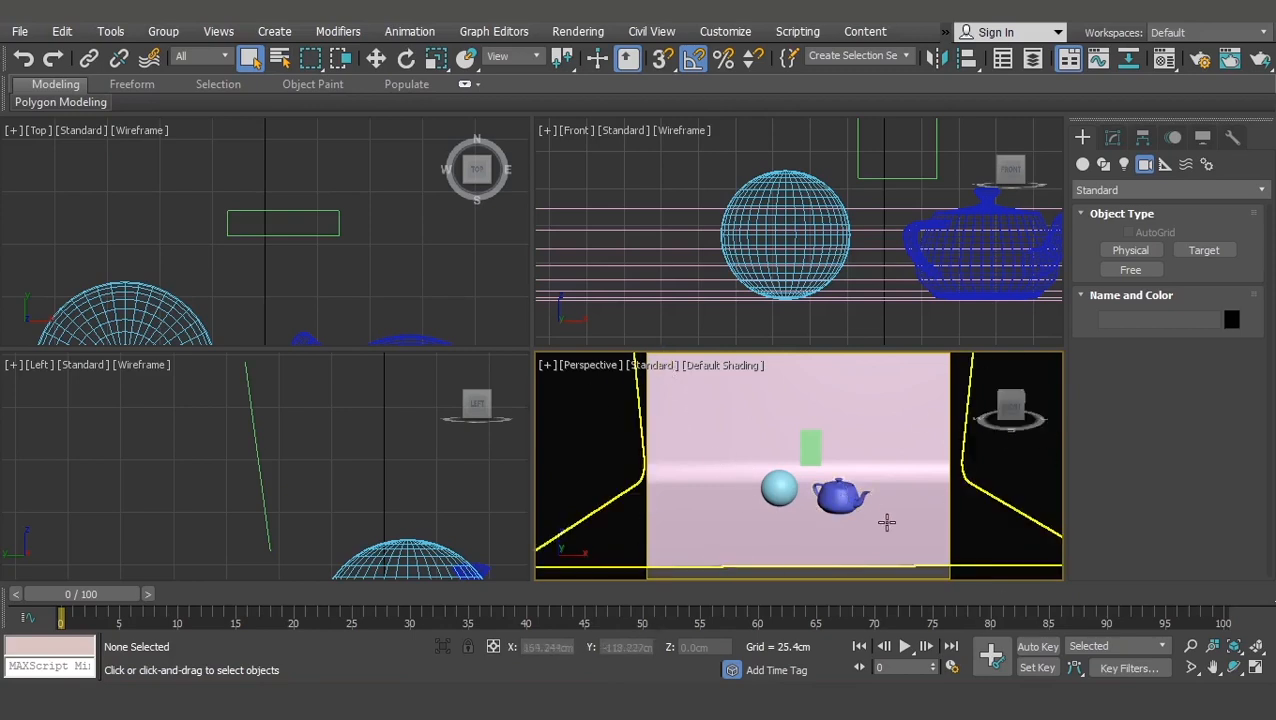
Step: Frame the sphere, teapot and green panel within the safe frame and create a physical camera from that Perspective view
{"action": "scroll", "coordinate": [845, 492], "scroll_direction": "up", "scroll_amount": 2}
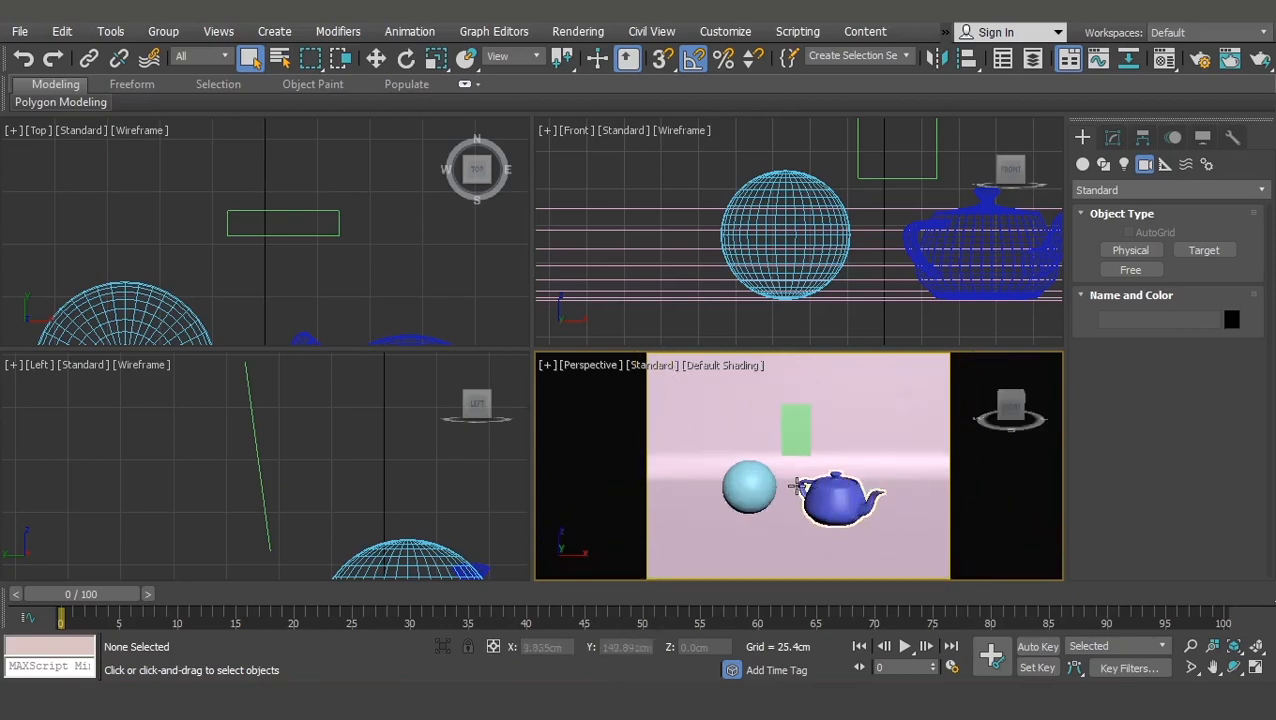
{"action": "scroll", "coordinate": [792, 484], "scroll_direction": "up", "scroll_amount": 5}
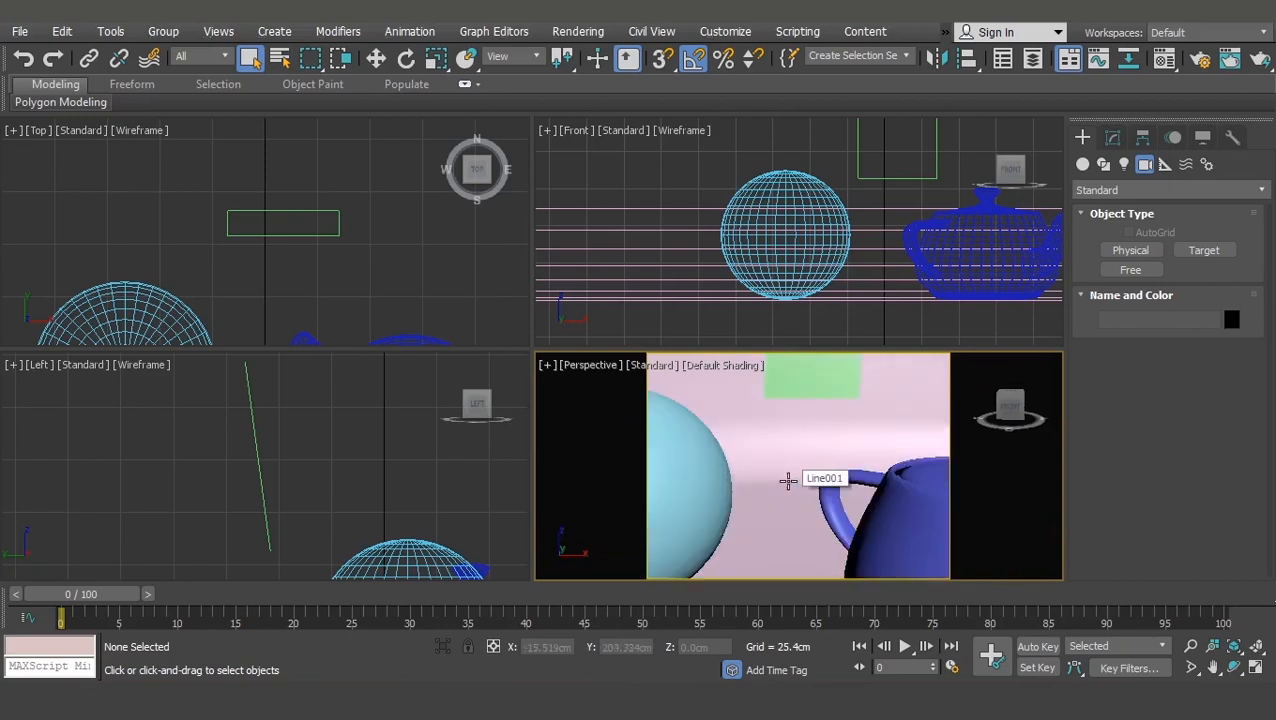
{"action": "scroll", "coordinate": [788, 481], "scroll_direction": "down", "scroll_amount": 6}
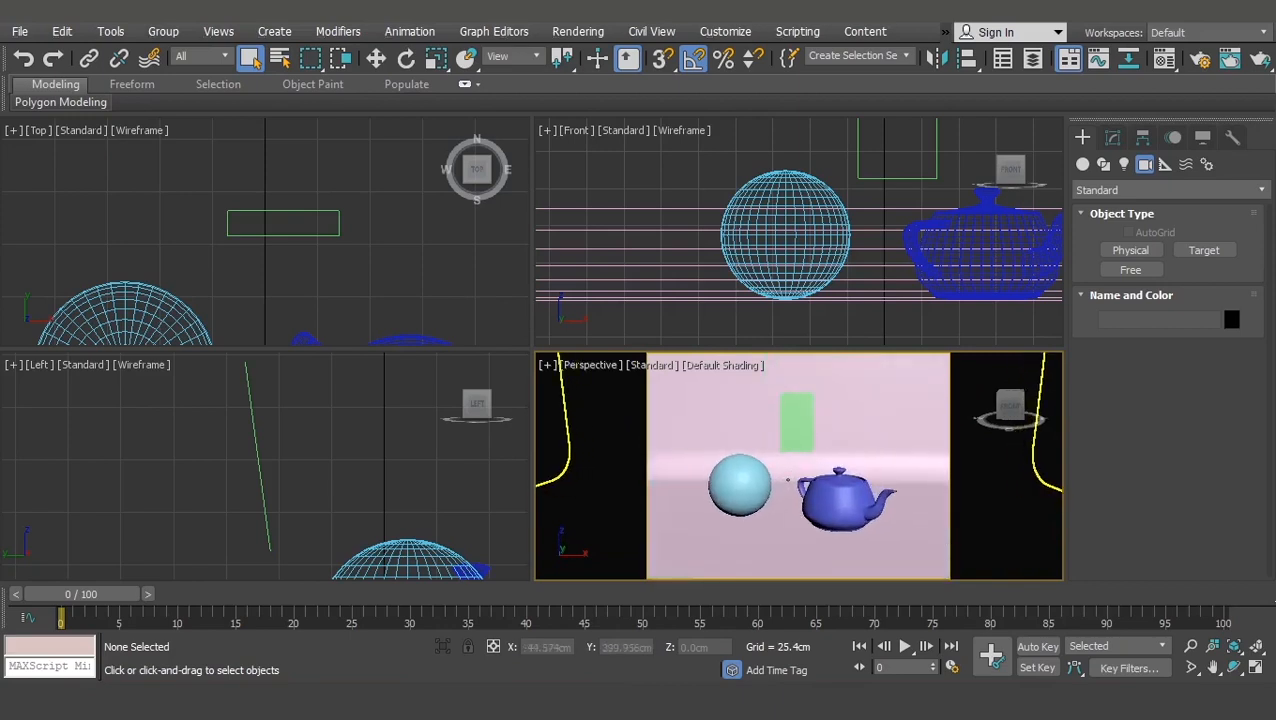
{"action": "scroll", "coordinate": [779, 462], "scroll_direction": "up", "scroll_amount": 2}
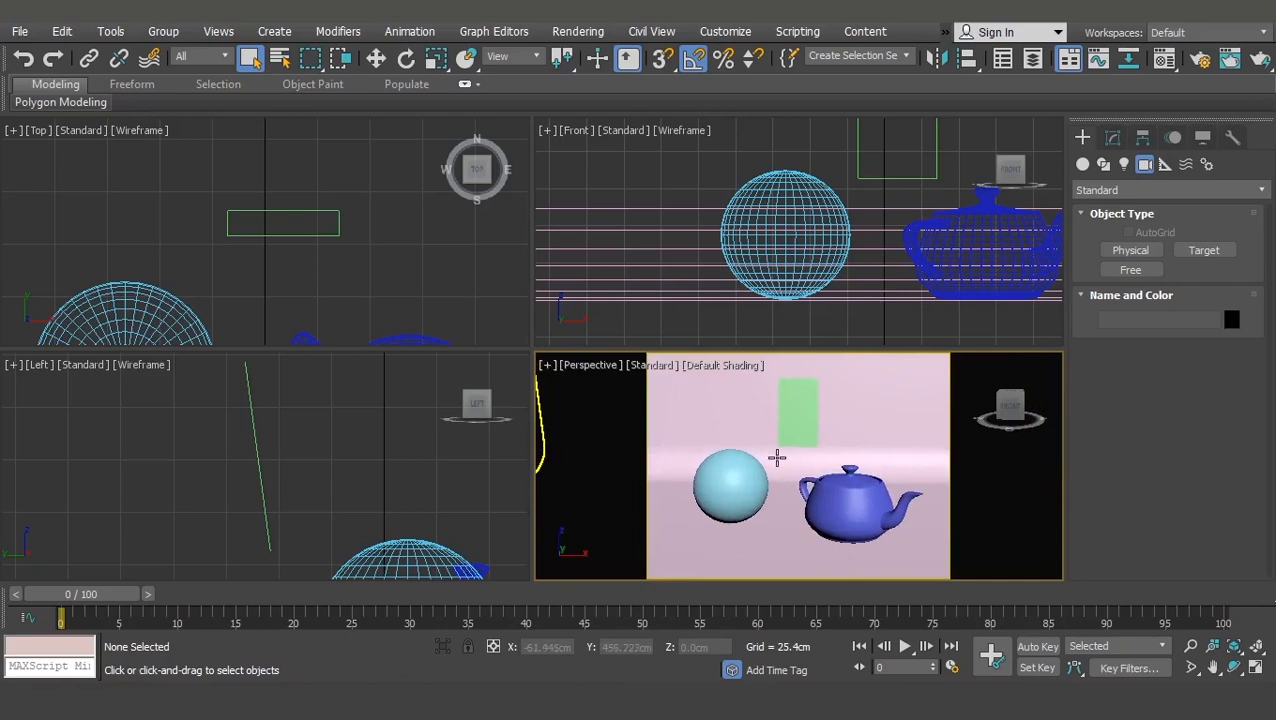
{"action": "scroll", "coordinate": [777, 460], "scroll_direction": "down", "scroll_amount": 2}
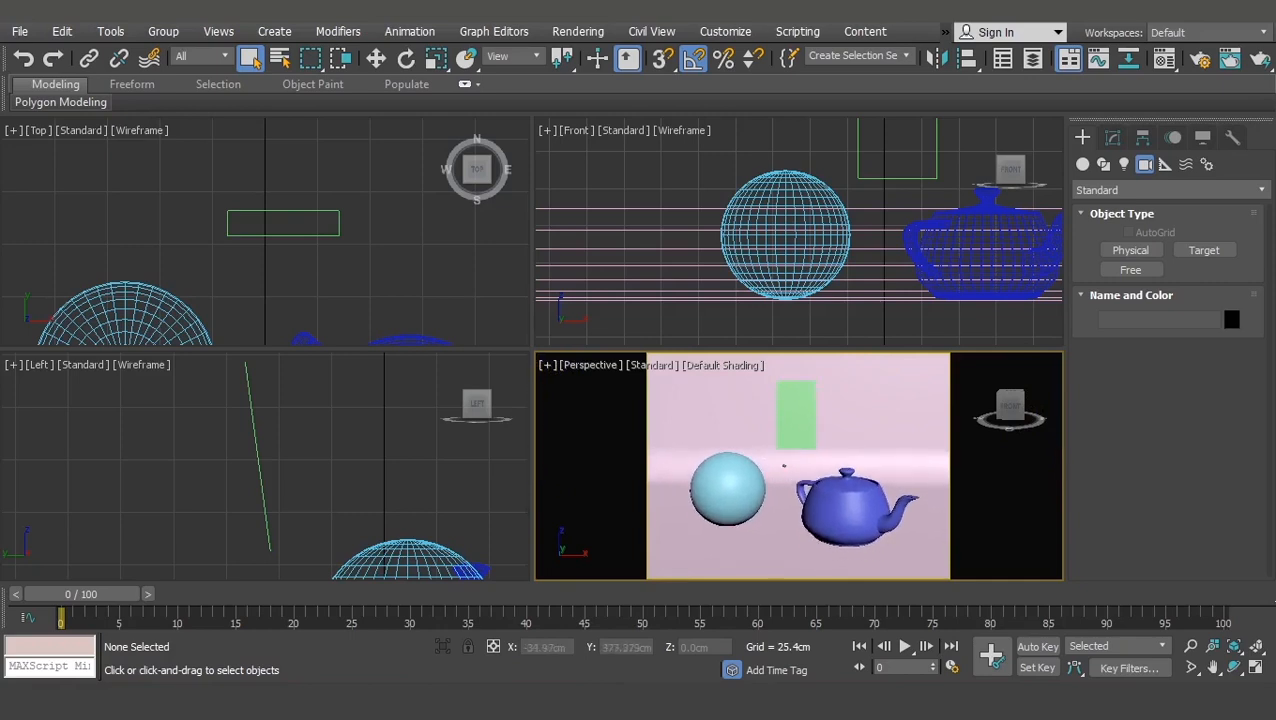
{"action": "scroll", "coordinate": [781, 463], "scroll_direction": "up", "scroll_amount": 2}
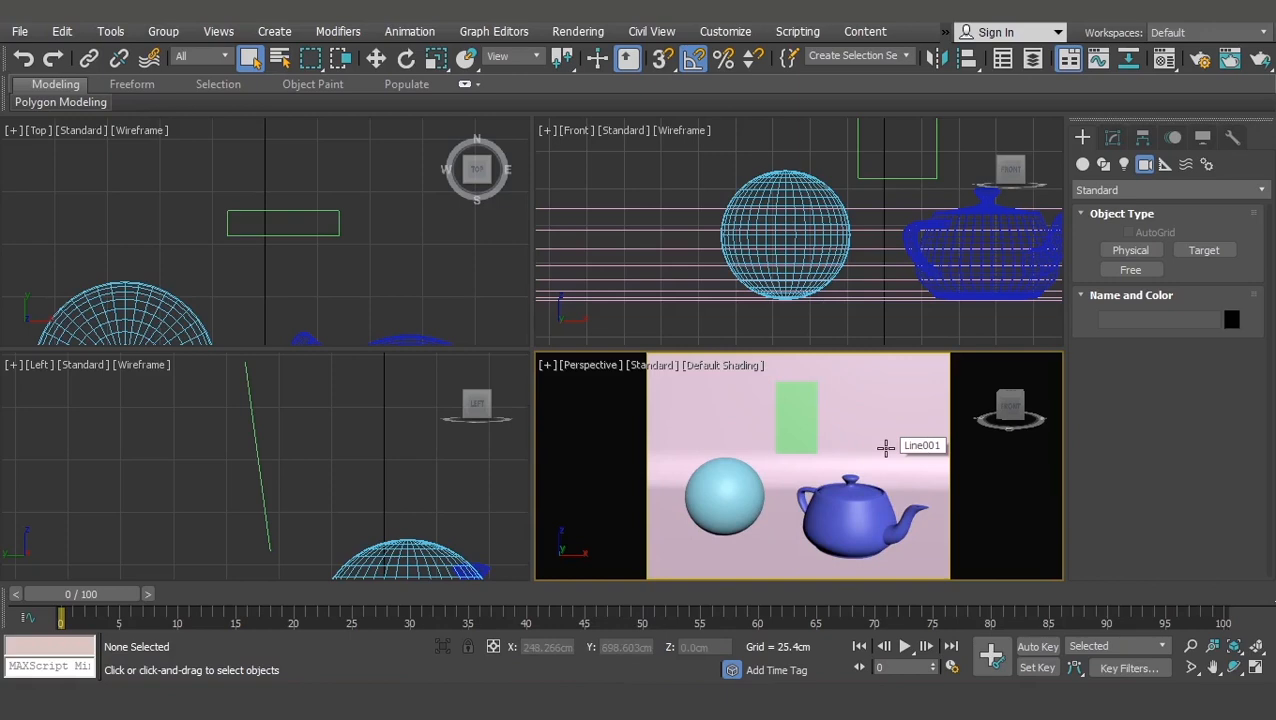
{"action": "key", "text": "ctrl+c"}
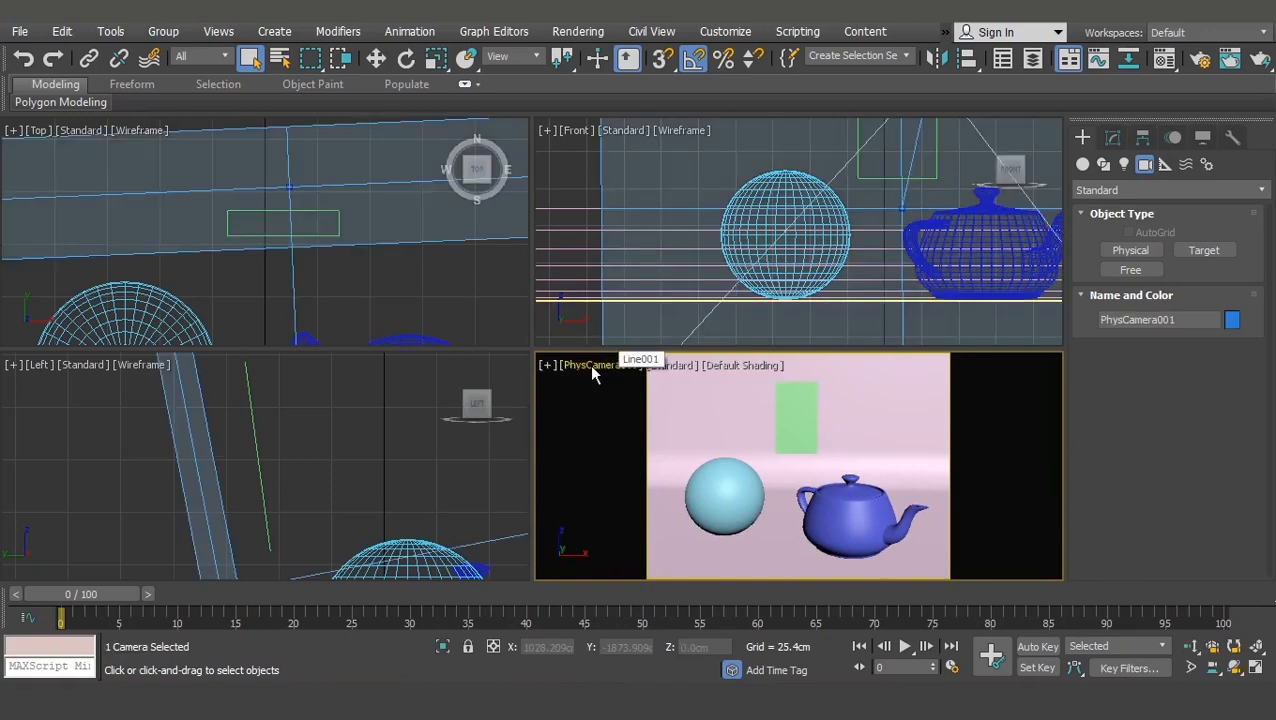
Step: Change the Front viewport to a Perspective view that shows the new camera and the scene from the side
{"action": "scroll", "coordinate": [712, 205], "scroll_direction": "down", "scroll_amount": 5}
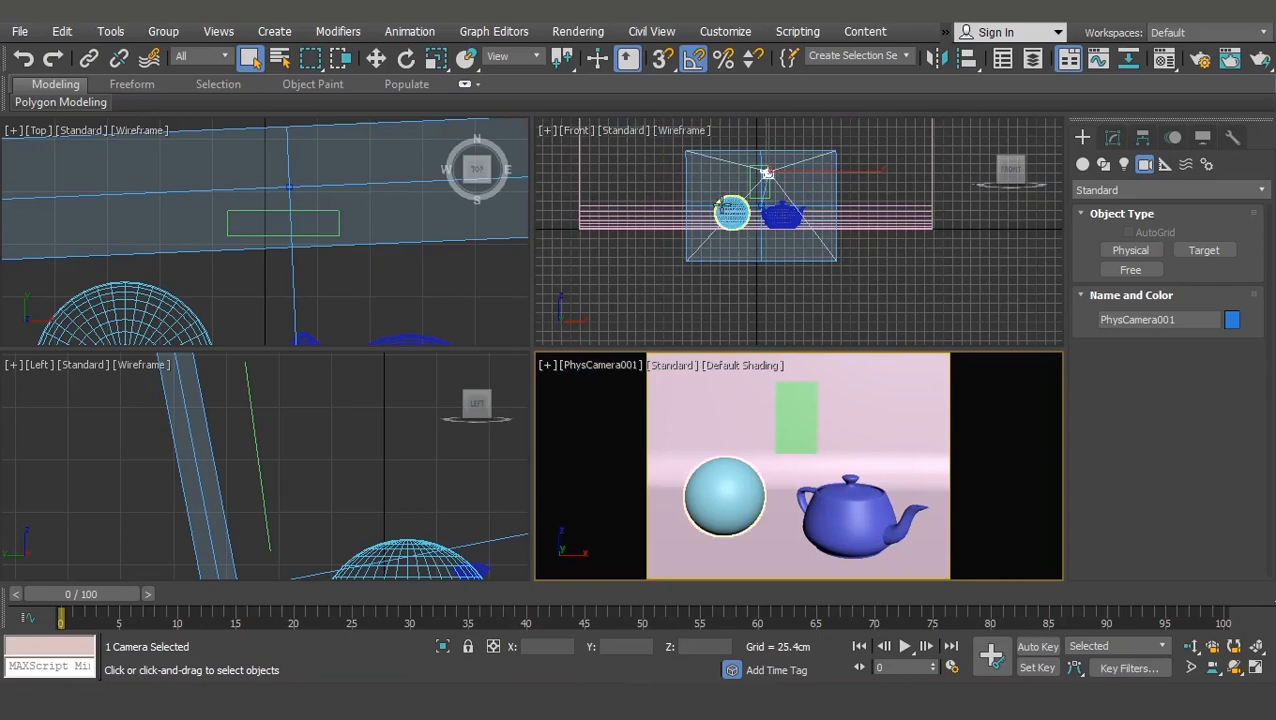
{"action": "key", "text": "p"}
{"action": "scroll", "coordinate": [697, 226], "scroll_direction": "down", "scroll_amount": 5}
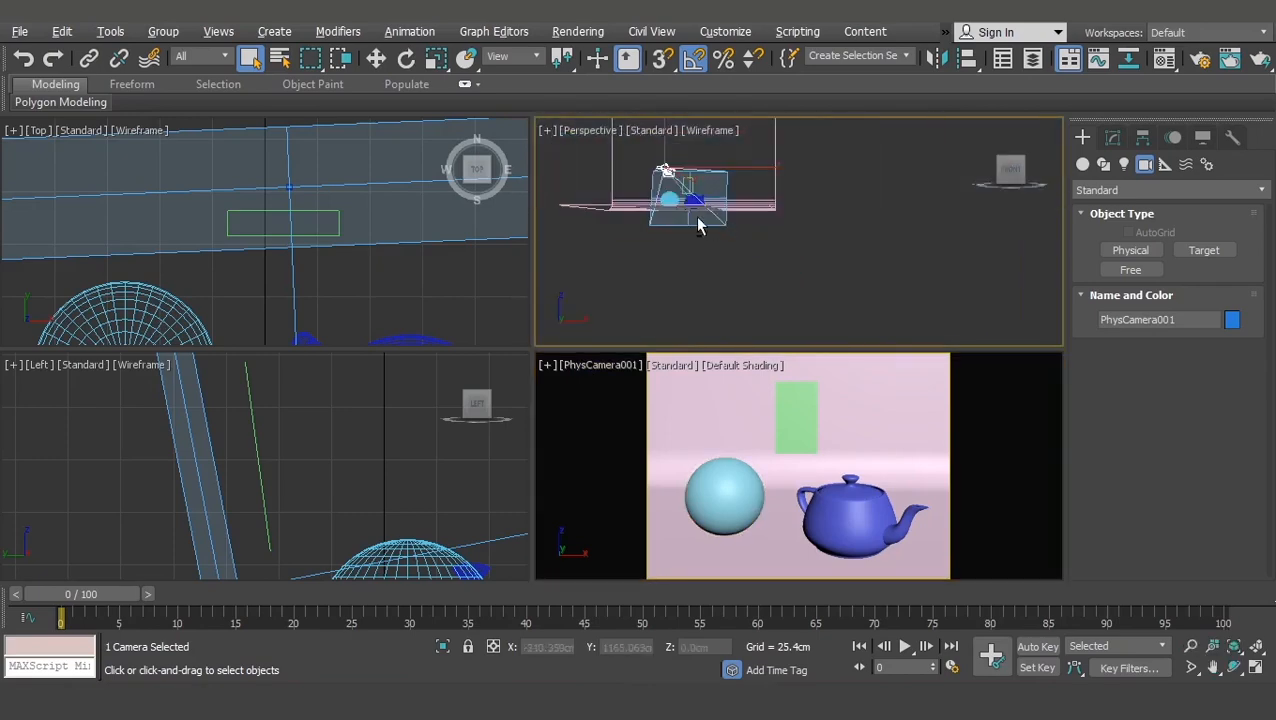
{"action": "middle_click_drag", "start_coordinate": [697, 226], "coordinate": [793, 231], "text": "alt"}
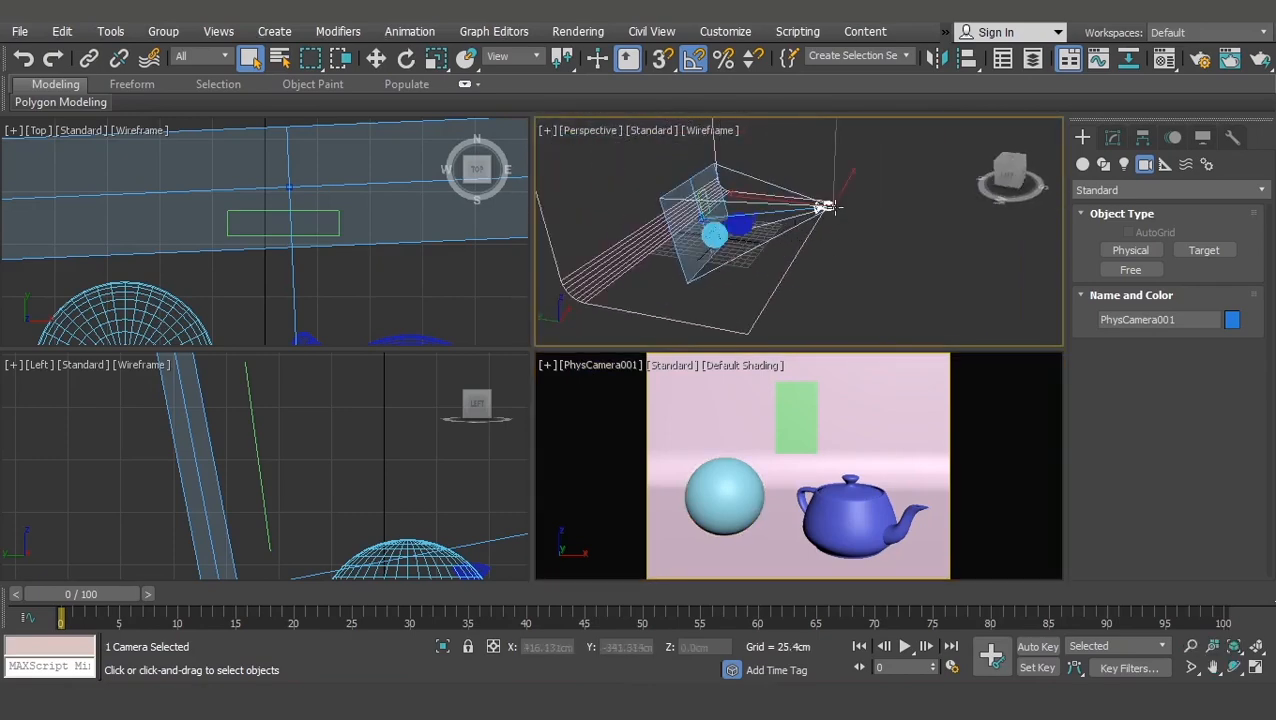
Step: Move the physical camera vertically to a Z height of about 139 cm
{"action": "key", "text": "w"}
{"action": "left_click_drag", "start_coordinate": [834, 178], "coordinate": [835, 154]}
{"action": "key", "text": "ctrl+z"}
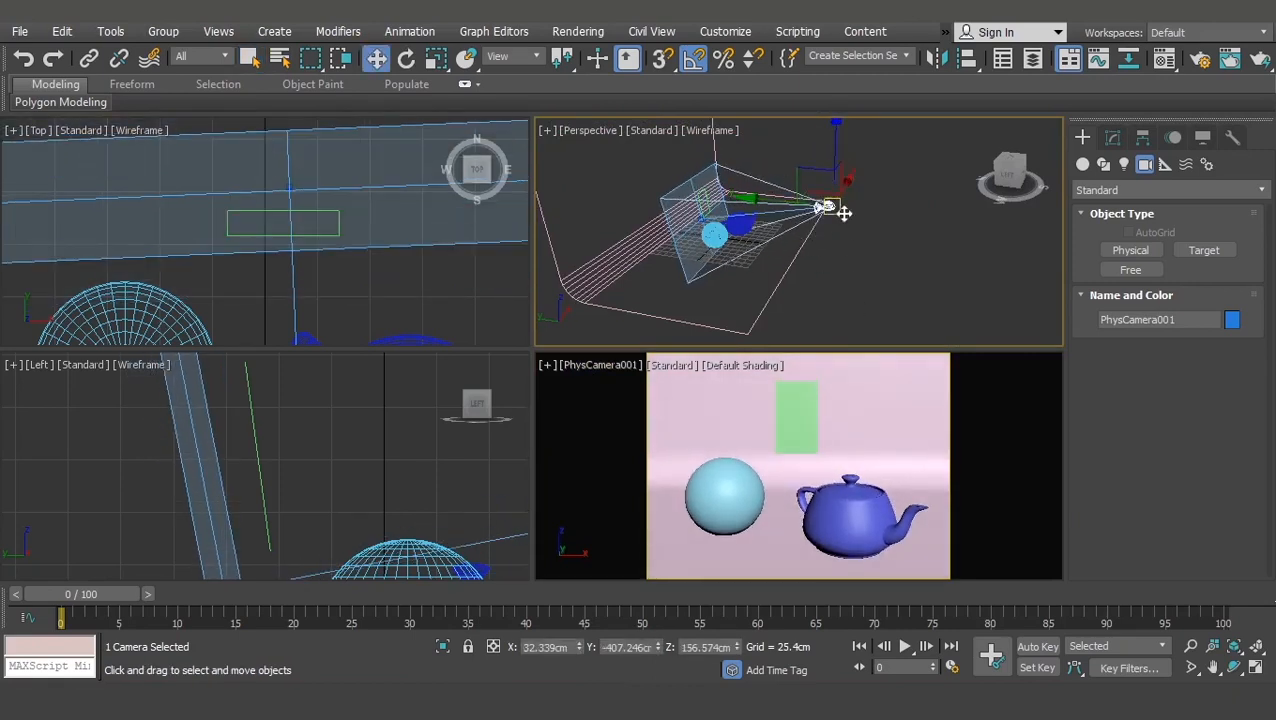
{"action": "left_click_drag", "start_coordinate": [838, 156], "coordinate": [831, 149]}
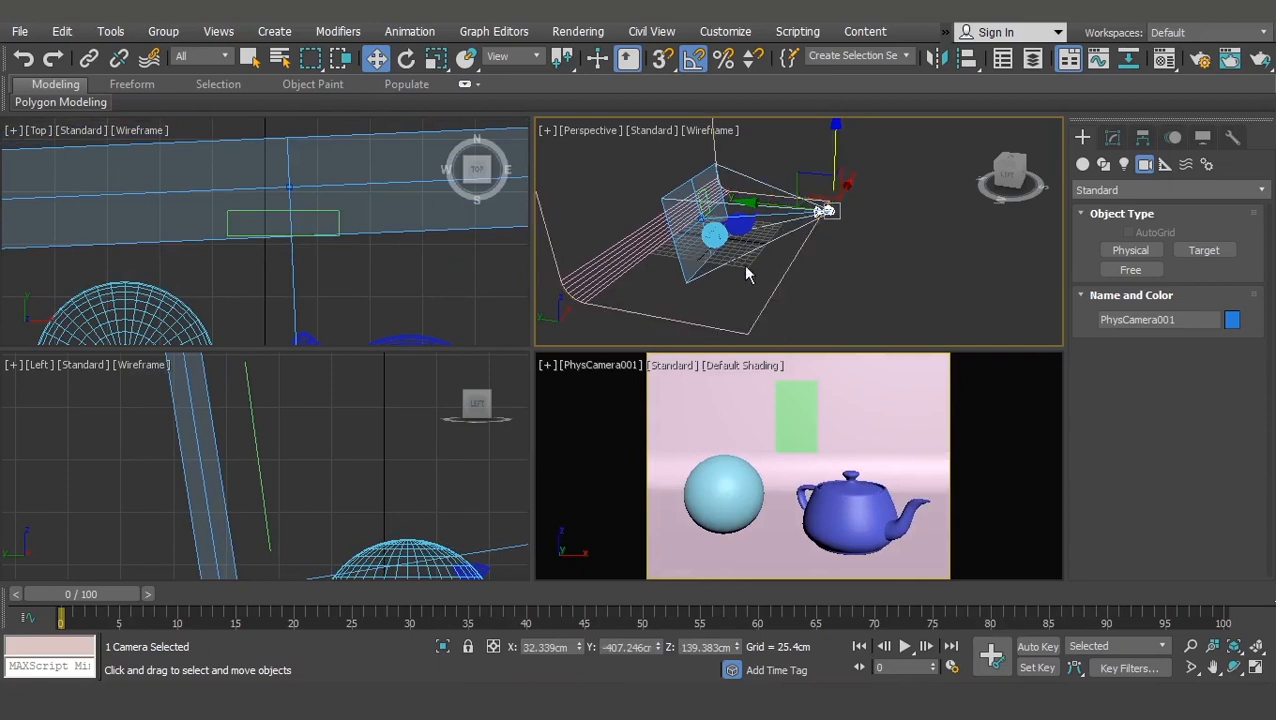
Step: Activate the physical camera viewport, render it, and move the rendered frame window clear of the camera view
{"action": "left_click", "coordinate": [1007, 376]}
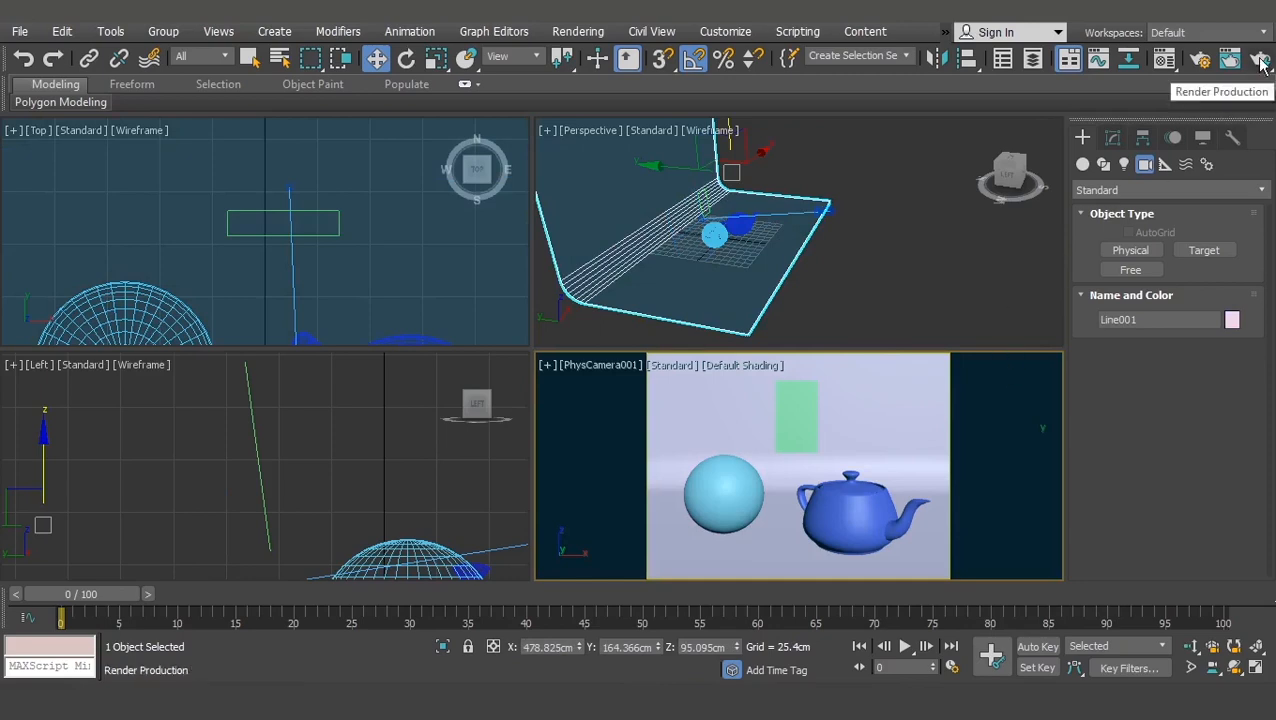
{"action": "left_click", "coordinate": [598, 31]}
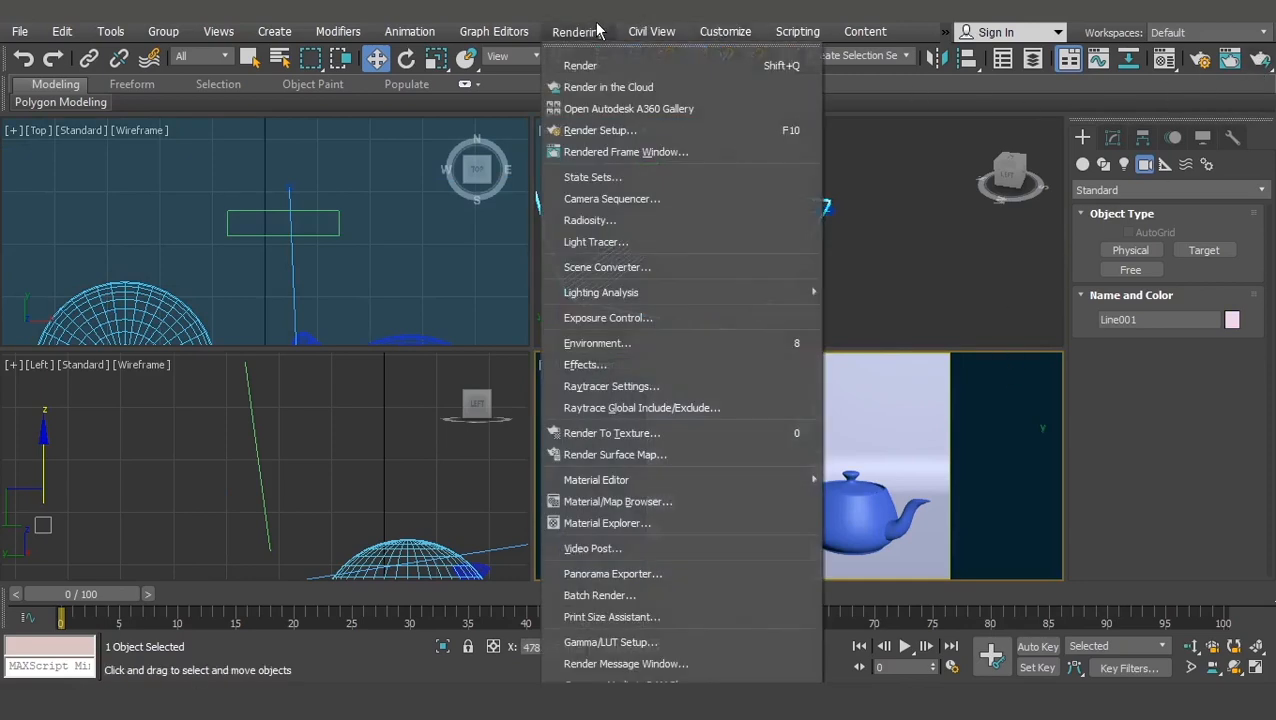
{"action": "left_click", "coordinate": [676, 66]}
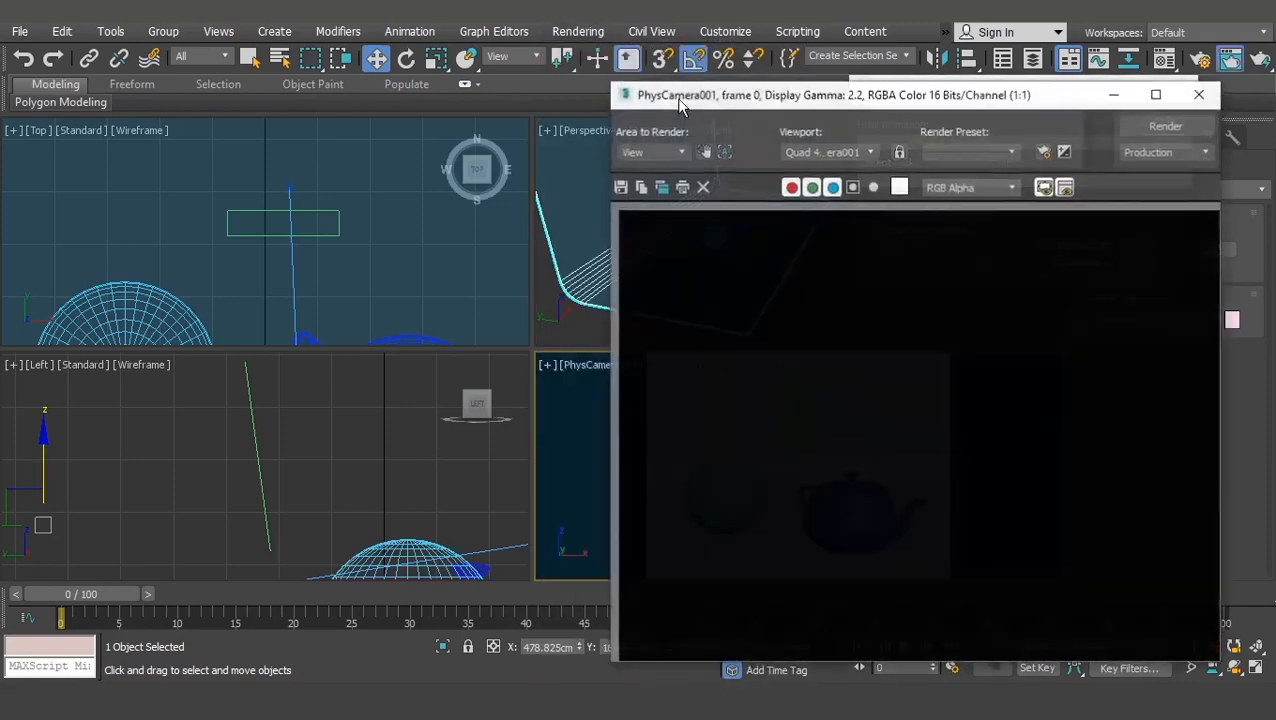
{"action": "left_click_drag", "start_coordinate": [900, 96], "coordinate": [305, 52]}
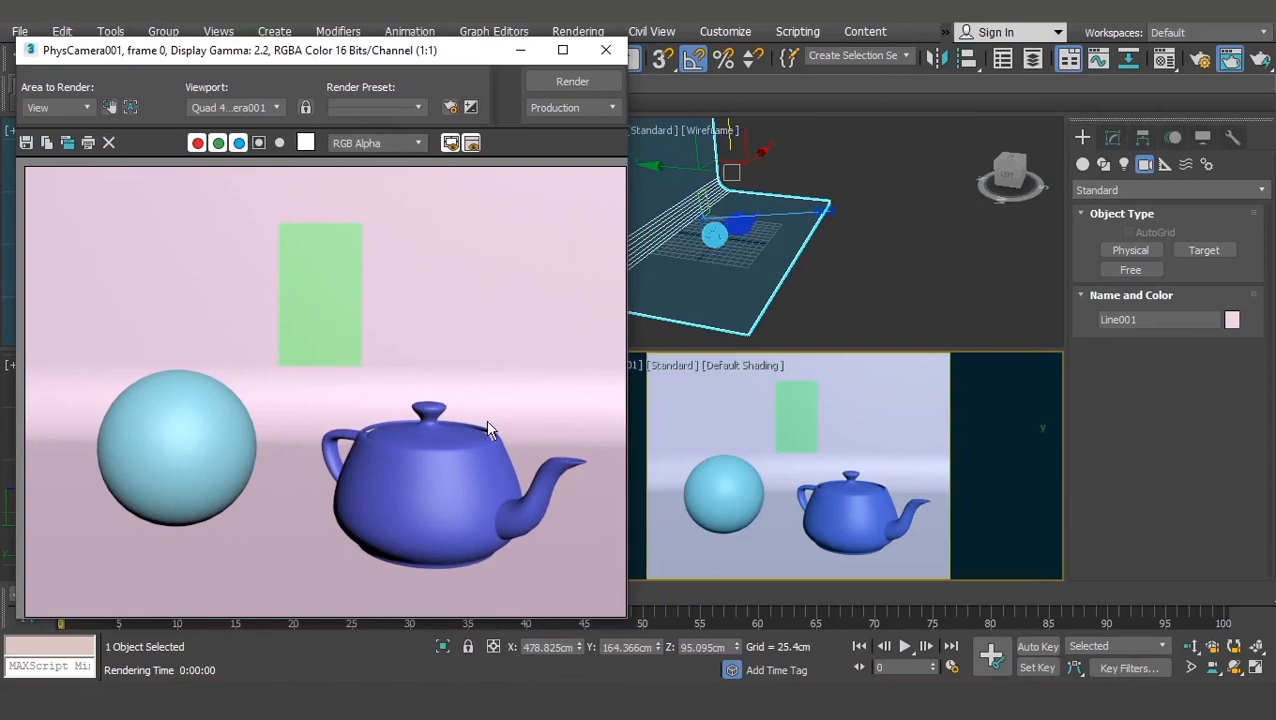
Step: Inspect the teapot lid in the render and enable Force 2-Sided in the Scanline render options
{"action": "scroll", "coordinate": [500, 444], "scroll_direction": "up", "scroll_amount": 2}
{"action": "scroll", "coordinate": [484, 441], "scroll_direction": "down", "scroll_amount": 2}
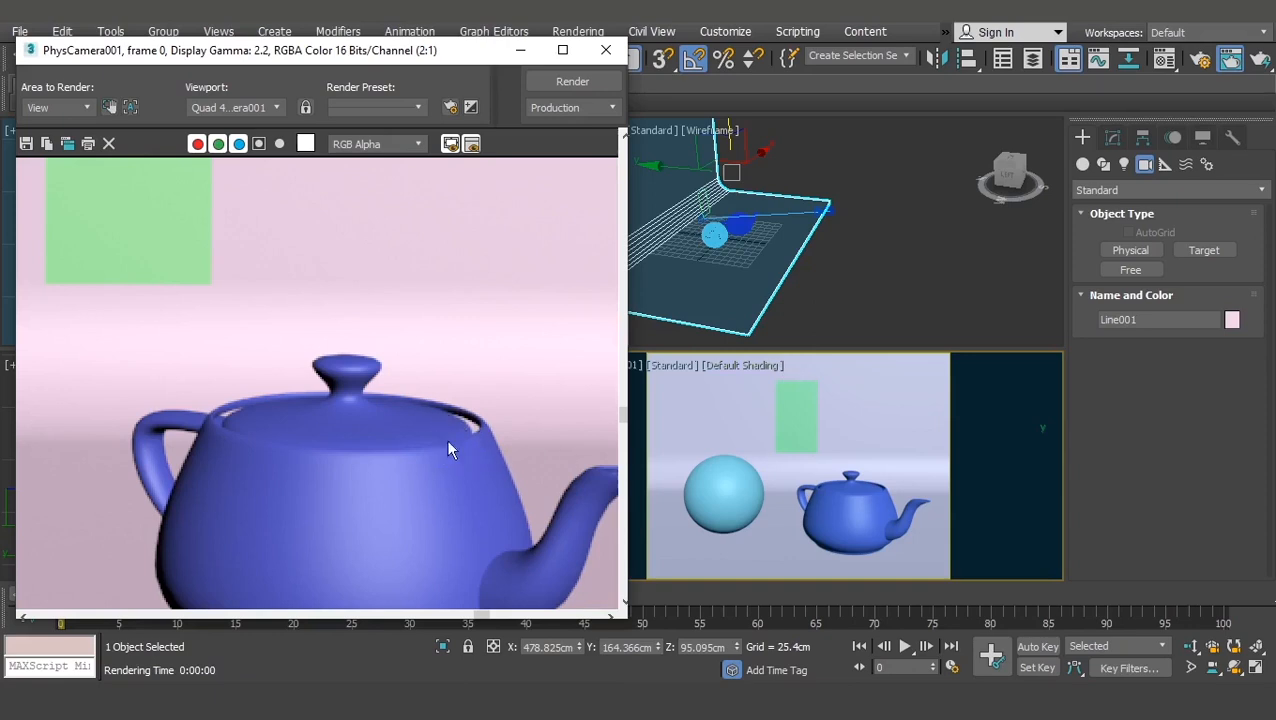
{"action": "left_click", "coordinate": [1202, 55]}
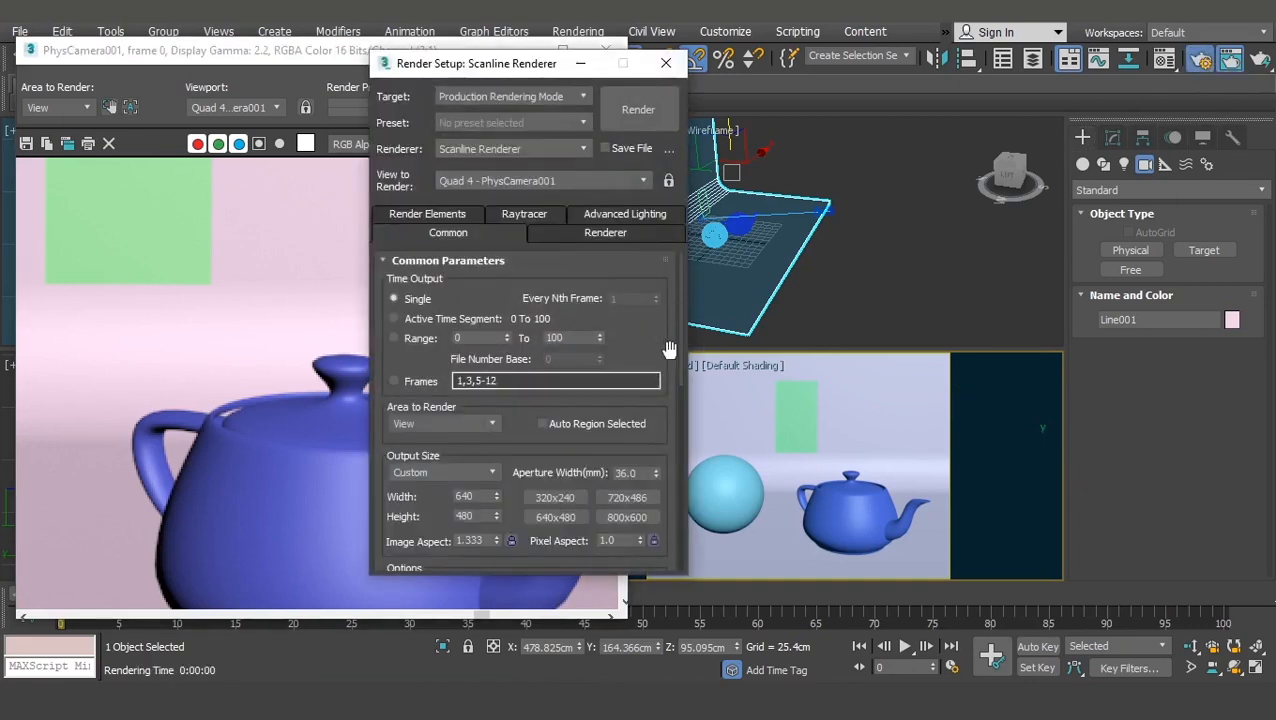
{"action": "scroll", "coordinate": [669, 349], "scroll_direction": "down", "scroll_amount": 5}
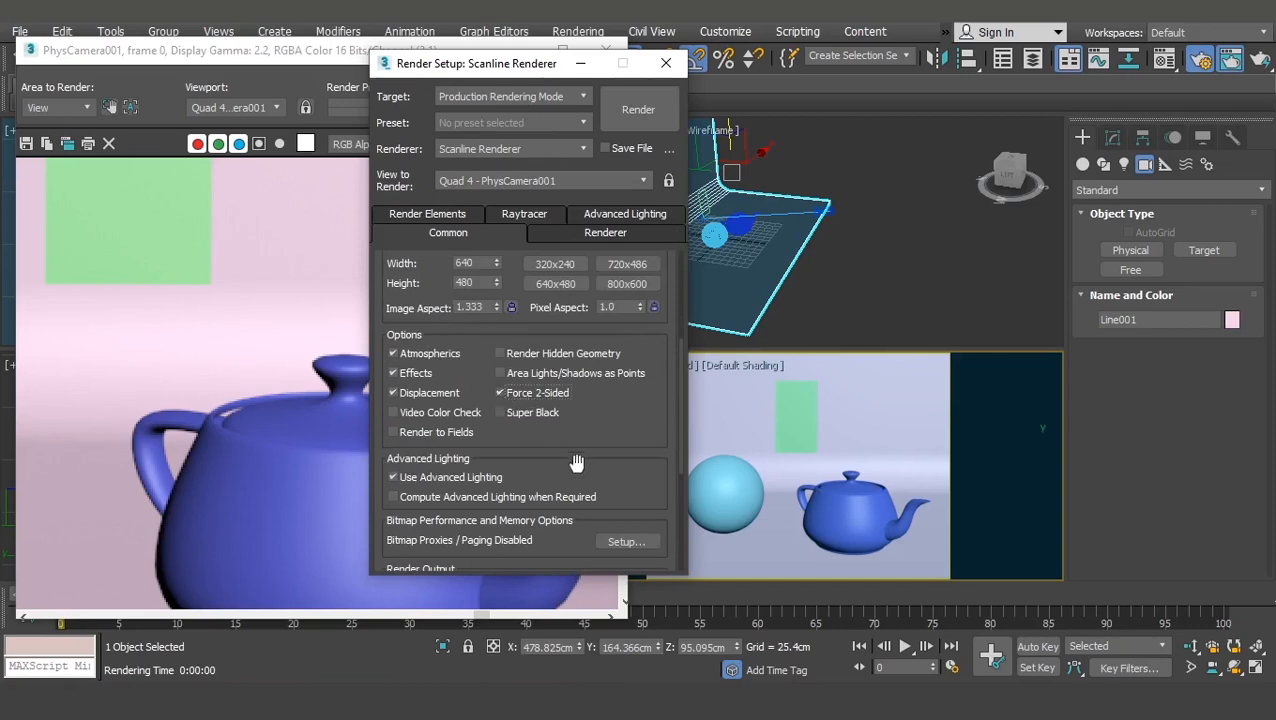
{"action": "left_click", "coordinate": [665, 63]}
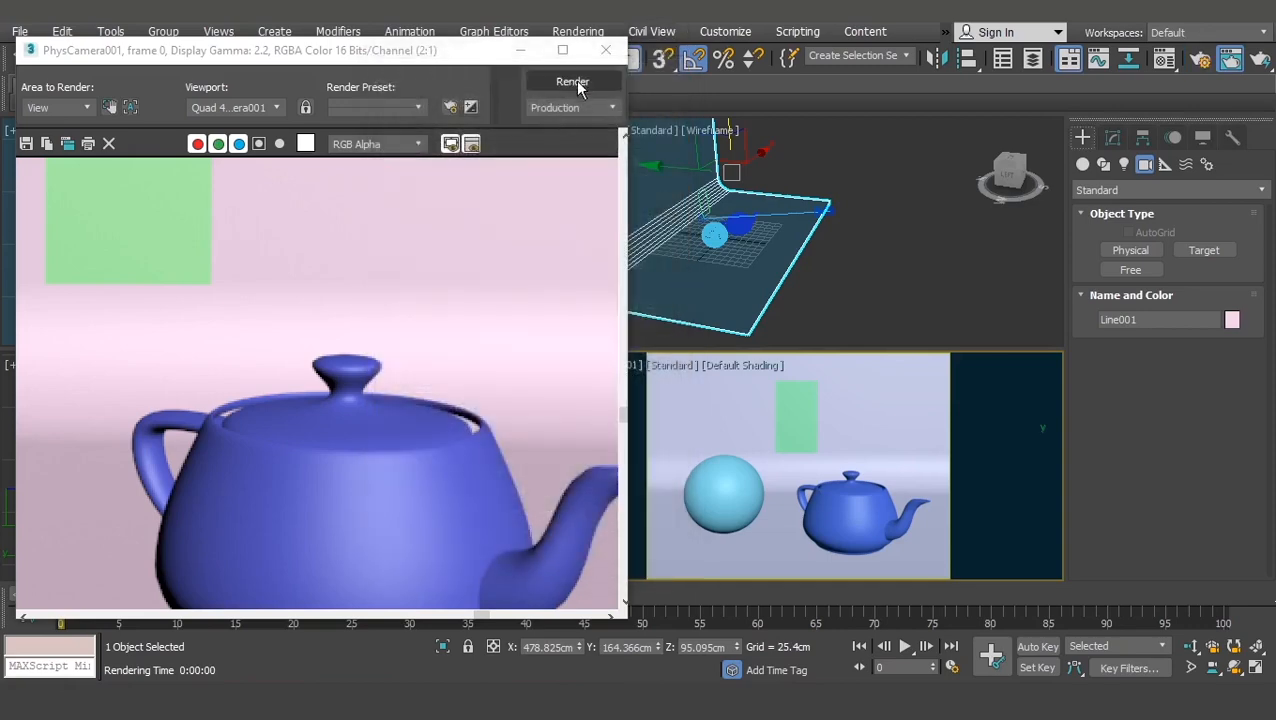
Step: Re-render the camera view, inspect the teapot and the whole image, and close the rendered frame window
{"action": "left_click", "coordinate": [572, 81]}
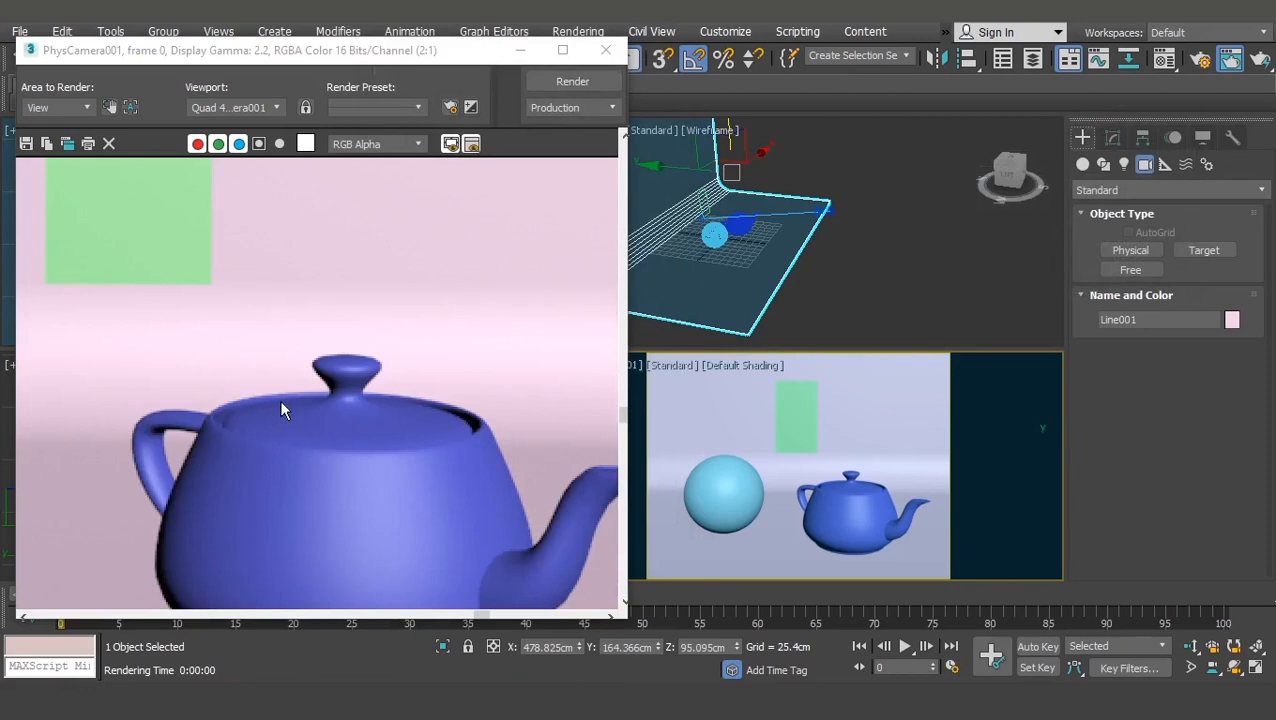
{"action": "scroll", "coordinate": [217, 426], "scroll_direction": "down", "scroll_amount": 1}
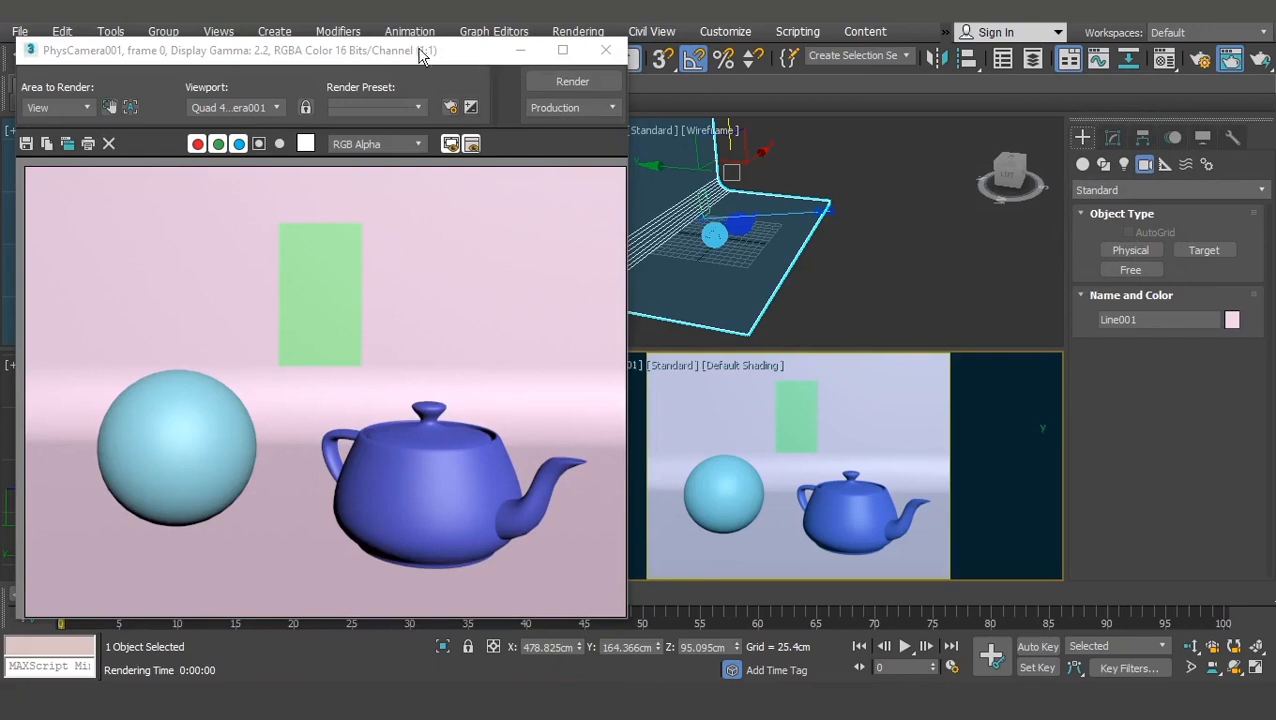
{"action": "left_click_drag", "start_coordinate": [418, 50], "coordinate": [436, 44]}
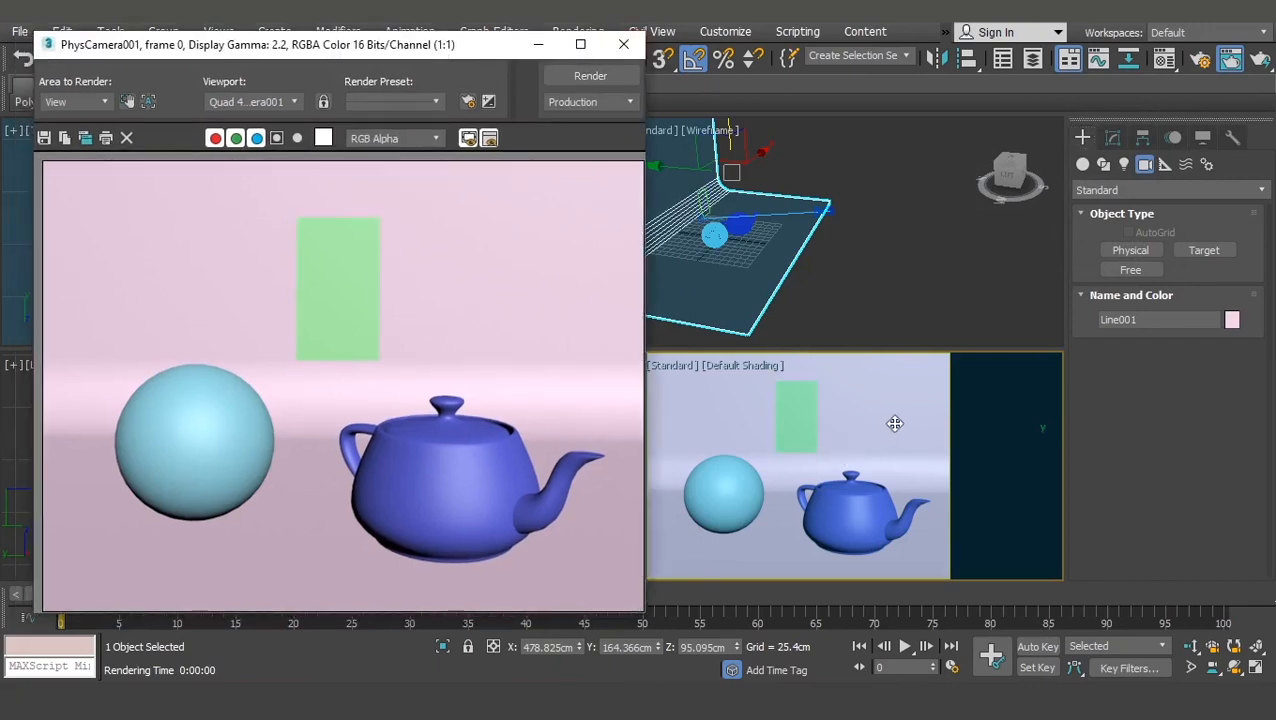
{"action": "left_click", "coordinate": [624, 45]}
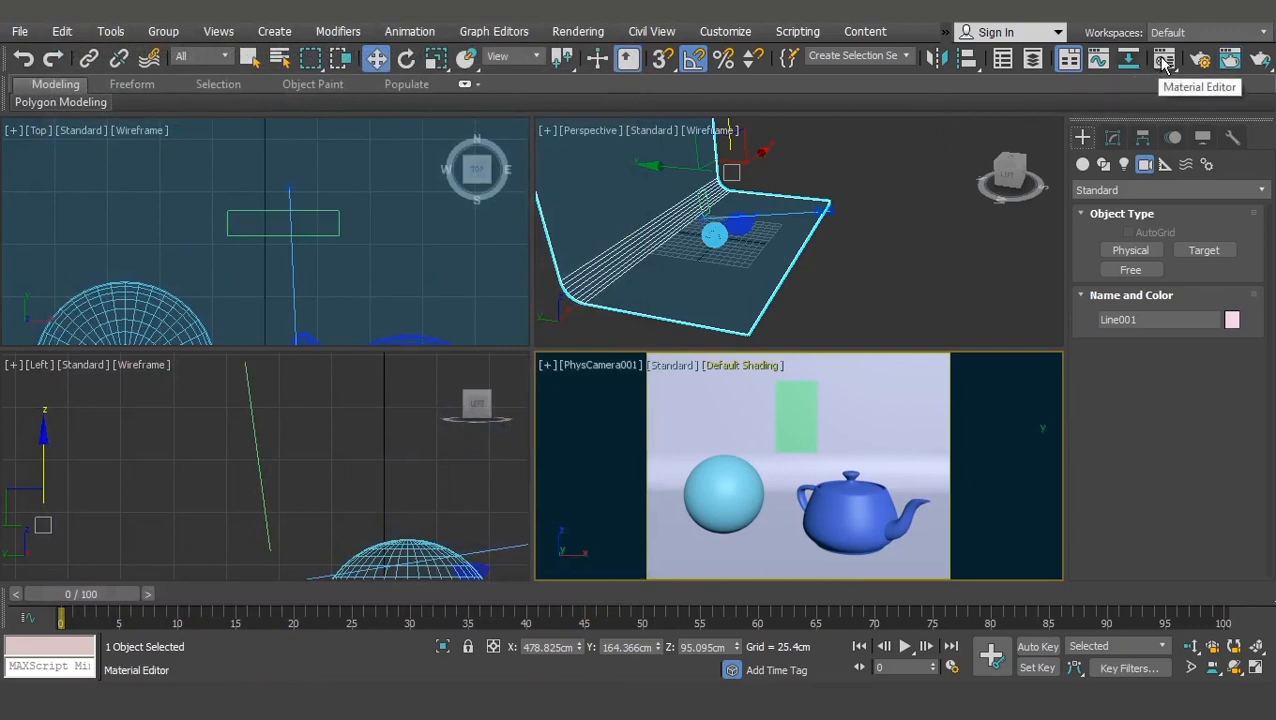
Step: Open the Compact Material Editor
{"action": "left_click", "coordinate": [585, 34]}
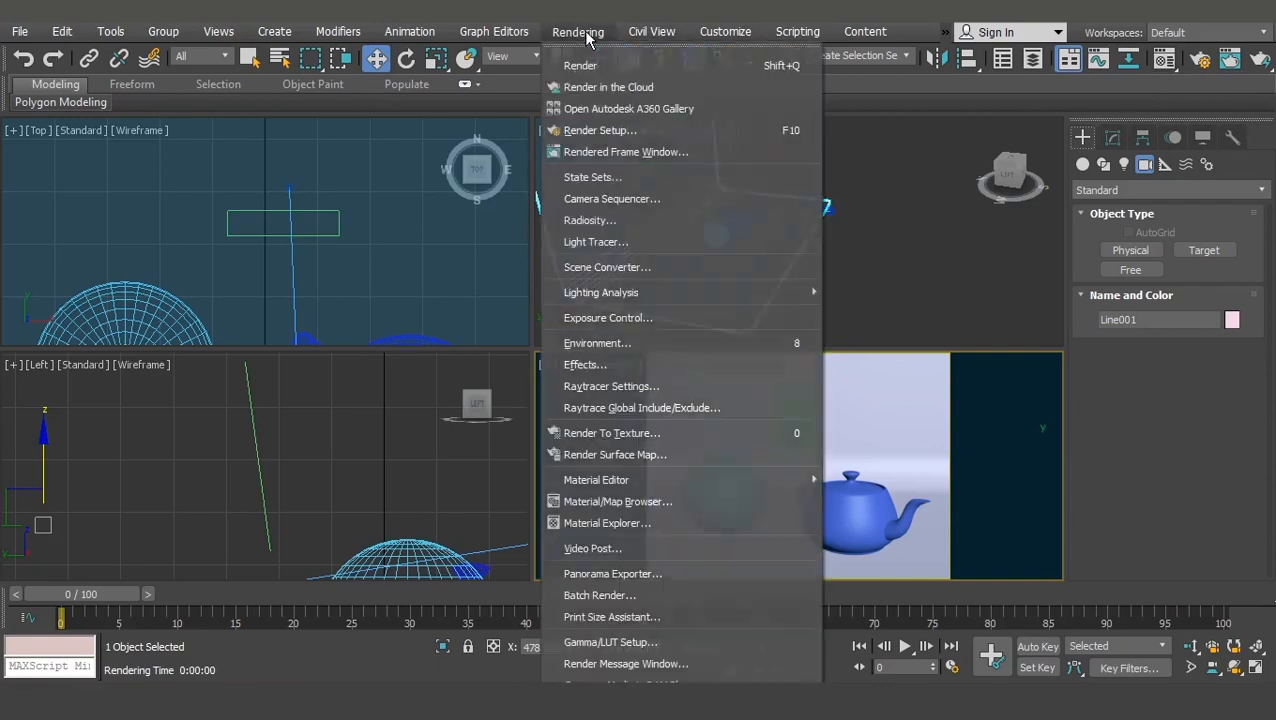
{"action": "mouse_move", "coordinate": [637, 483]}
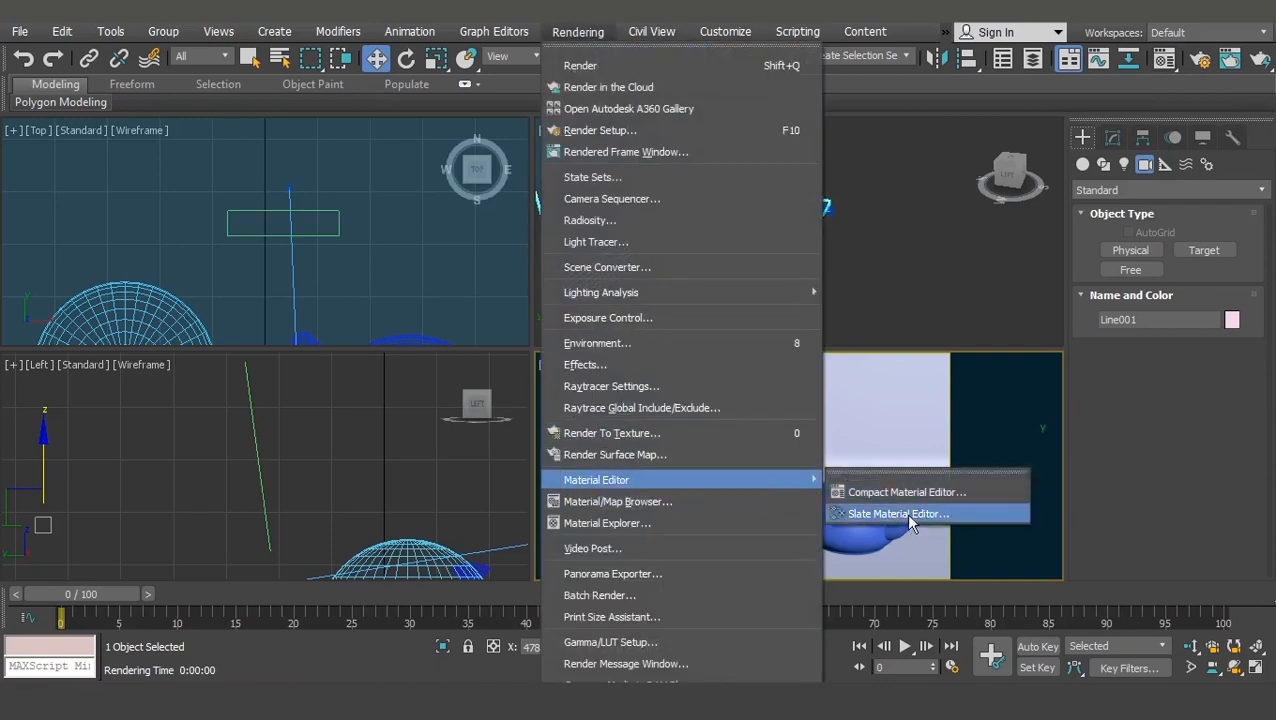
{"action": "left_click", "coordinate": [885, 493]}
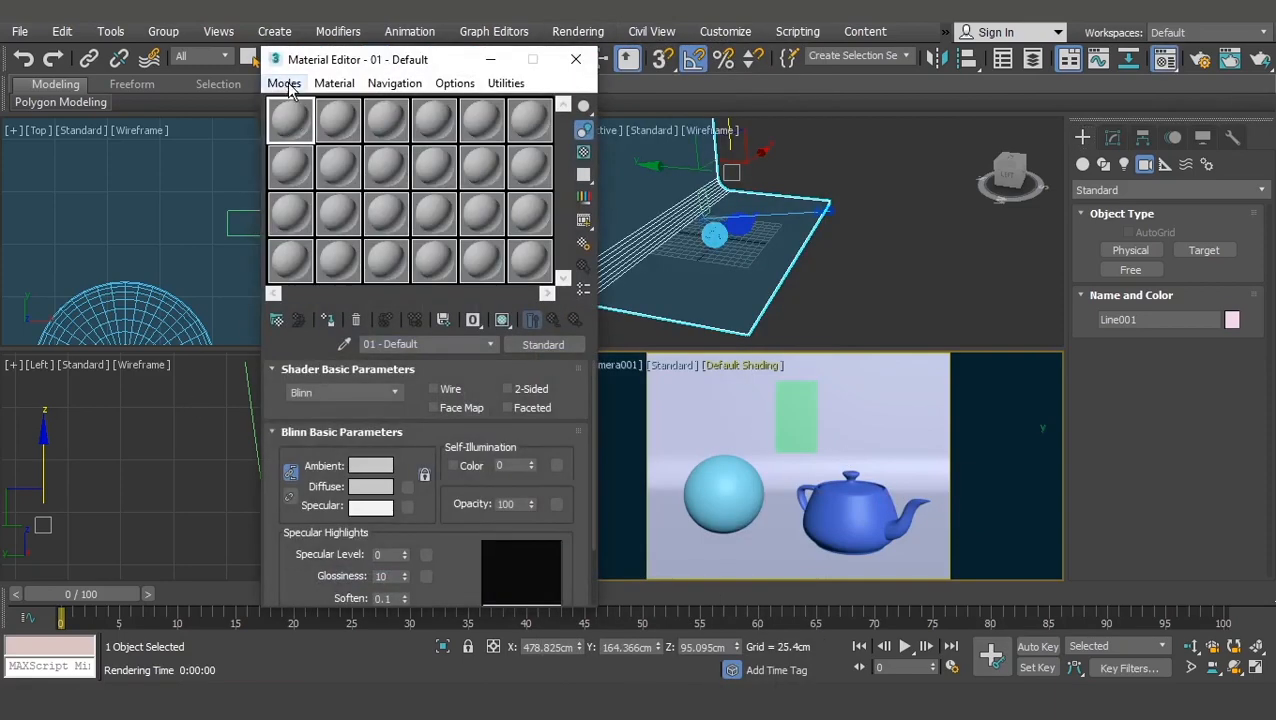
Step: Switch the Material Editor to Slate mode and back to Compact mode
{"action": "left_click", "coordinate": [284, 86]}
{"action": "left_click", "coordinate": [284, 86]}
{"action": "left_click", "coordinate": [296, 90]}
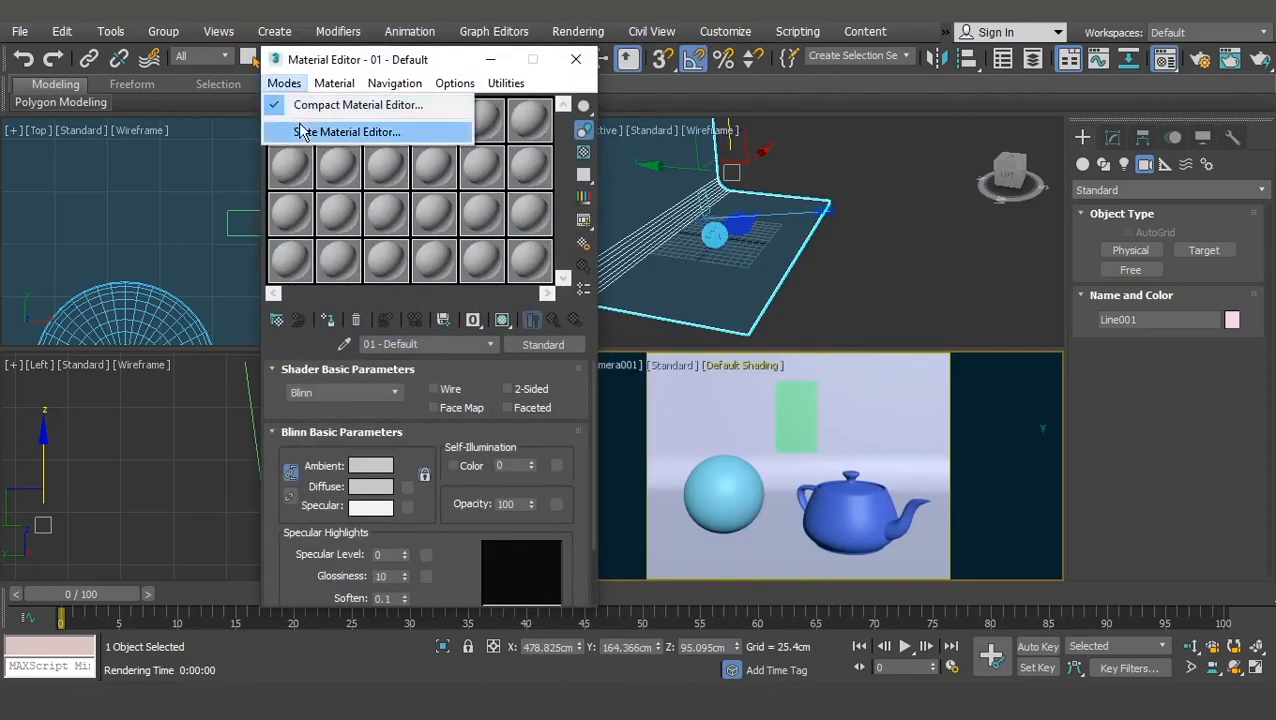
{"action": "left_click", "coordinate": [302, 131]}
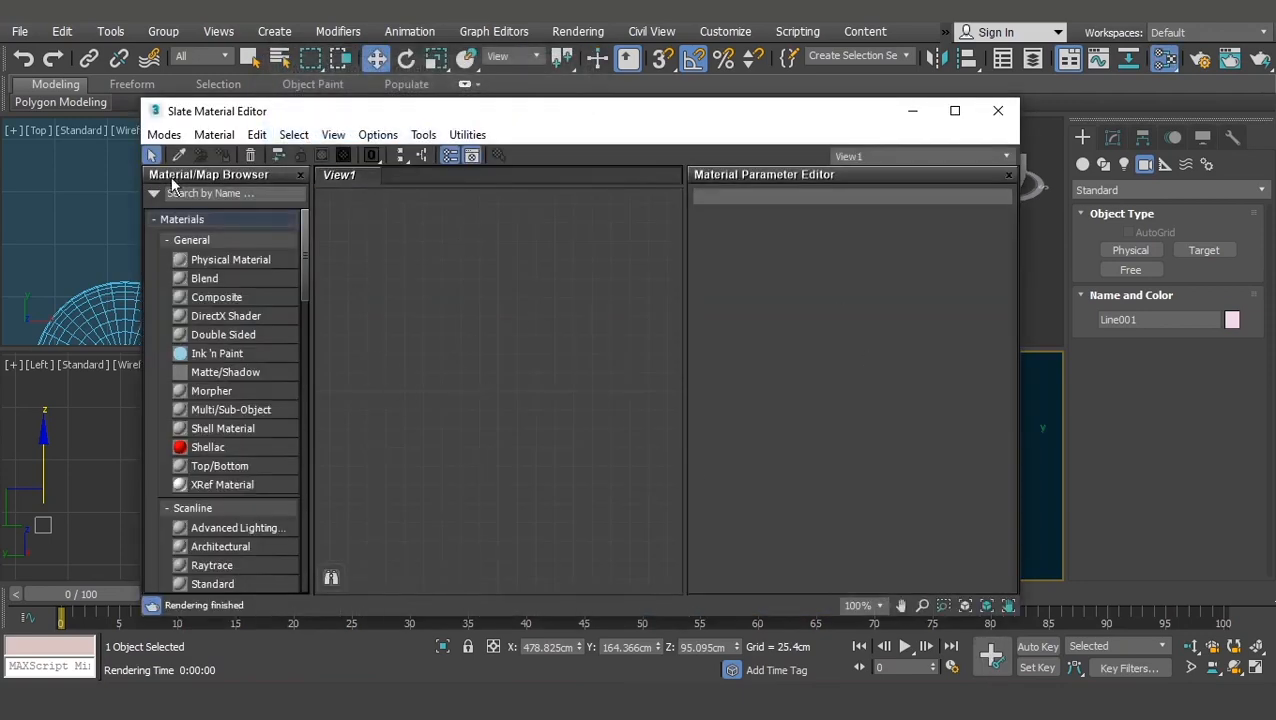
{"action": "left_click", "coordinate": [164, 135]}
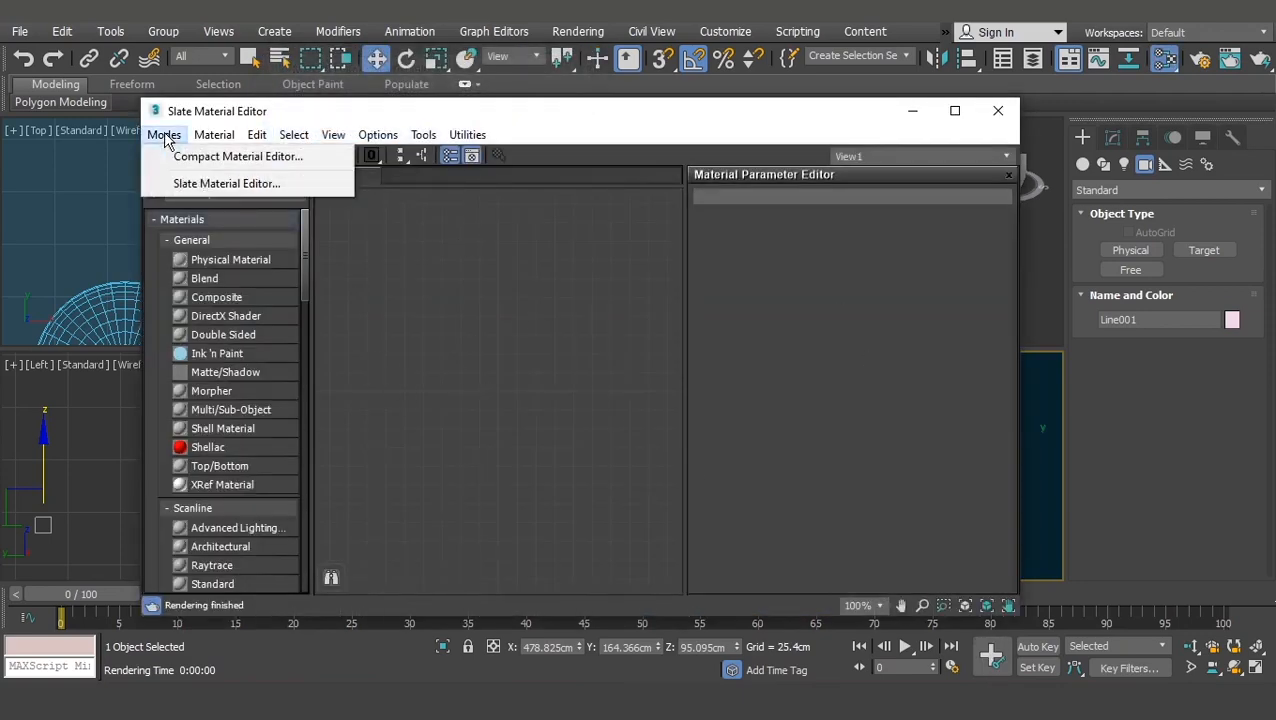
{"action": "left_click", "coordinate": [177, 156]}
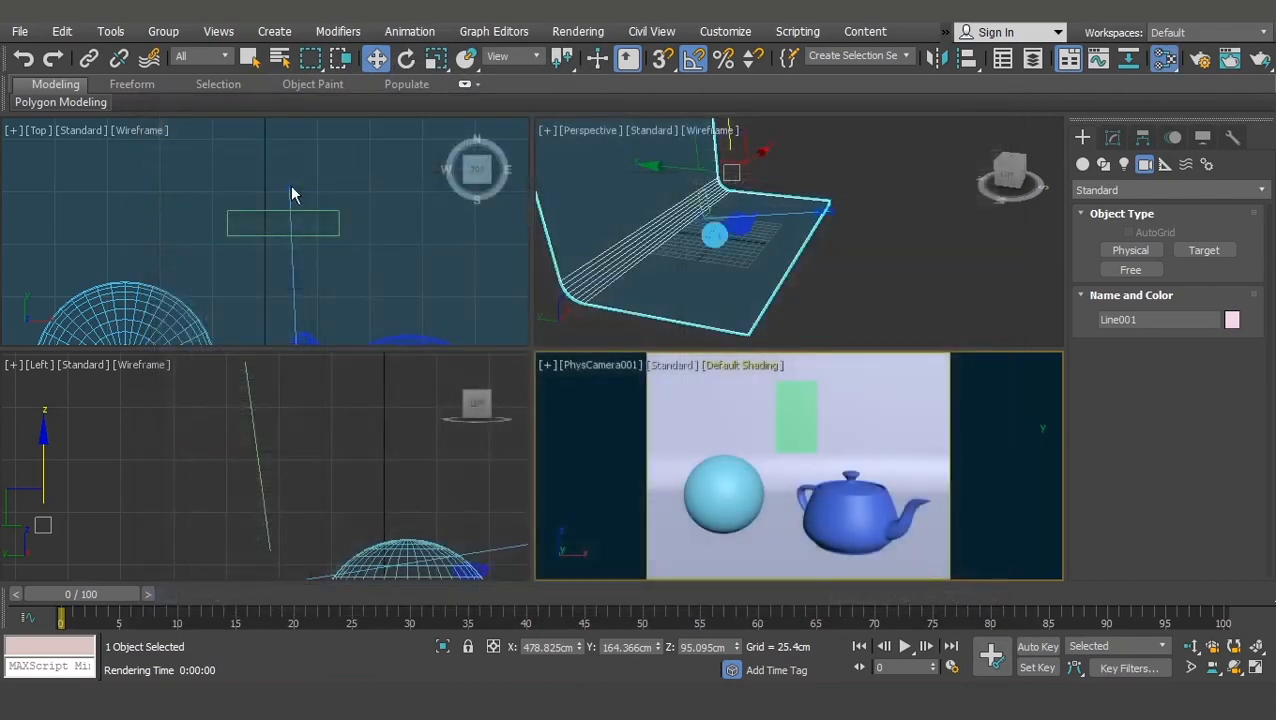
Step: Shift the Material Editor clear of the camera view and open a magnified preview of the first material sample
{"action": "left_click_drag", "start_coordinate": [403, 62], "coordinate": [369, 62]}
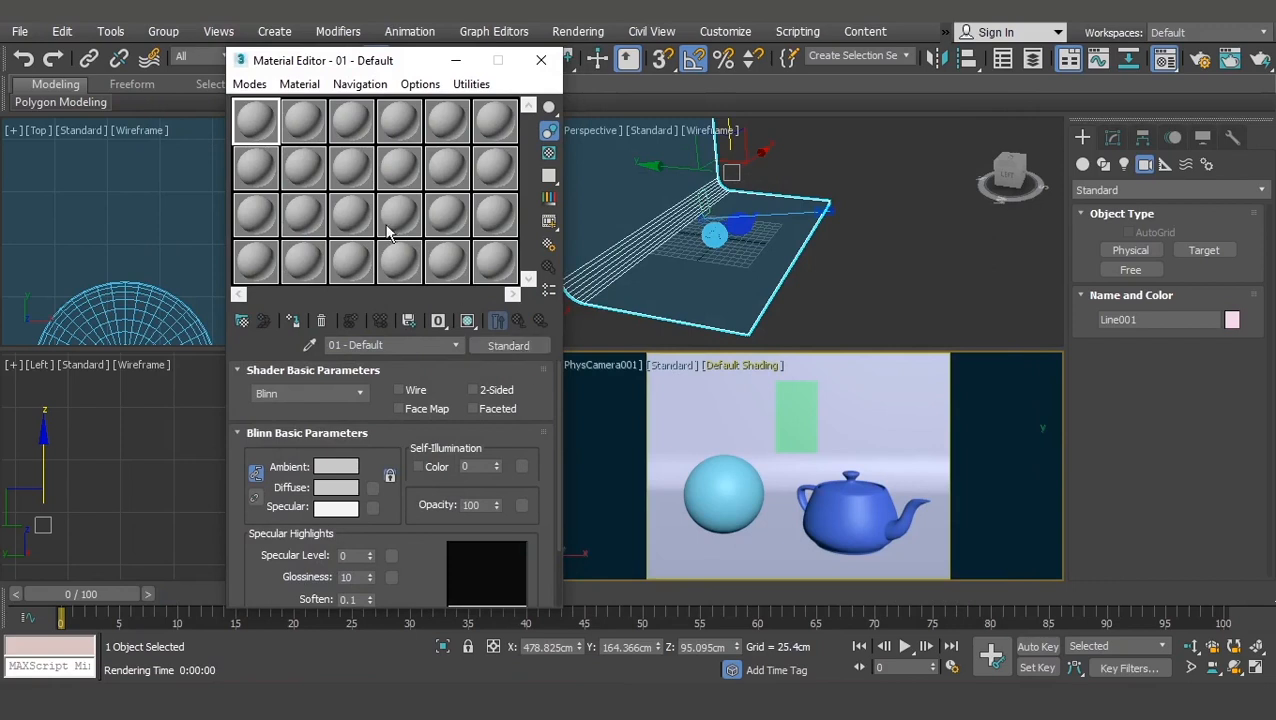
{"action": "left_click", "coordinate": [302, 125]}
{"action": "left_click", "coordinate": [252, 126]}
{"action": "double_click", "coordinate": [252, 124]}
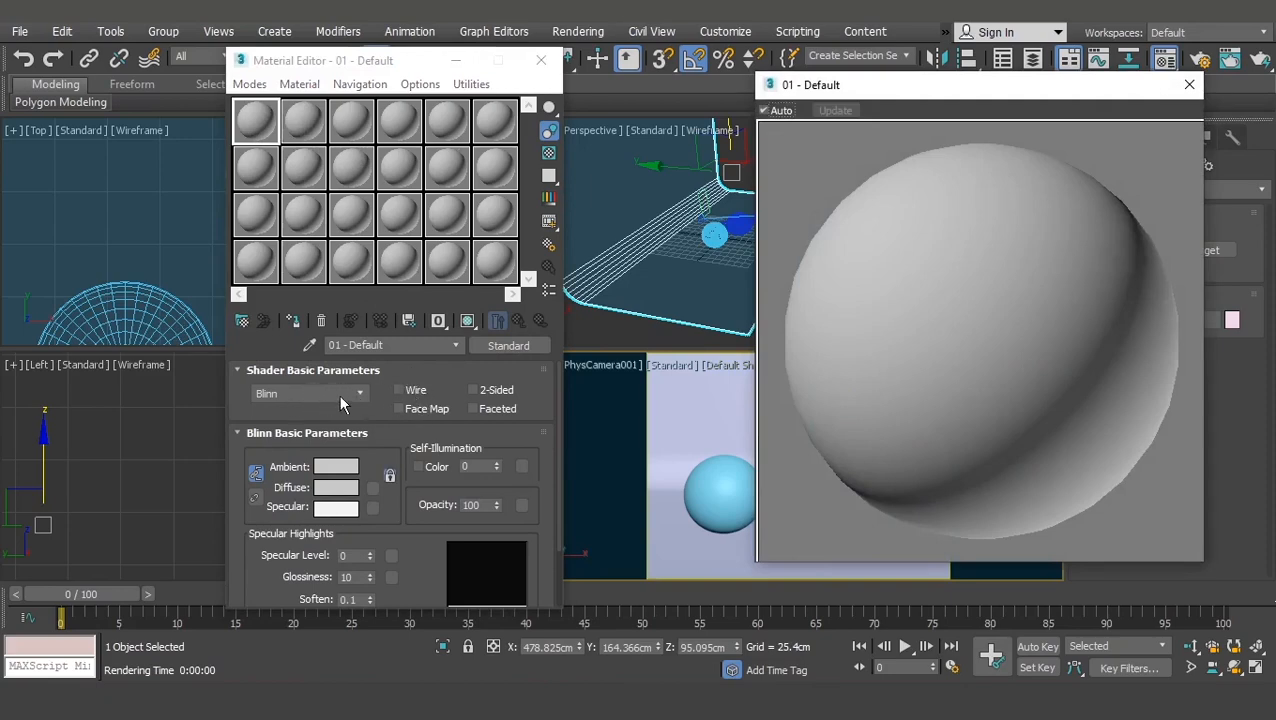
Step: Try the Wire, 2-Sided, Faceted and Face Map shader options on the first material, switching each one off again
{"action": "left_click", "coordinate": [417, 396]}
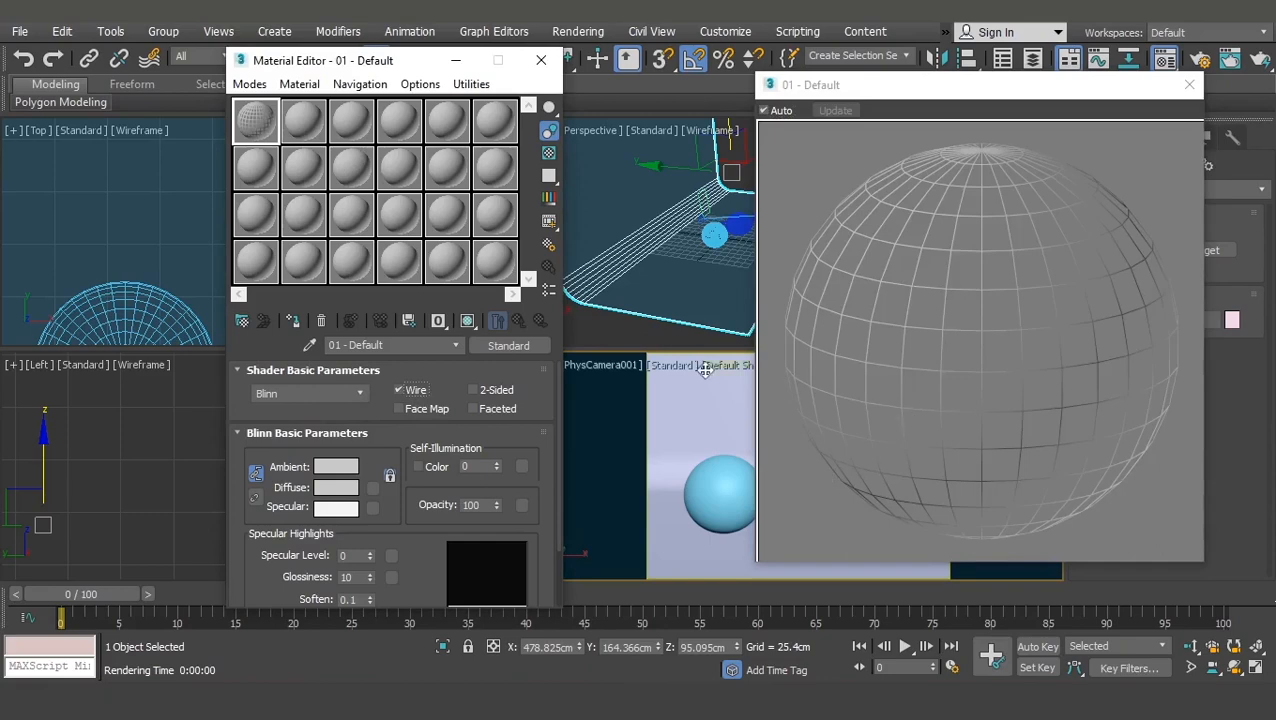
{"action": "left_click", "coordinate": [410, 392]}
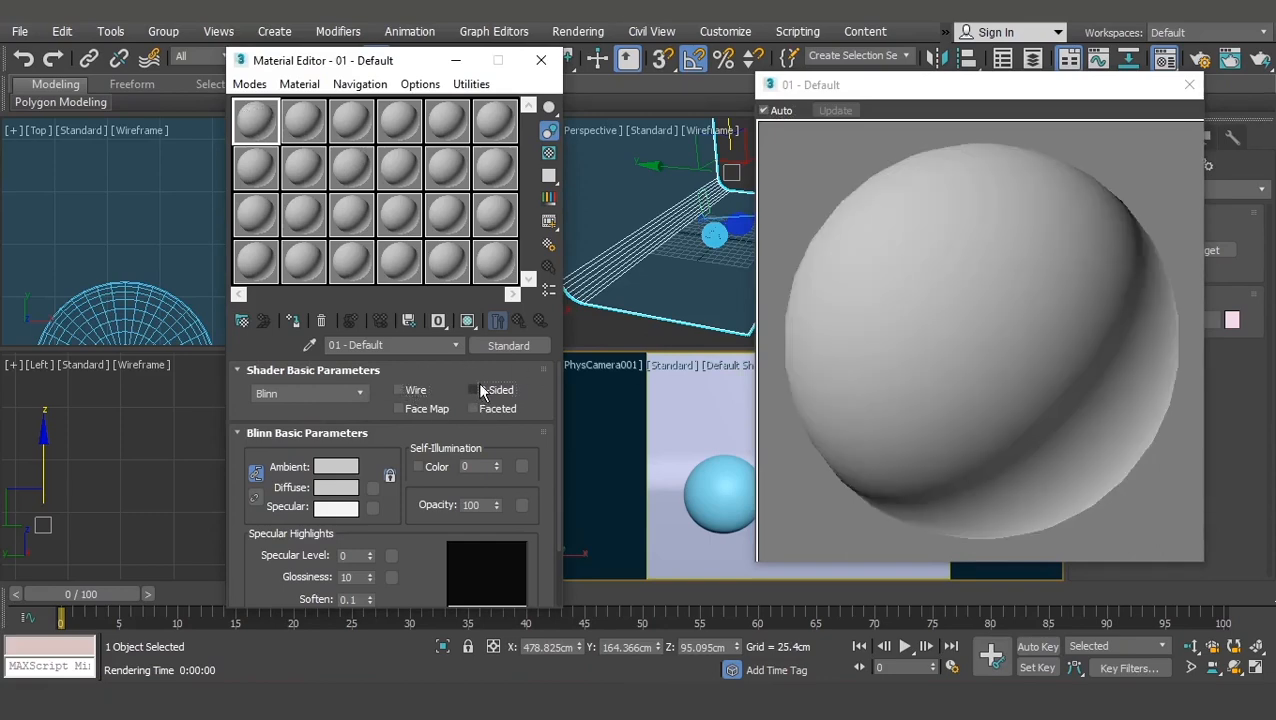
{"action": "left_click", "coordinate": [478, 390]}
{"action": "left_click", "coordinate": [473, 390]}
{"action": "left_click", "coordinate": [475, 408]}
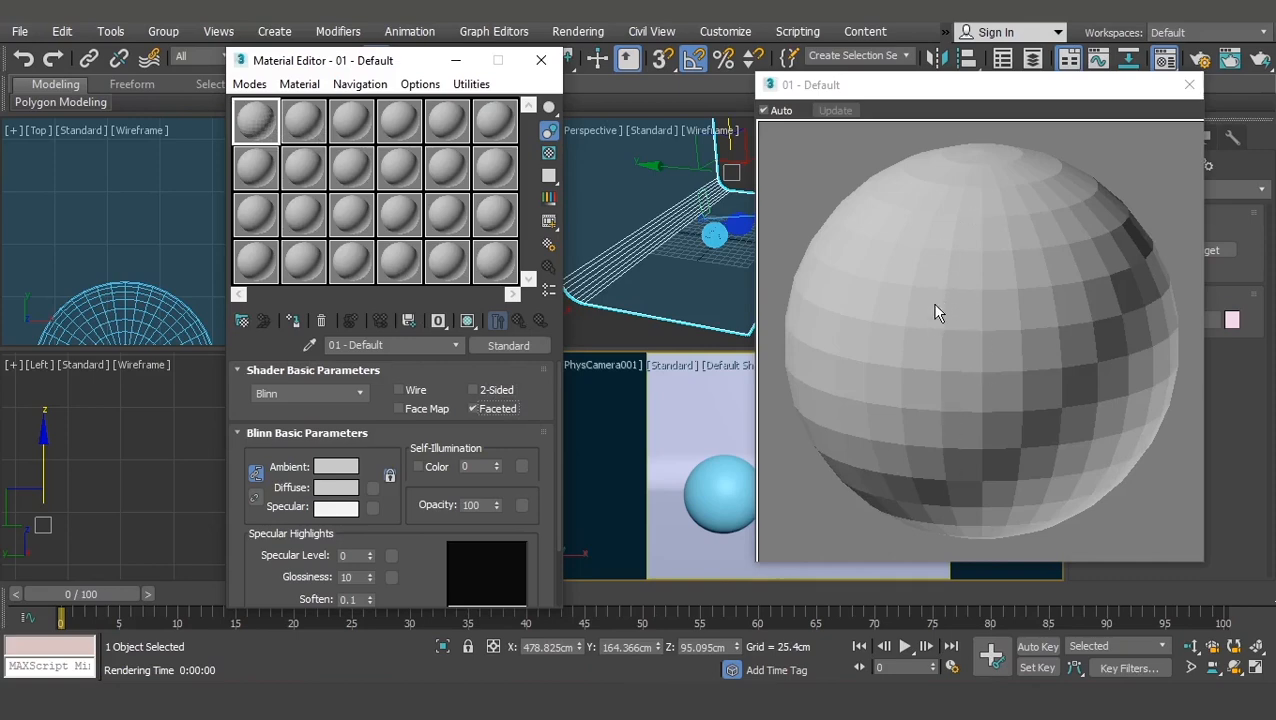
{"action": "left_click", "coordinate": [476, 408]}
{"action": "left_click", "coordinate": [410, 408]}
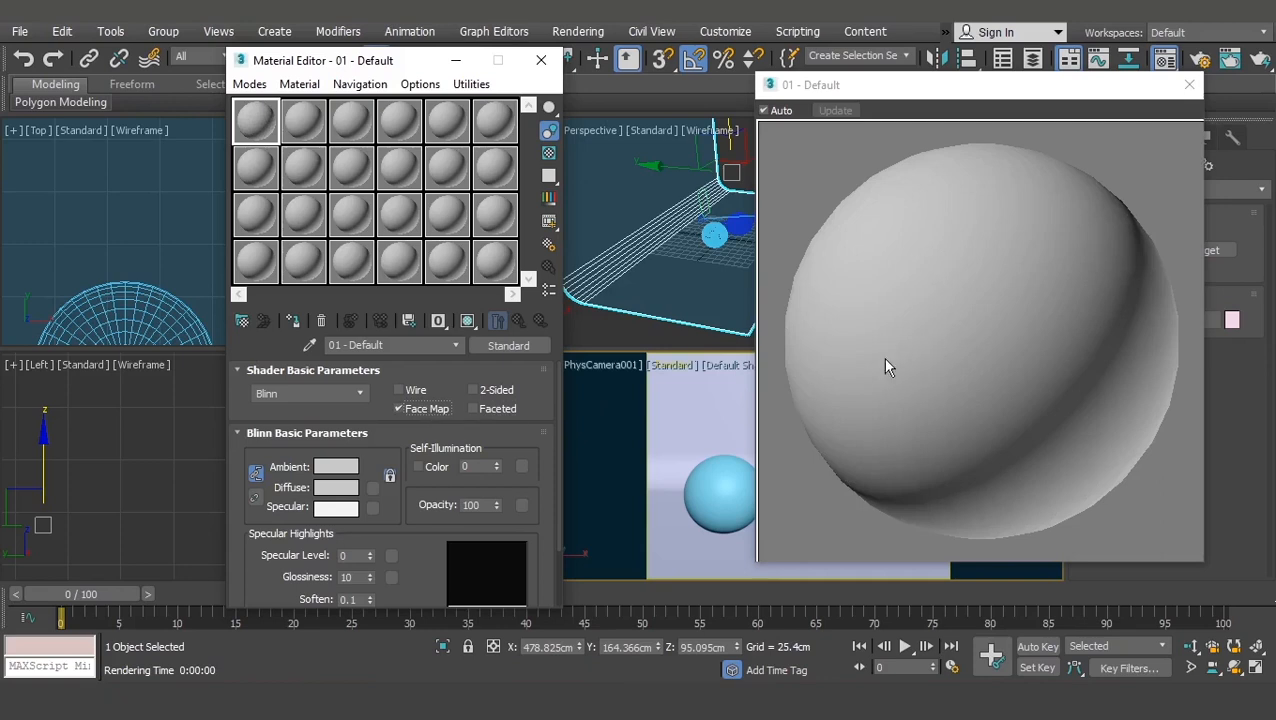
{"action": "left_click", "coordinate": [421, 409]}
Step: Set the first material's diffuse color to a fully saturated red
{"action": "scroll", "coordinate": [379, 364], "scroll_direction": "down", "scroll_amount": 3}
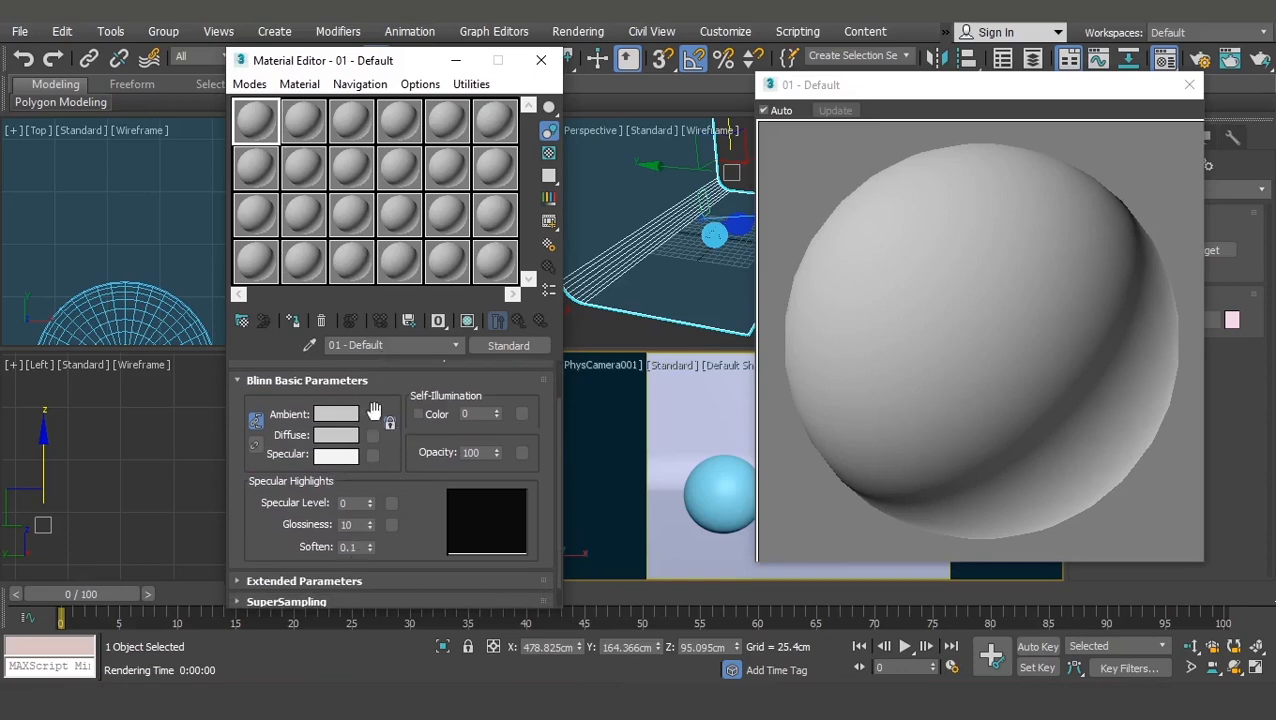
{"action": "left_click", "coordinate": [333, 436]}
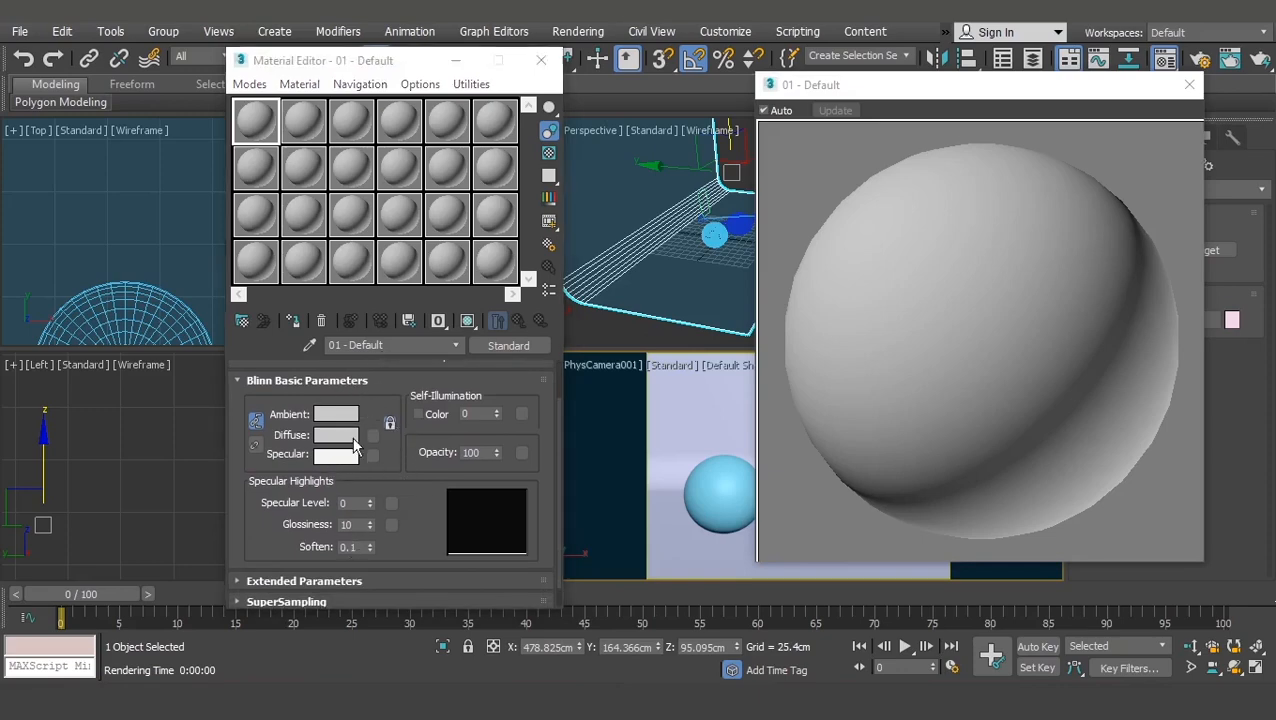
{"action": "left_click", "coordinate": [521, 133]}
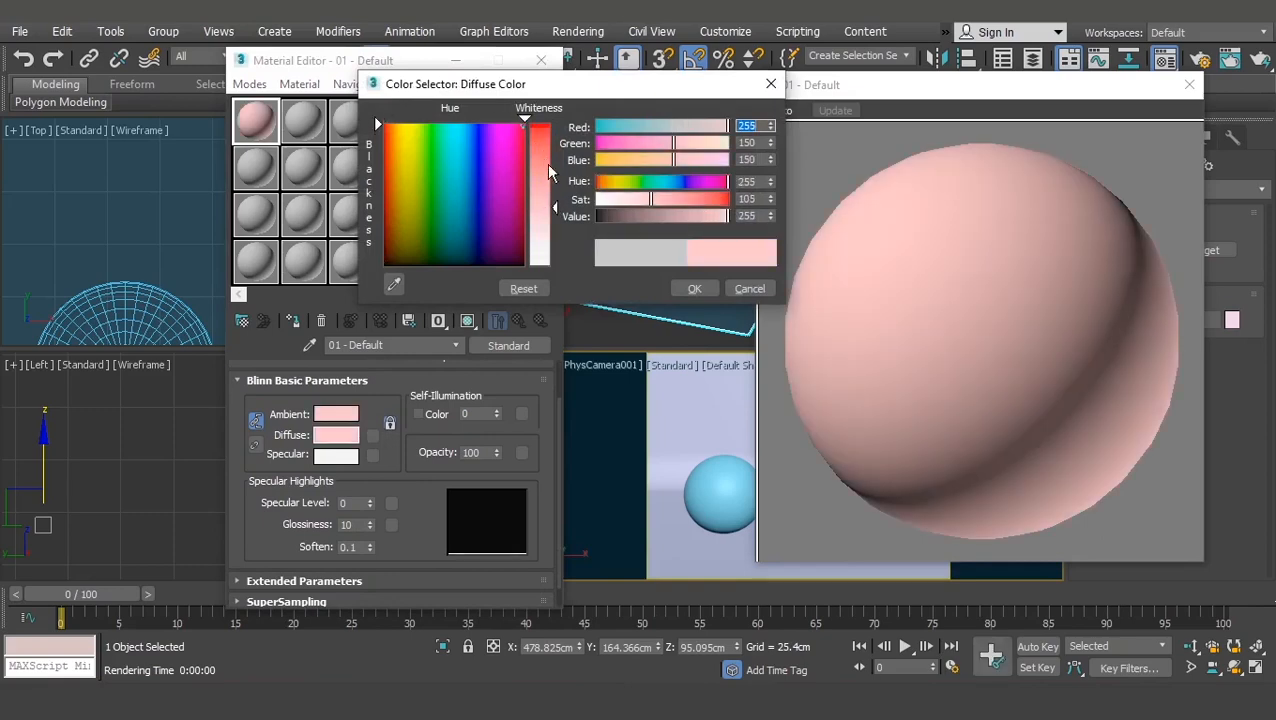
{"action": "left_click_drag", "start_coordinate": [553, 206], "coordinate": [550, 124]}
{"action": "left_click", "coordinate": [693, 289]}
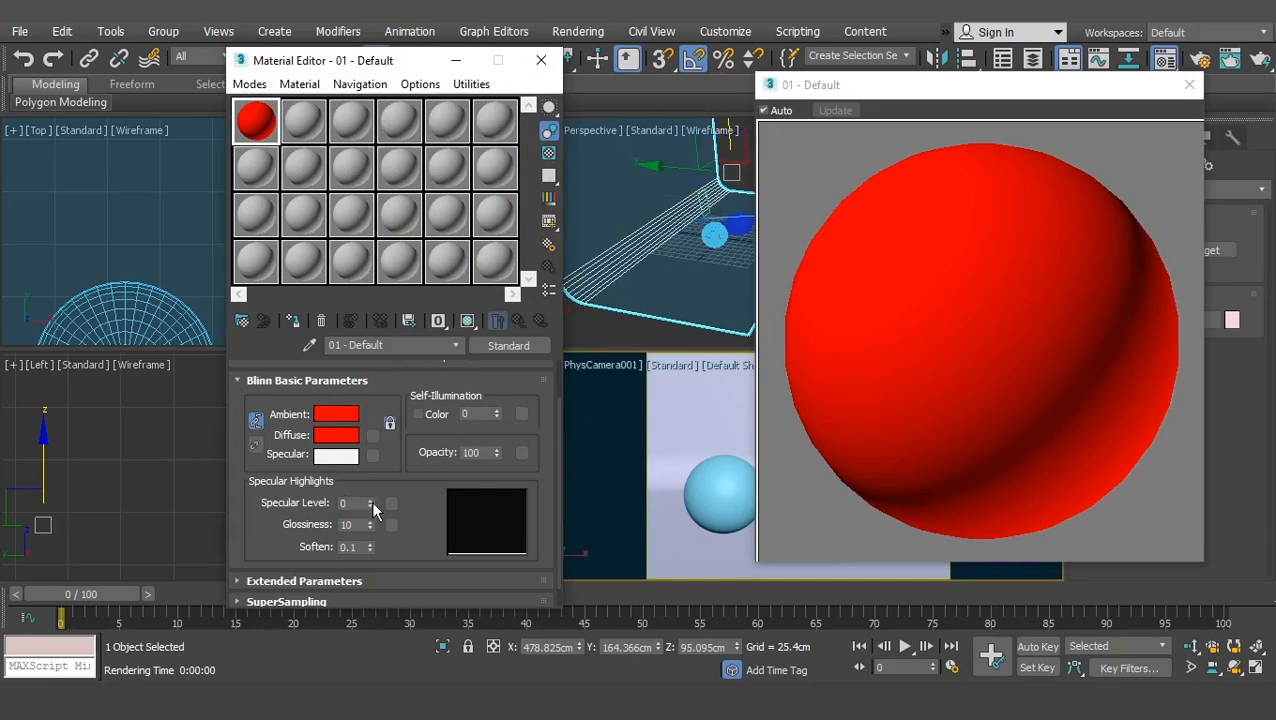
Step: Set the red material's specular level to 52, glossiness to 14 and soften to 0.28
{"action": "mouse_move", "coordinate": [371, 501]}
{"action": "left_mouse_down"}
{"action": "mouse_move", "coordinate": [368, 440]}
{"action": "mouse_move", "coordinate": [374, 581]}
{"action": "mouse_move", "coordinate": [363, 457]}
{"action": "left_mouse_up"}
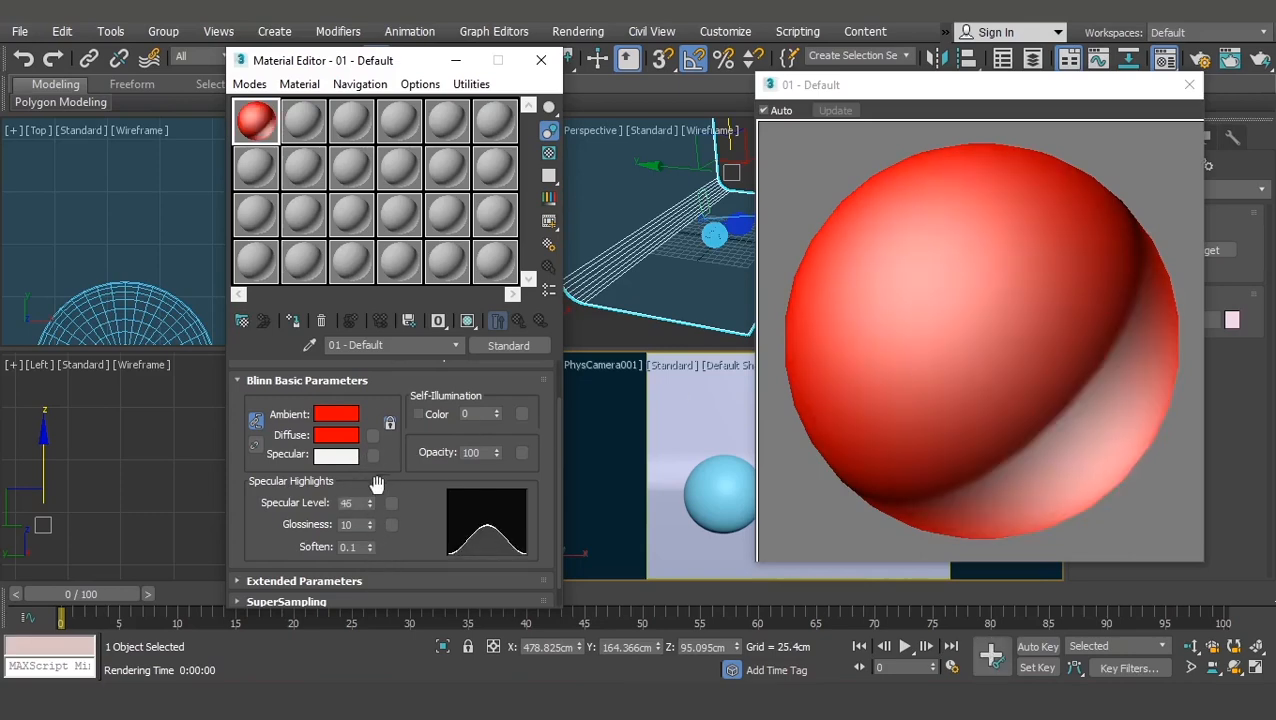
{"action": "left_click_drag", "start_coordinate": [370, 506], "coordinate": [373, 550]}
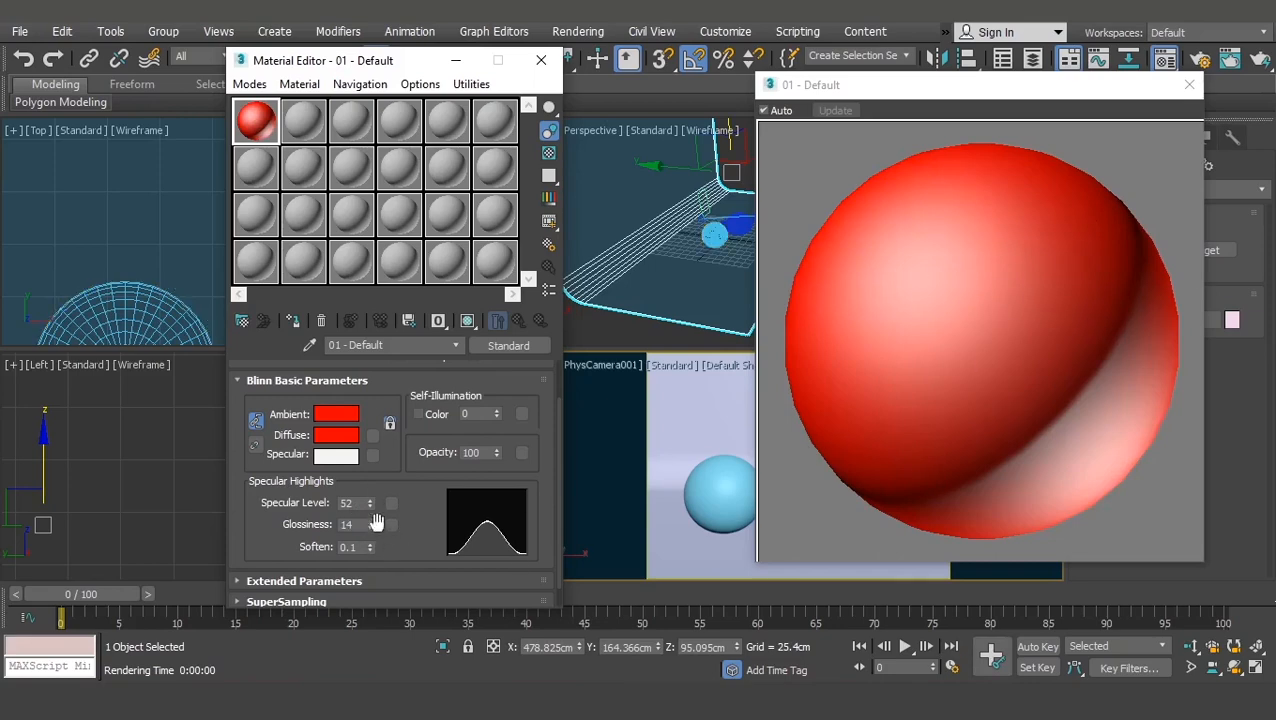
{"action": "left_click_drag", "start_coordinate": [370, 547], "coordinate": [369, 505]}
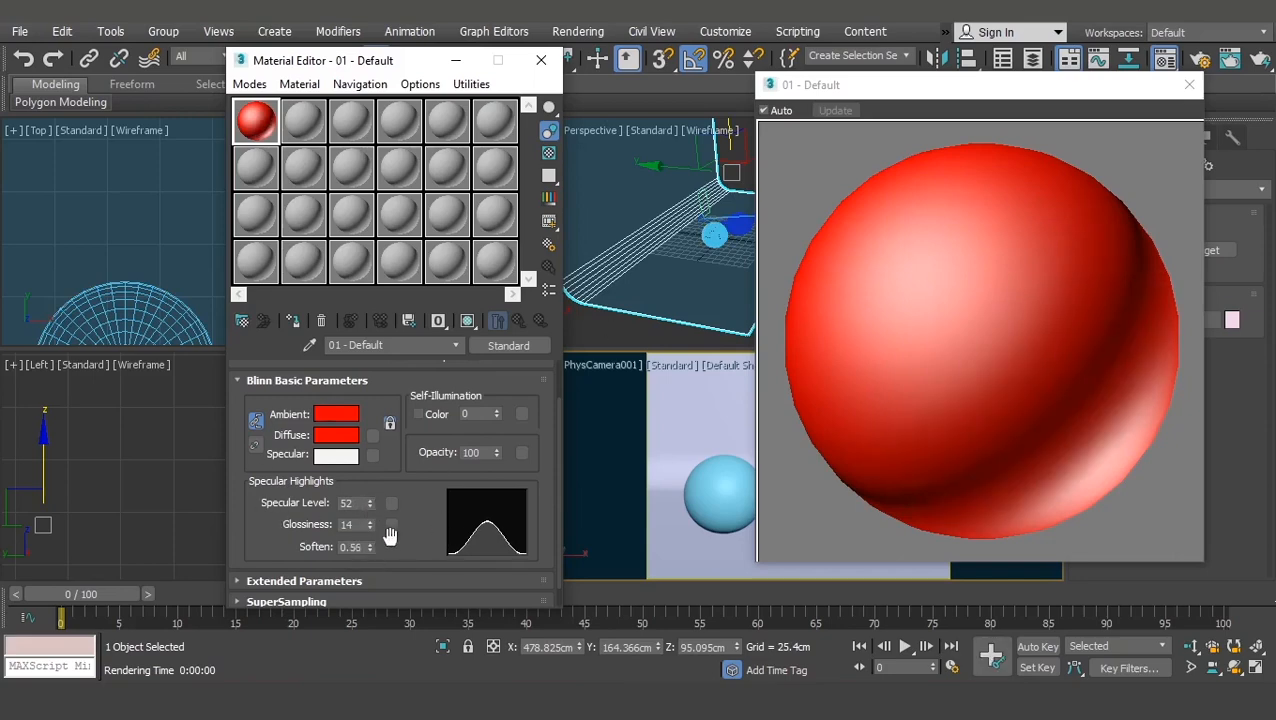
{"action": "left_click_drag", "start_coordinate": [371, 547], "coordinate": [364, 482]}
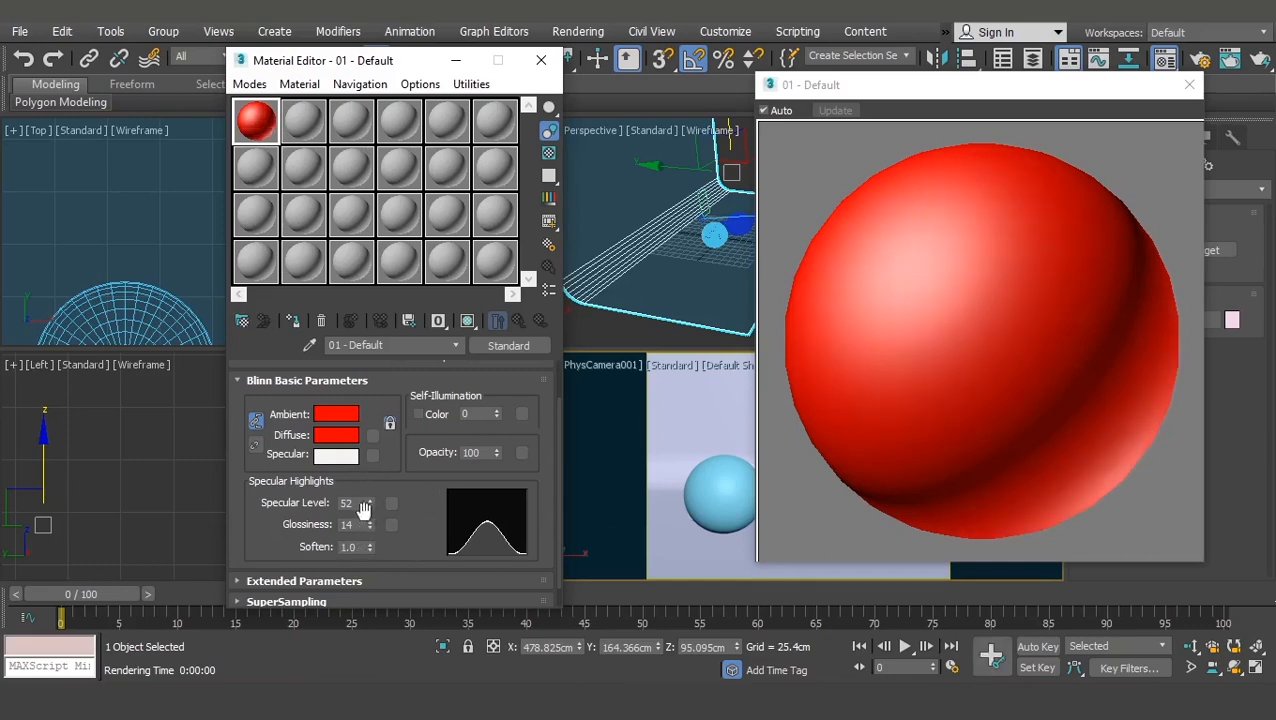
{"action": "mouse_move", "coordinate": [372, 547]}
{"action": "left_mouse_down"}
{"action": "mouse_move", "coordinate": [370, 578]}
{"action": "mouse_move", "coordinate": [373, 555]}
{"action": "mouse_move", "coordinate": [373, 566]}
{"action": "left_mouse_up"}
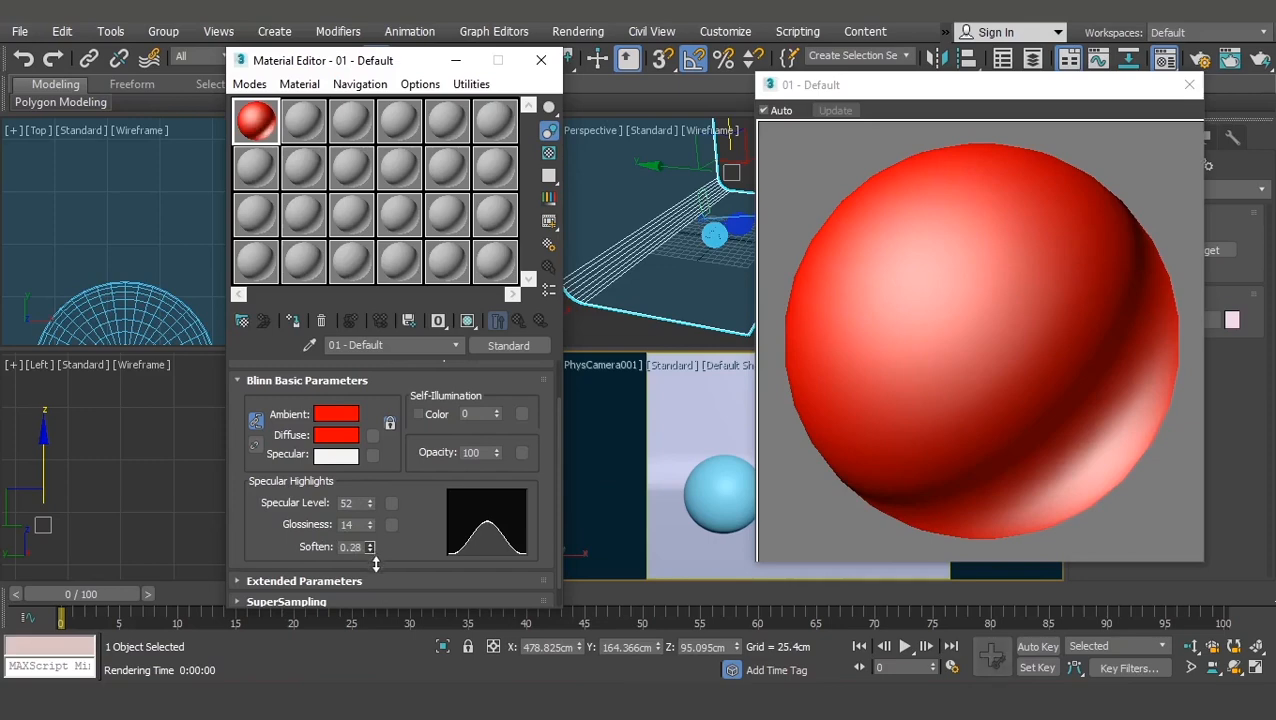
Step: Try a yellow specular color on the red material and discard the change
{"action": "left_click", "coordinate": [340, 458]}
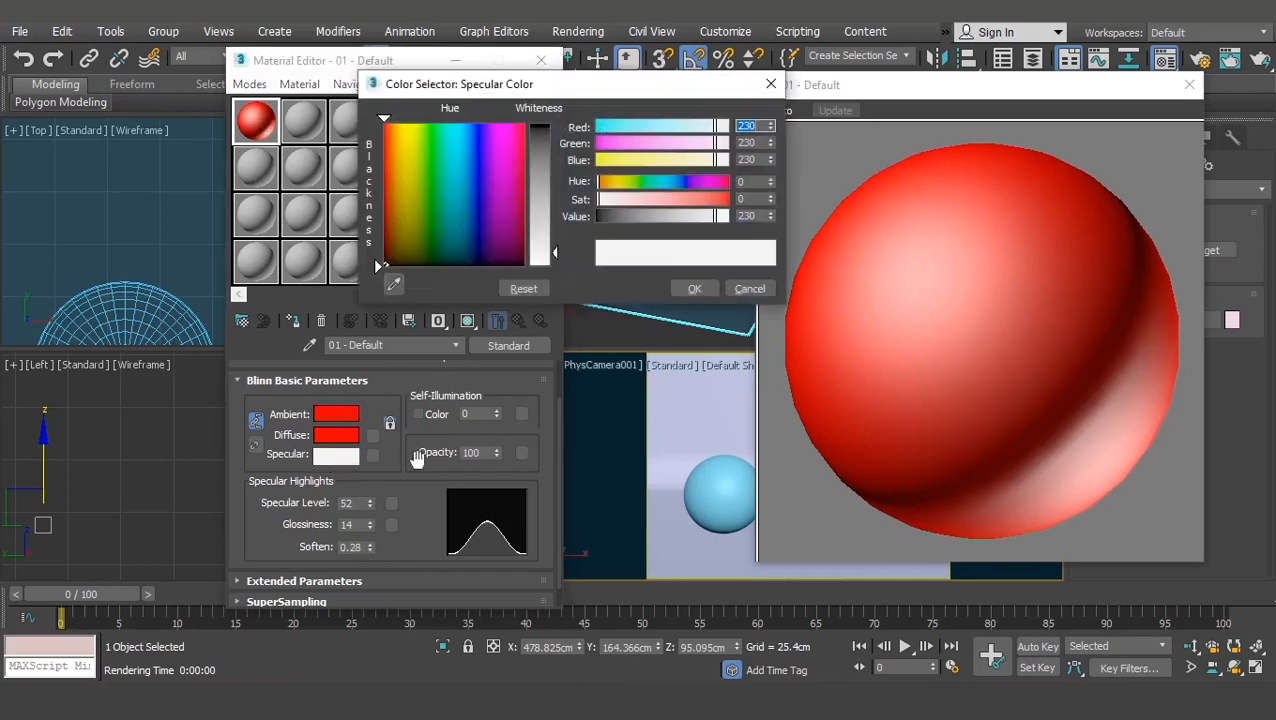
{"action": "left_click_drag", "start_coordinate": [426, 150], "coordinate": [425, 123]}
{"action": "left_click", "coordinate": [544, 124]}
{"action": "left_click_drag", "start_coordinate": [499, 144], "coordinate": [411, 127]}
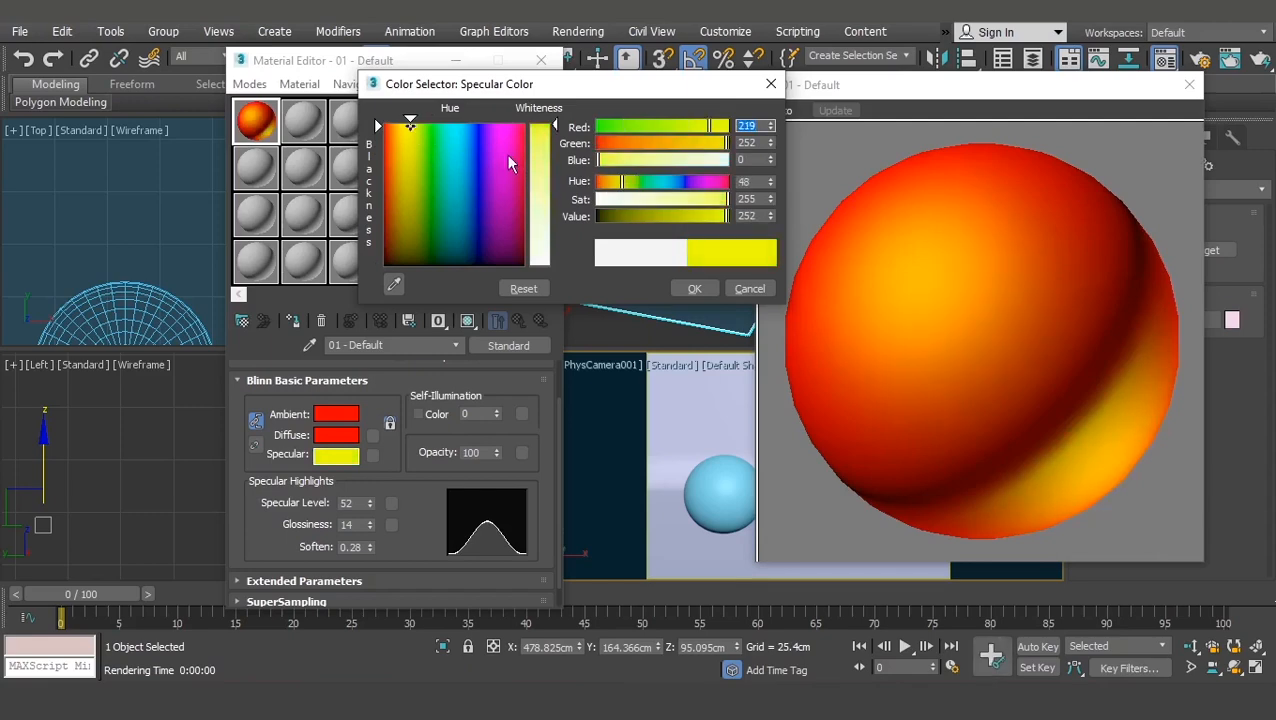
{"action": "left_click", "coordinate": [749, 289]}
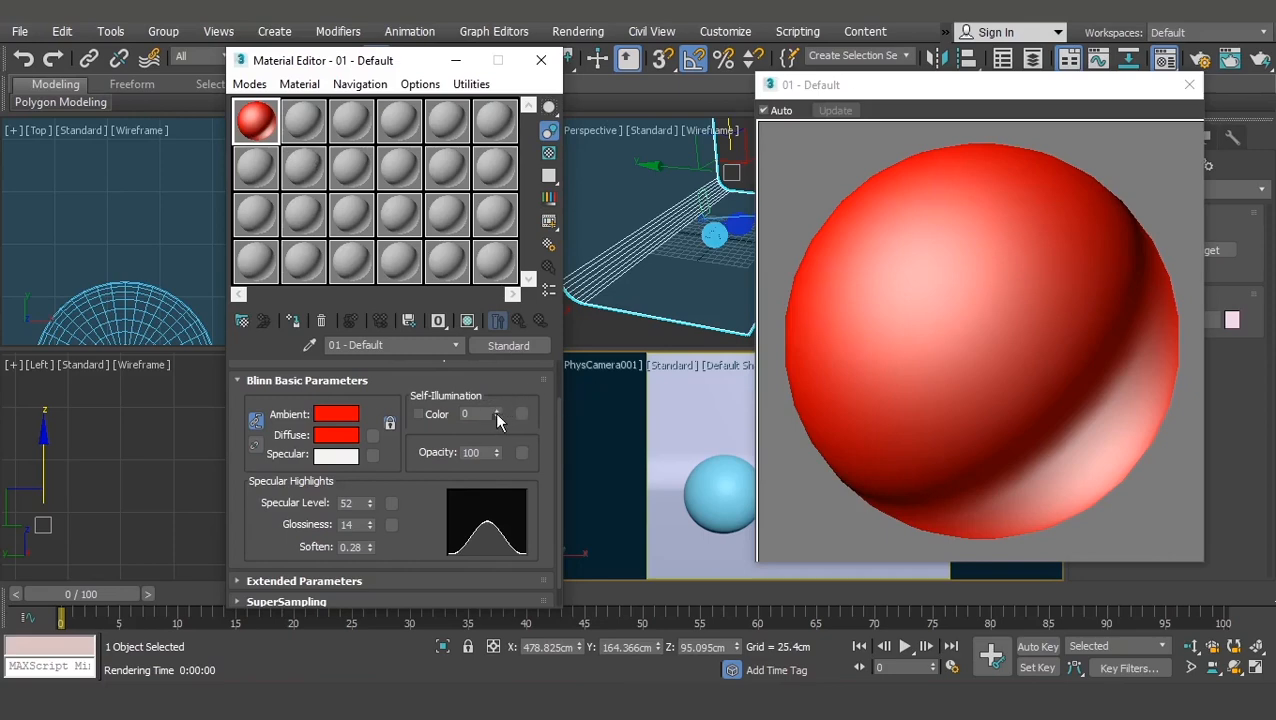
Step: Try self-illumination on the red material, return it to 0, and set the opacity to 45
{"action": "left_click_drag", "start_coordinate": [497, 412], "coordinate": [491, 299]}
{"action": "left_click_drag", "start_coordinate": [496, 453], "coordinate": [495, 490]}
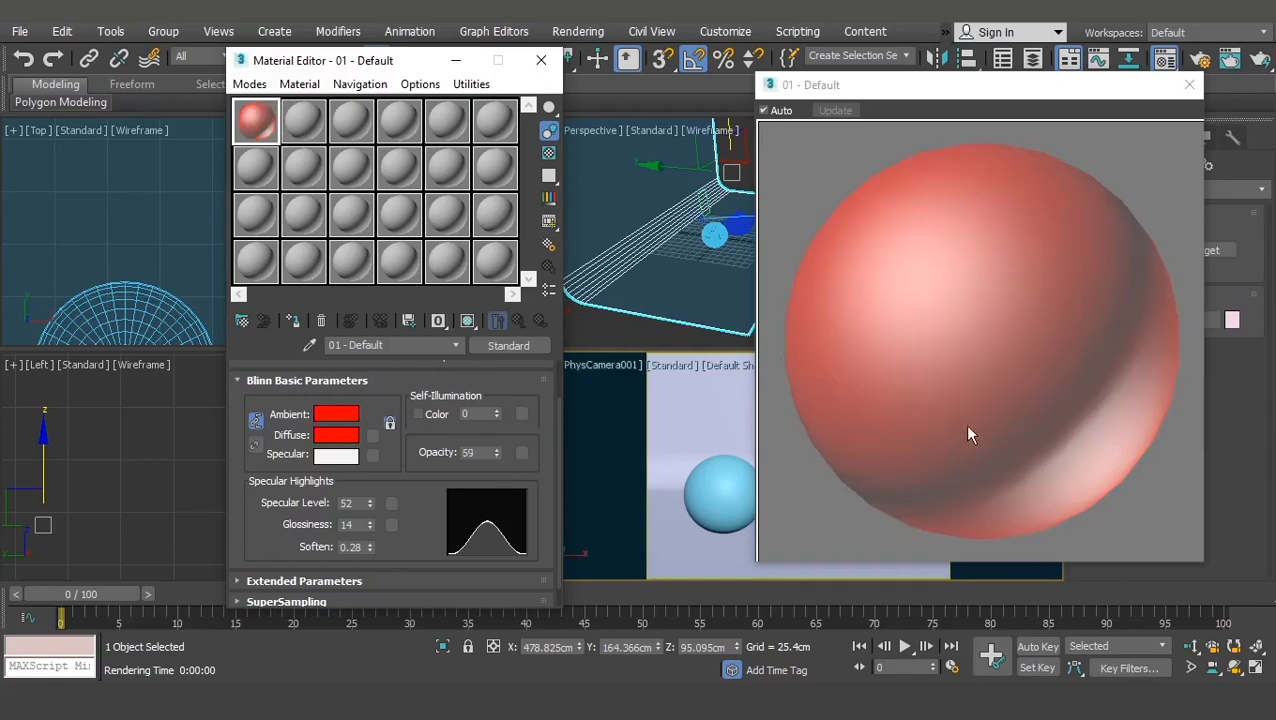
{"action": "left_click_drag", "start_coordinate": [496, 453], "coordinate": [495, 465]}
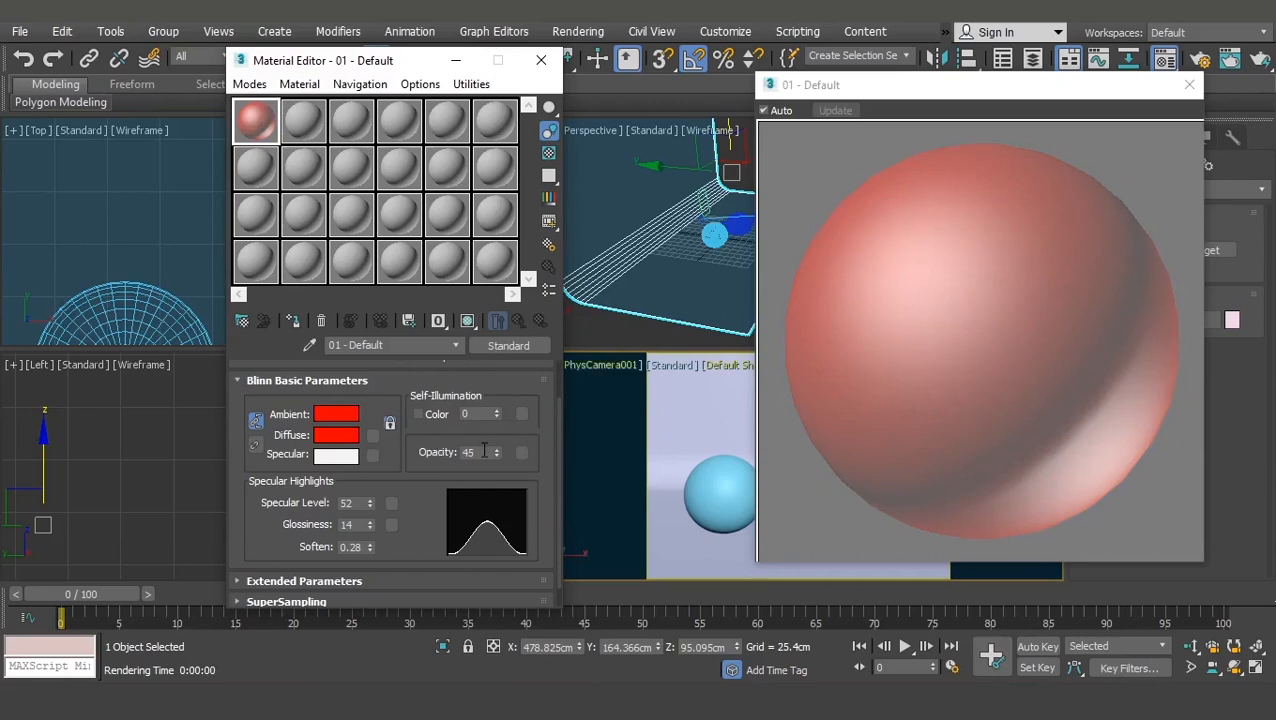
Step: Set the red material's opacity to 100 and load crate.jpg as the bitmap for its diffuse color
{"action": "left_click_drag", "start_coordinate": [496, 448], "coordinate": [501, 320]}
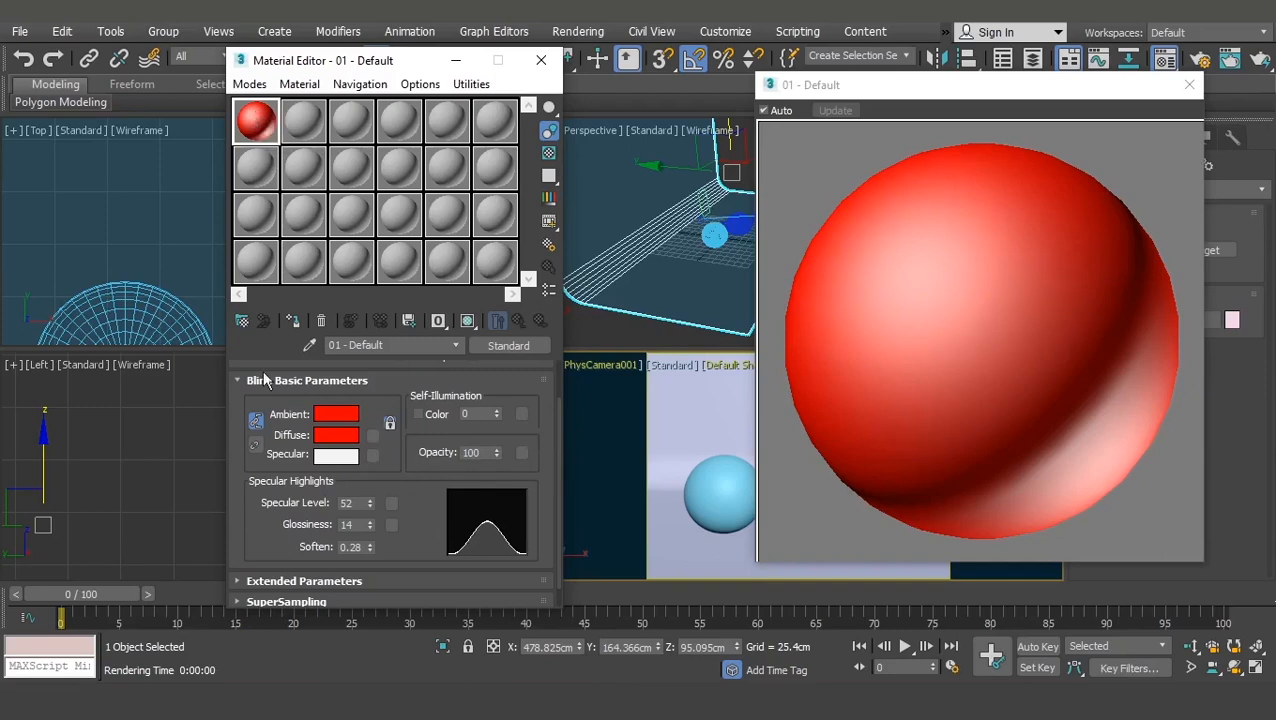
{"action": "left_click", "coordinate": [375, 438]}
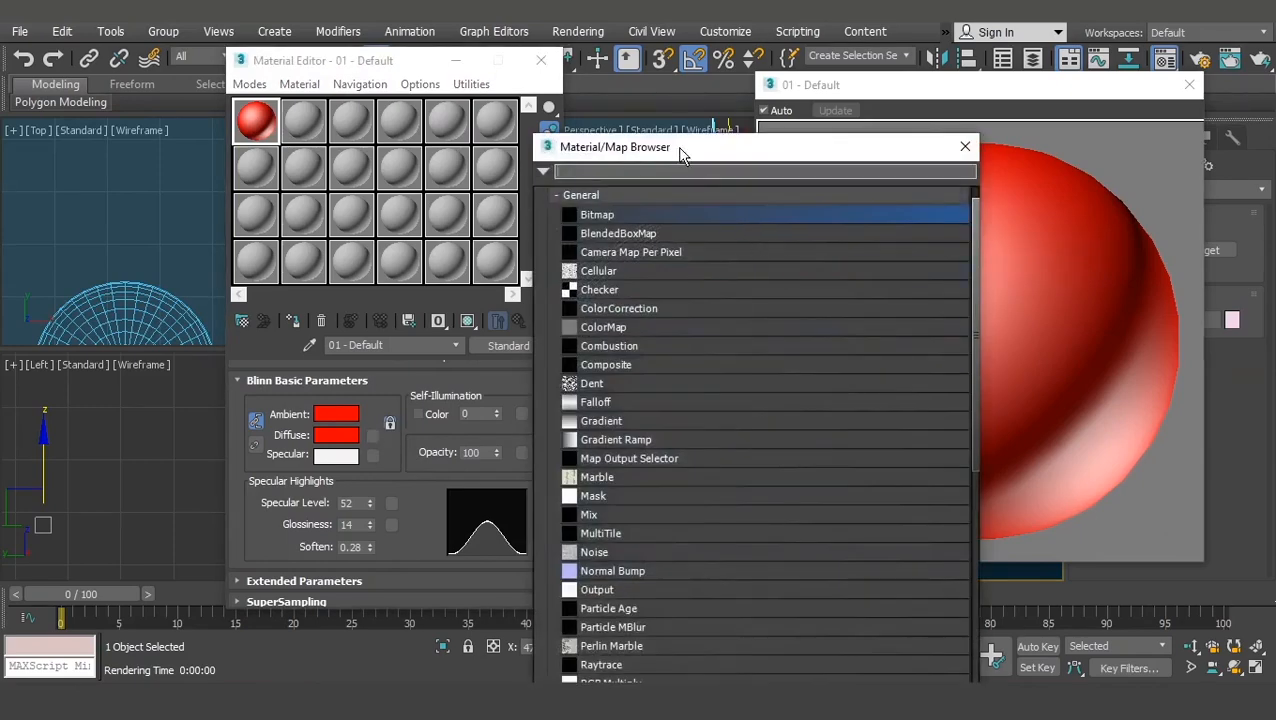
{"action": "left_click_drag", "start_coordinate": [683, 147], "coordinate": [690, 72]}
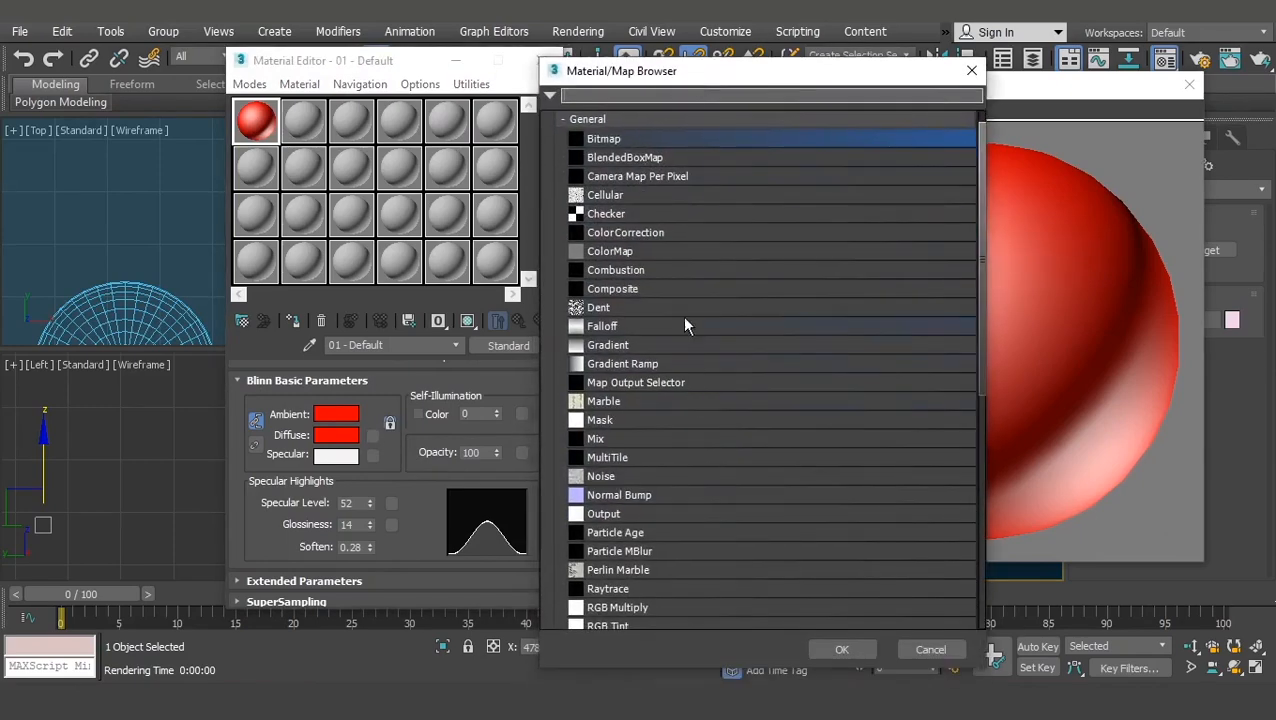
{"action": "double_click", "coordinate": [616, 137]}
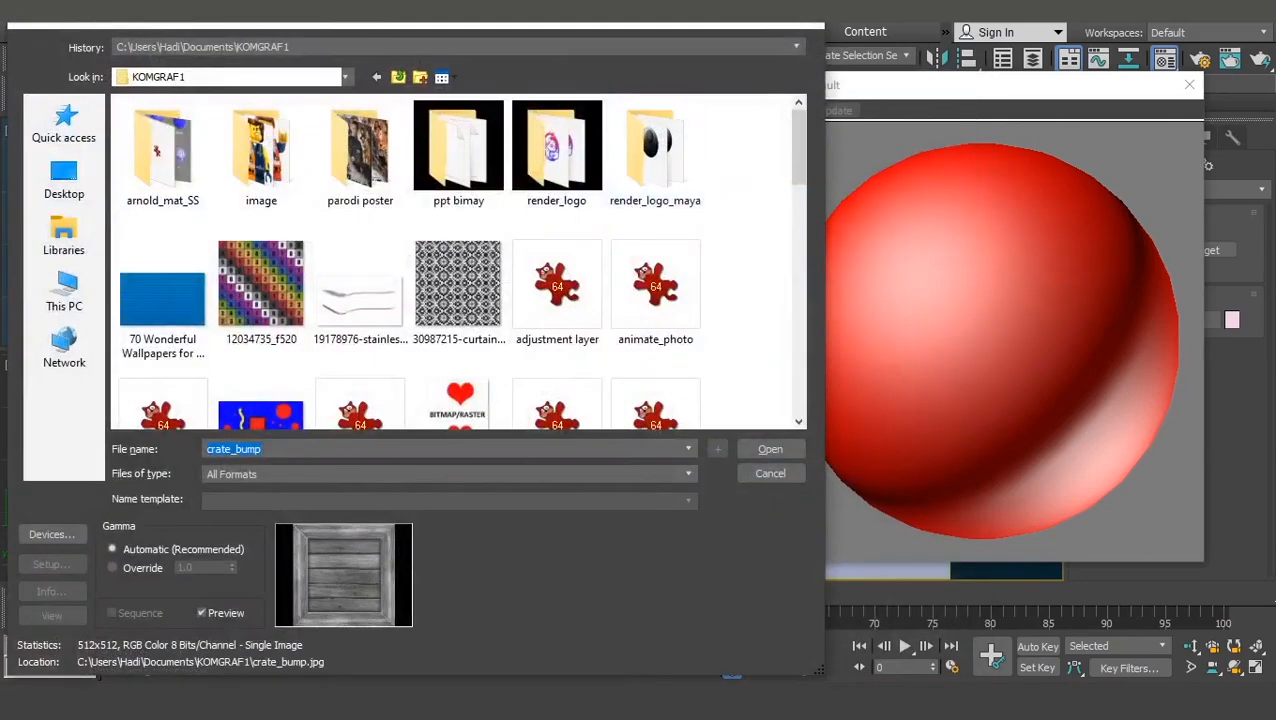
{"action": "scroll", "coordinate": [583, 238], "scroll_direction": "down", "scroll_amount": 10}
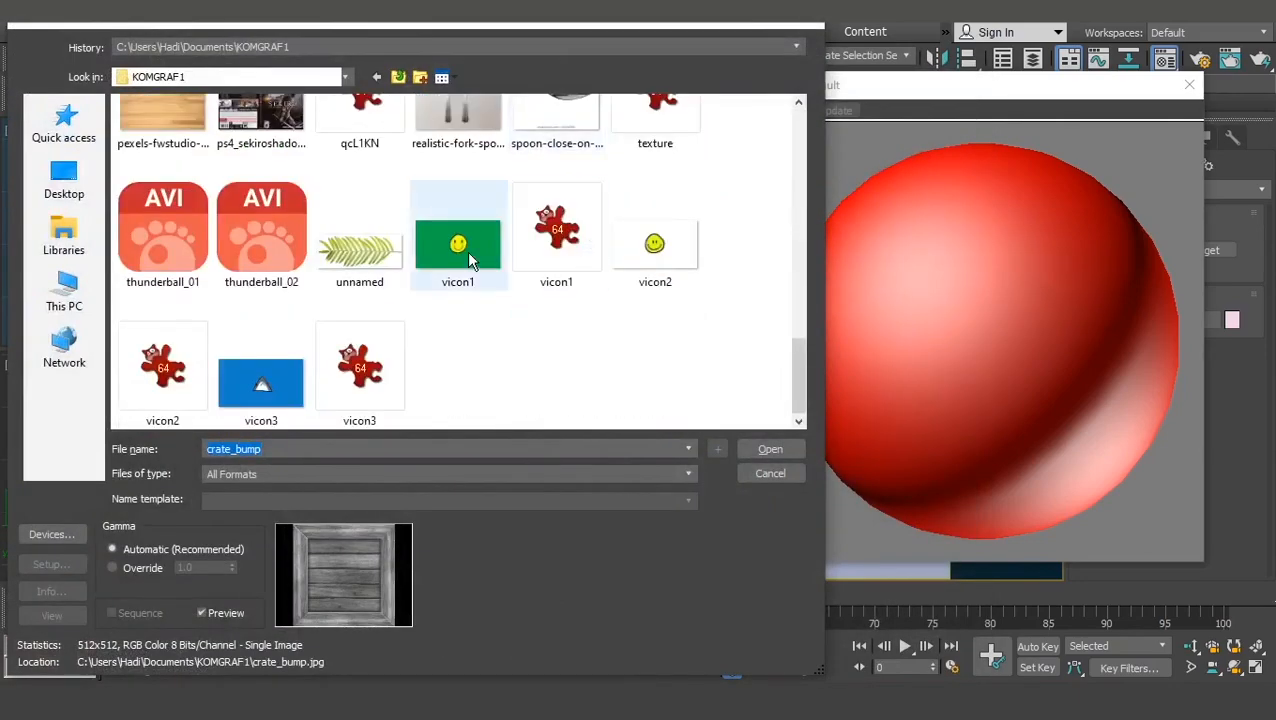
{"action": "scroll", "coordinate": [467, 251], "scroll_direction": "up", "scroll_amount": 8}
{"action": "left_click", "coordinate": [364, 158]}
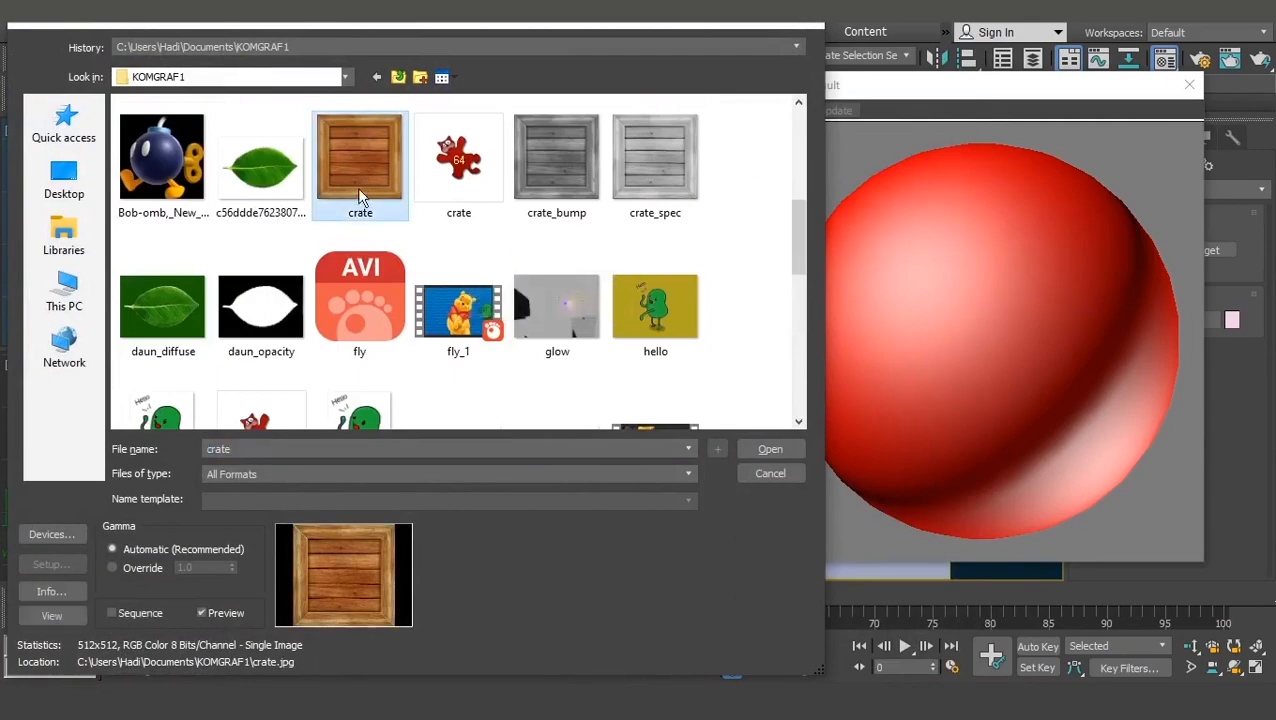
{"action": "left_click", "coordinate": [769, 450]}
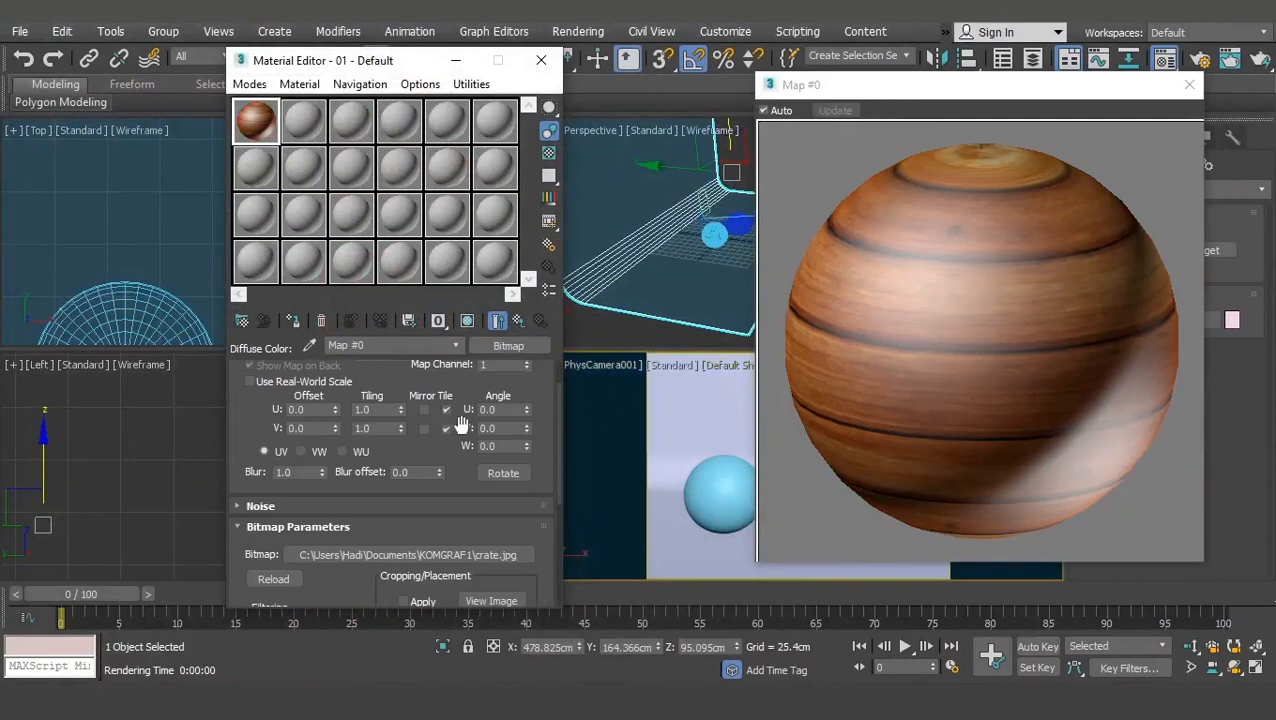
Step: Review the crate bitmap's coordinates and parameters, and view its source image in the cropping/placement window
{"action": "scroll", "coordinate": [540, 410], "scroll_direction": "up", "scroll_amount": 2}
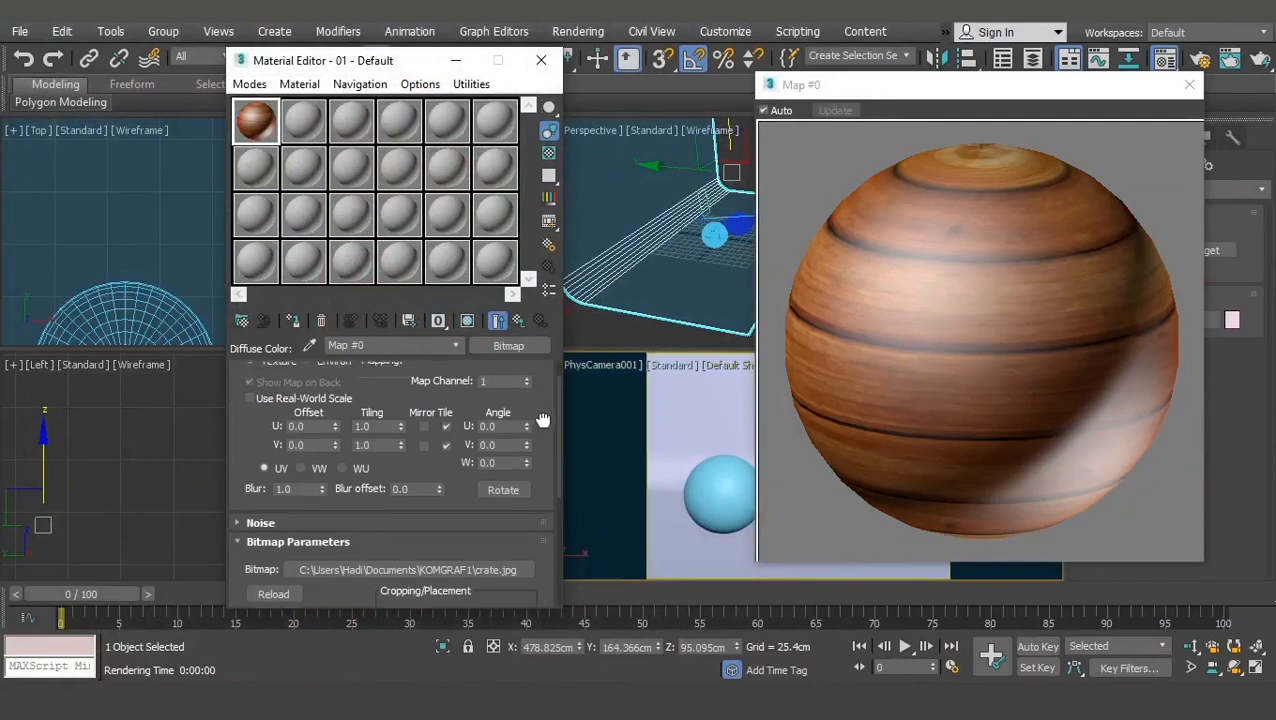
{"action": "left_click", "coordinate": [305, 125]}
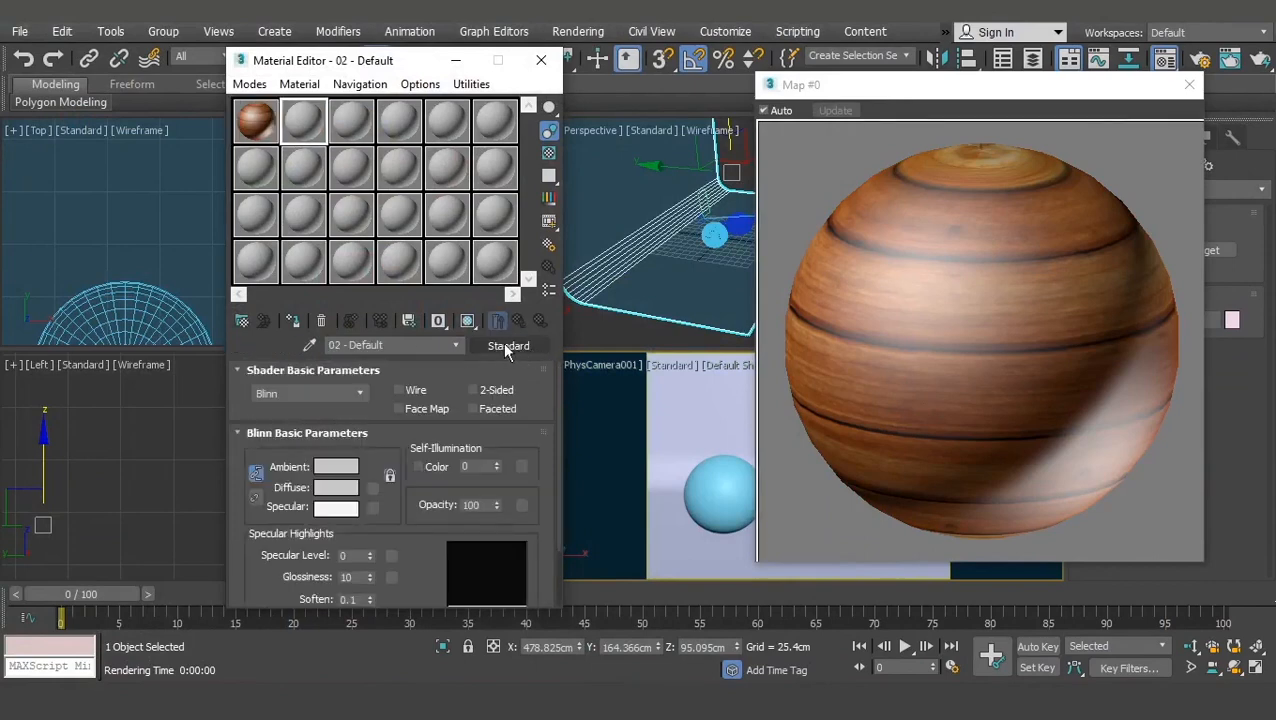
{"action": "left_click", "coordinate": [252, 124]}
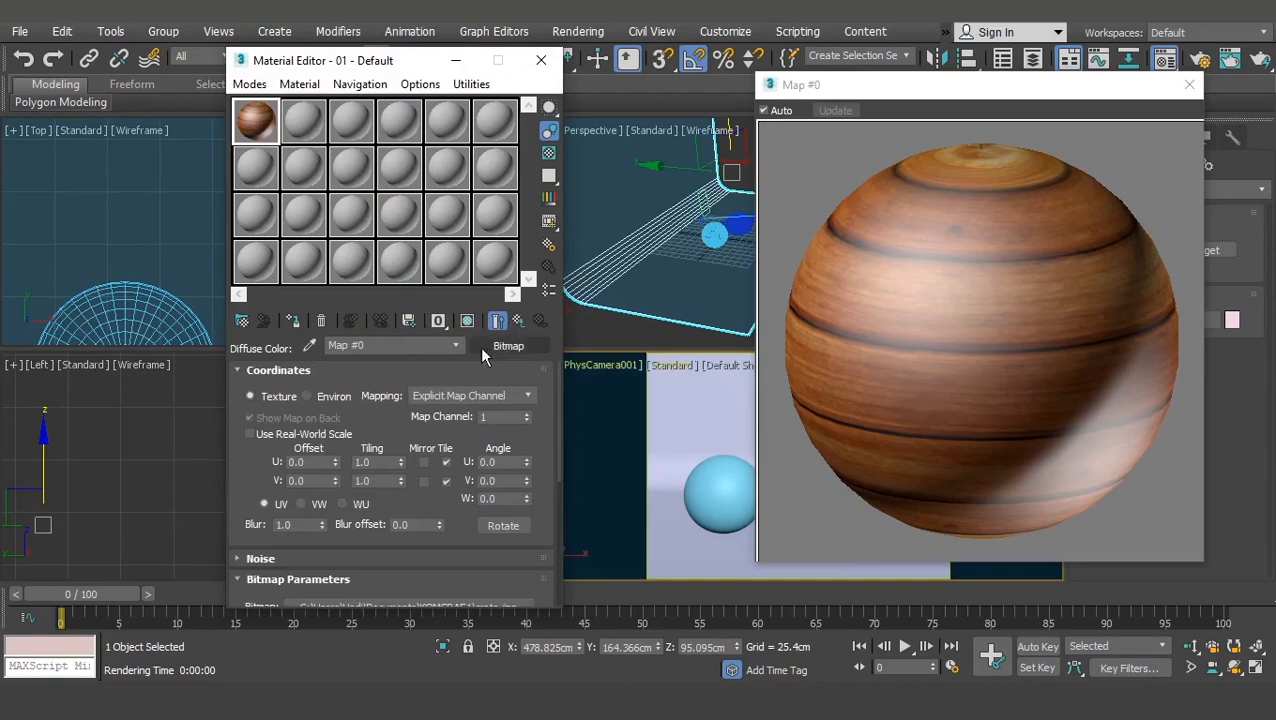
{"action": "scroll", "coordinate": [533, 430], "scroll_direction": "down", "scroll_amount": 2}
{"action": "scroll", "coordinate": [533, 470], "scroll_direction": "up", "scroll_amount": 2}
{"action": "scroll", "coordinate": [546, 488], "scroll_direction": "down", "scroll_amount": 3}
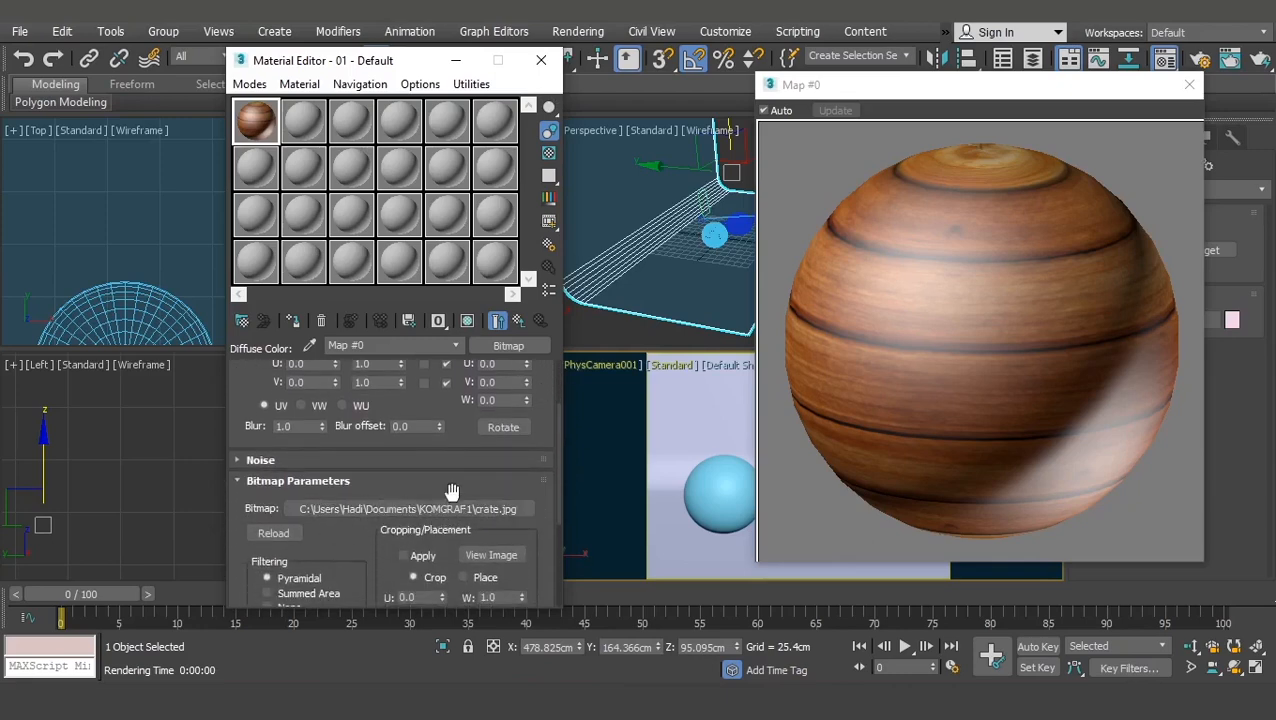
{"action": "left_click", "coordinate": [491, 555]}
{"action": "left_click", "coordinate": [210, 60]}
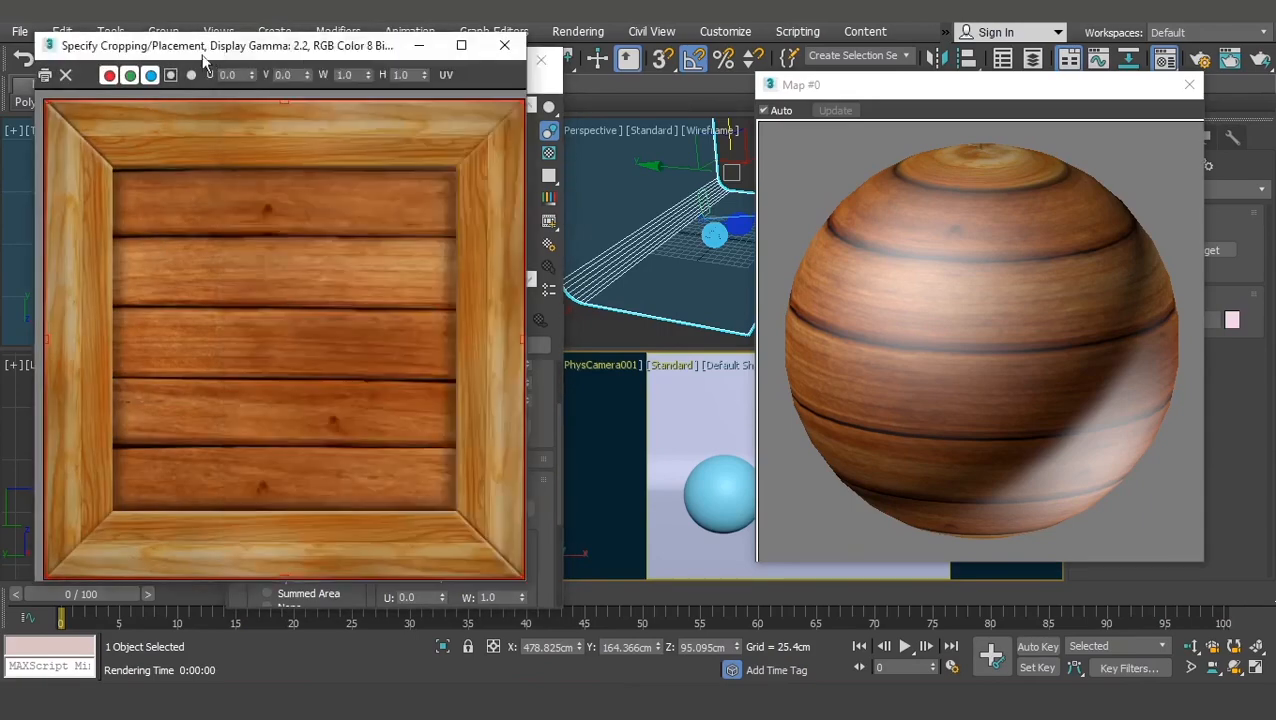
{"action": "left_click", "coordinate": [505, 45]}
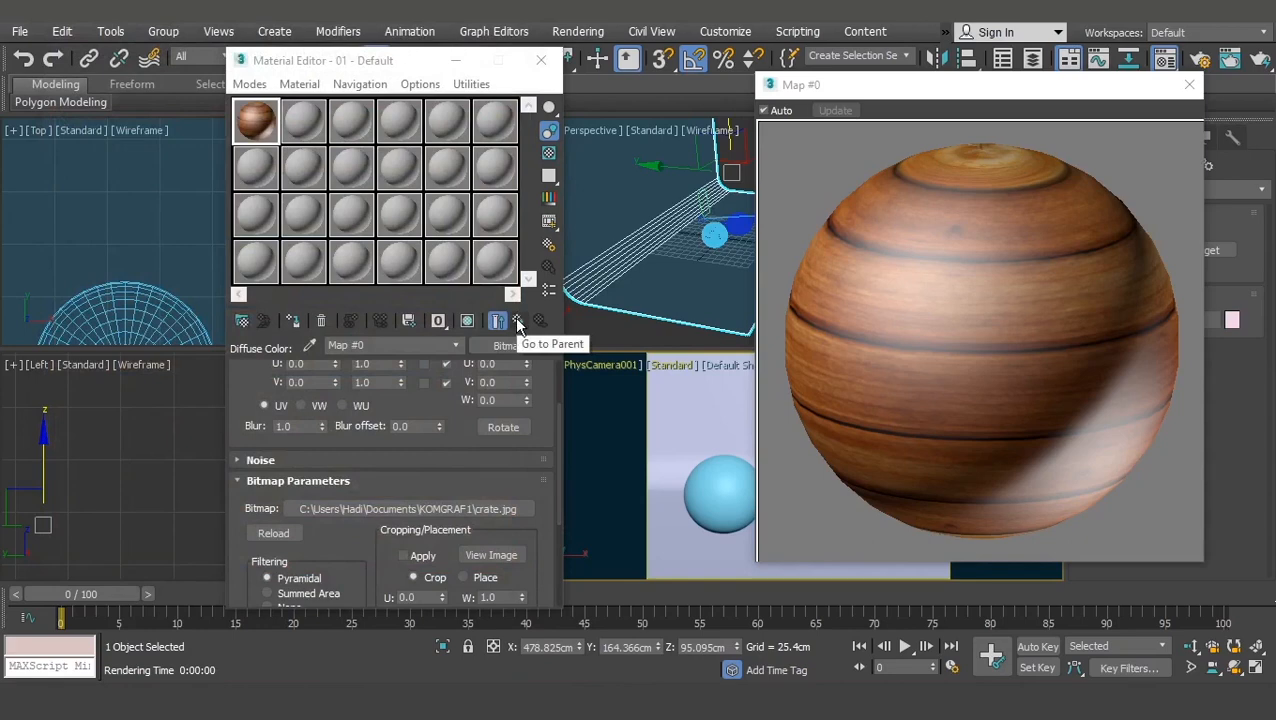
Step: Return from the diffuse bitmap to the parent material and set its specular level to 60
{"action": "left_click", "coordinate": [517, 323]}
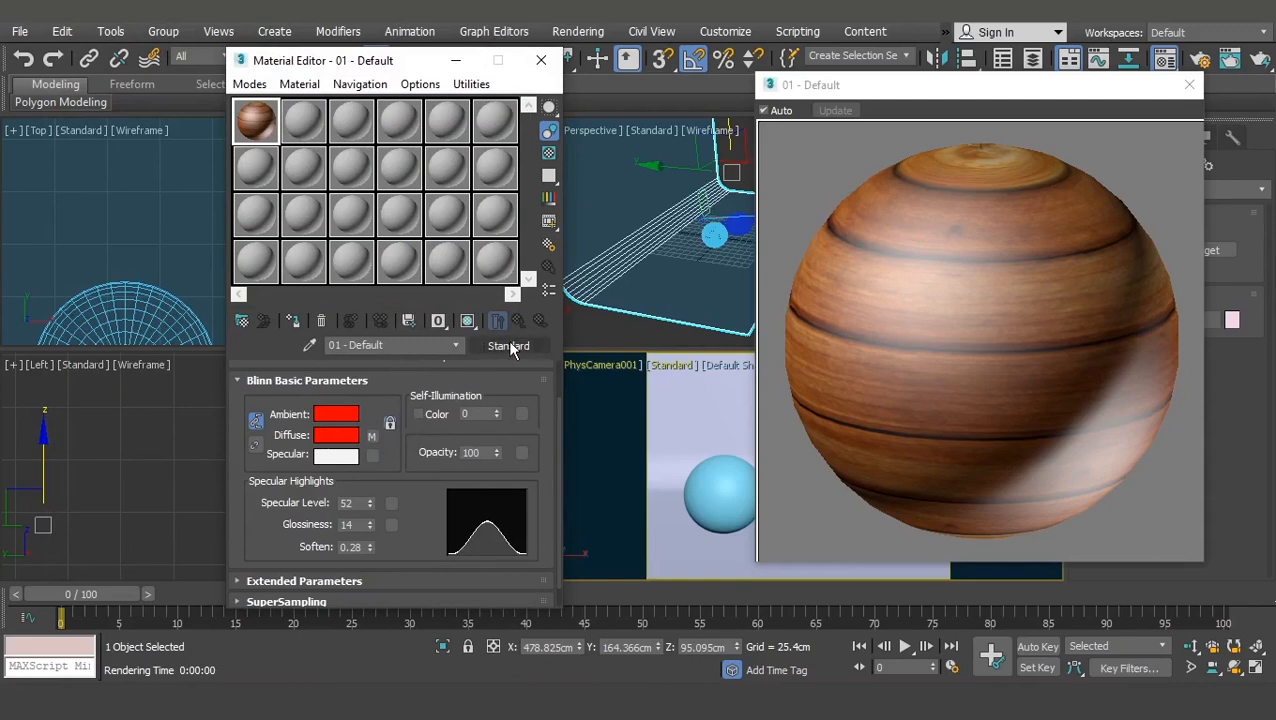
{"action": "left_click", "coordinate": [373, 441]}
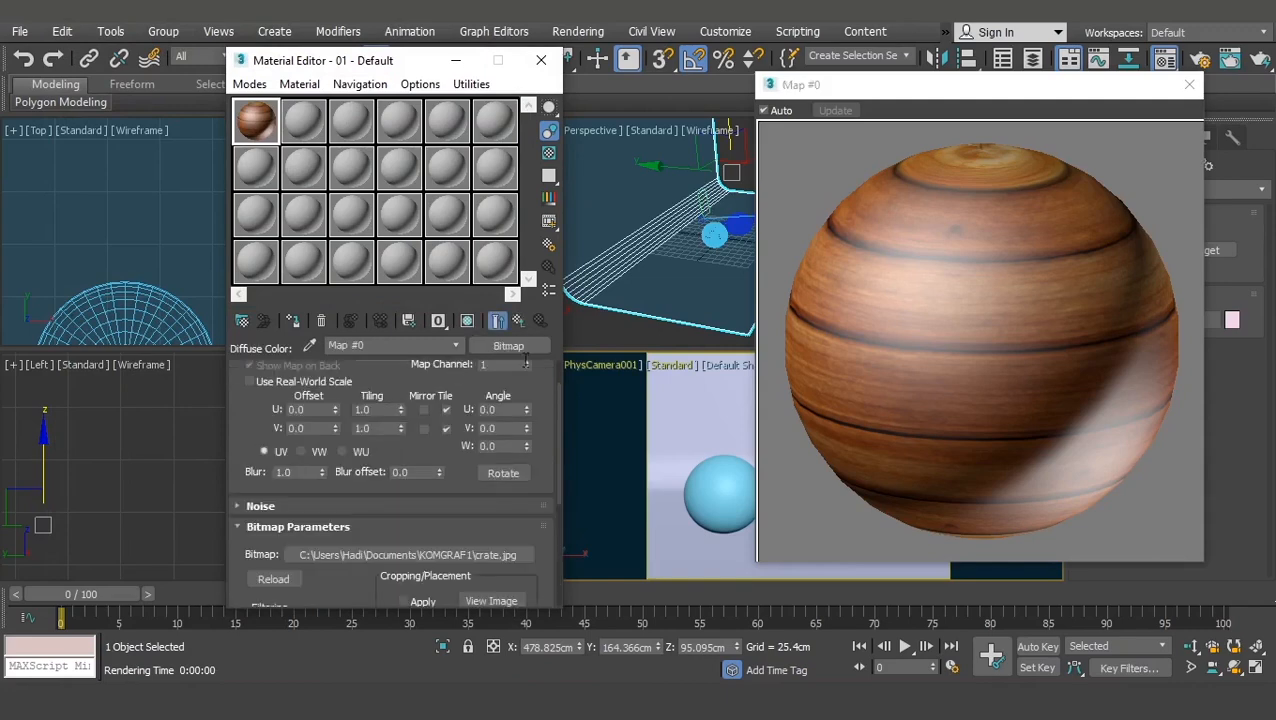
{"action": "left_click", "coordinate": [520, 320]}
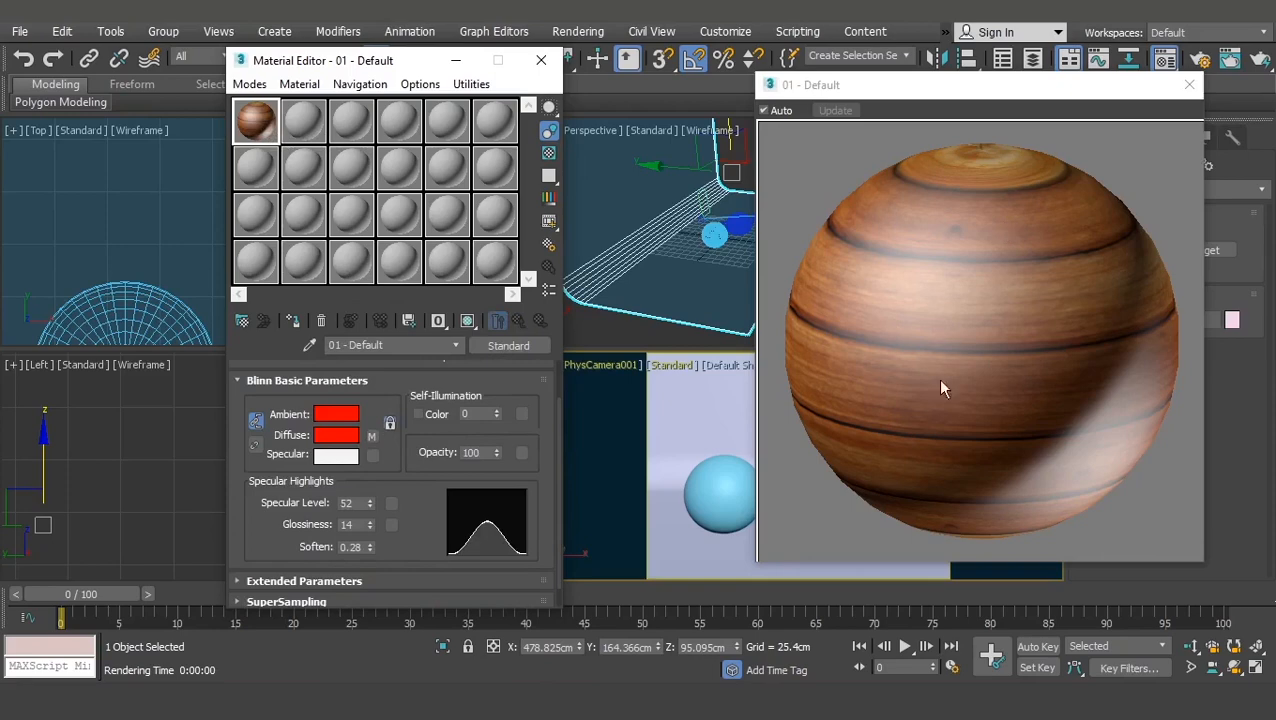
{"action": "left_click_drag", "start_coordinate": [392, 462], "coordinate": [398, 437]}
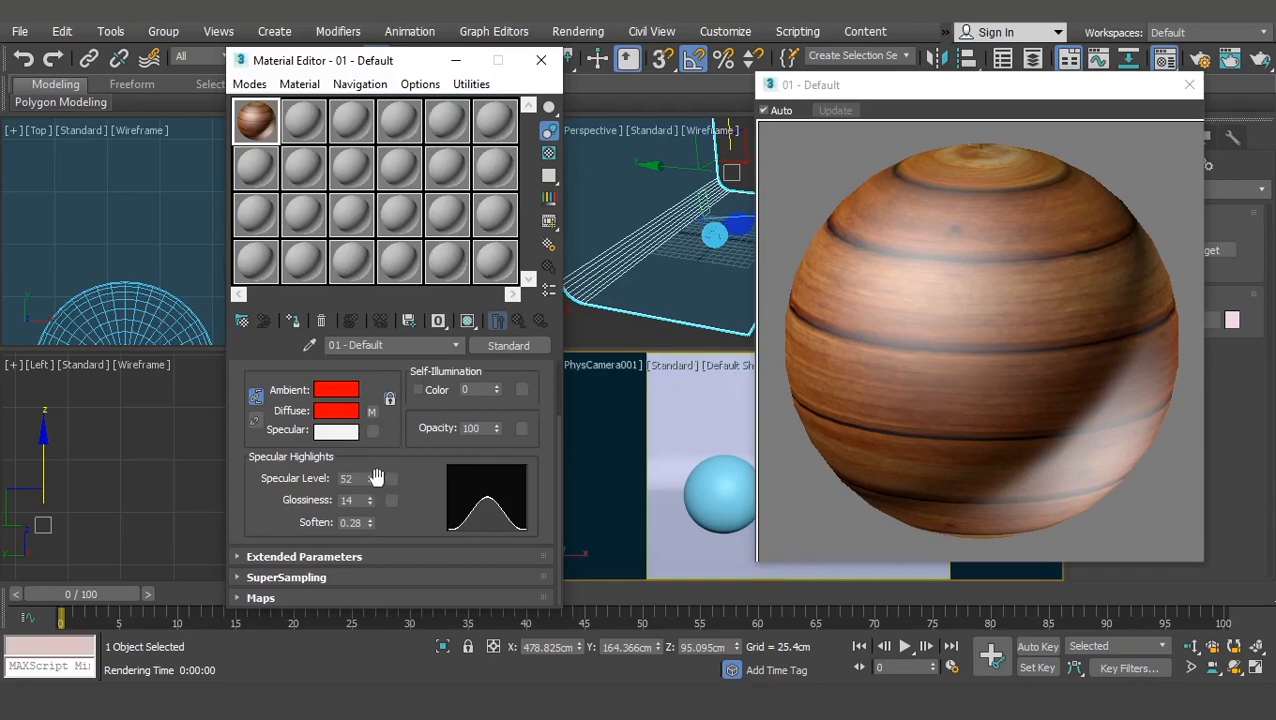
{"action": "left_click_drag", "start_coordinate": [370, 478], "coordinate": [369, 463]}
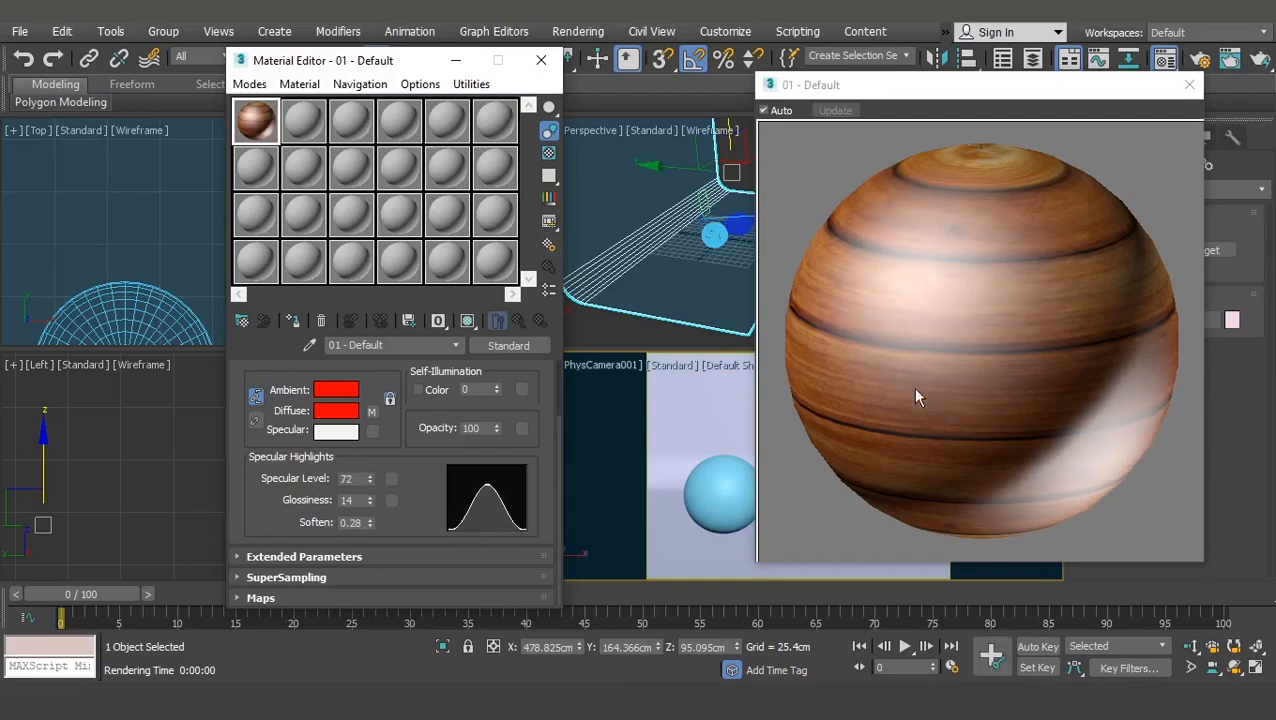
{"action": "left_click_drag", "start_coordinate": [368, 484], "coordinate": [368, 493]}
{"action": "mouse_move", "coordinate": [371, 479]}
{"action": "left_mouse_down"}
{"action": "mouse_move", "coordinate": [370, 496]}
{"action": "mouse_move", "coordinate": [369, 464]}
{"action": "left_mouse_up"}
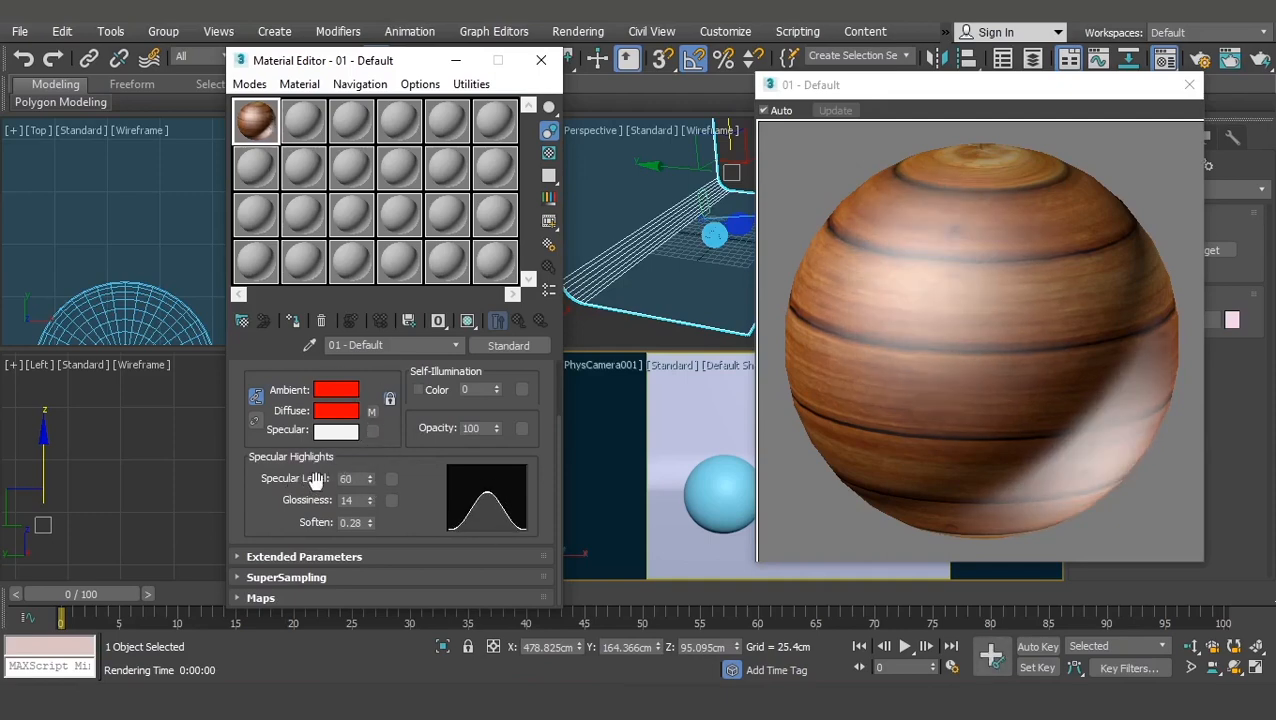
Step: Load crate_spec.jpg as a bitmap into the crate material's specular level map
{"action": "left_click", "coordinate": [391, 478]}
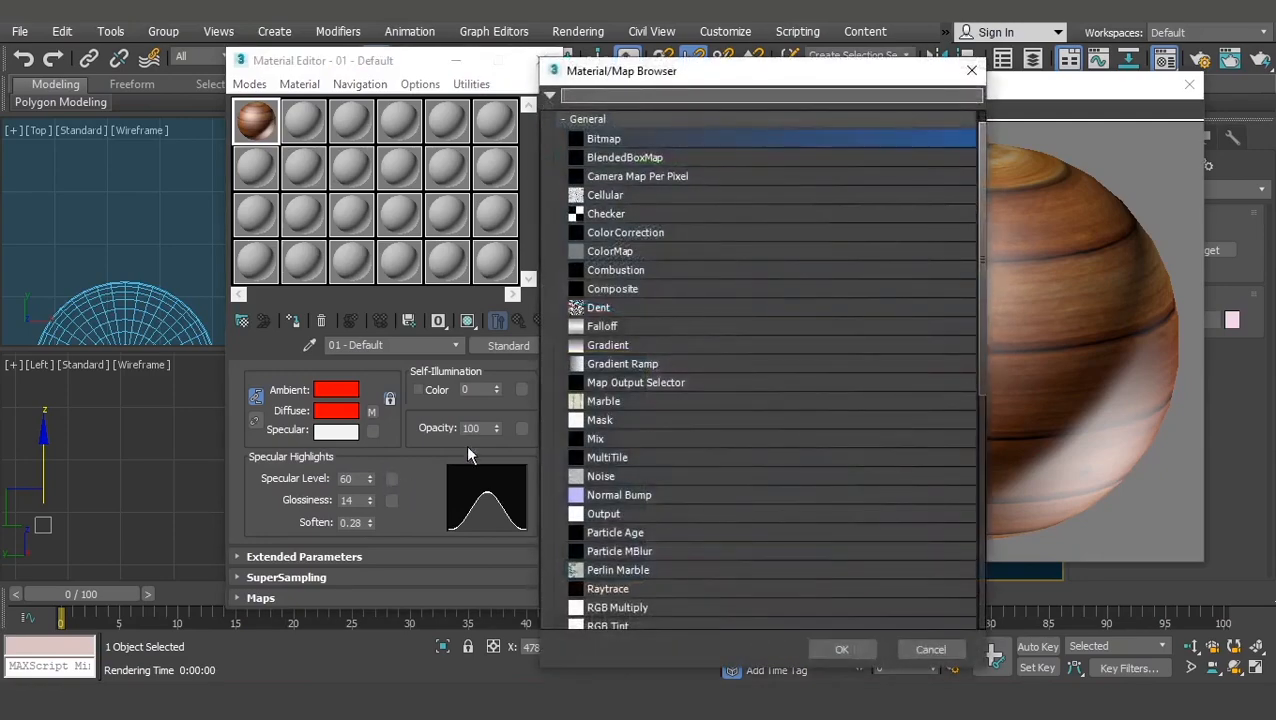
{"action": "double_click", "coordinate": [603, 138]}
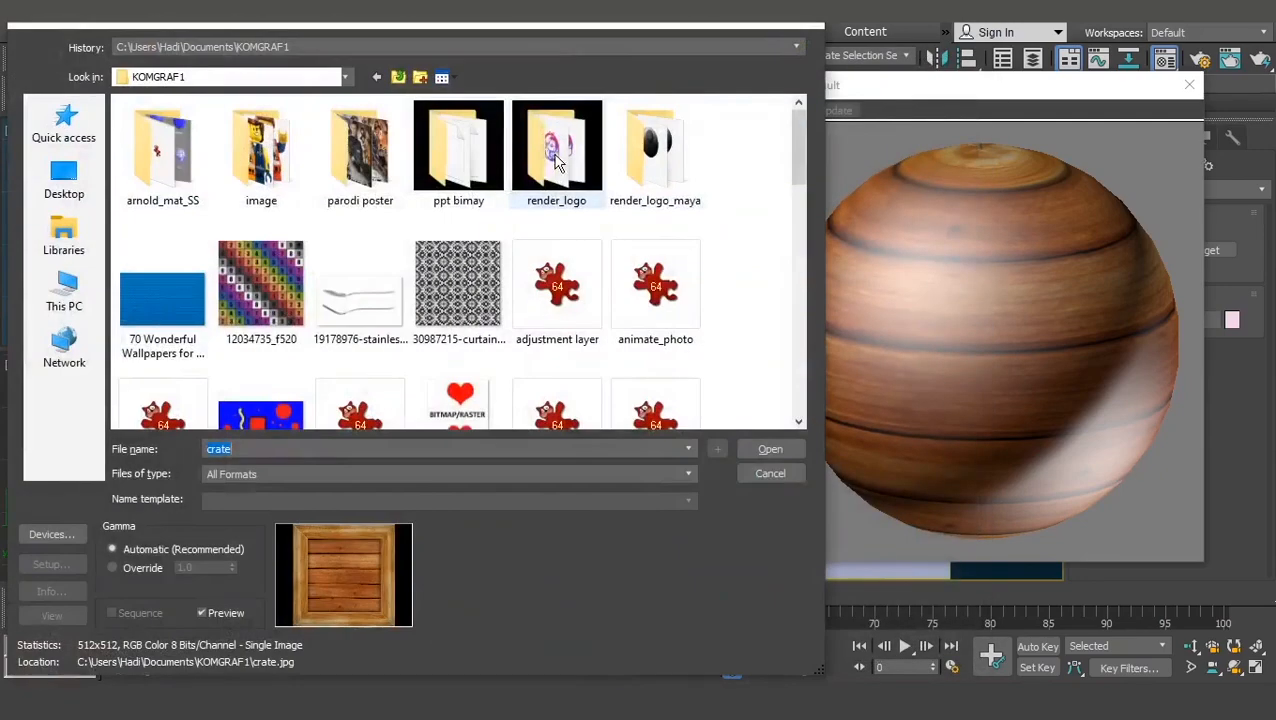
{"action": "scroll", "coordinate": [458, 261], "scroll_direction": "down", "scroll_amount": 10}
{"action": "scroll", "coordinate": [369, 283], "scroll_direction": "up", "scroll_amount": 8}
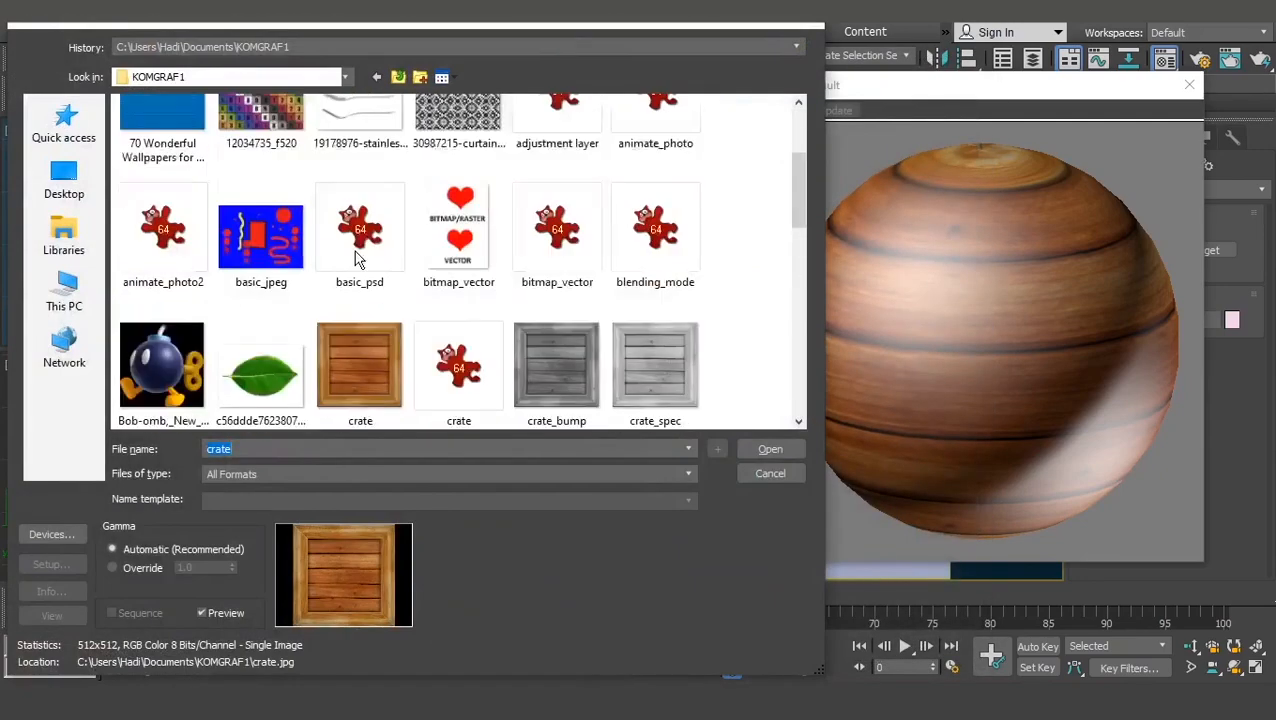
{"action": "scroll", "coordinate": [560, 190], "scroll_direction": "down", "scroll_amount": 2}
{"action": "left_click", "coordinate": [661, 179]}
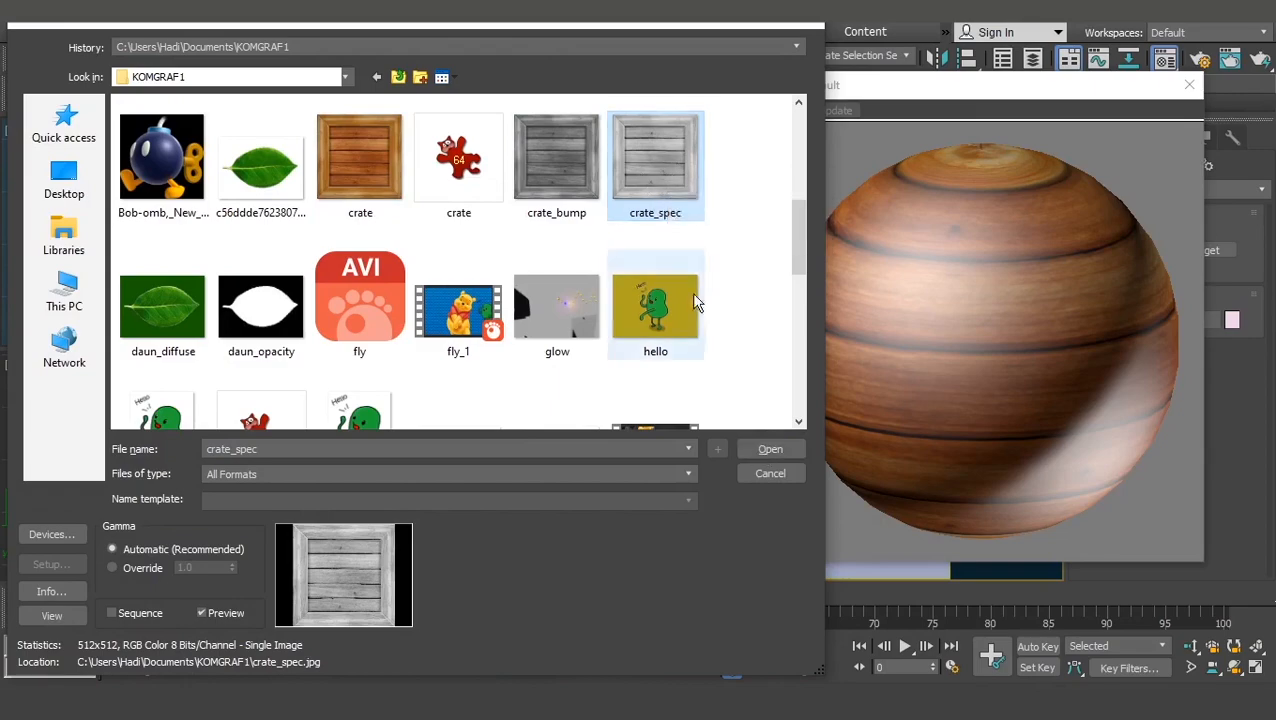
{"action": "left_click", "coordinate": [766, 449]}
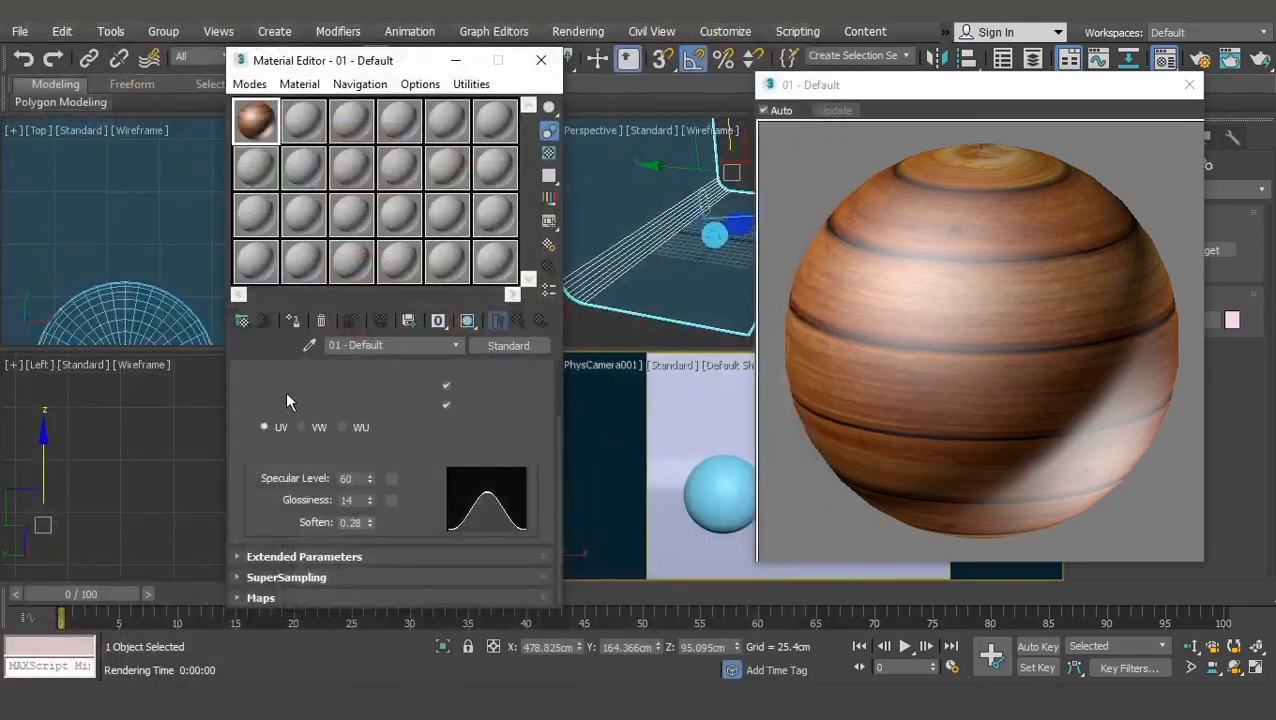
Step: View the source image of the specular level bitmap, close it and return to the parent material
{"action": "left_click", "coordinate": [491, 576]}
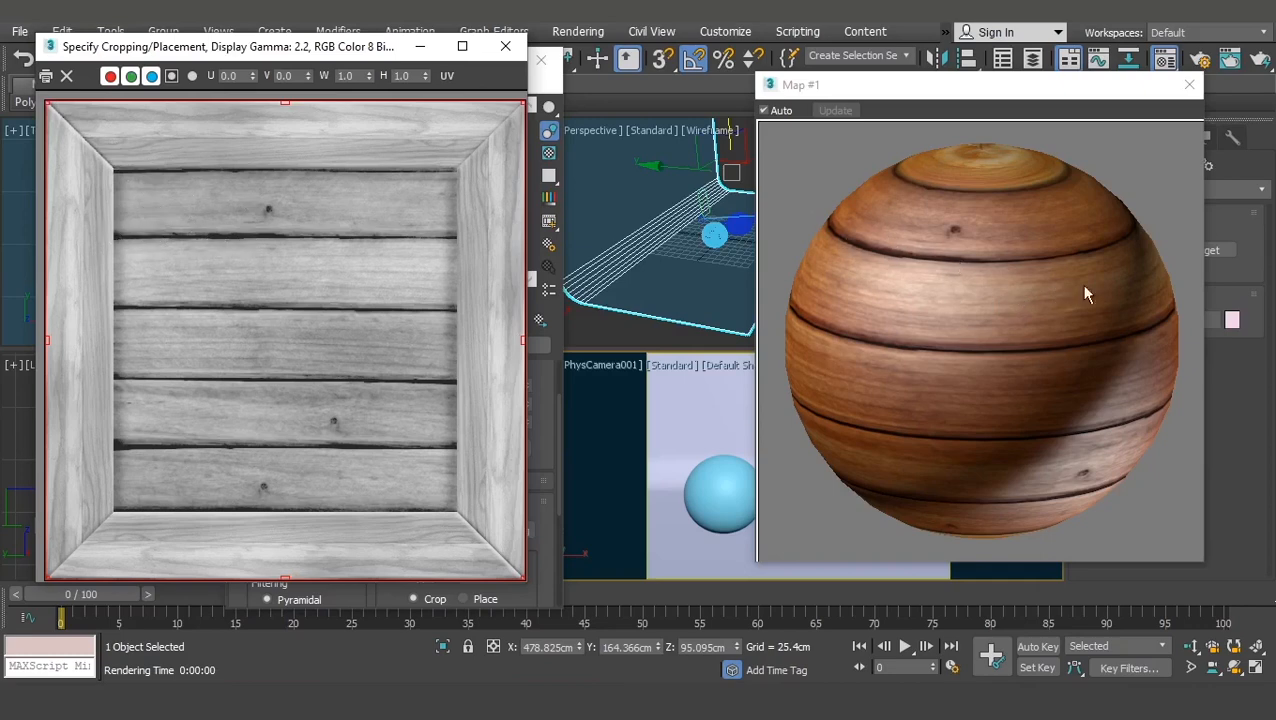
{"action": "left_click", "coordinate": [505, 46]}
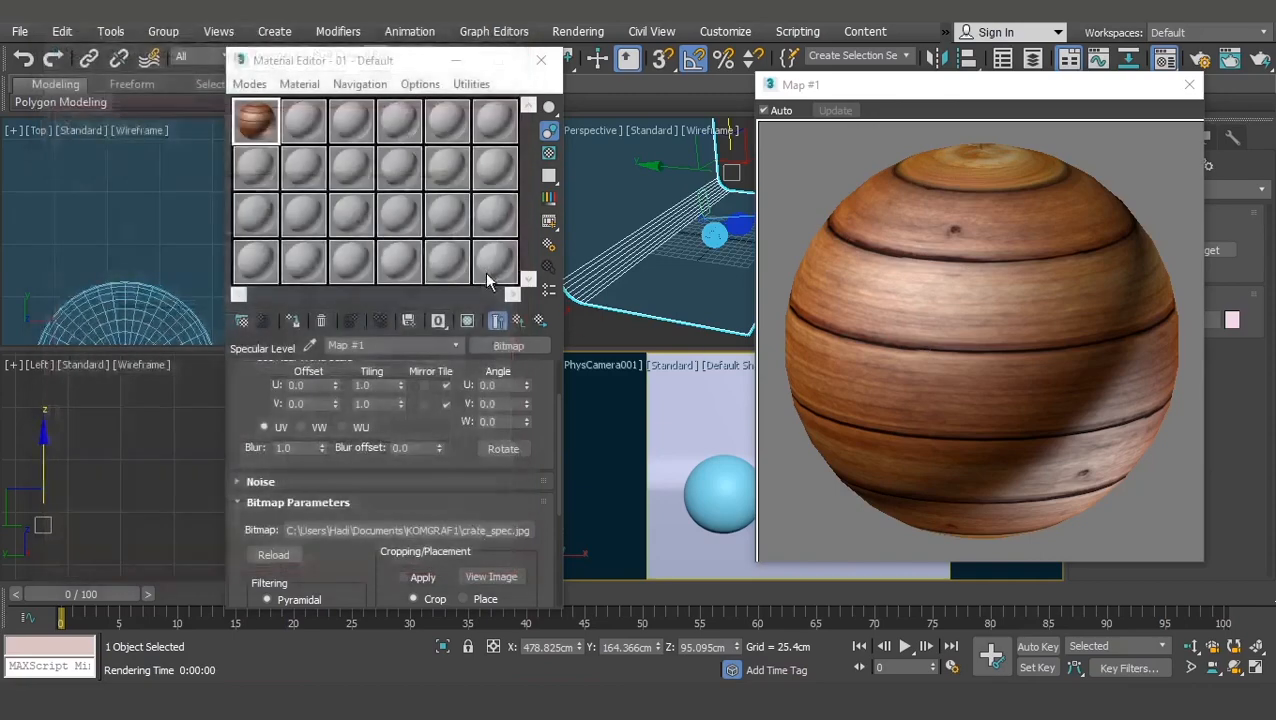
{"action": "left_click", "coordinate": [518, 322]}
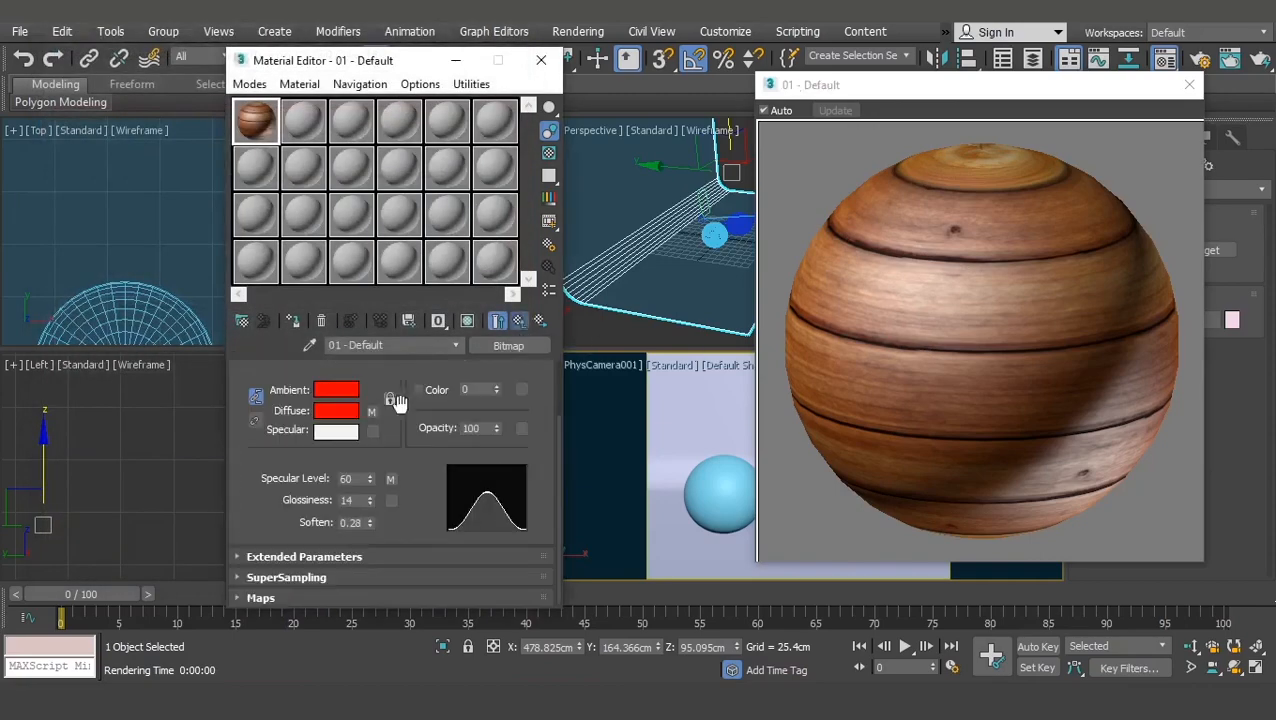
Step: Clear the specular level map to compare the highlights with and without it, and undo the clearing
{"action": "right_click", "coordinate": [391, 480]}
{"action": "left_click", "coordinate": [434, 532]}
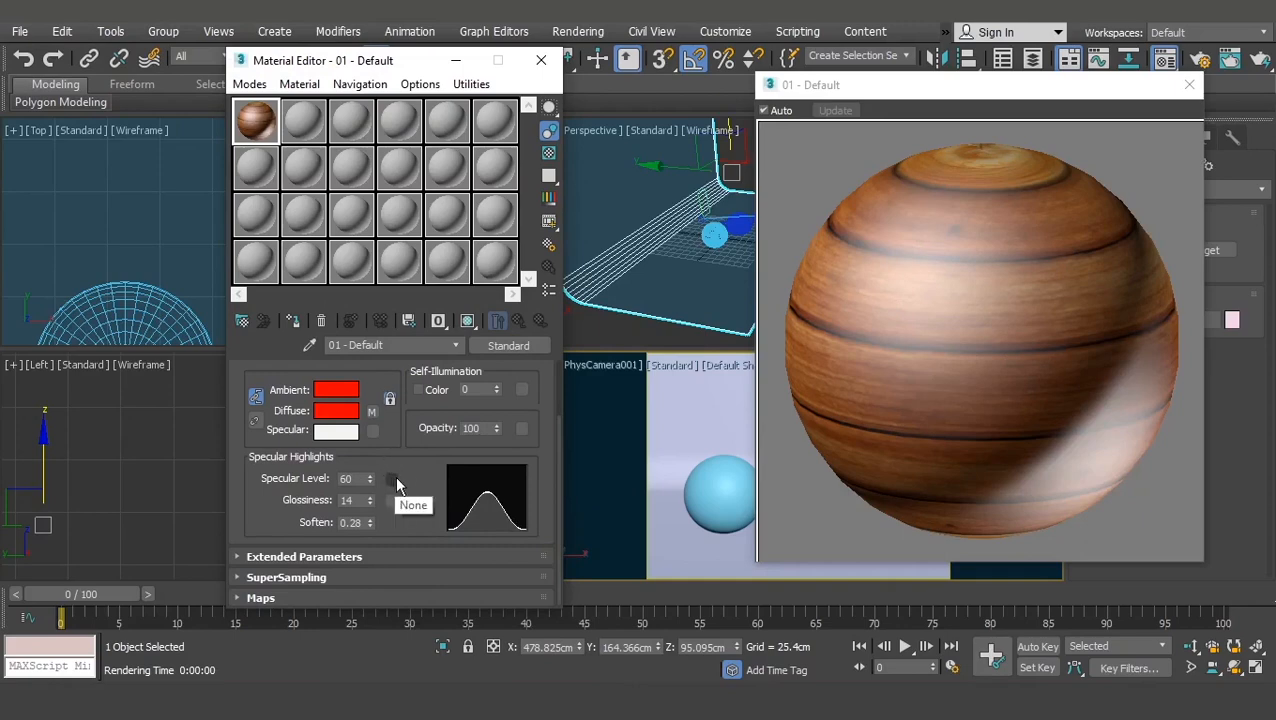
{"action": "key", "text": "ctrl+z"}
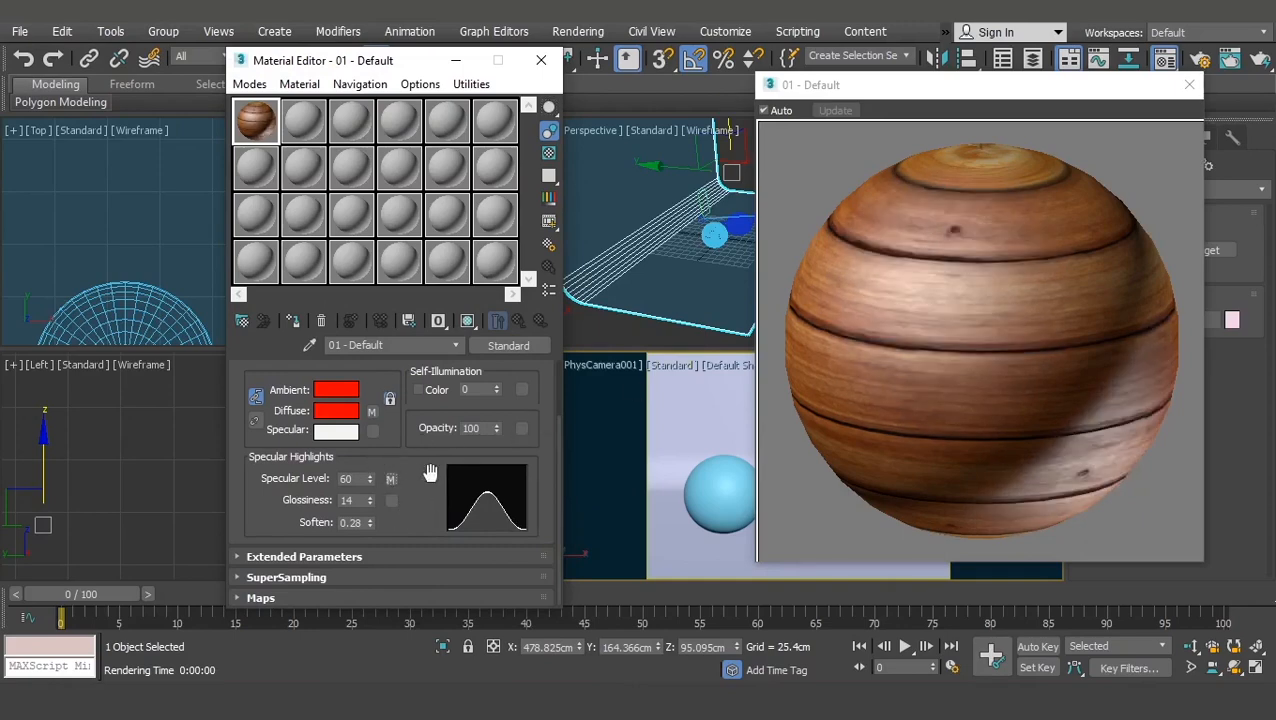
{"action": "key", "text": "ctrl+y"}
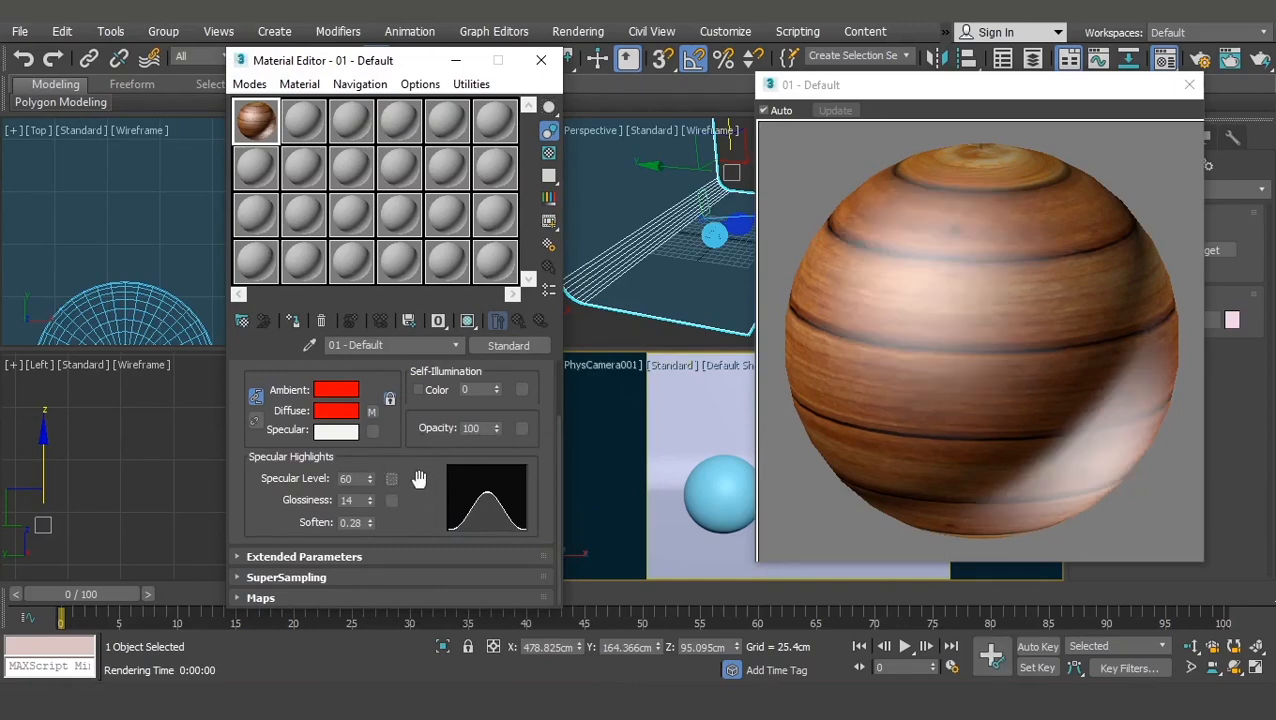
{"action": "key", "text": "ctrl+z"}
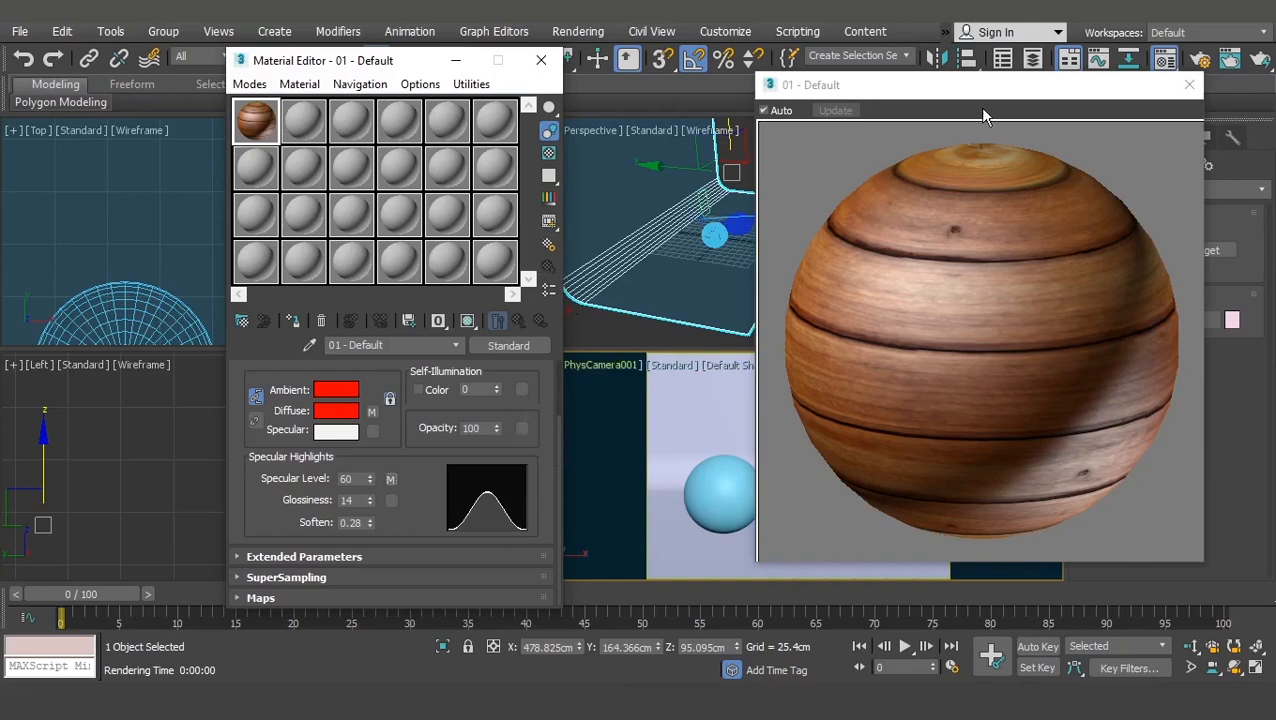
Step: Move the enlarged preview clear of the camera view and assign the crate material to the sphere
{"action": "left_click_drag", "start_coordinate": [982, 100], "coordinate": [1040, 112]}
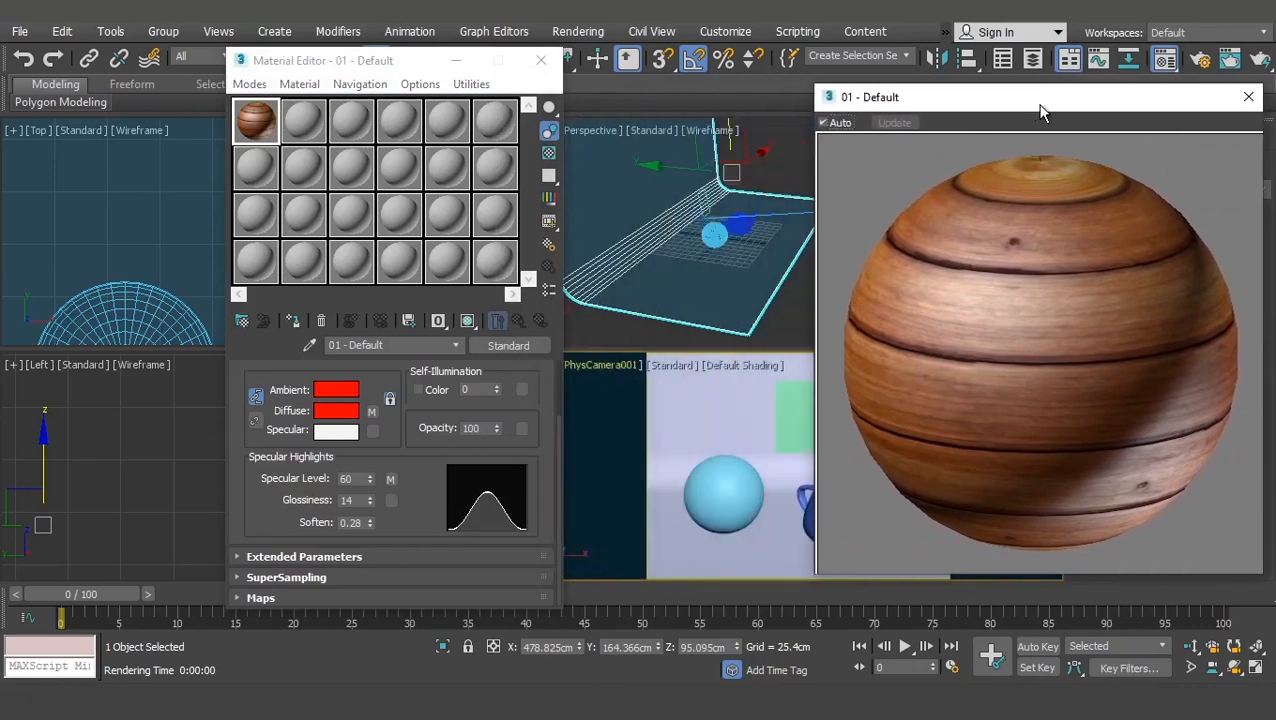
{"action": "left_click_drag", "start_coordinate": [260, 127], "coordinate": [732, 497]}
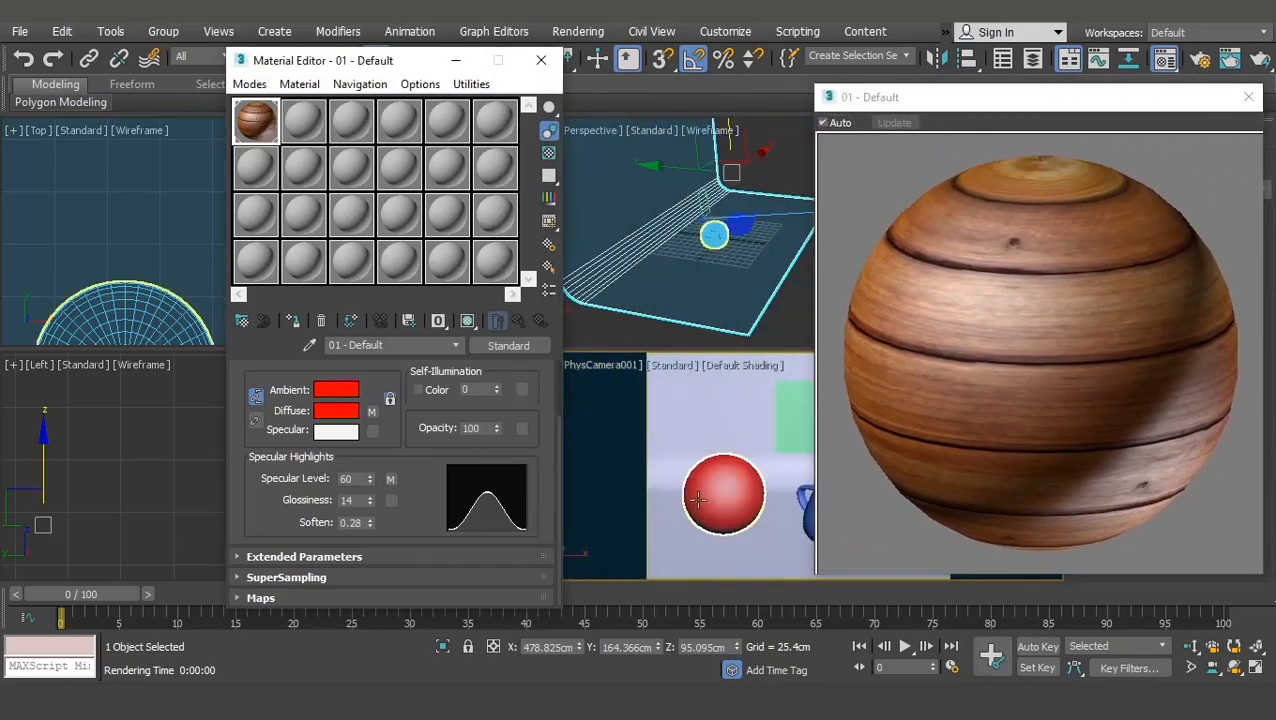
Step: Select the green plane and load daun_opacity.jpg as a bitmap into the opacity map of the second material
{"action": "left_click", "coordinate": [788, 420]}
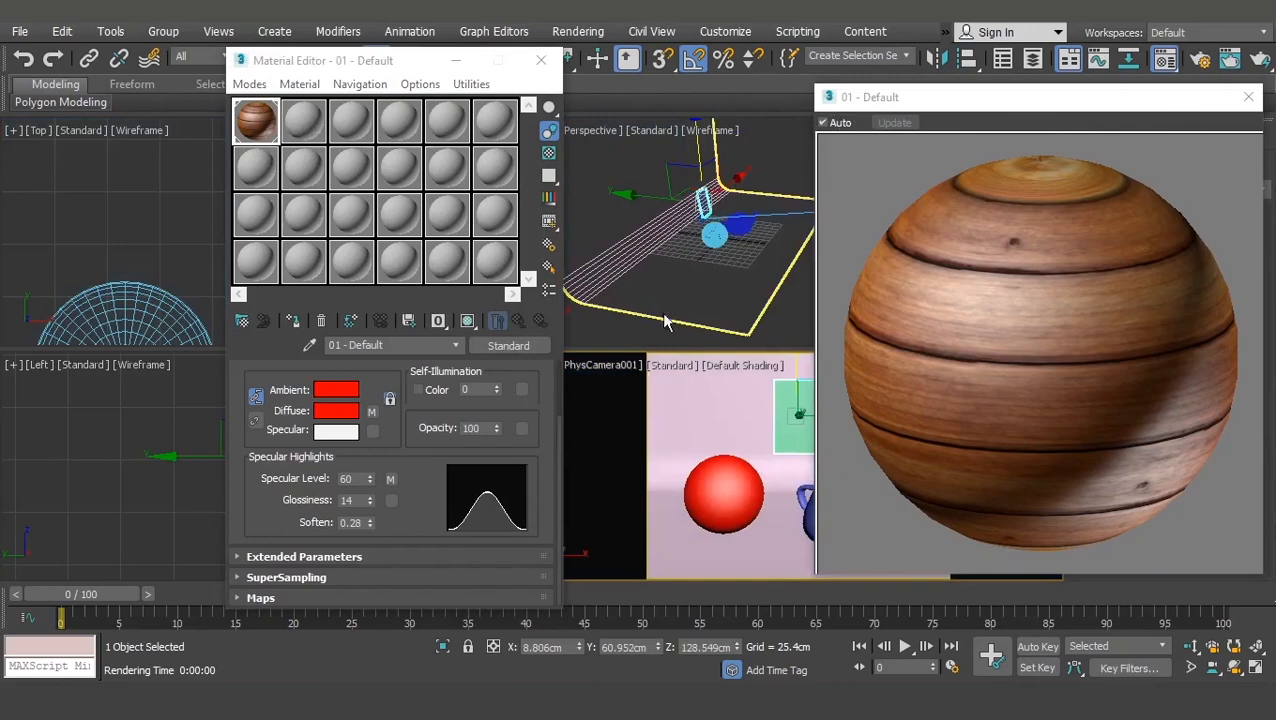
{"action": "mouse_move", "coordinate": [1011, 109]}
{"action": "left_mouse_down"}
{"action": "mouse_move", "coordinate": [771, 92]}
{"action": "mouse_move", "coordinate": [1045, 121]}
{"action": "mouse_move", "coordinate": [1026, 118]}
{"action": "left_mouse_up"}
{"action": "left_click", "coordinate": [305, 122]}
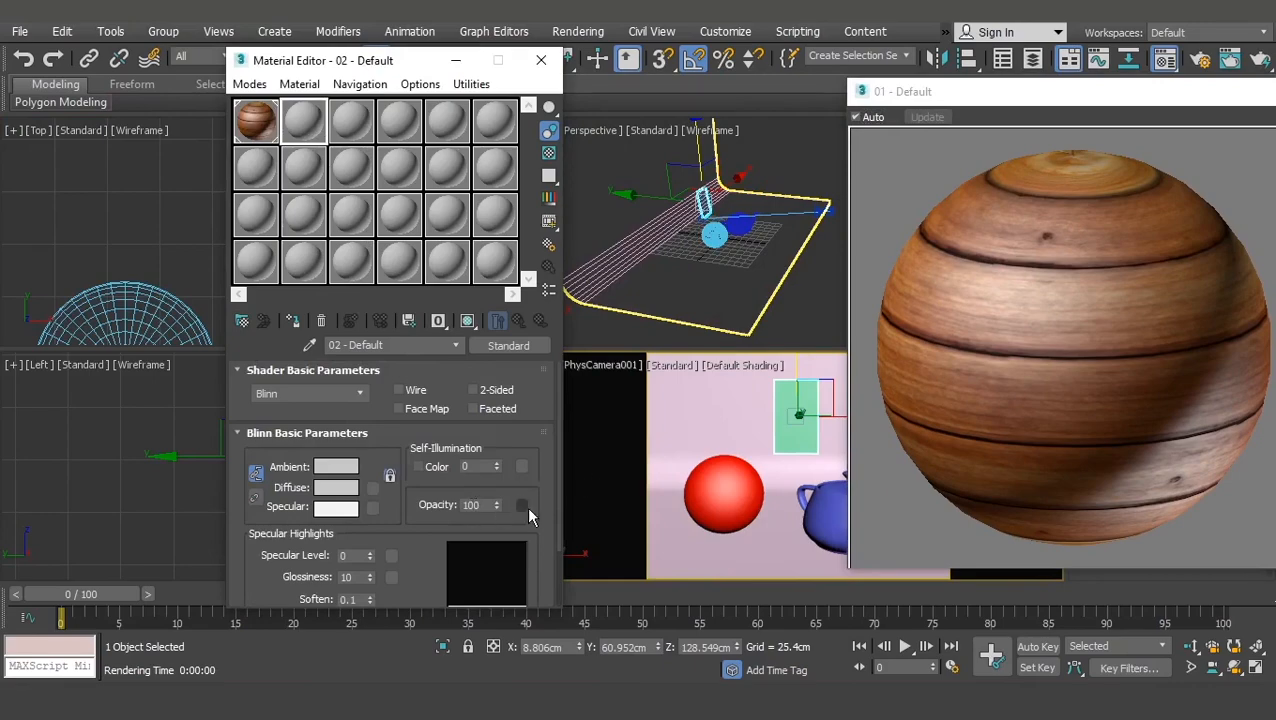
{"action": "left_click", "coordinate": [521, 504]}
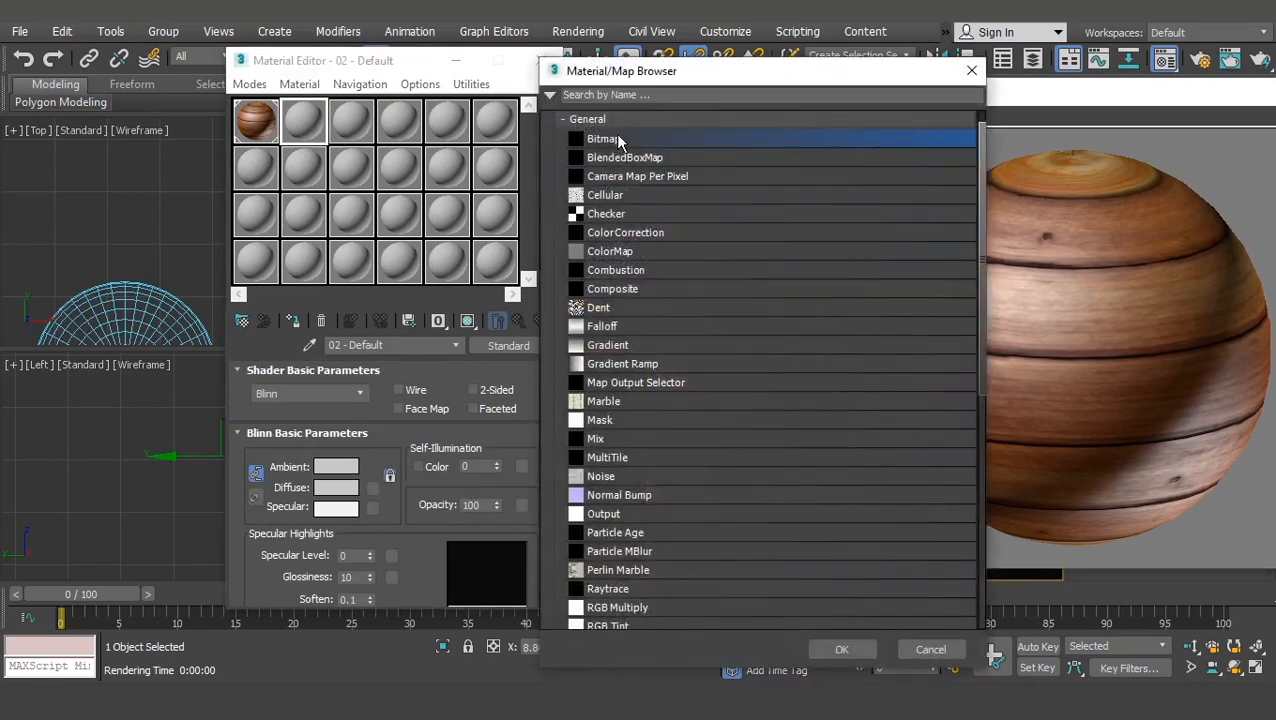
{"action": "double_click", "coordinate": [615, 139]}
{"action": "left_click_drag", "start_coordinate": [800, 158], "coordinate": [791, 255]}
{"action": "left_click", "coordinate": [253, 293]}
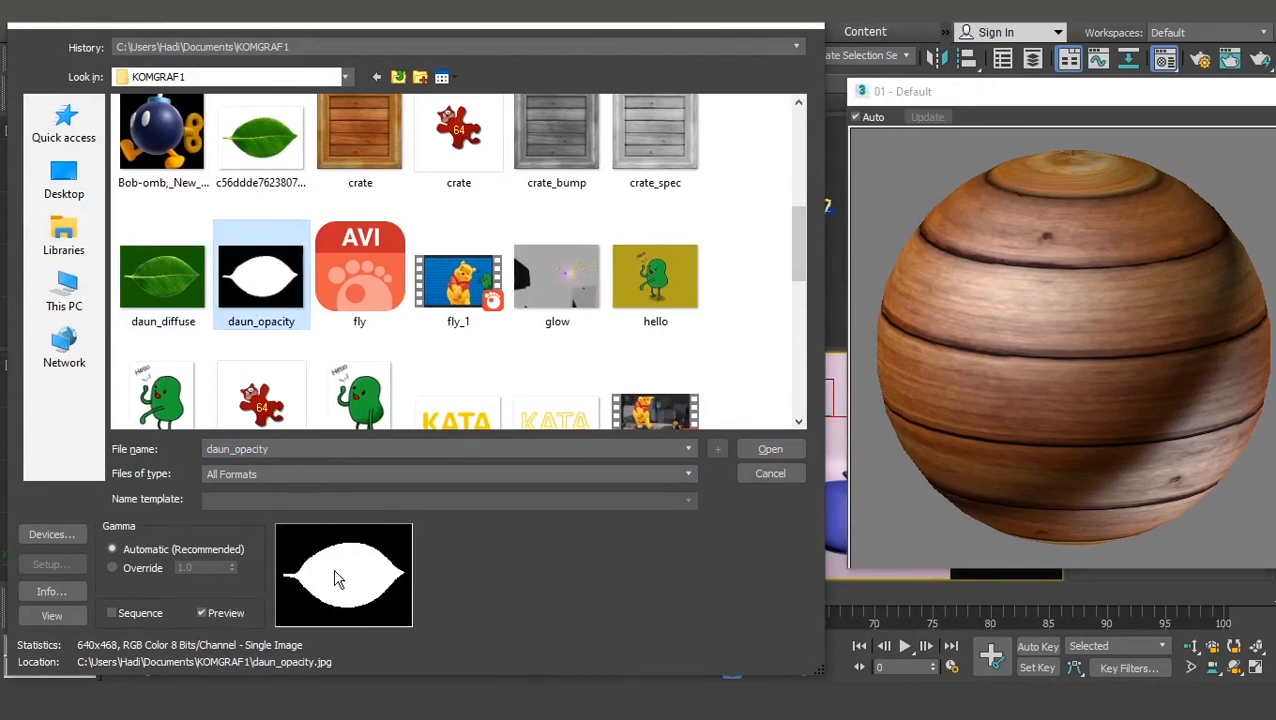
{"action": "left_click", "coordinate": [770, 449]}
Step: Assign the opacity material to the plane and inspect its map in an enlarged preview and as the source image
{"action": "double_click", "coordinate": [305, 120]}
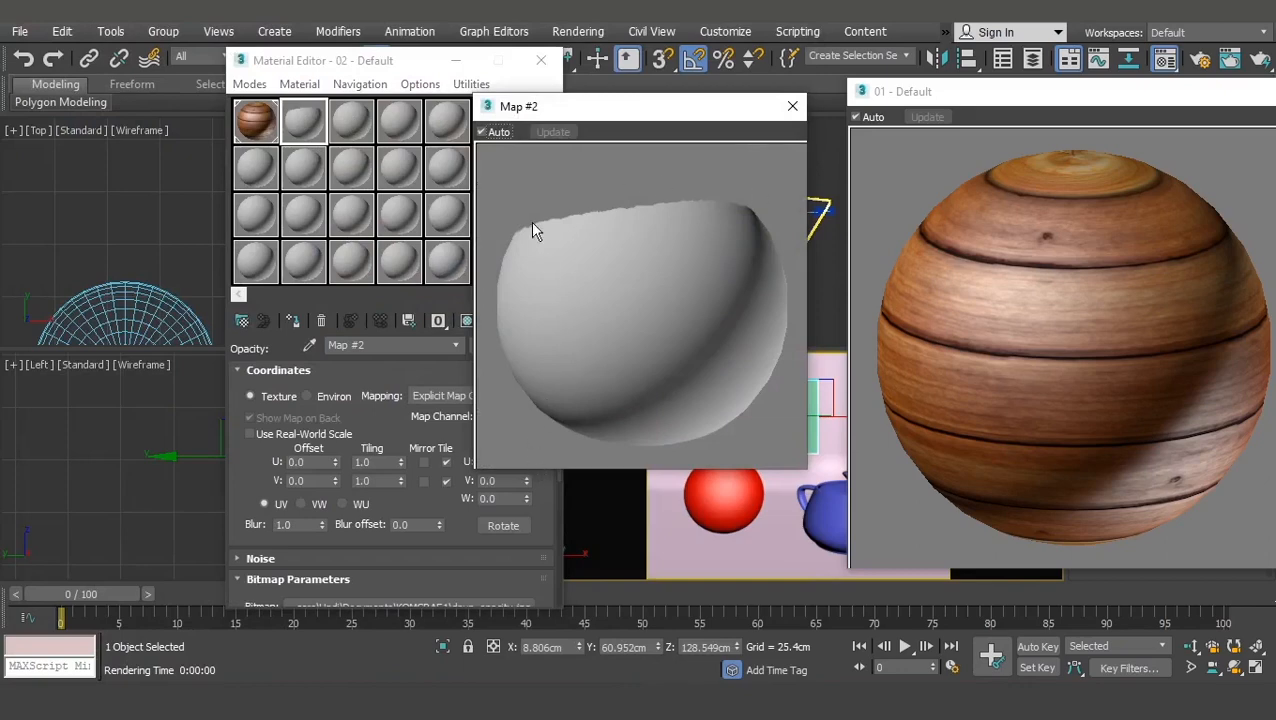
{"action": "left_click", "coordinate": [792, 108]}
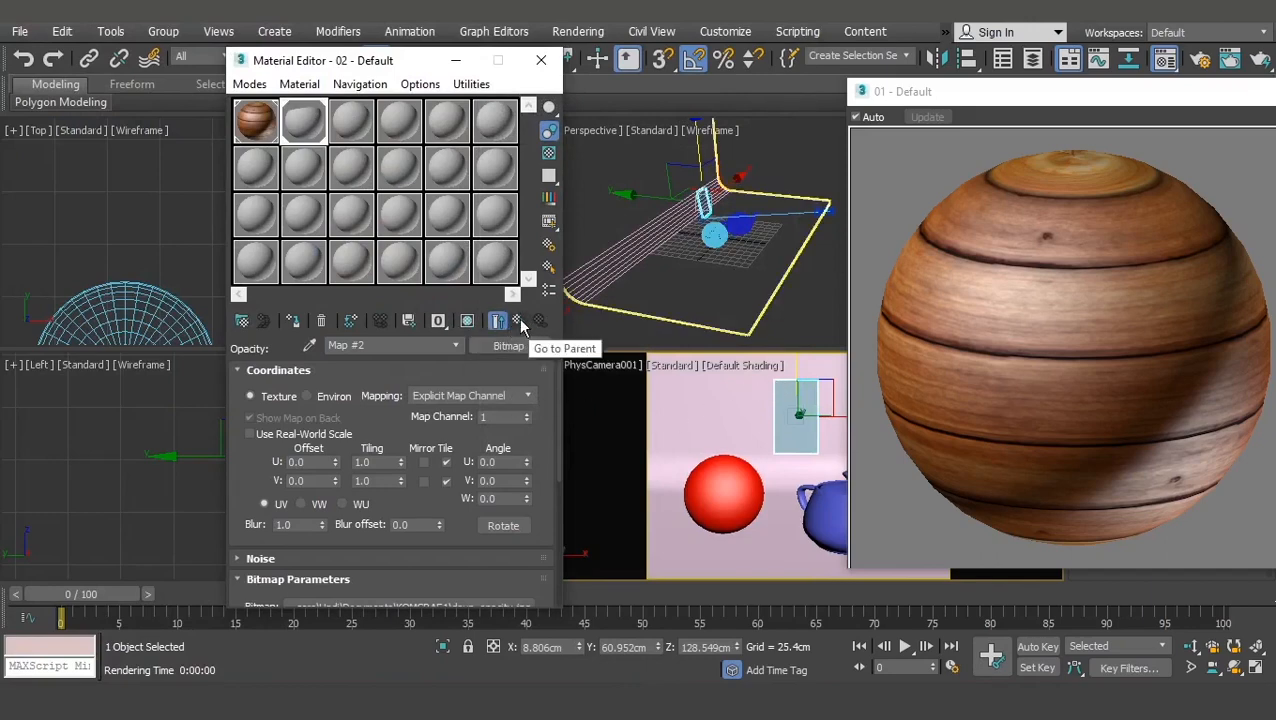
{"action": "scroll", "coordinate": [539, 469], "scroll_direction": "down", "scroll_amount": 5}
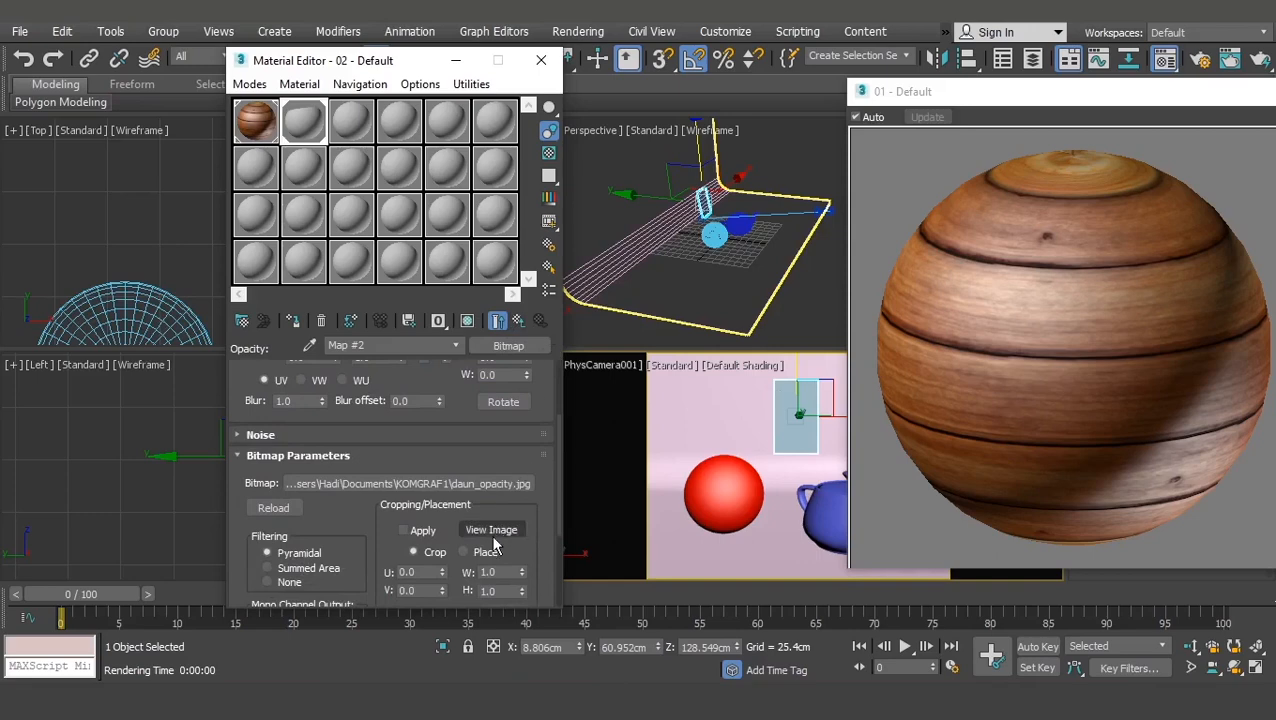
{"action": "left_click", "coordinate": [491, 531]}
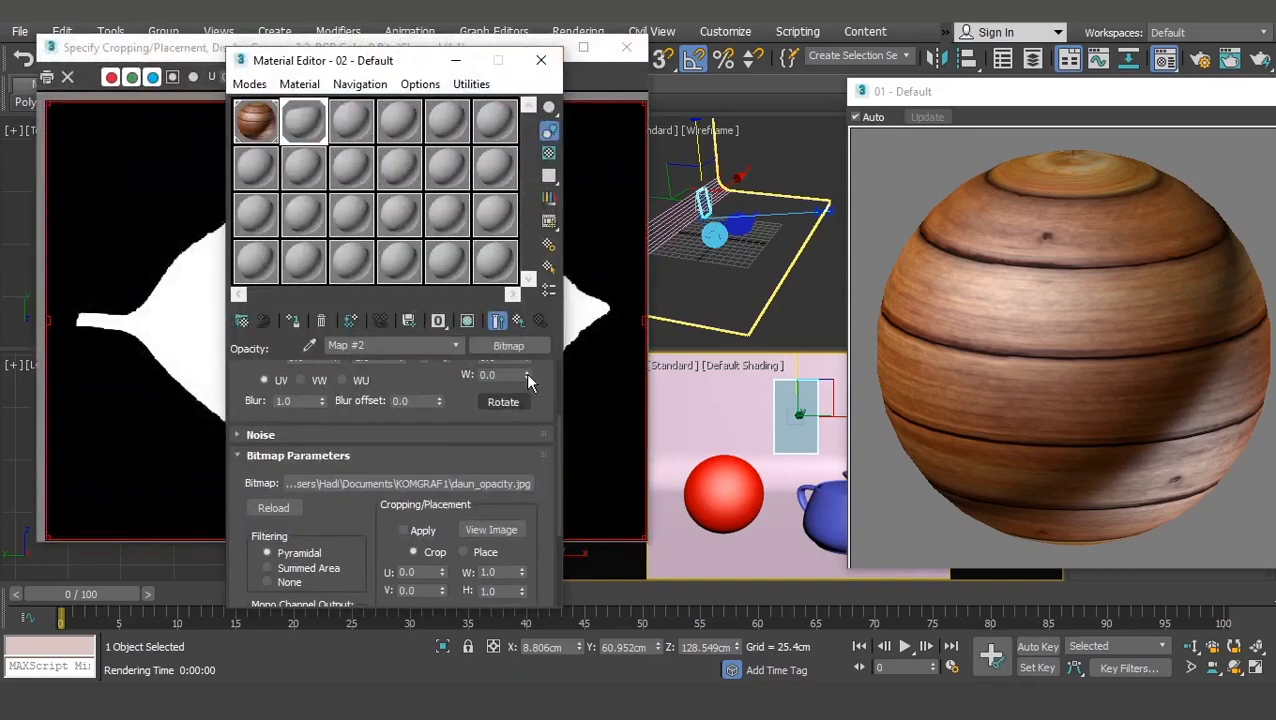
{"action": "left_click", "coordinate": [519, 321]}
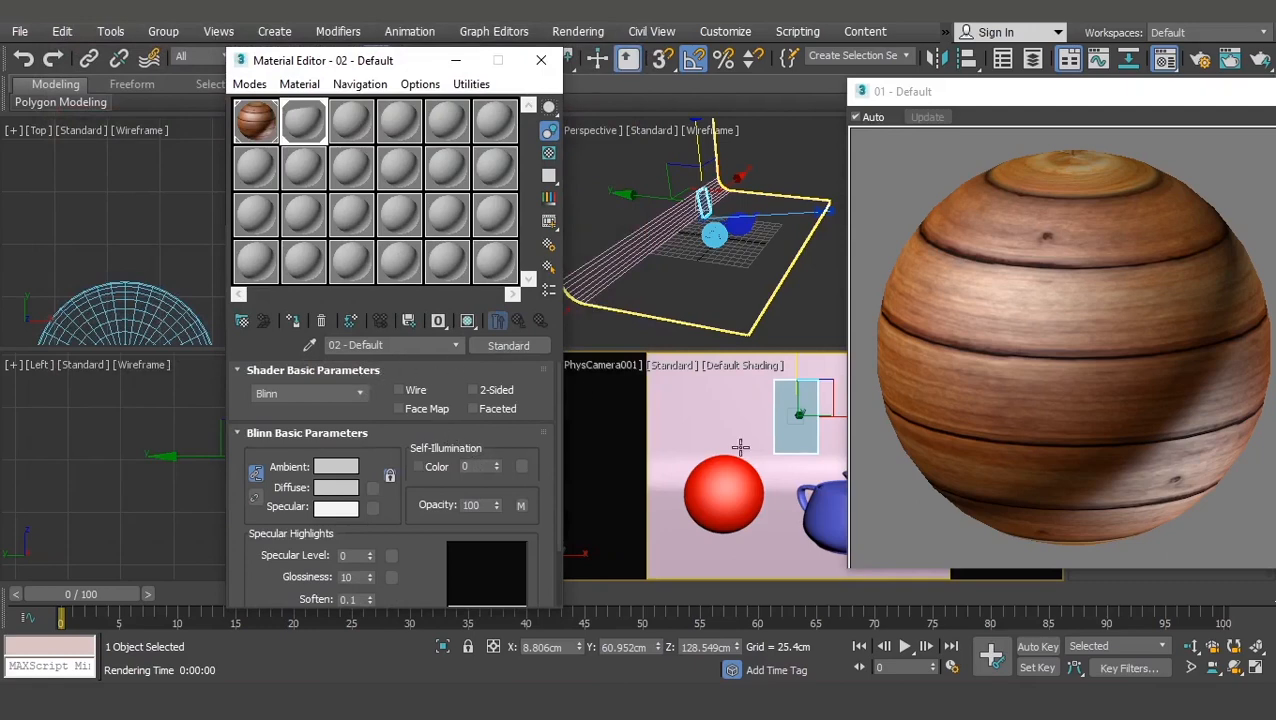
Step: Turn on shaded viewport display for the plane's opacity material and the sphere's crate material
{"action": "left_click", "coordinate": [798, 410]}
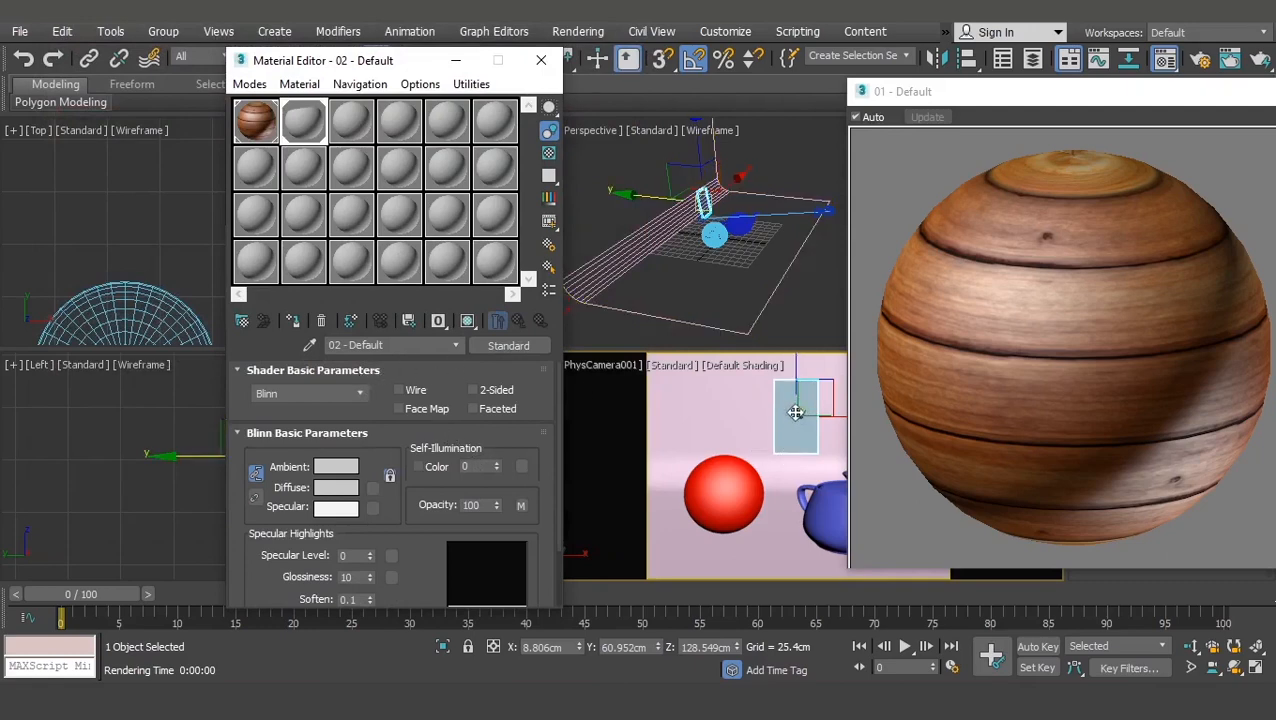
{"action": "left_click", "coordinate": [468, 322]}
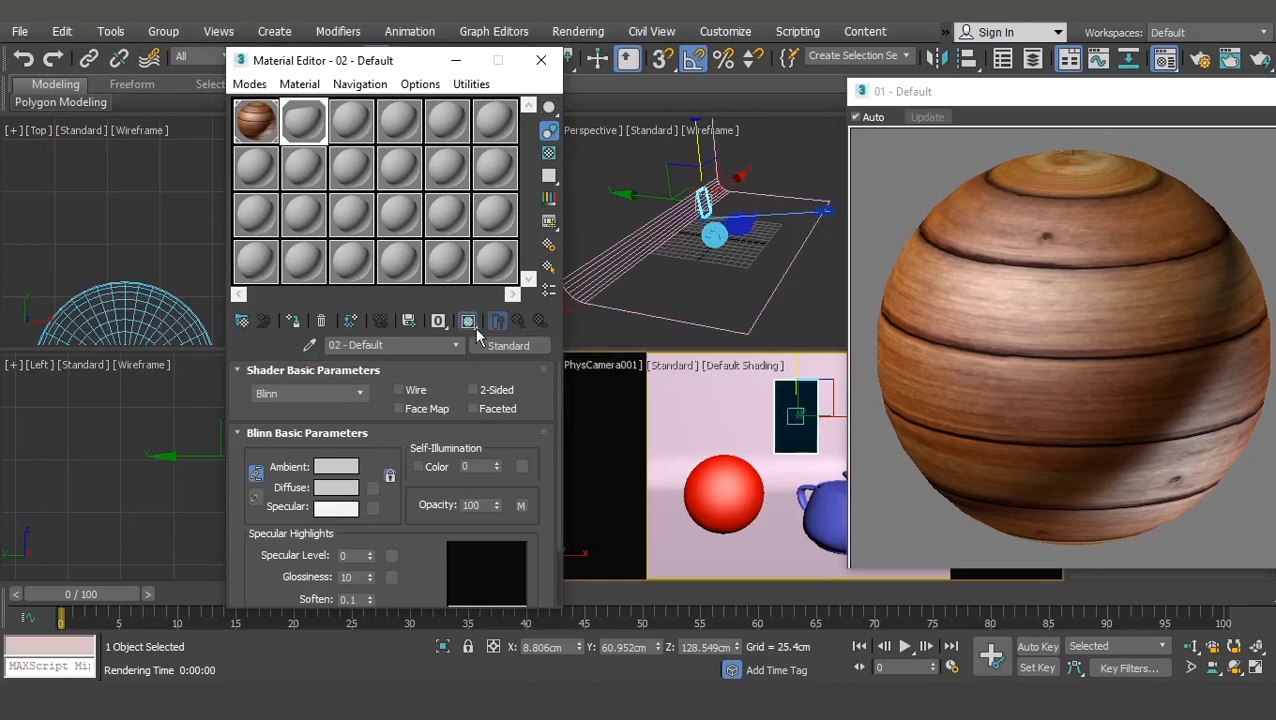
{"action": "left_click", "coordinate": [258, 125]}
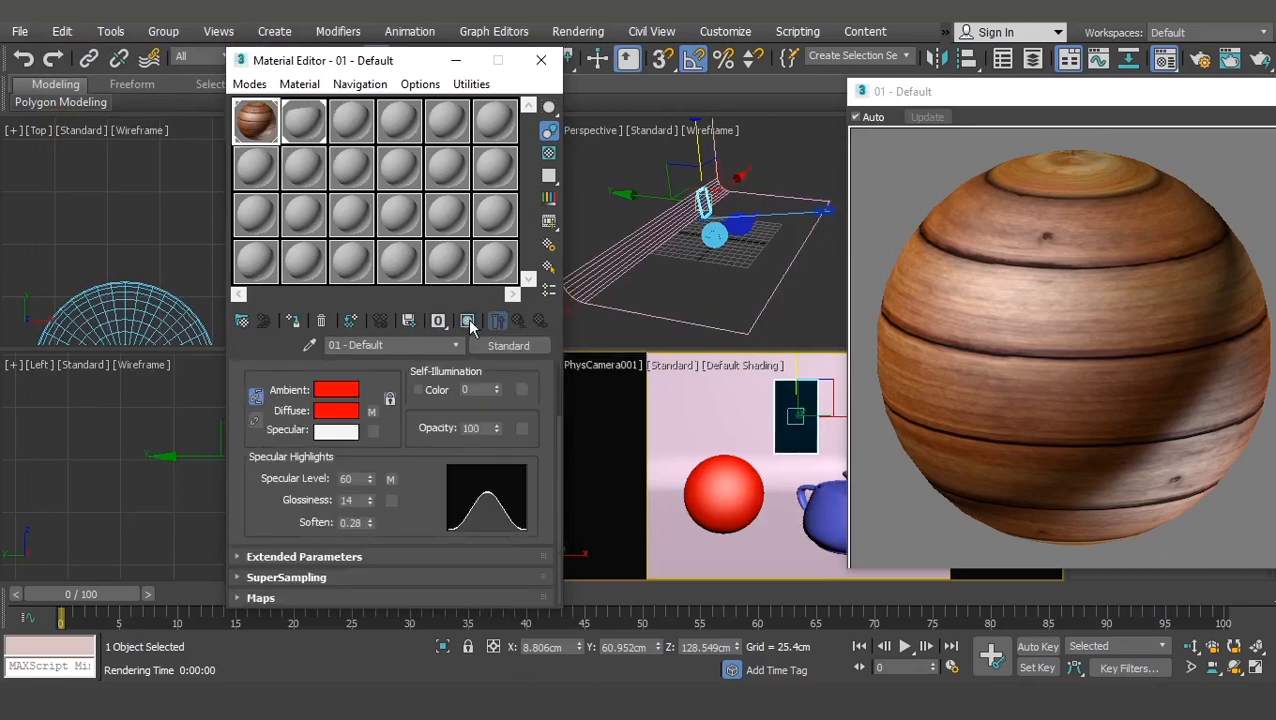
{"action": "left_click", "coordinate": [468, 321]}
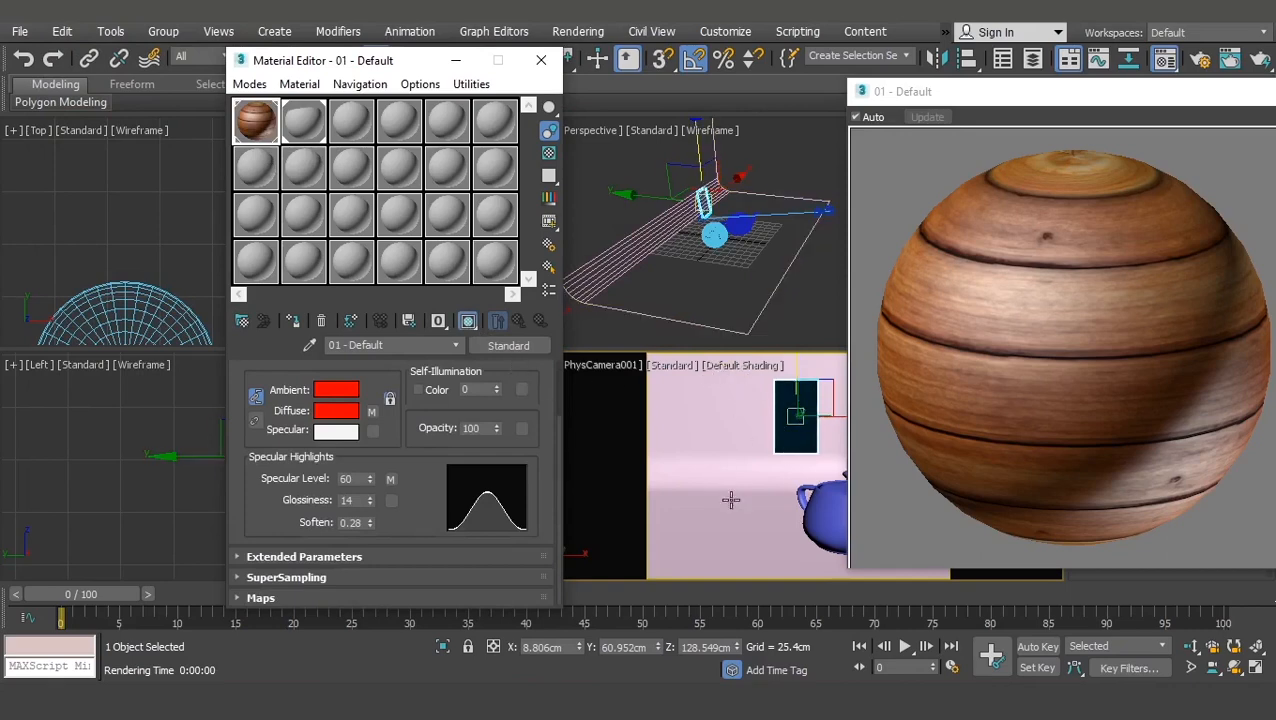
Step: Set the camera viewport to High Quality and the perspective viewport to Default Shading in High Quality
{"action": "left_click", "coordinate": [671, 366]}
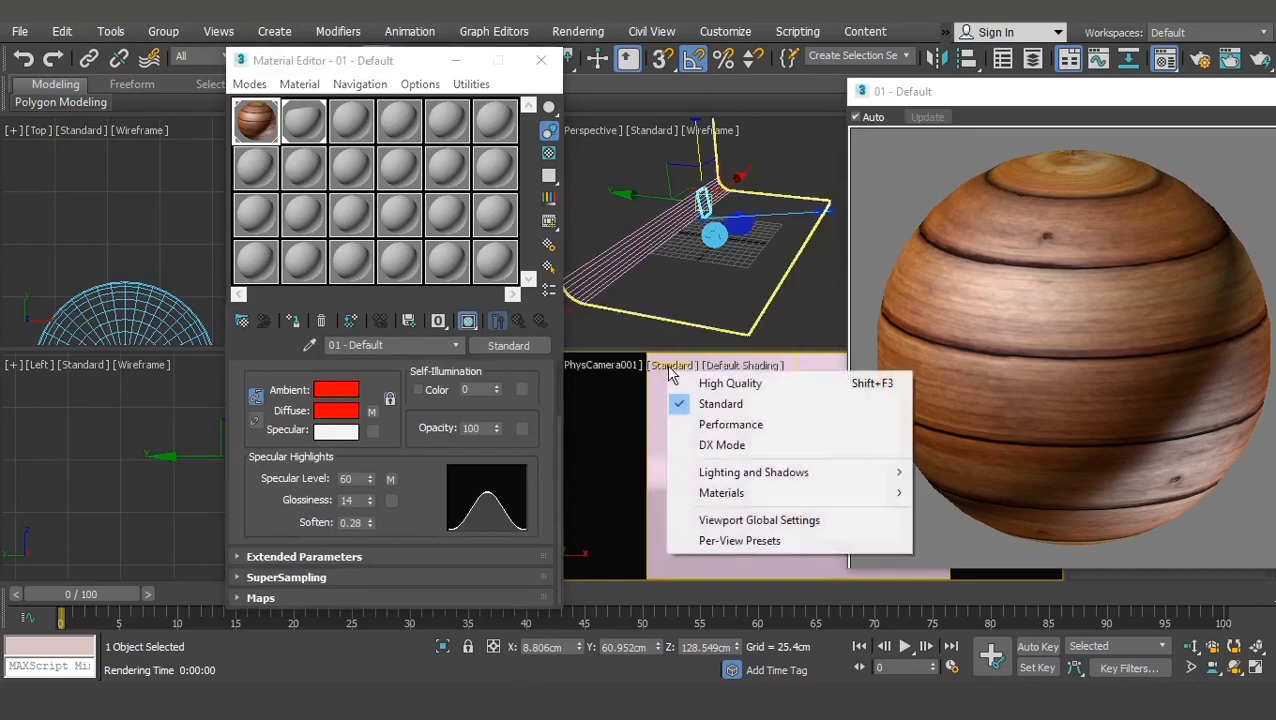
{"action": "left_click", "coordinate": [731, 384]}
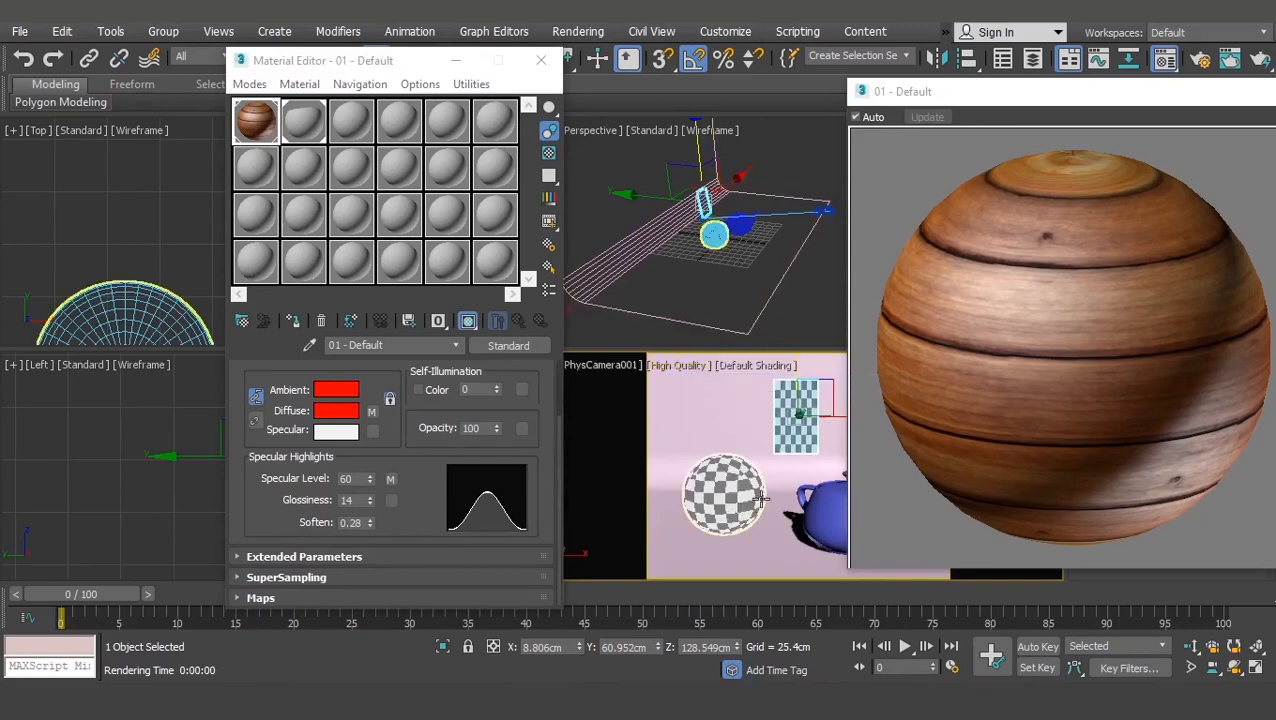
{"action": "mouse_move", "coordinate": [1140, 104]}
{"action": "left_mouse_down"}
{"action": "mouse_move", "coordinate": [1037, 100]}
{"action": "mouse_move", "coordinate": [1164, 109]}
{"action": "left_mouse_up"}
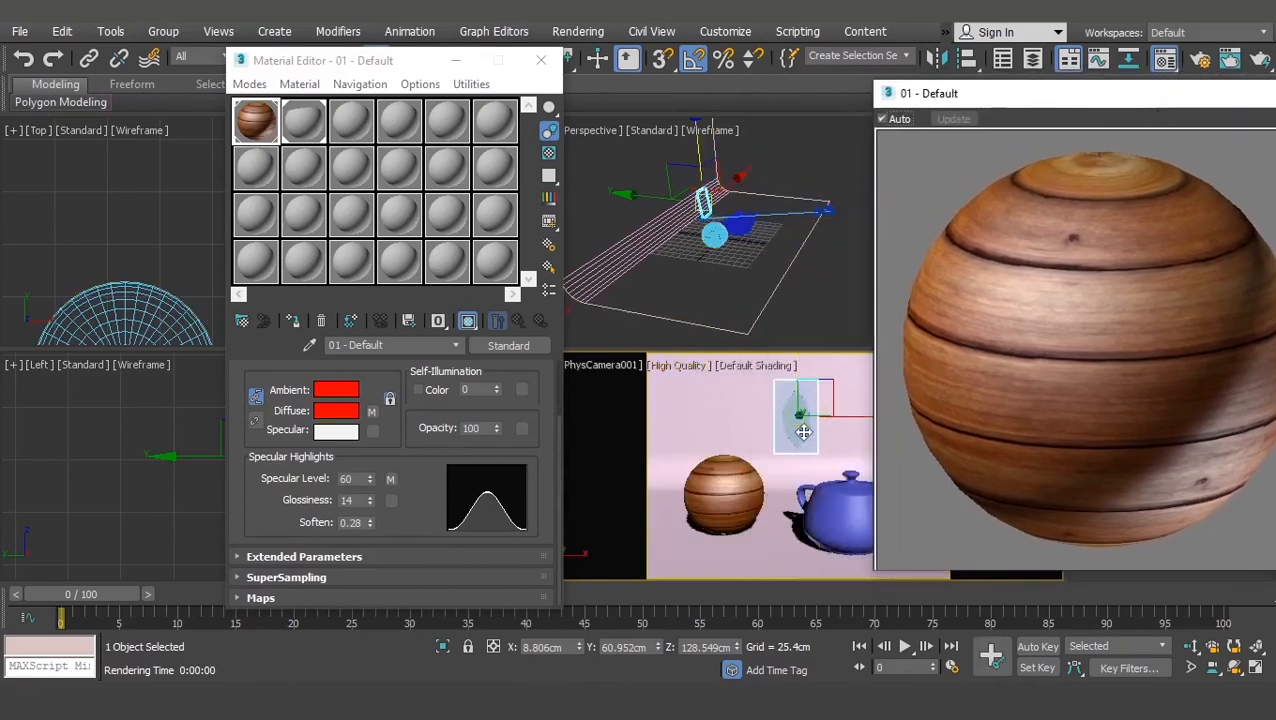
{"action": "left_click", "coordinate": [805, 319]}
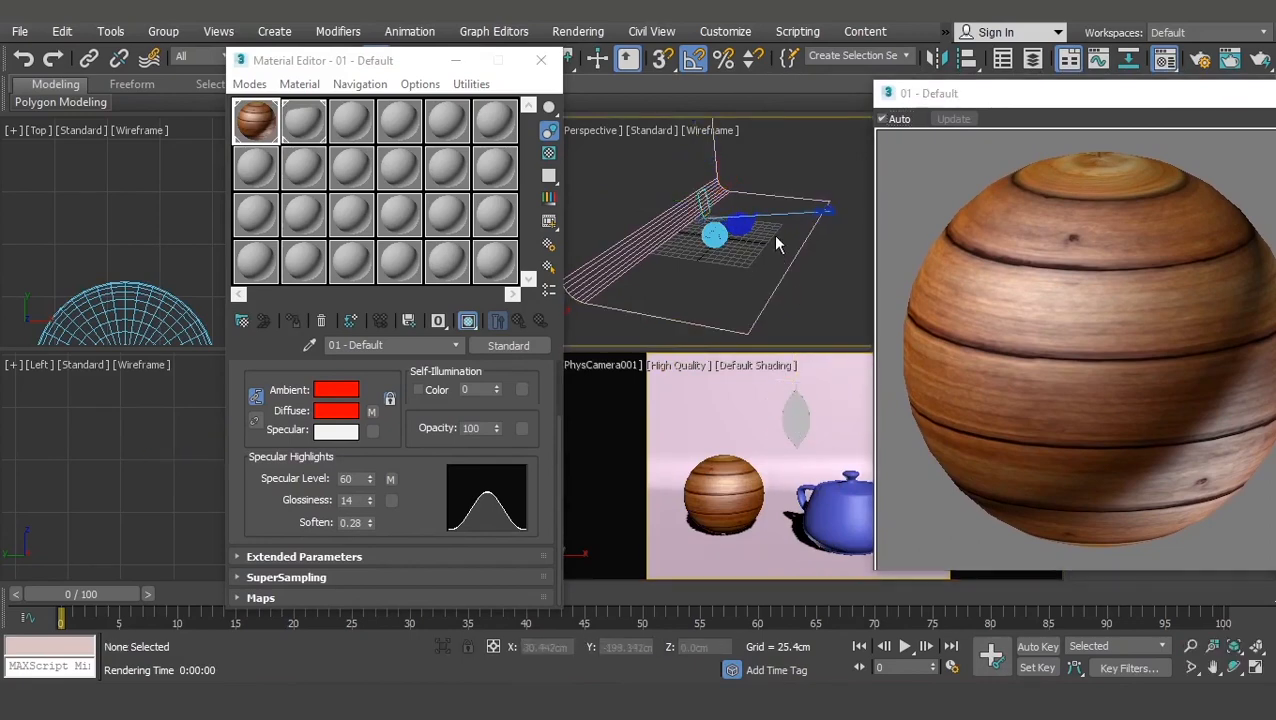
{"action": "key", "text": "F3"}
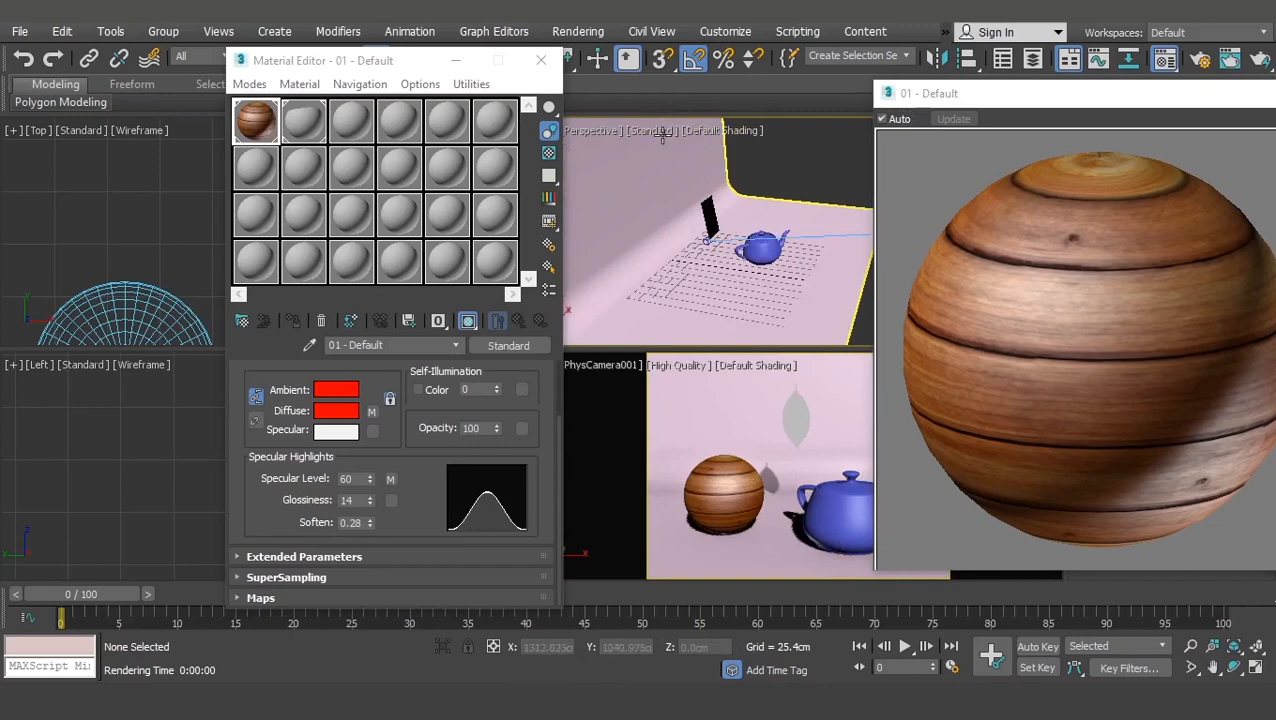
{"action": "left_click", "coordinate": [663, 131]}
{"action": "left_click", "coordinate": [724, 149]}
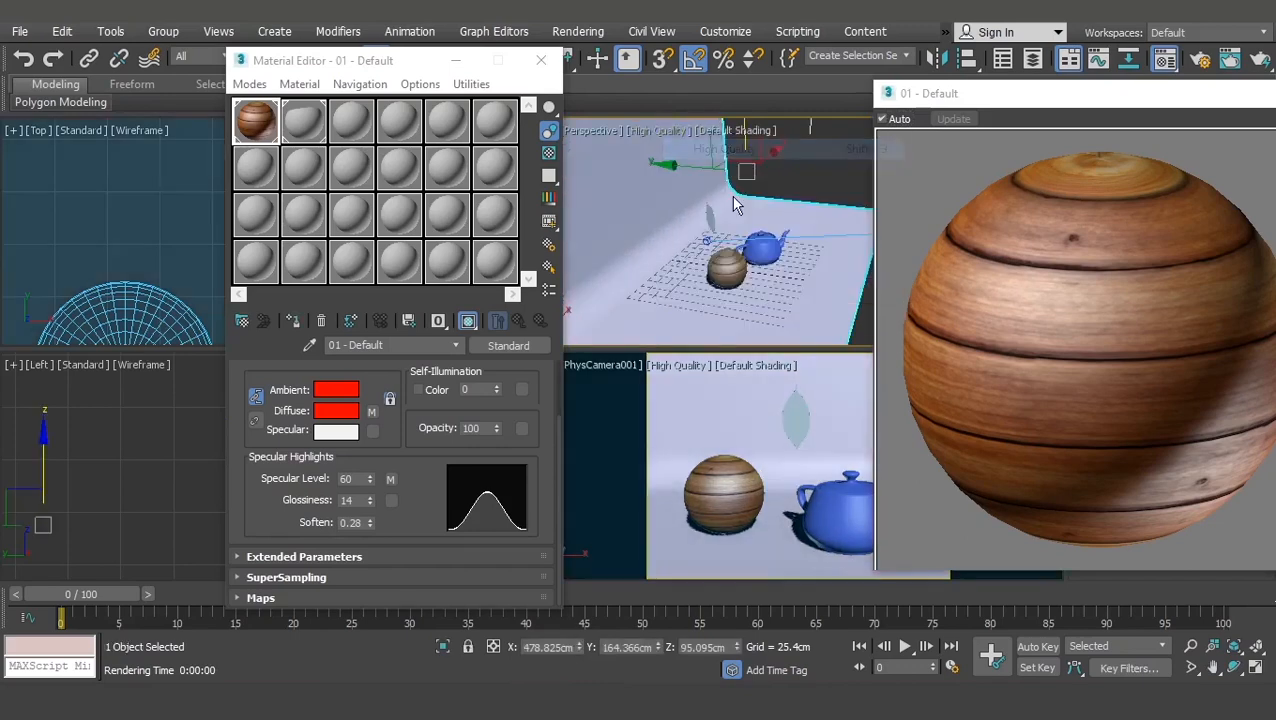
Step: Frame the leaf plane in the perspective view and compare its cutout with the source image of its opacity map
{"action": "middle_click_drag", "start_coordinate": [708, 240], "coordinate": [650, 265], "text": "alt"}
{"action": "left_click", "coordinate": [760, 237]}
{"action": "left_click", "coordinate": [768, 233]}
{"action": "key", "text": "z"}
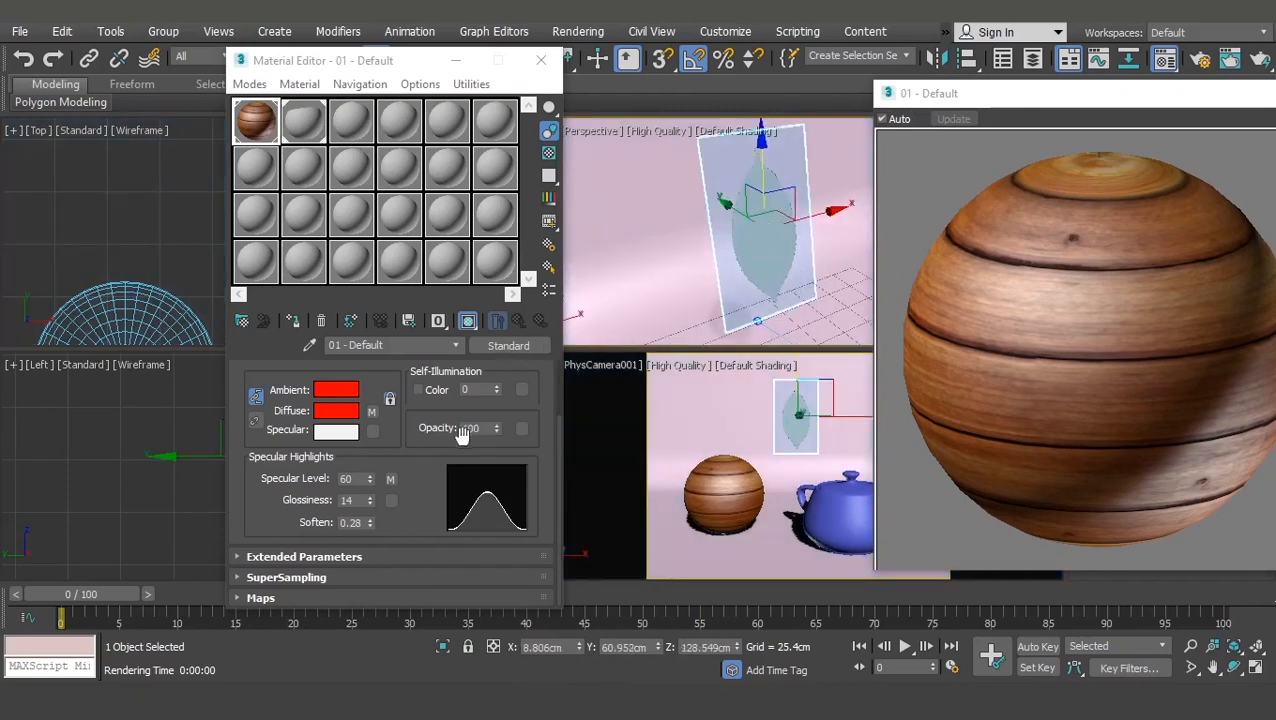
{"action": "left_click", "coordinate": [302, 128]}
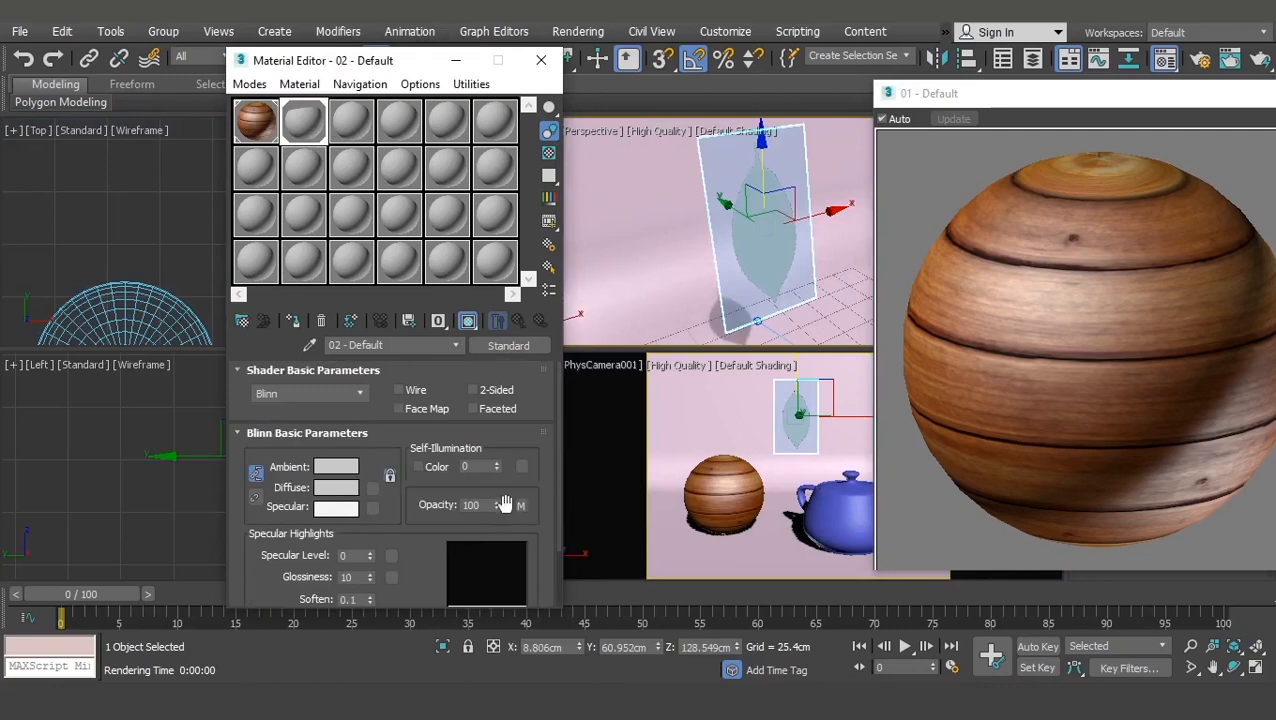
{"action": "left_click", "coordinate": [521, 507]}
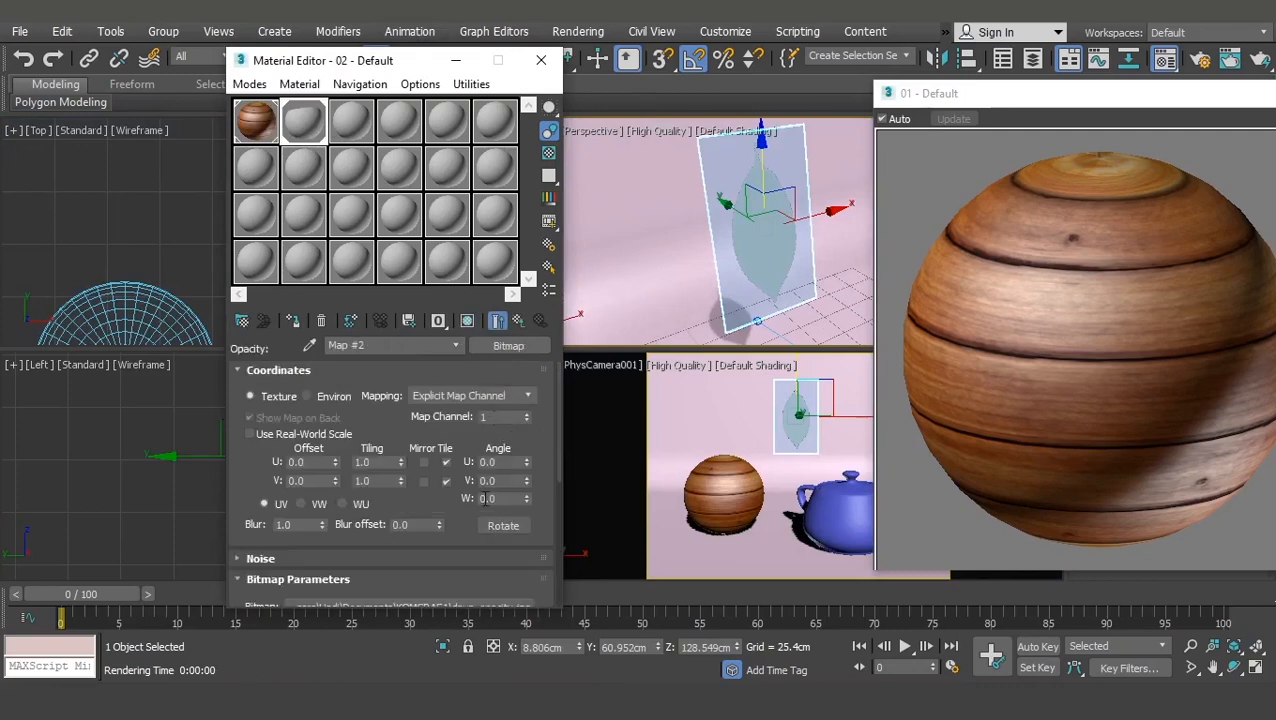
{"action": "scroll", "coordinate": [485, 498], "scroll_direction": "down", "scroll_amount": 3}
{"action": "left_click", "coordinate": [493, 570]}
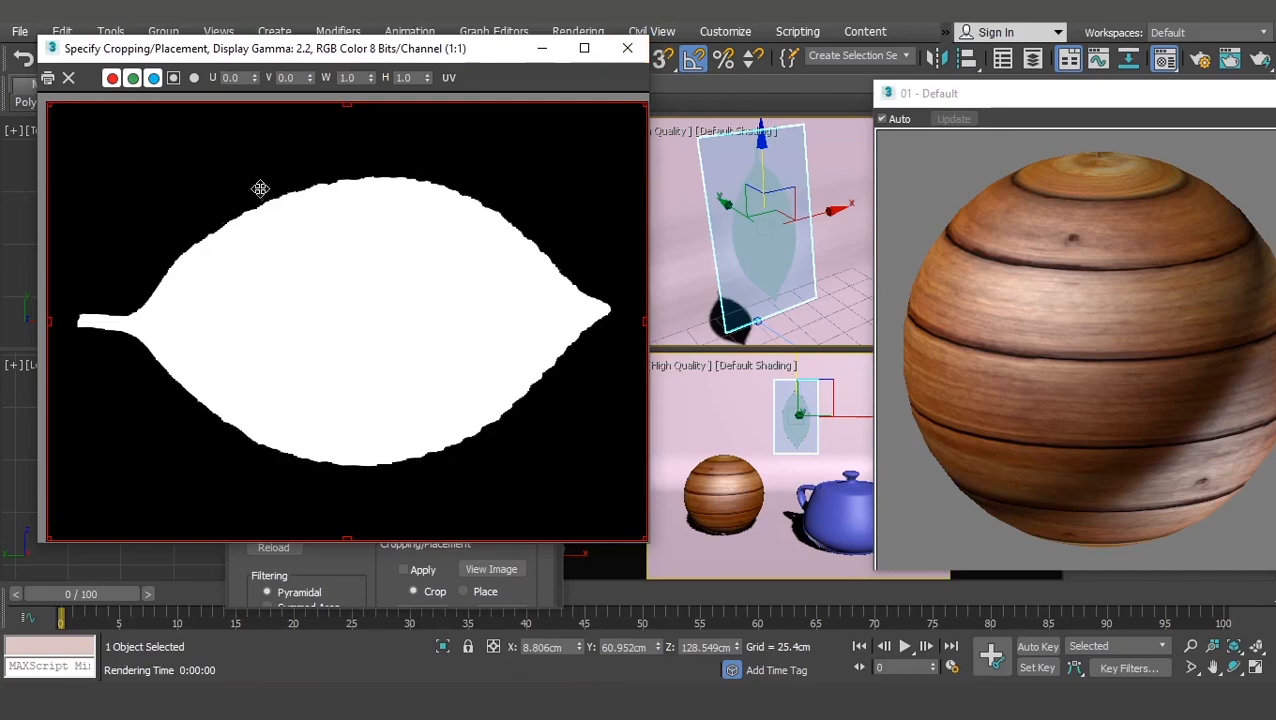
{"action": "left_click", "coordinate": [627, 48]}
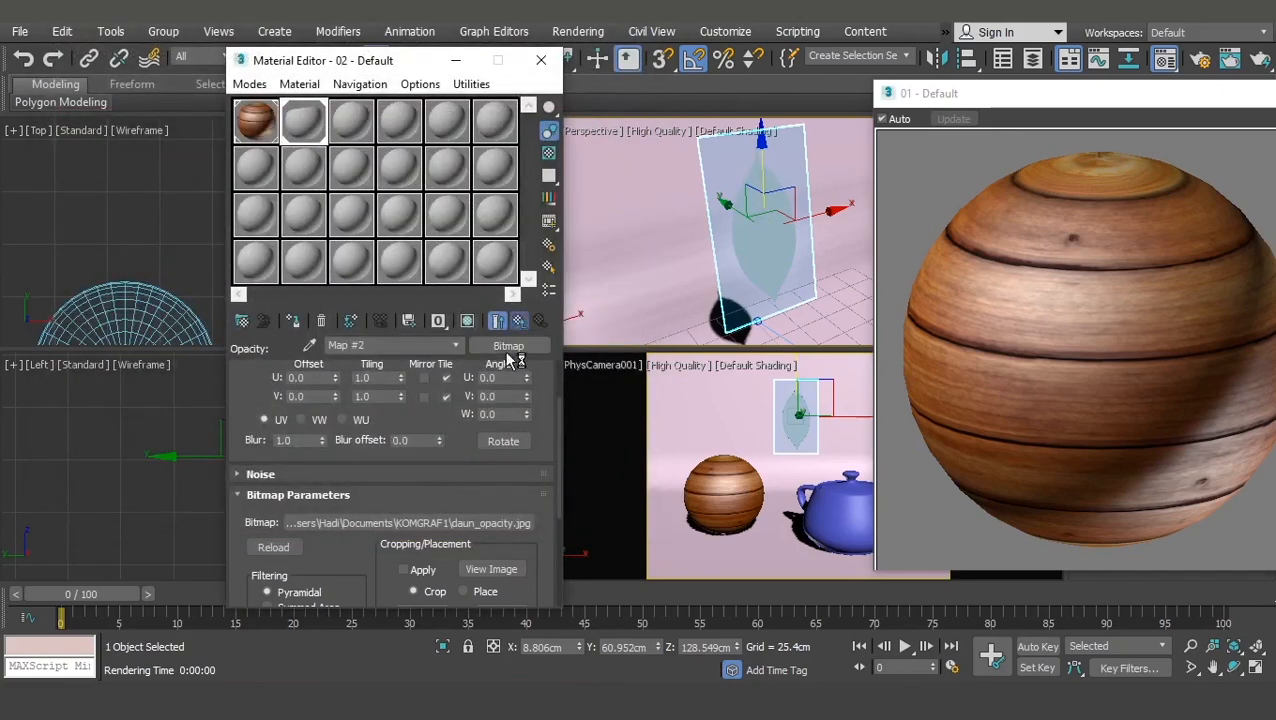
{"action": "left_click", "coordinate": [518, 321]}
Step: Load daun_diffuse as a bitmap into the leaf material's diffuse map and return to the parent material
{"action": "left_click", "coordinate": [373, 487]}
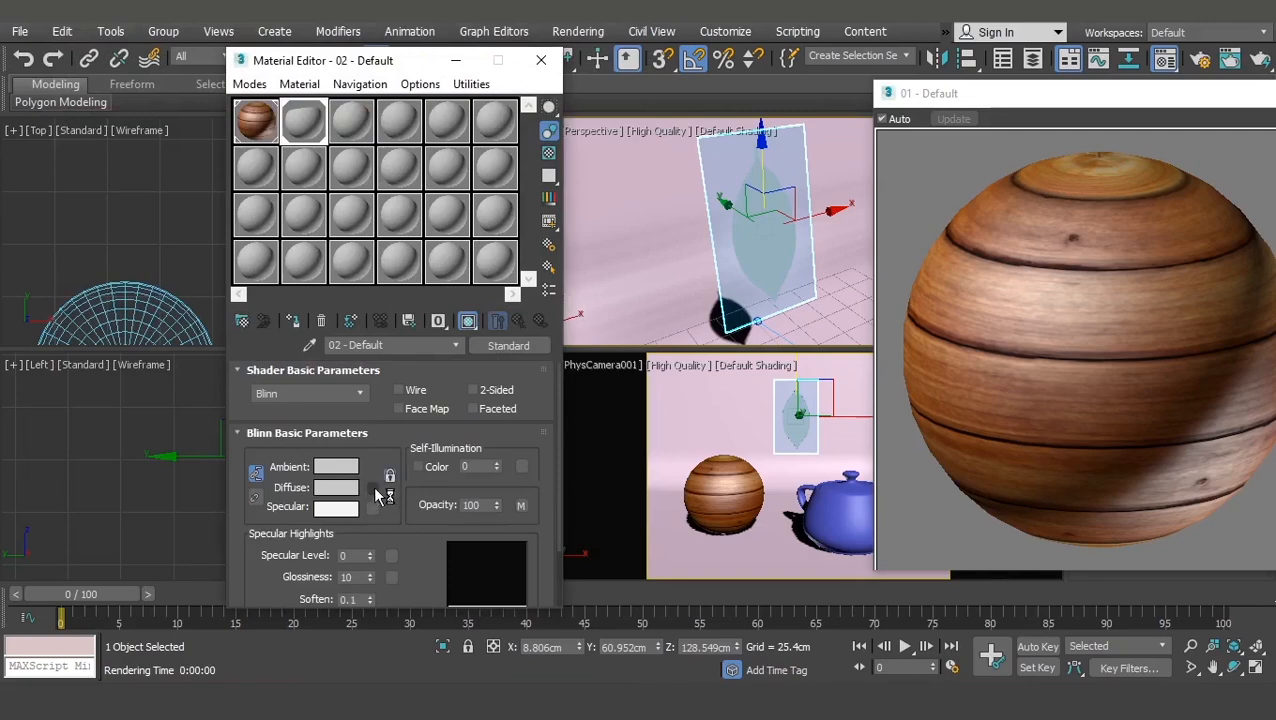
{"action": "double_click", "coordinate": [639, 137]}
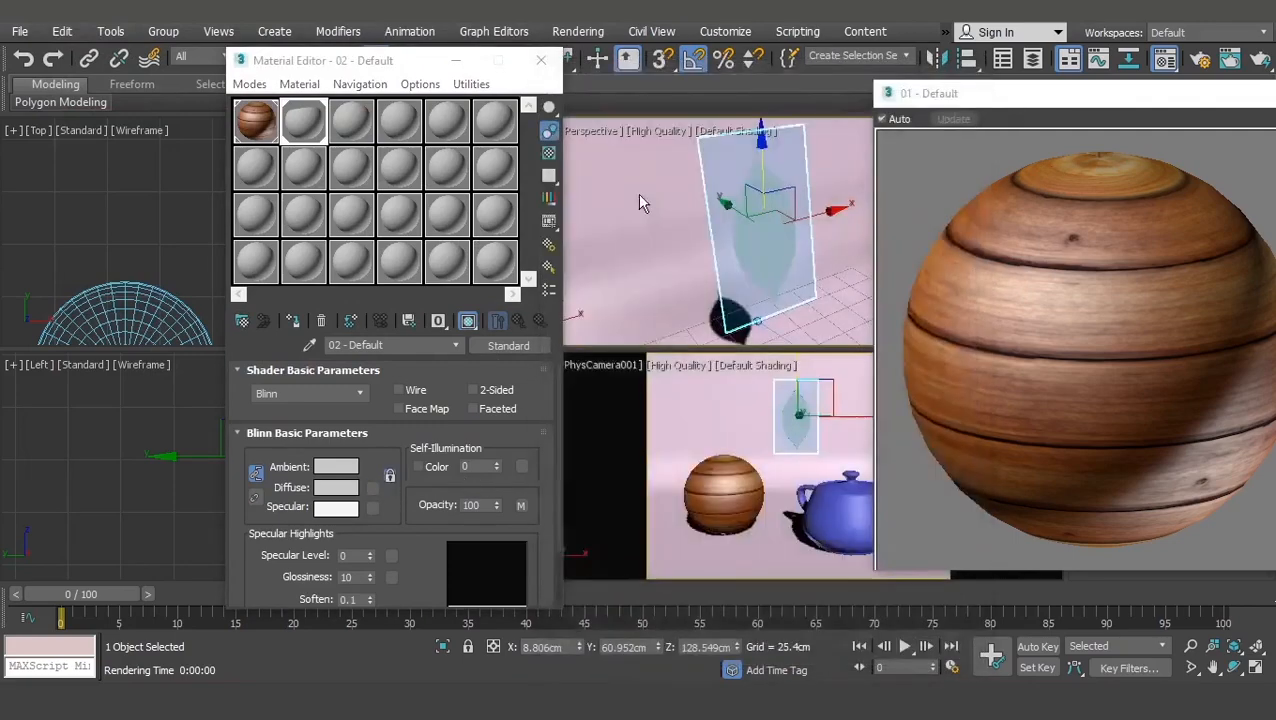
{"action": "scroll", "coordinate": [250, 275], "scroll_direction": "up", "scroll_amount": 2}
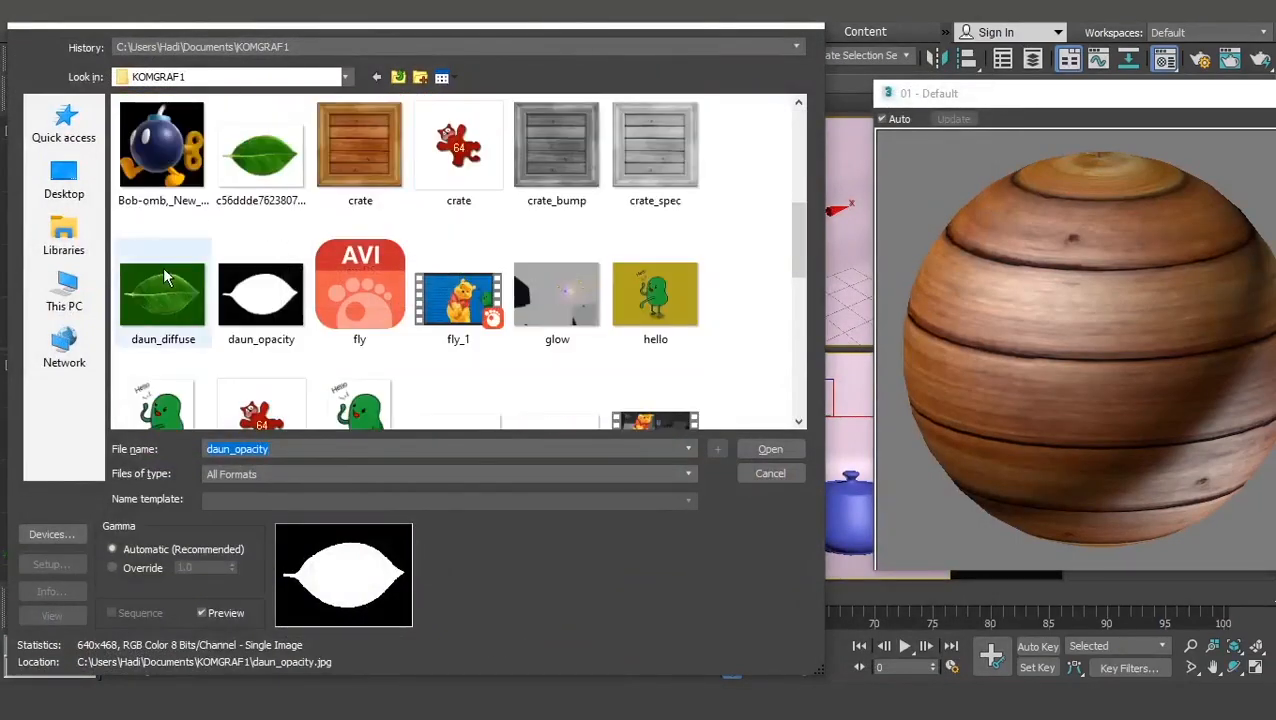
{"action": "double_click", "coordinate": [170, 300]}
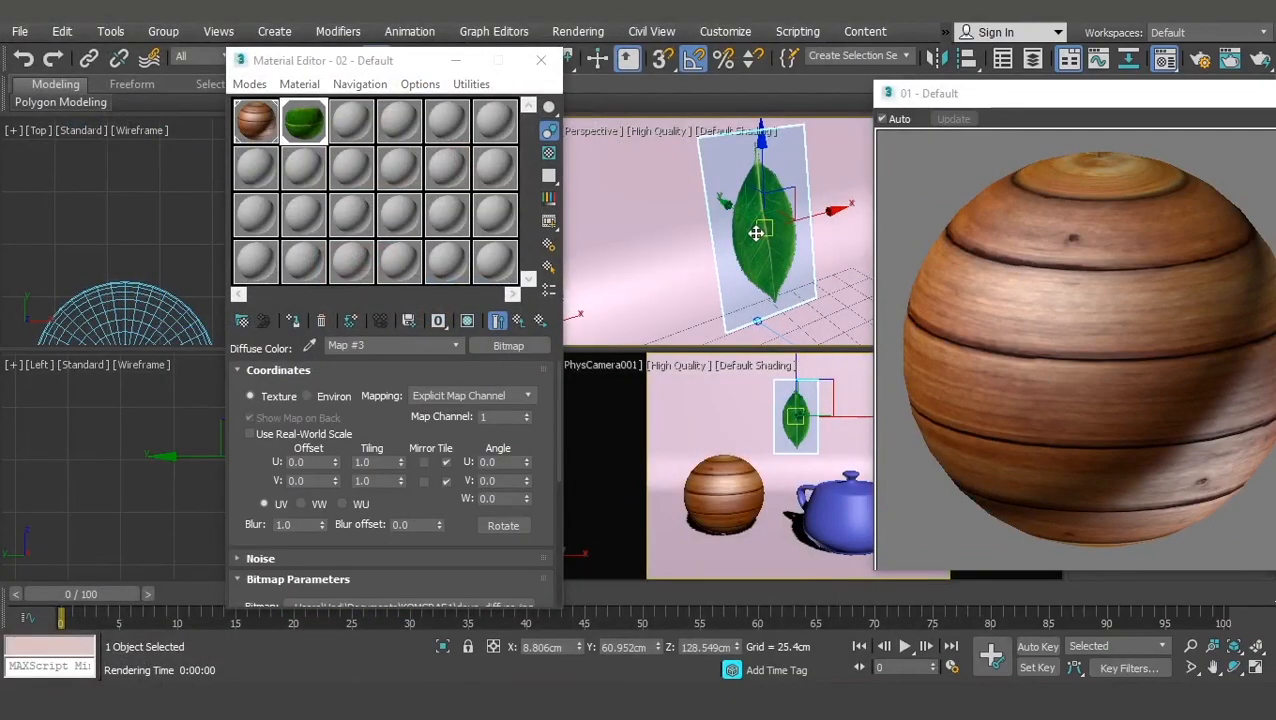
{"action": "left_click", "coordinate": [518, 321]}
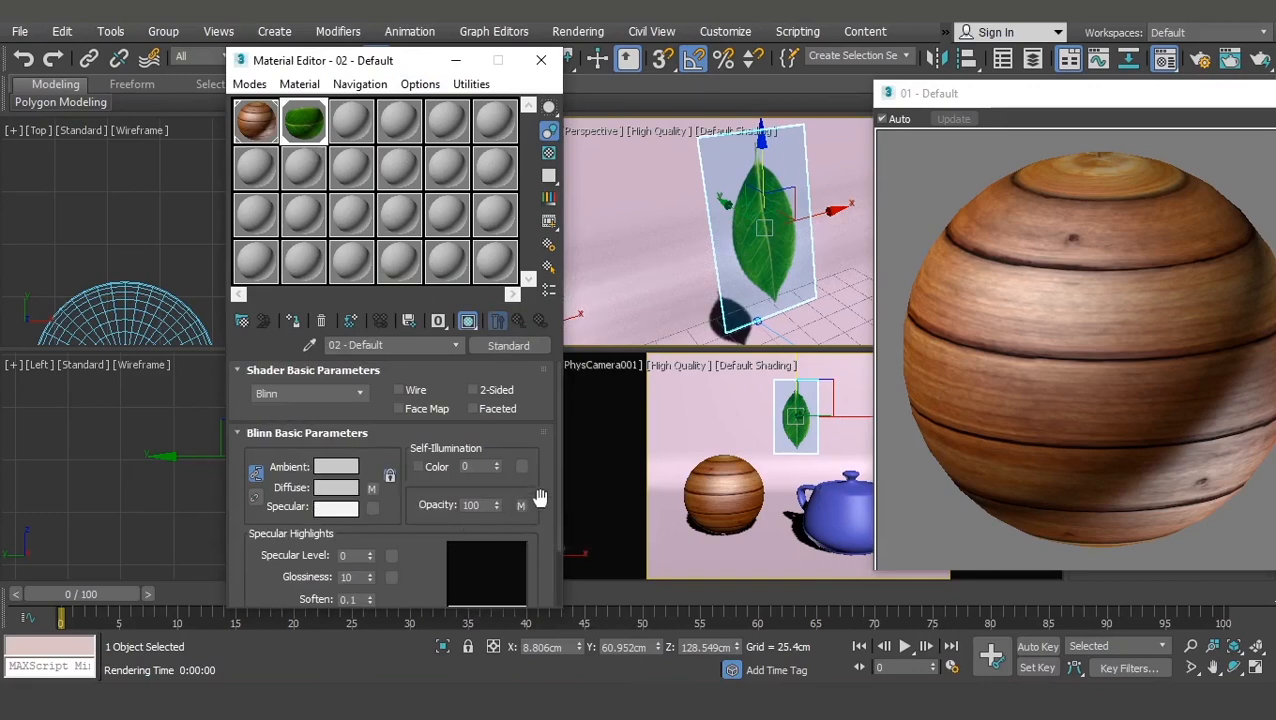
Step: Switch from the leaf material to the crate material and expand its list of map channels to review them
{"action": "left_click_drag", "start_coordinate": [527, 492], "coordinate": [527, 438]}
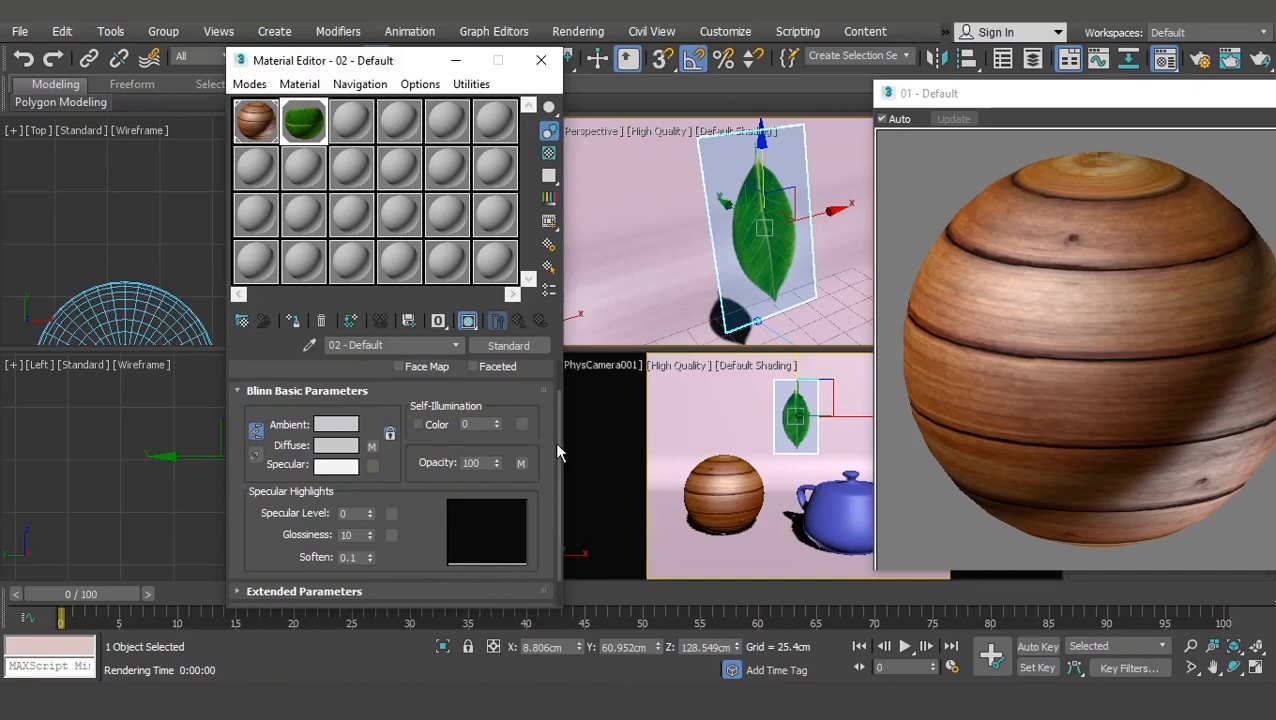
{"action": "left_click_drag", "start_coordinate": [555, 444], "coordinate": [537, 405]}
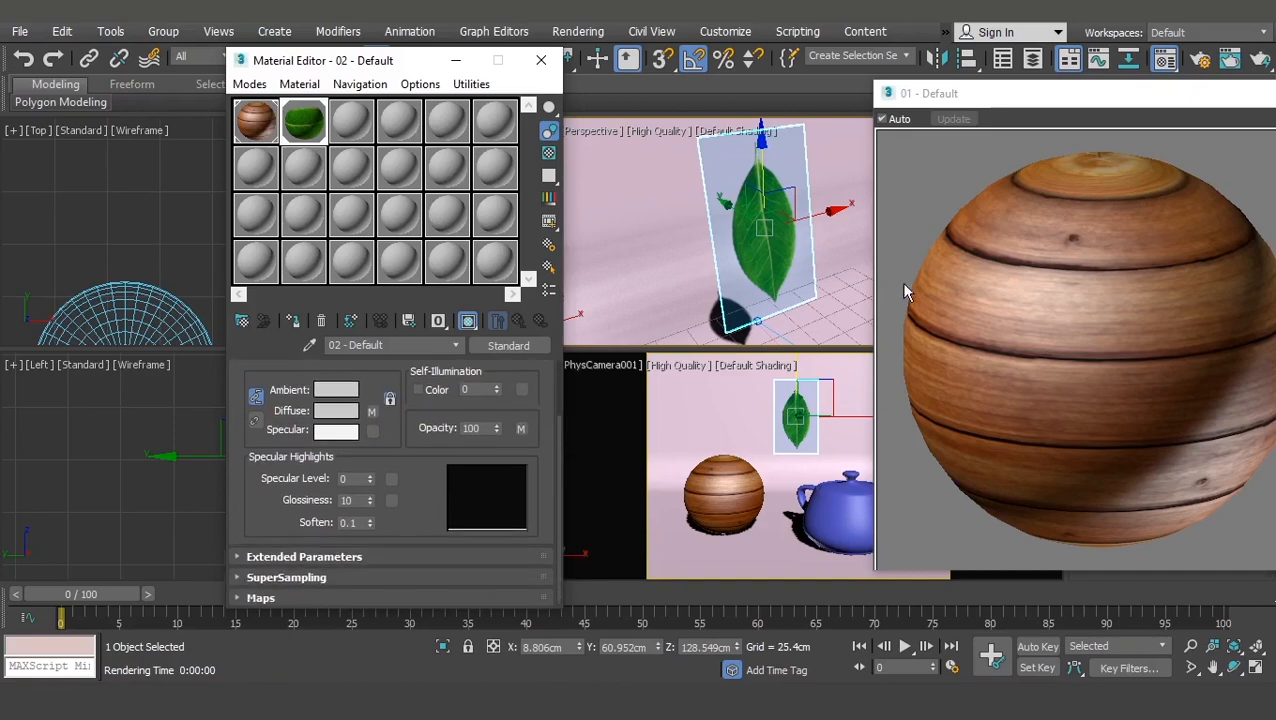
{"action": "left_click_drag", "start_coordinate": [1082, 94], "coordinate": [1064, 94]}
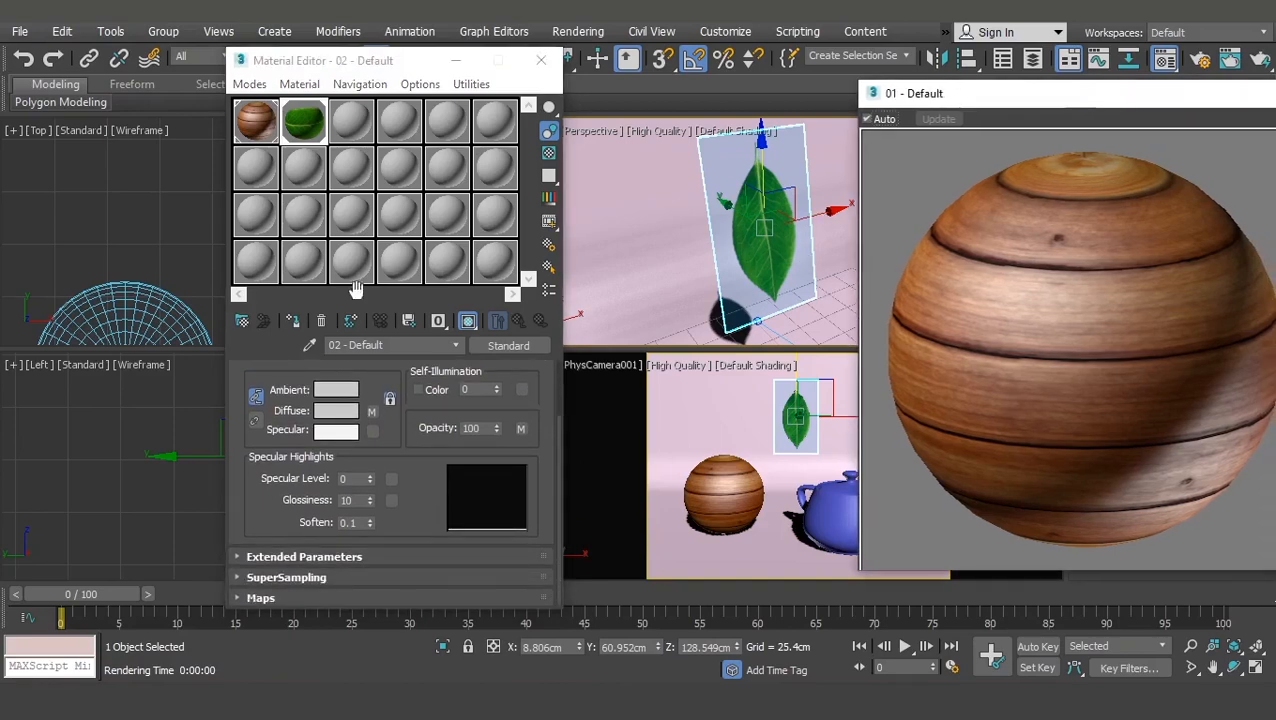
{"action": "left_click", "coordinate": [256, 122]}
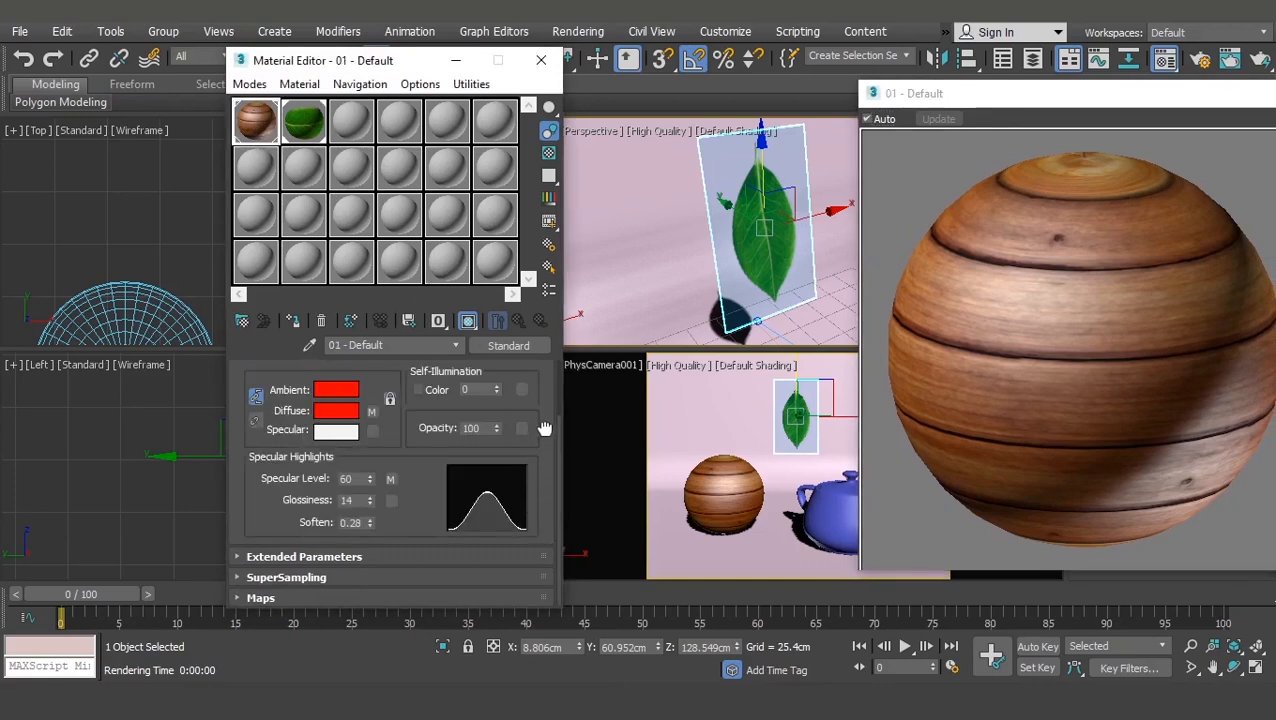
{"action": "left_click", "coordinate": [313, 598]}
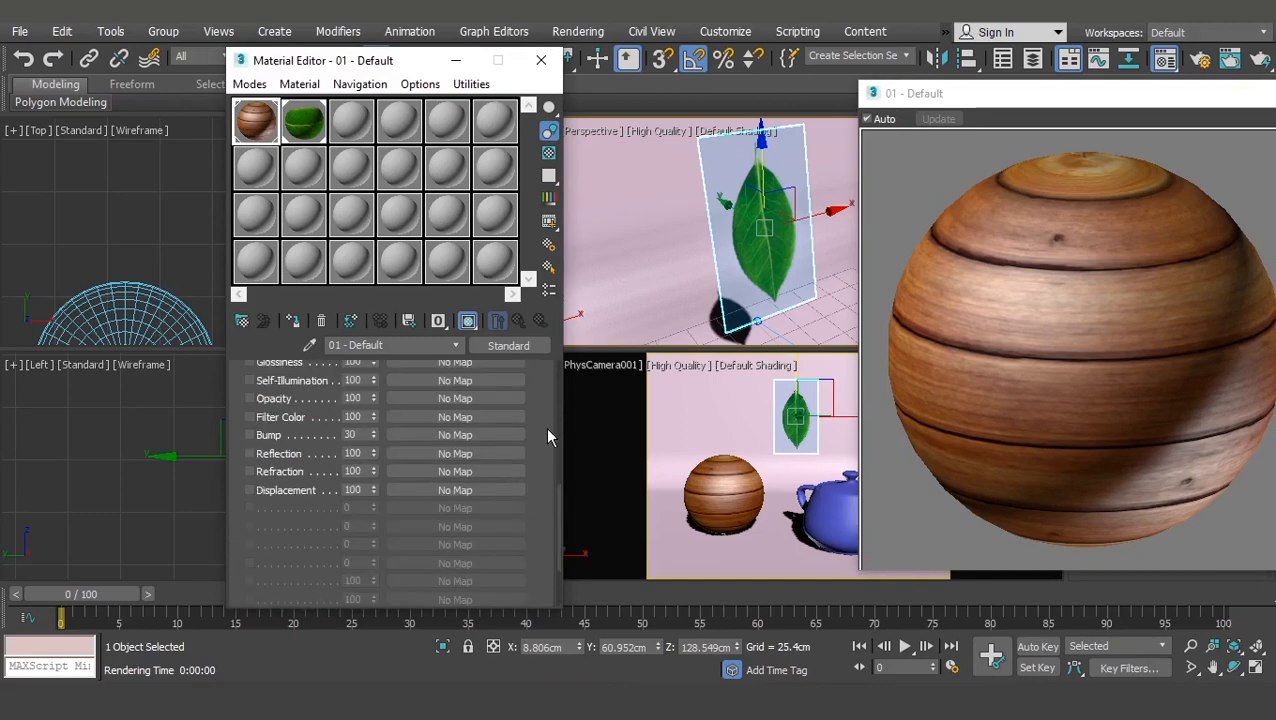
{"action": "left_click_drag", "start_coordinate": [548, 484], "coordinate": [553, 534]}
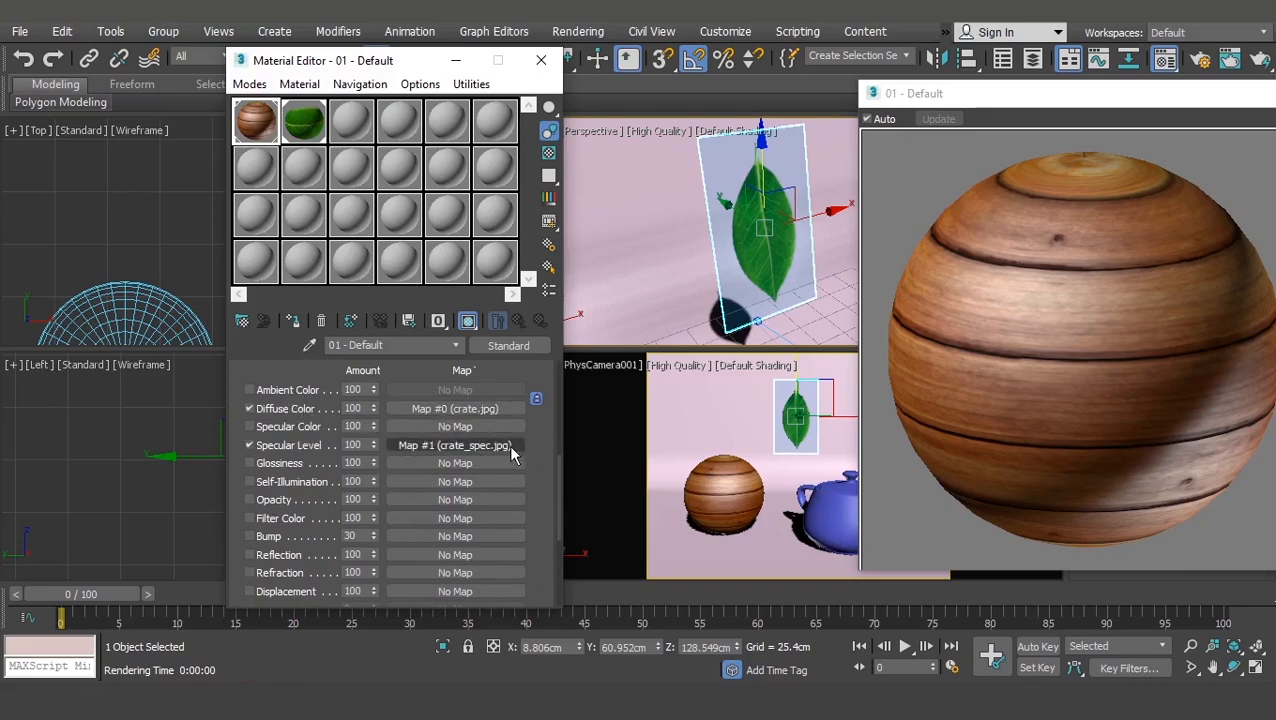
Step: Load crate_bump as a bitmap into the crate material's bump map and return to the parent material
{"action": "scroll", "coordinate": [549, 525], "scroll_direction": "down", "scroll_amount": 2}
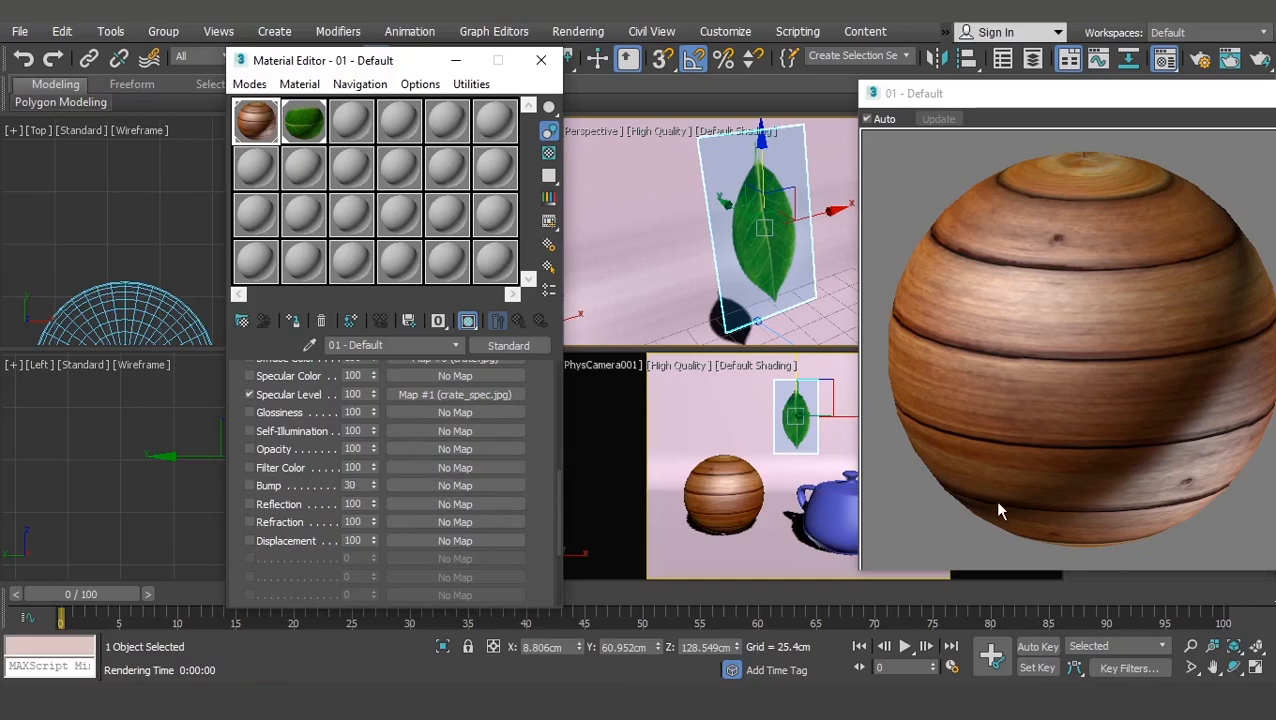
{"action": "left_click", "coordinate": [441, 486]}
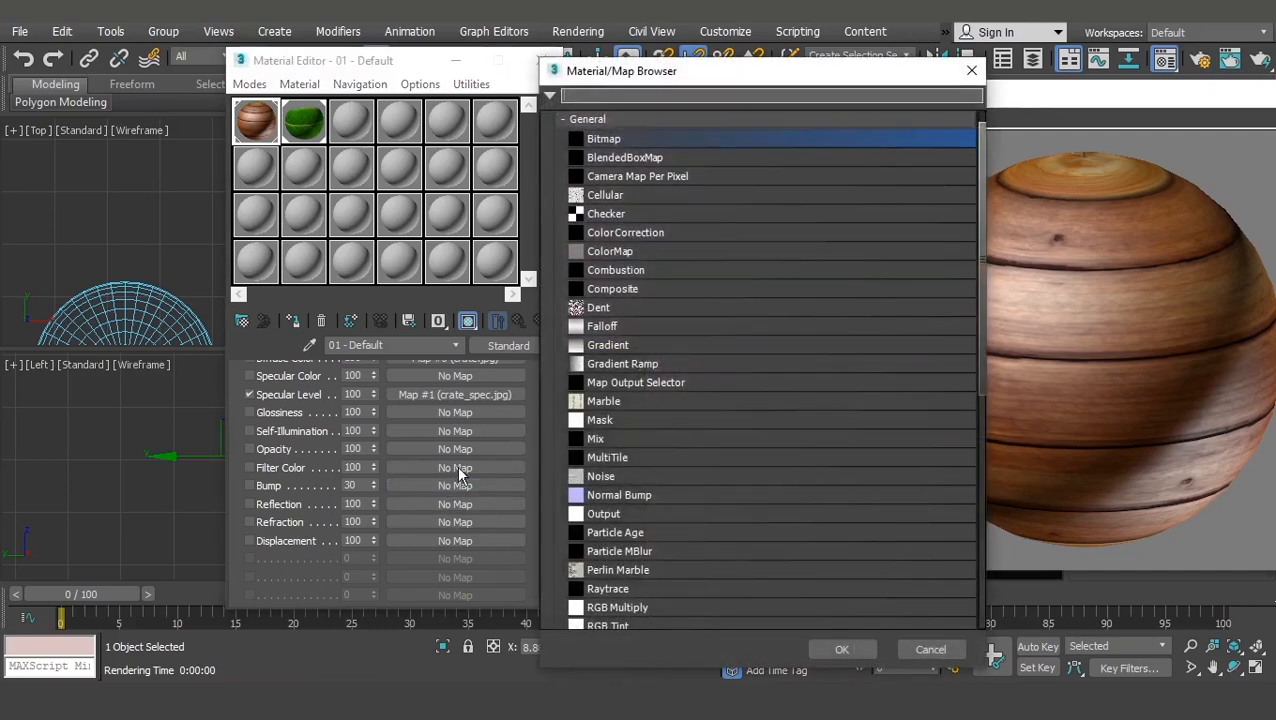
{"action": "double_click", "coordinate": [605, 139]}
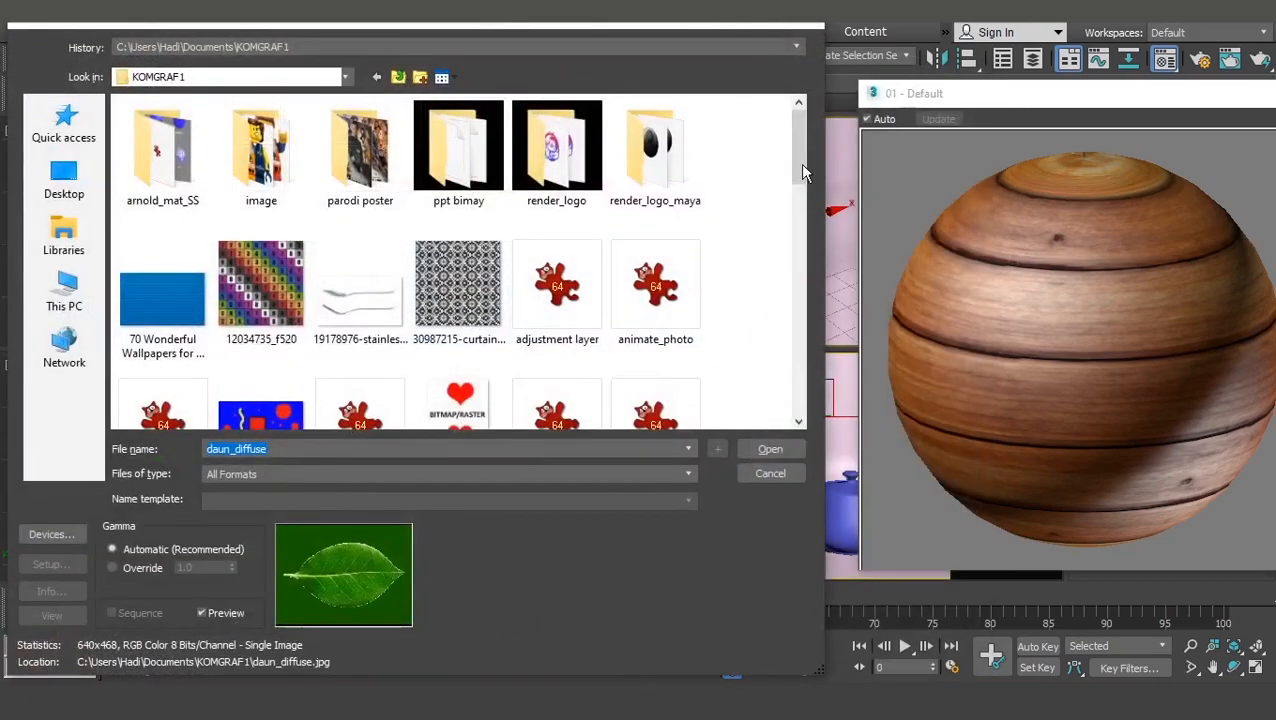
{"action": "left_click_drag", "start_coordinate": [806, 172], "coordinate": [806, 248]}
{"action": "left_click", "coordinate": [556, 224]}
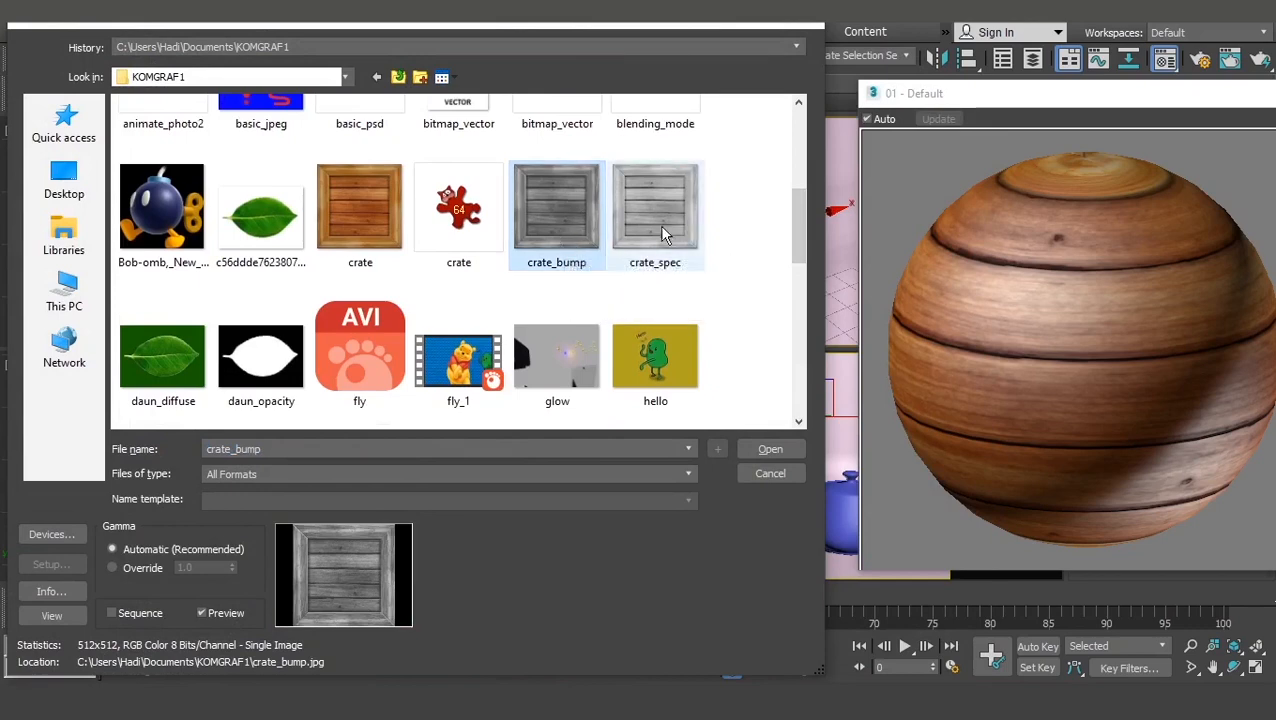
{"action": "left_click", "coordinate": [768, 450]}
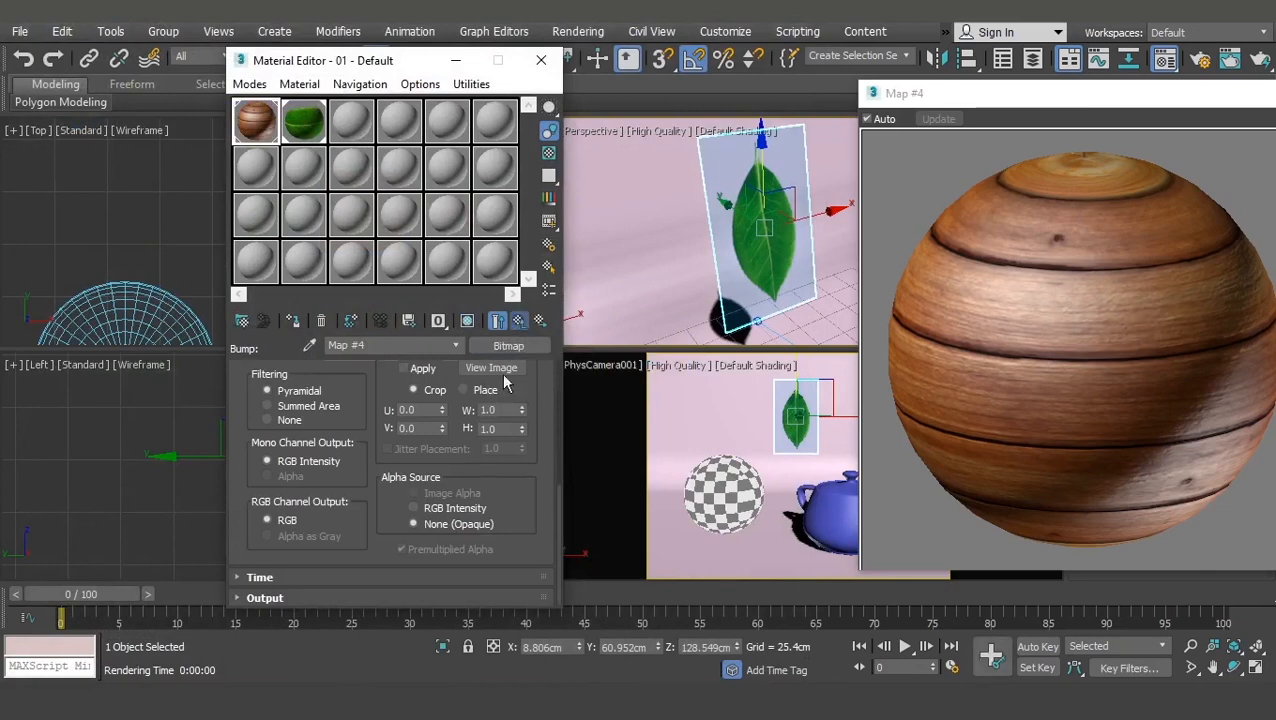
{"action": "left_click", "coordinate": [517, 322]}
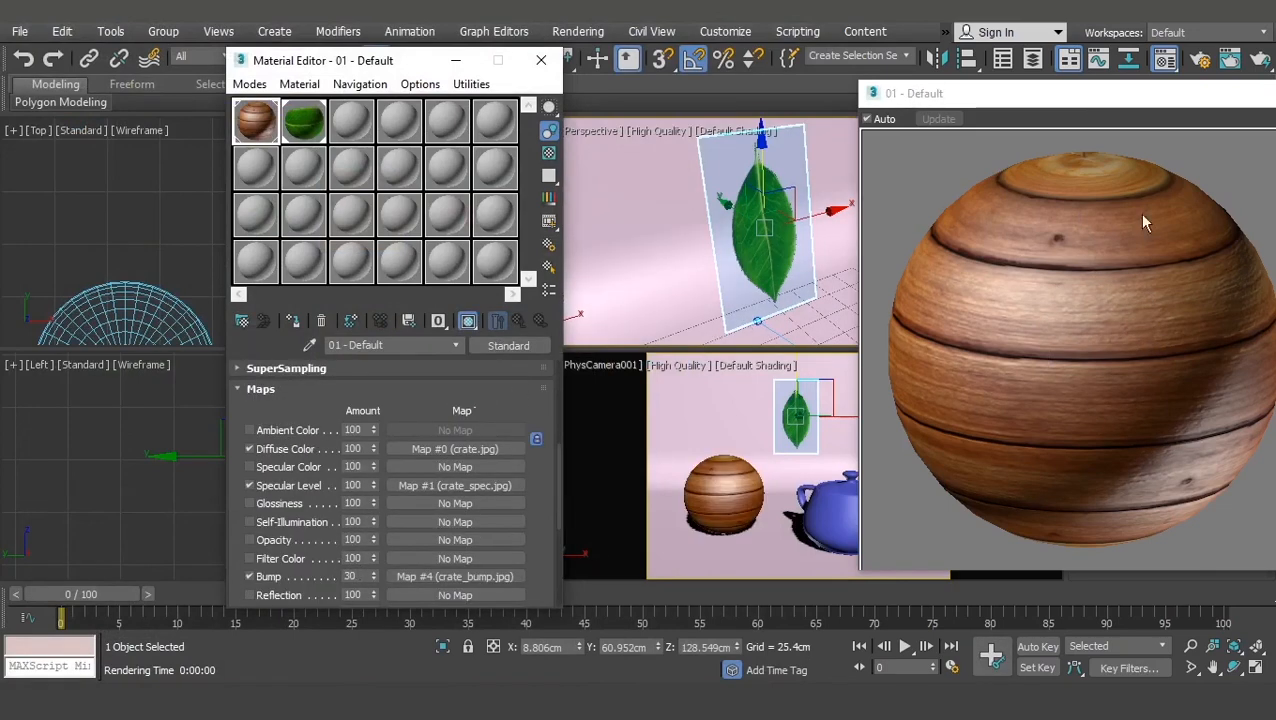
Step: Set the crate material's bump amount to 100
{"action": "left_click", "coordinate": [362, 576]}
{"action": "double_click", "coordinate": [352, 576]}
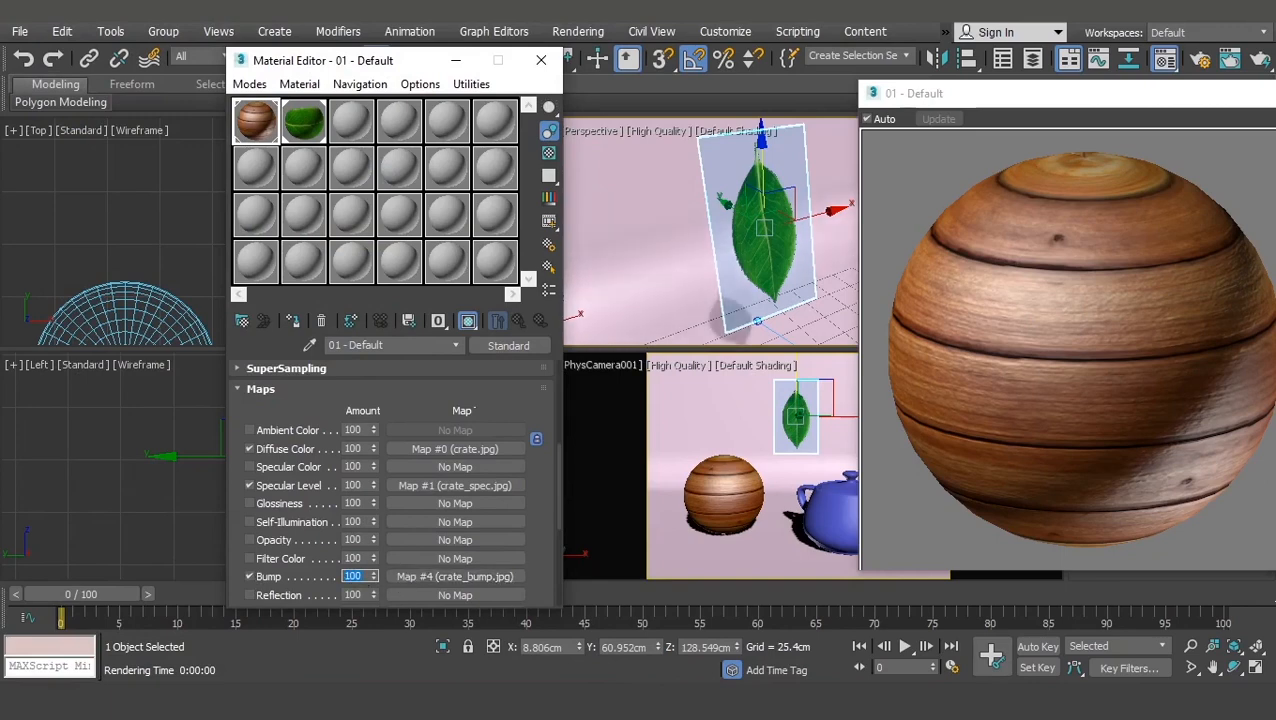
{"action": "key", "text": "Return"}
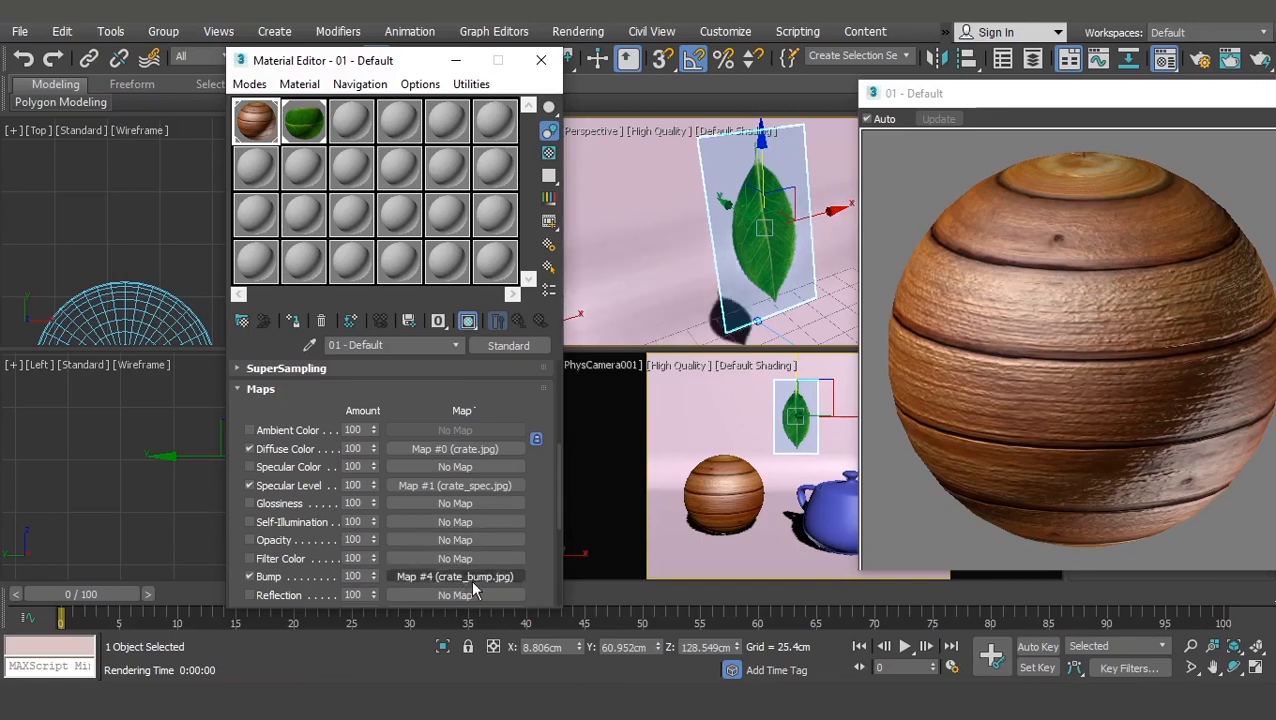
Step: Open the bump map's source image and compare its light and dark areas with the relief on the enlarged material preview
{"action": "left_click_drag", "start_coordinate": [471, 578], "coordinate": [452, 442]}
{"action": "scroll", "coordinate": [530, 496], "scroll_direction": "up", "scroll_amount": 3}
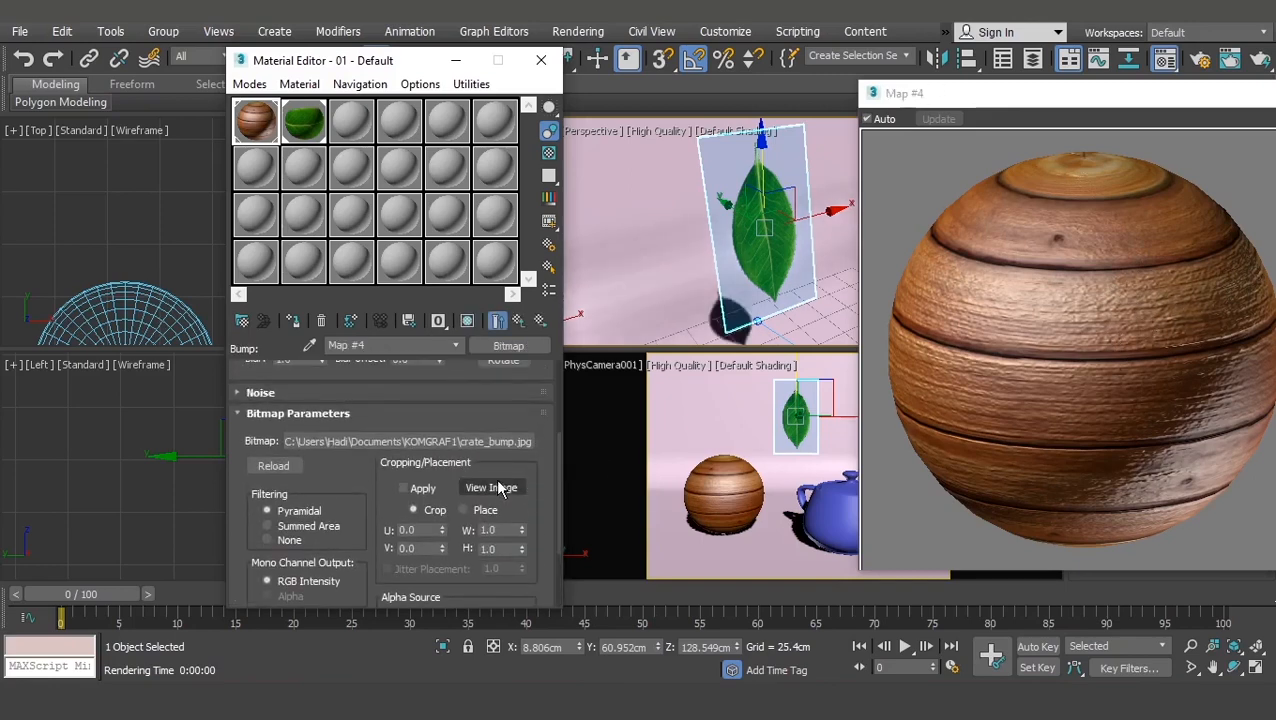
{"action": "left_click", "coordinate": [491, 487]}
{"action": "left_click", "coordinate": [171, 72]}
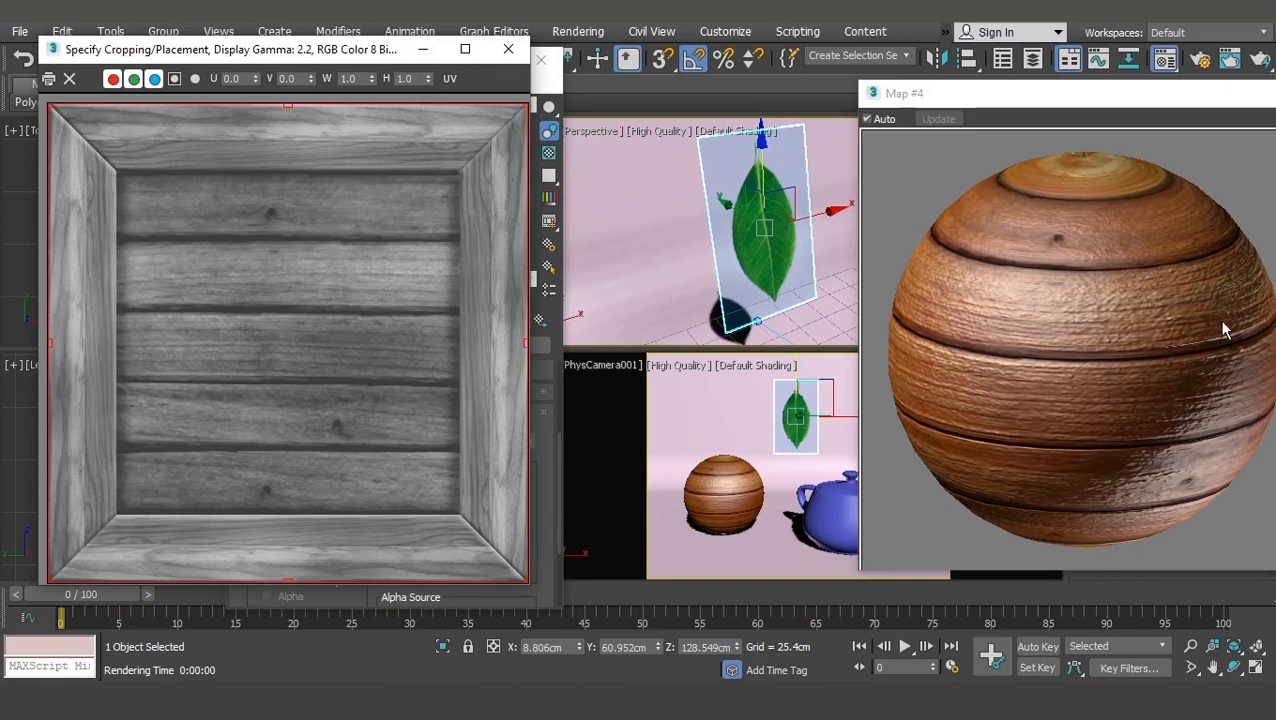
{"action": "left_click", "coordinate": [509, 50]}
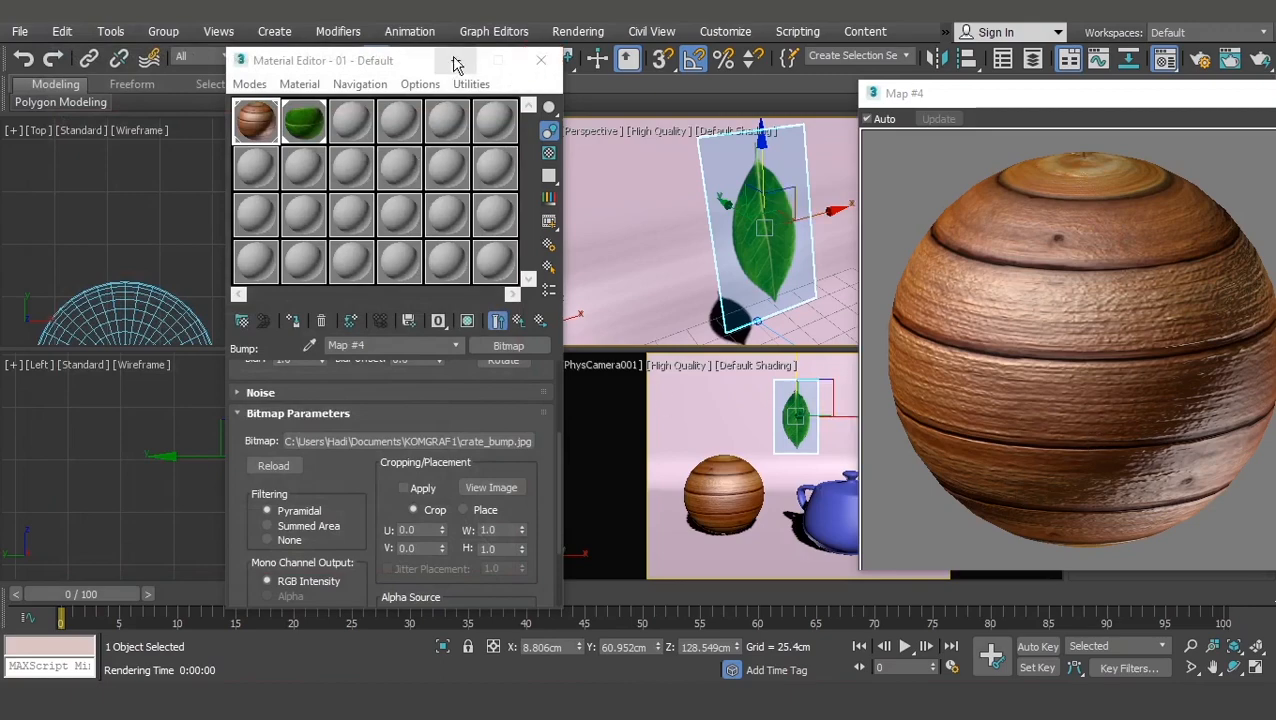
Step: Give the third material a pure red diffuse colour (255, 0, 0), specular level 39 and glossiness 20, and assign it to the teapot
{"action": "left_click_drag", "start_coordinate": [360, 66], "coordinate": [225, 50]}
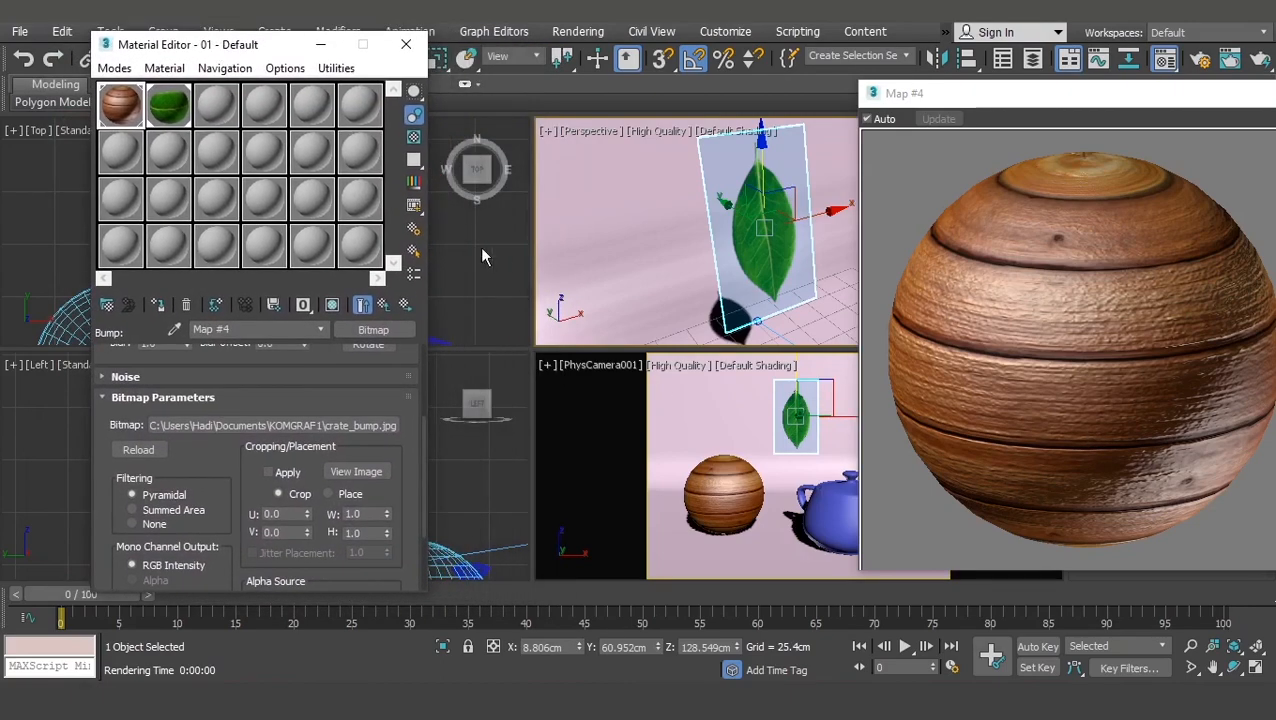
{"action": "left_click", "coordinate": [205, 98]}
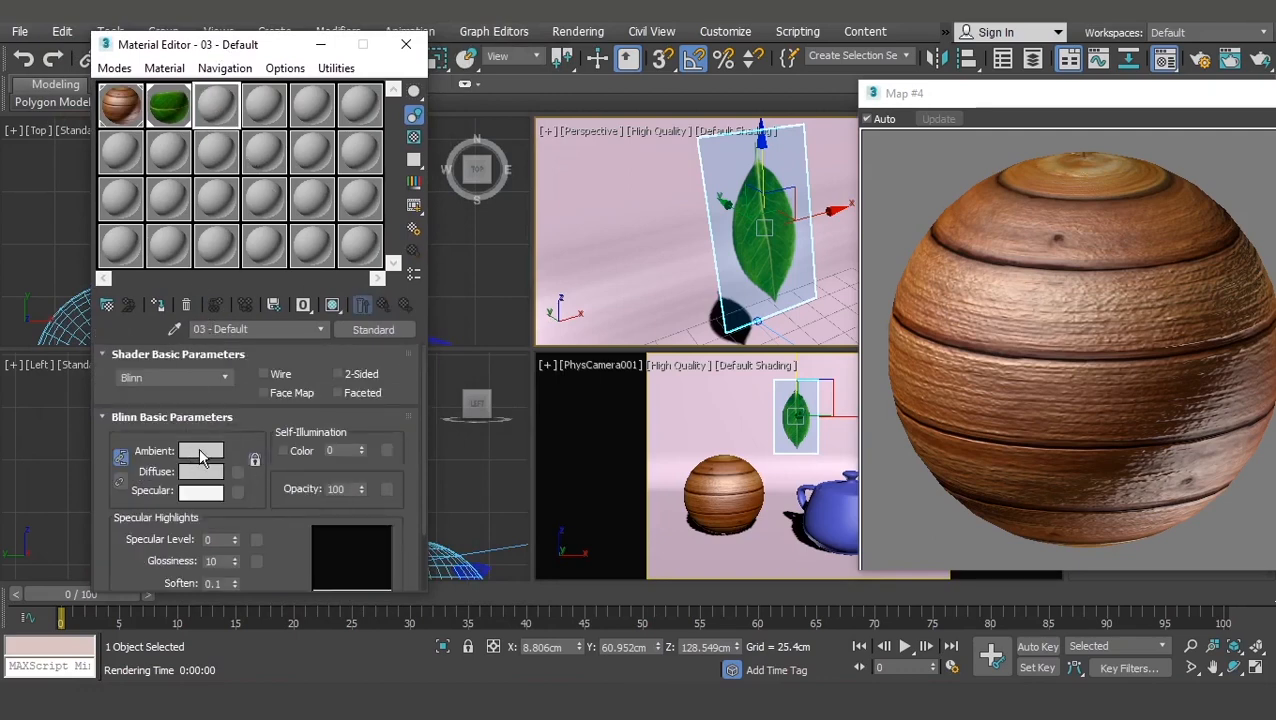
{"action": "left_click", "coordinate": [204, 472]}
{"action": "type", "text": "255"}
{"action": "key", "text": "Return"}
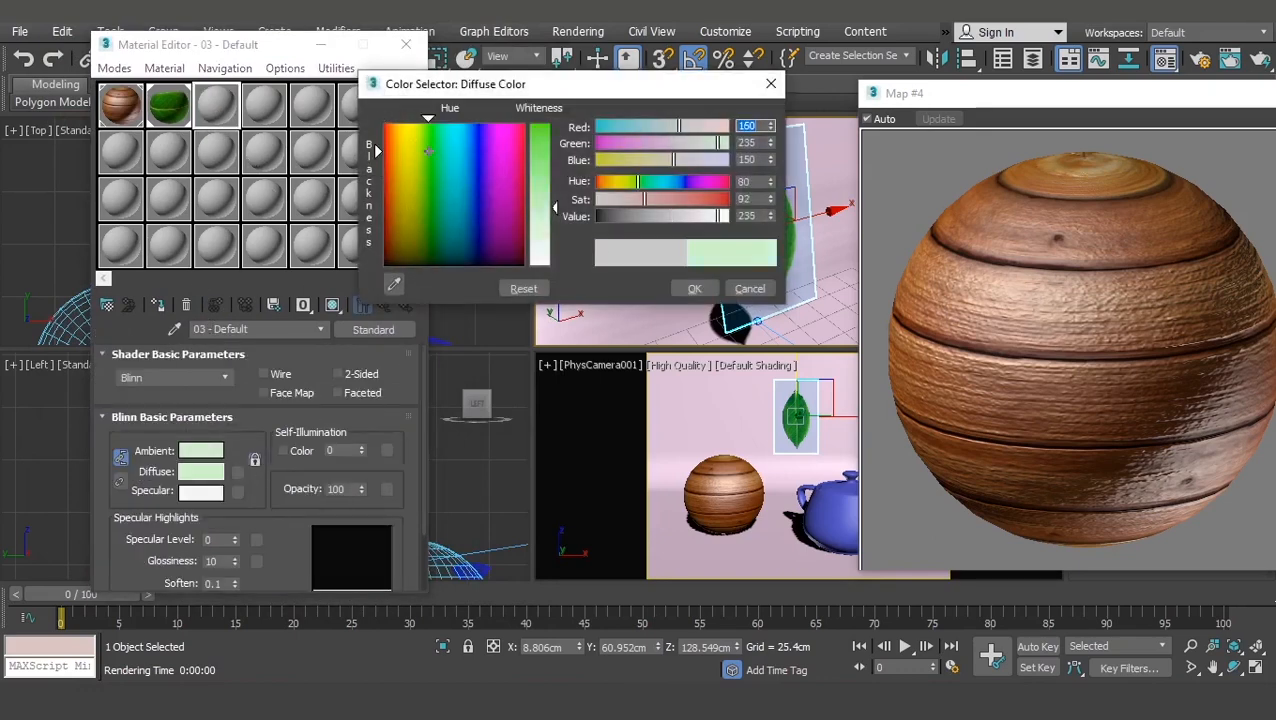
{"action": "left_click_drag", "start_coordinate": [554, 207], "coordinate": [554, 124]}
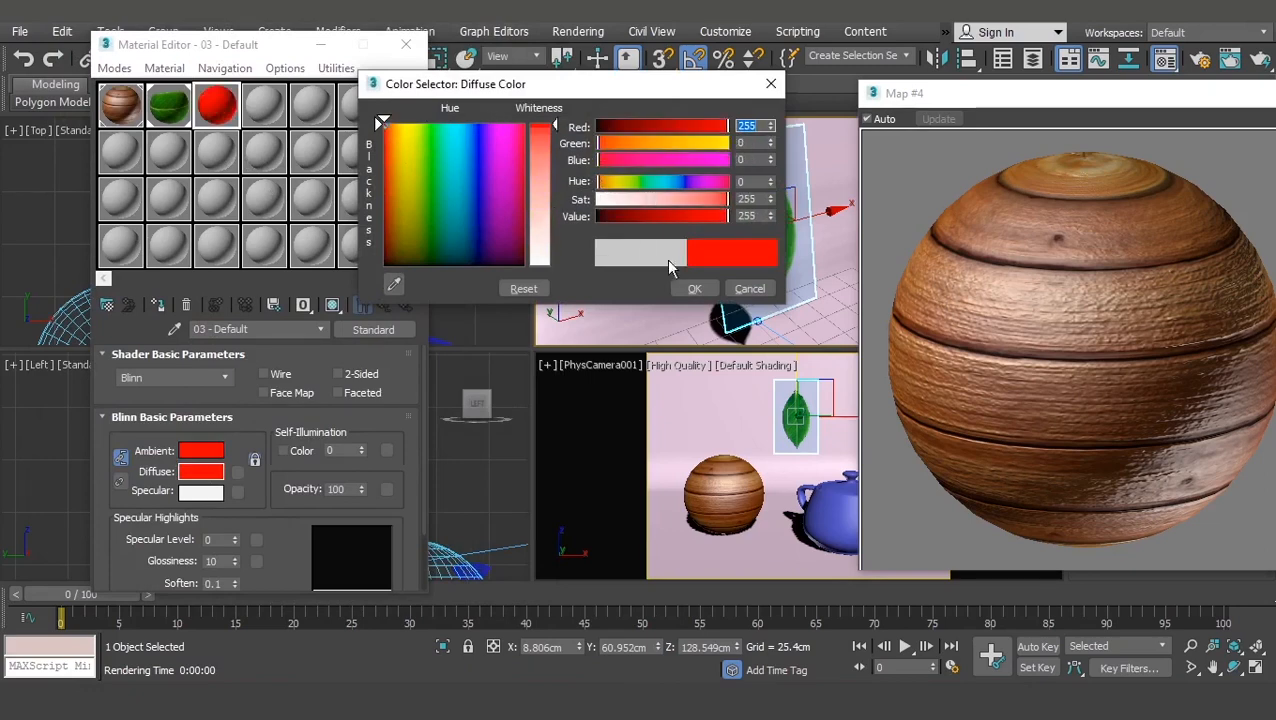
{"action": "left_click", "coordinate": [672, 289]}
{"action": "mouse_move", "coordinate": [235, 541]}
{"action": "left_mouse_down"}
{"action": "mouse_move", "coordinate": [236, 525]}
{"action": "mouse_move", "coordinate": [236, 556]}
{"action": "mouse_move", "coordinate": [237, 533]}
{"action": "left_mouse_up"}
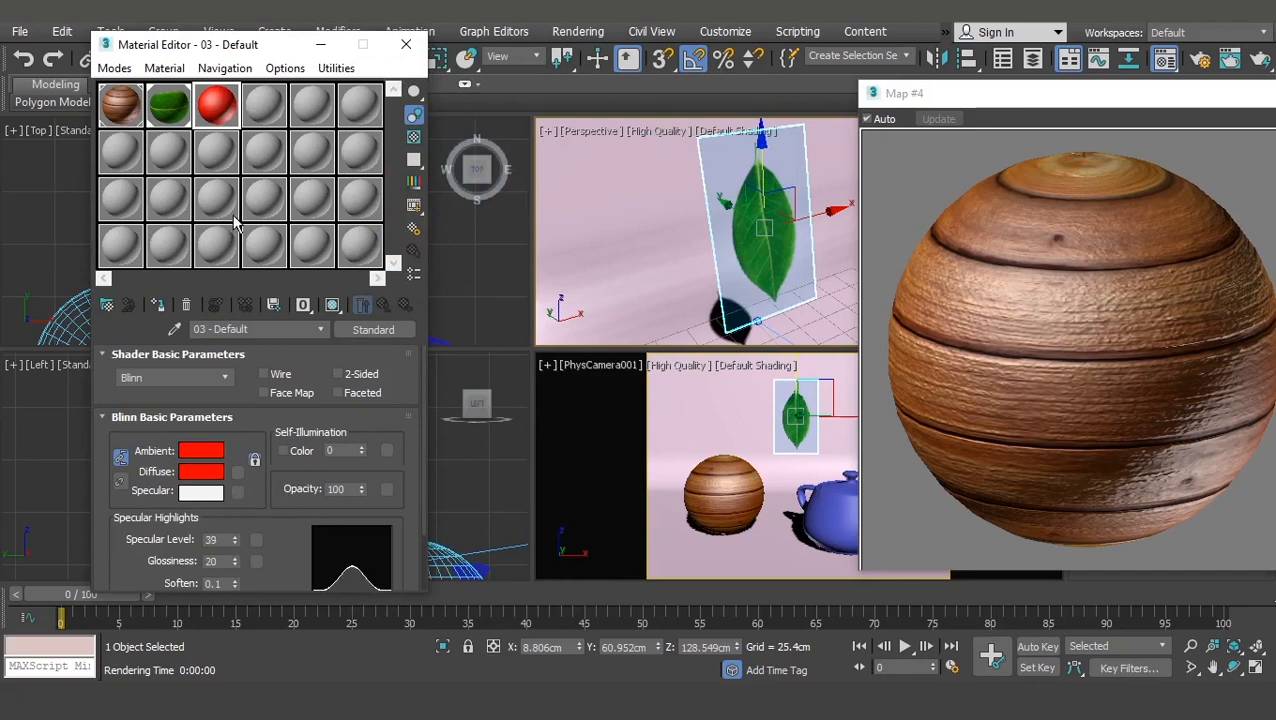
{"action": "left_click_drag", "start_coordinate": [205, 115], "coordinate": [815, 510]}
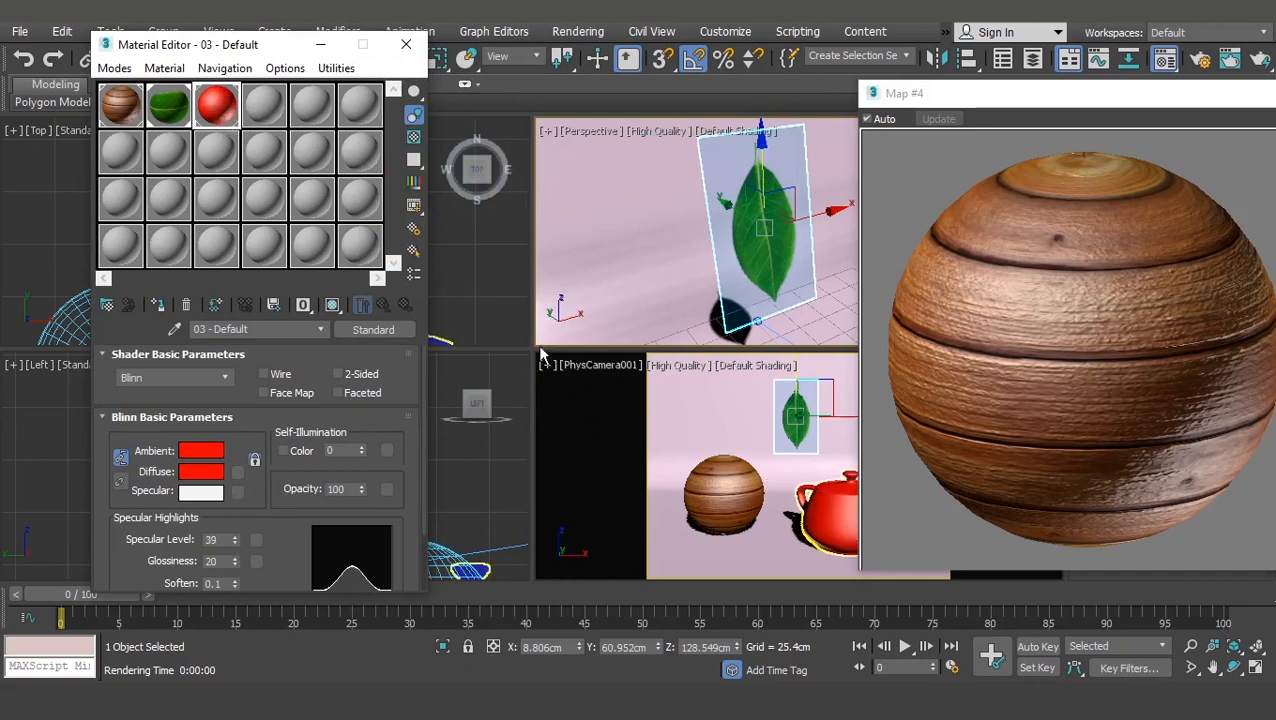
Step: Return from the crate's bump map to its parent material and review the material's basic parameters and maps
{"action": "left_click", "coordinate": [140, 110]}
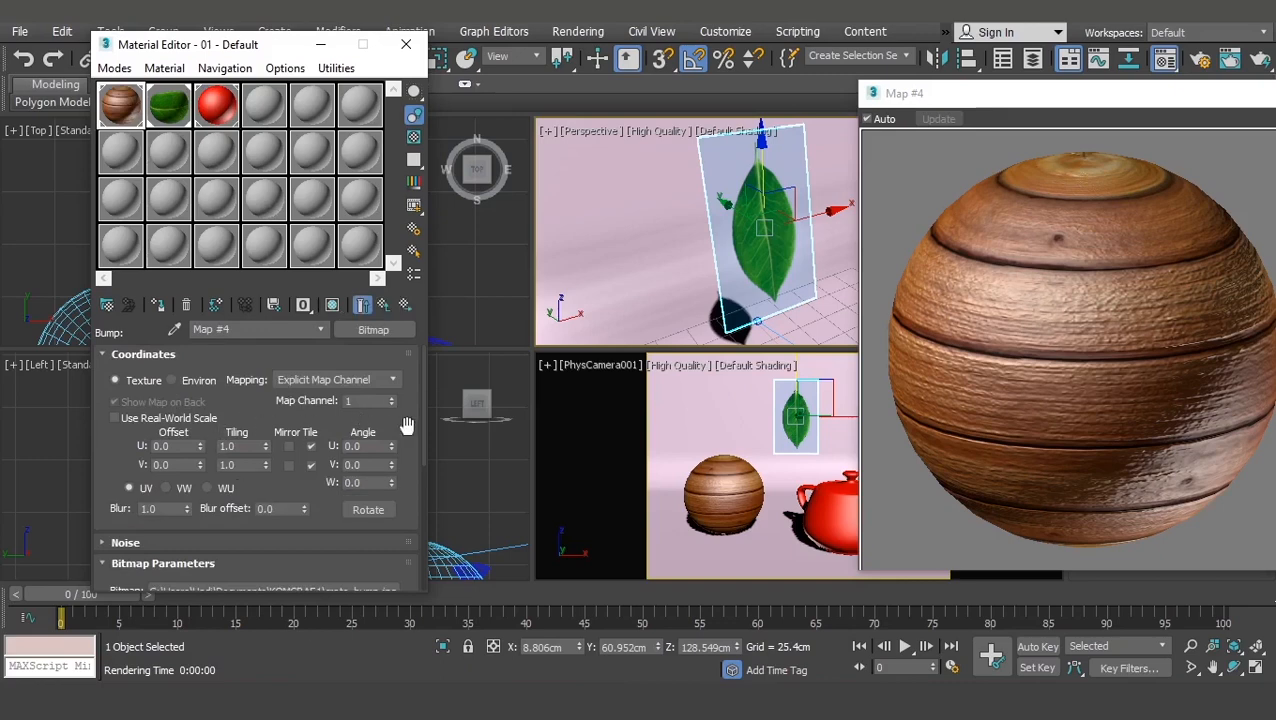
{"action": "left_click", "coordinate": [383, 305]}
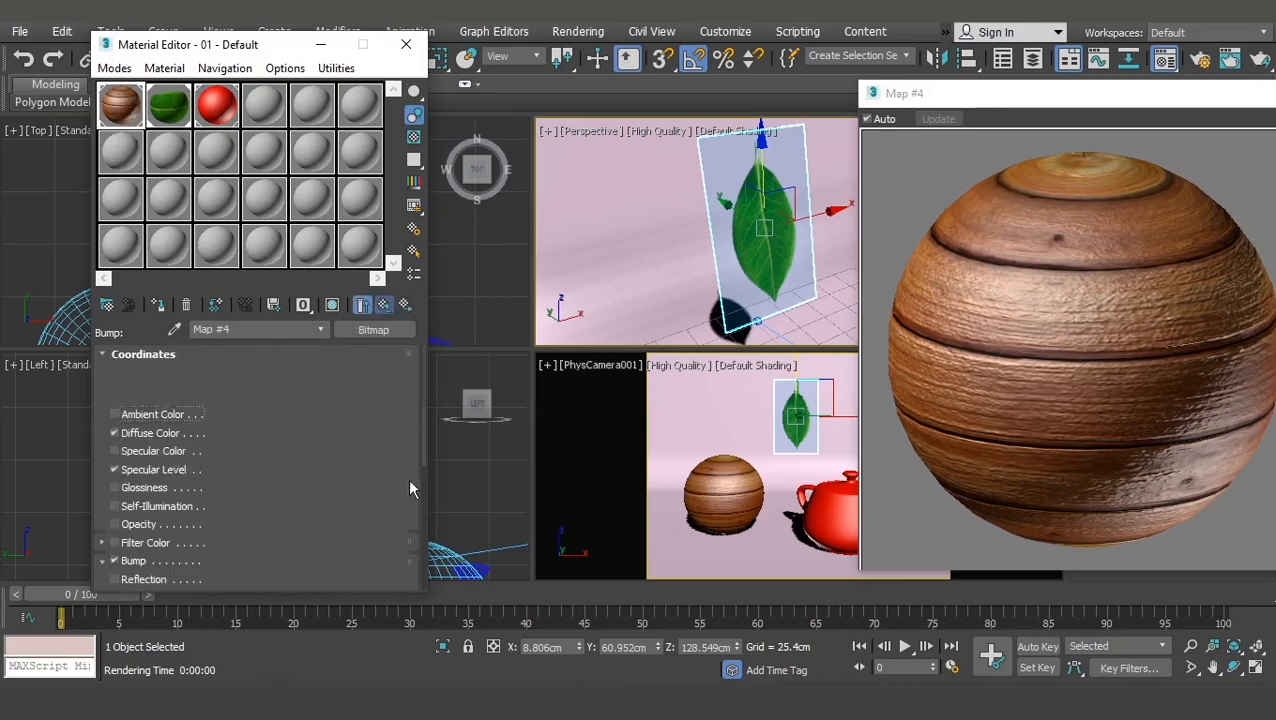
{"action": "scroll", "coordinate": [410, 460], "scroll_direction": "up", "scroll_amount": 5}
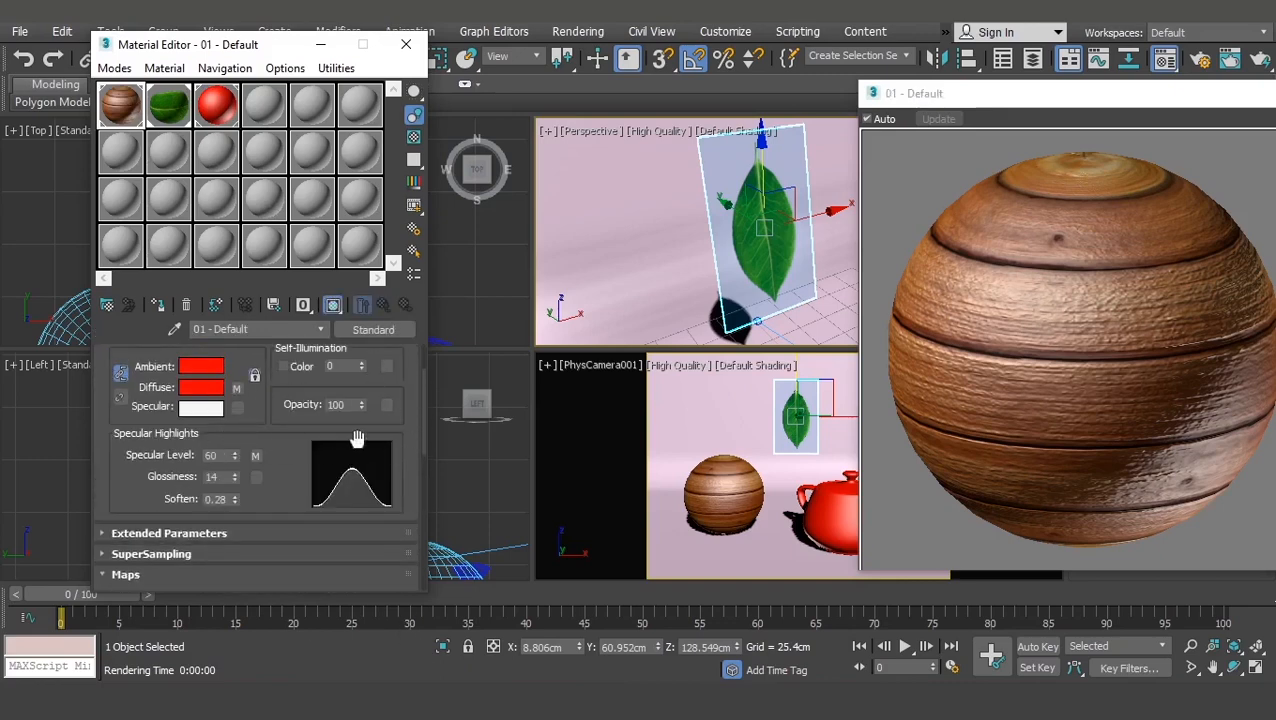
{"action": "scroll", "coordinate": [411, 490], "scroll_direction": "down", "scroll_amount": 4}
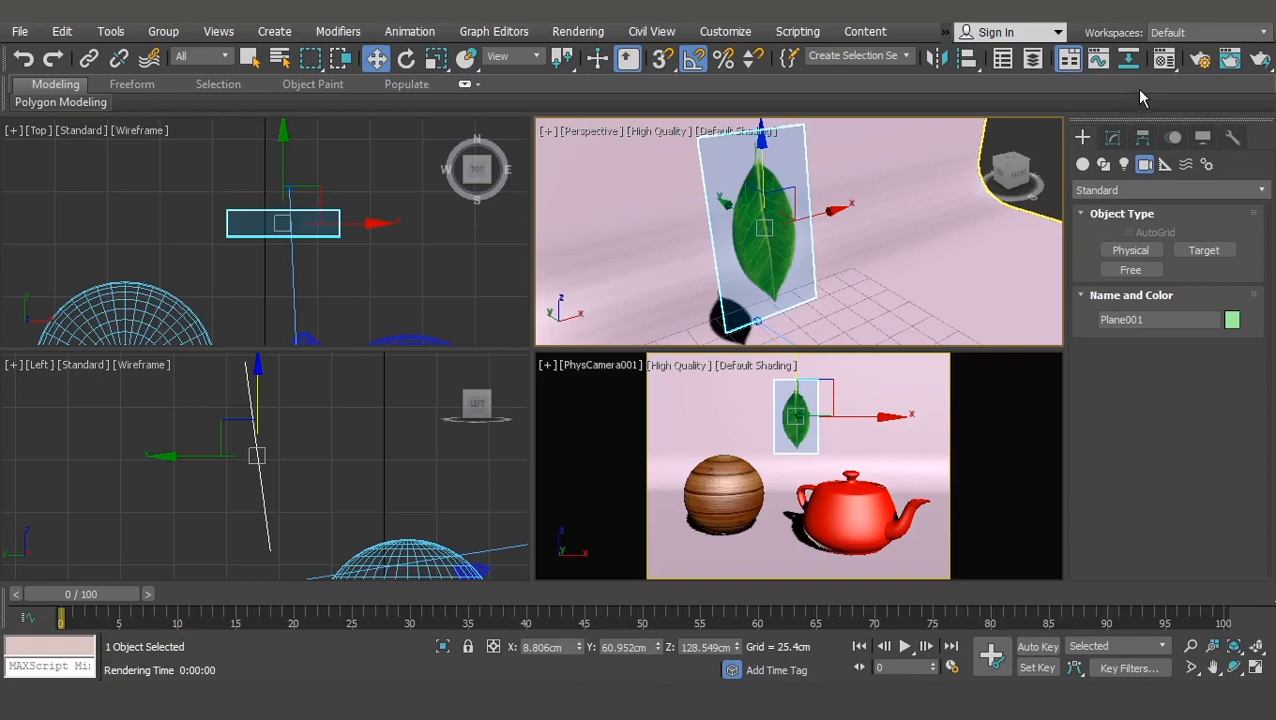
Step: Switch light creation from Photometric to the Standard light types
{"action": "left_click", "coordinate": [1124, 165]}
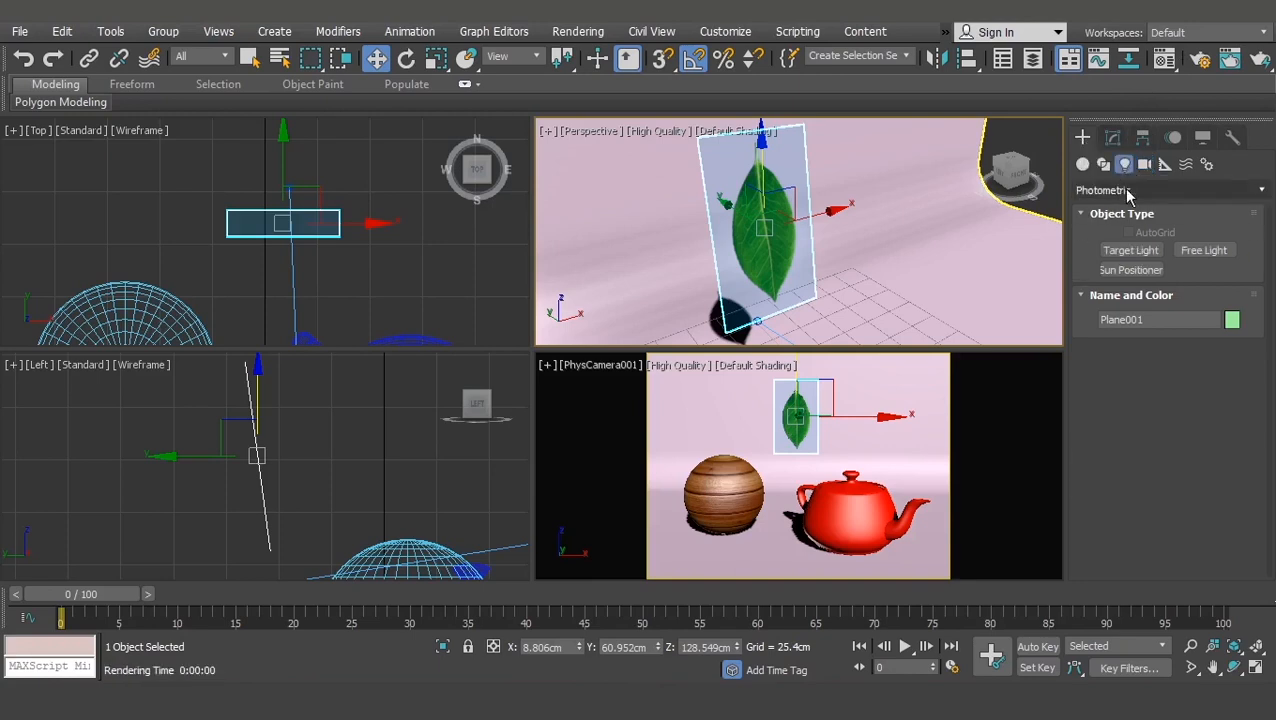
{"action": "left_click", "coordinate": [1122, 190]}
{"action": "left_click", "coordinate": [1112, 224]}
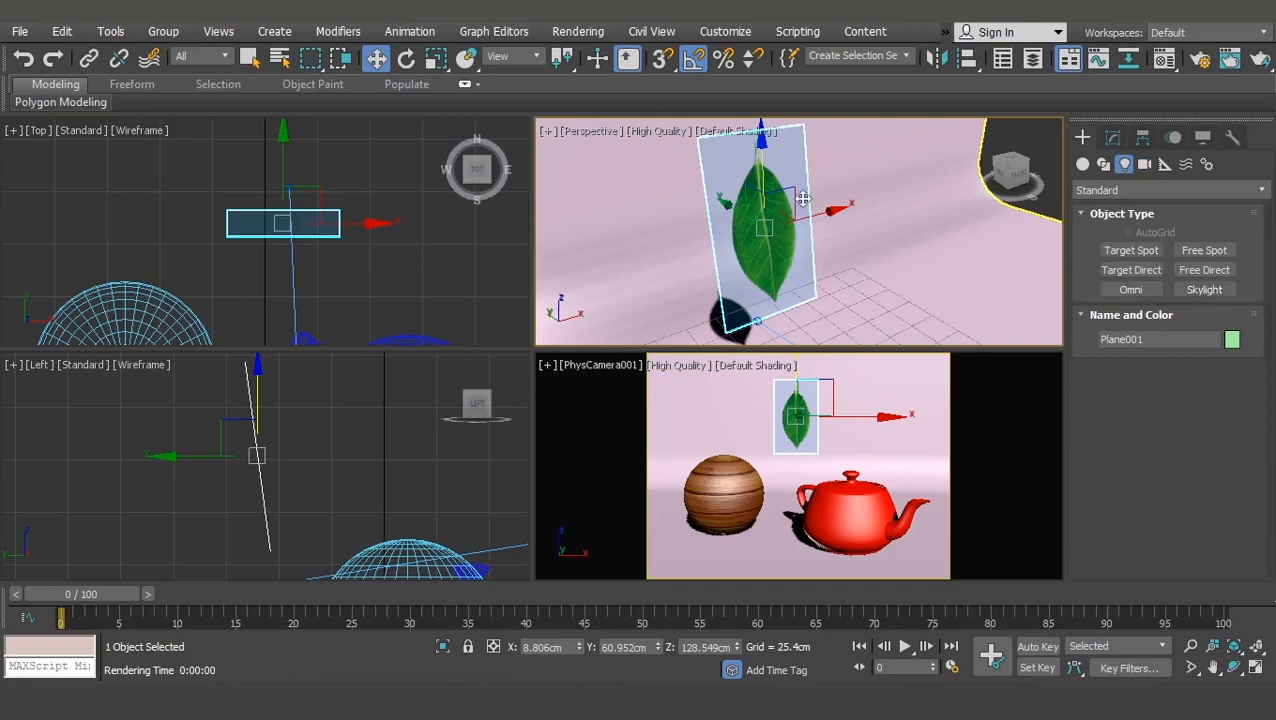
Step: Place a Target Spot light in the left view, high in front of the backdrop and aimed down at the floor
{"action": "scroll", "coordinate": [328, 264], "scroll_direction": "down", "scroll_amount": 8}
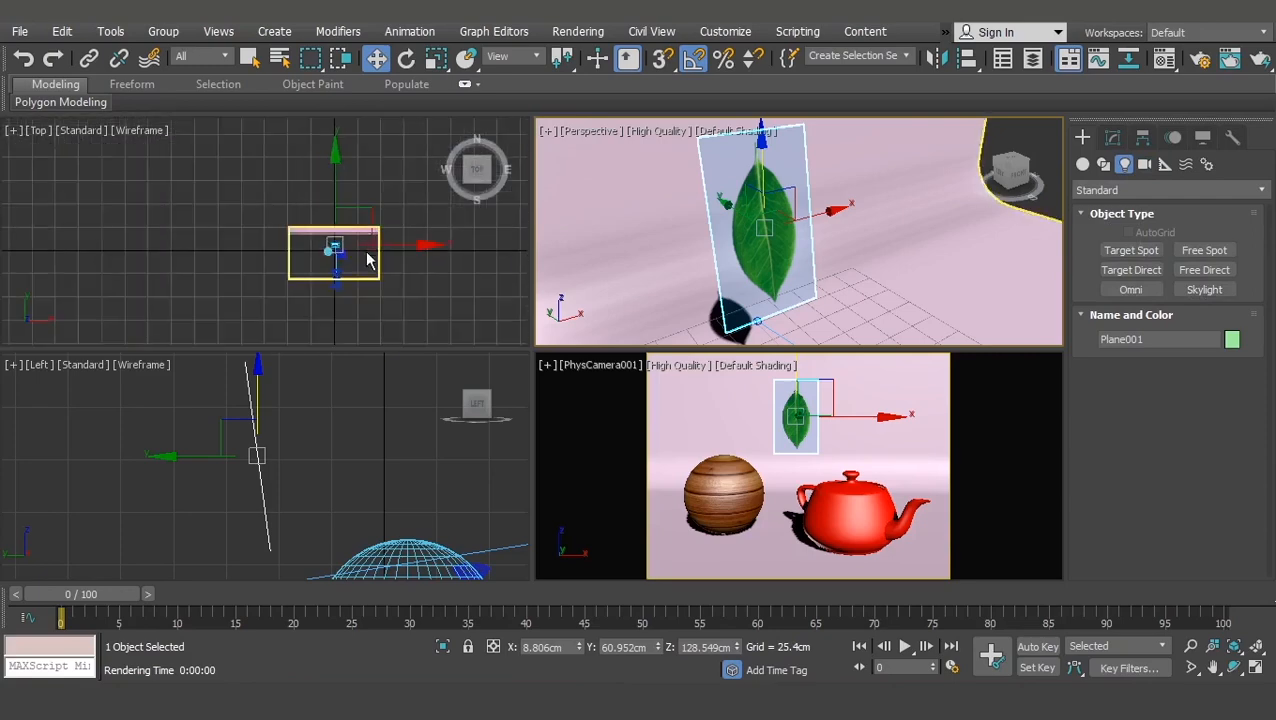
{"action": "scroll", "coordinate": [309, 414], "scroll_direction": "down", "scroll_amount": 8}
{"action": "middle_click_drag", "start_coordinate": [339, 443], "coordinate": [290, 555]}
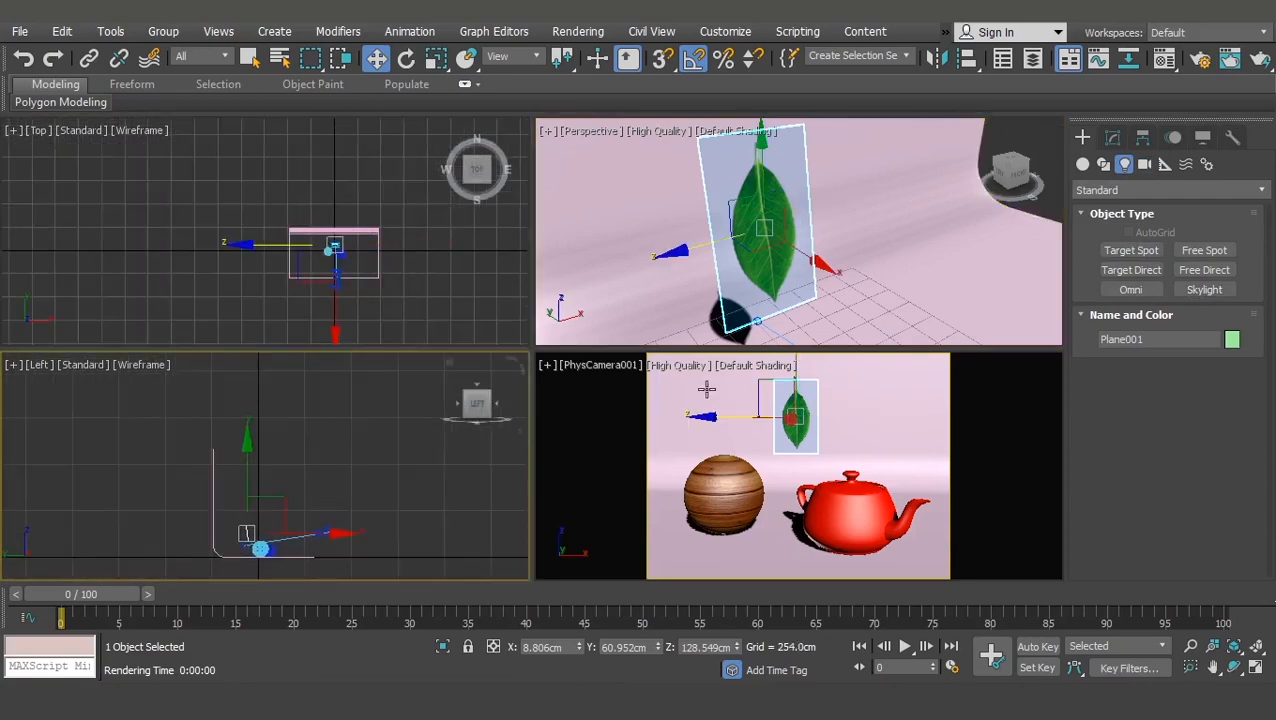
{"action": "left_click", "coordinate": [1145, 256]}
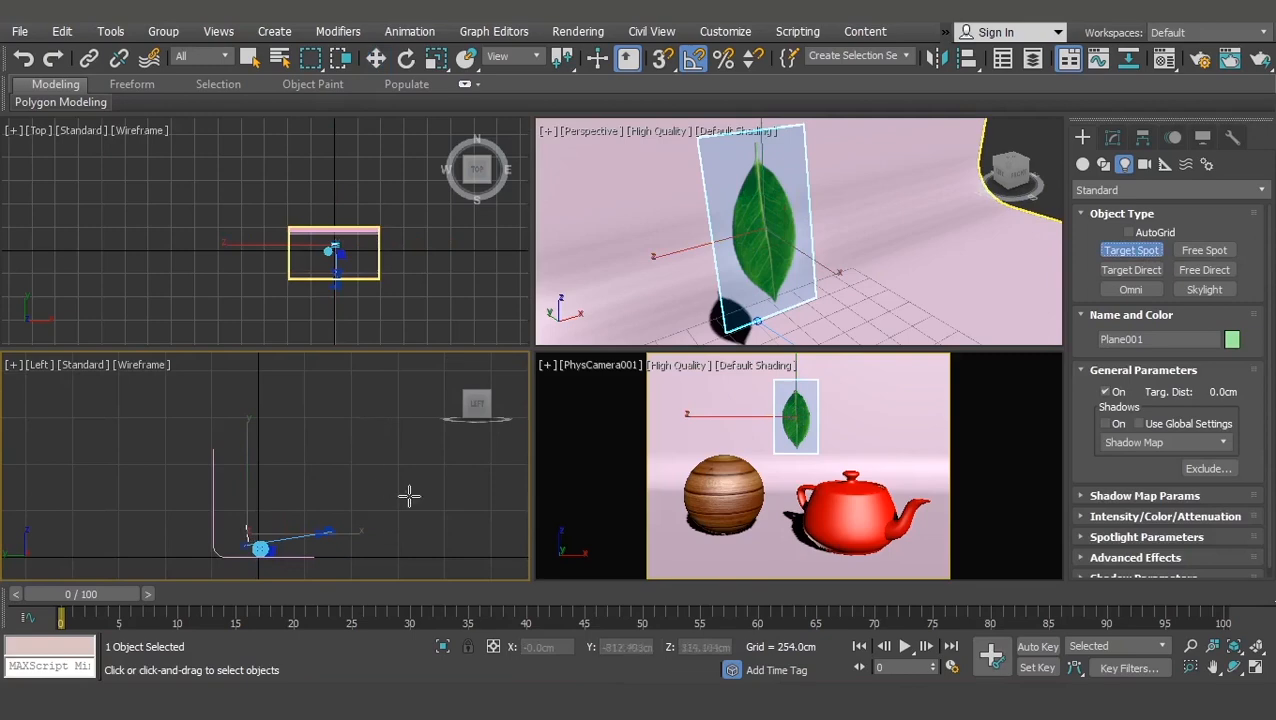
{"action": "left_click_drag", "start_coordinate": [387, 410], "coordinate": [368, 543]}
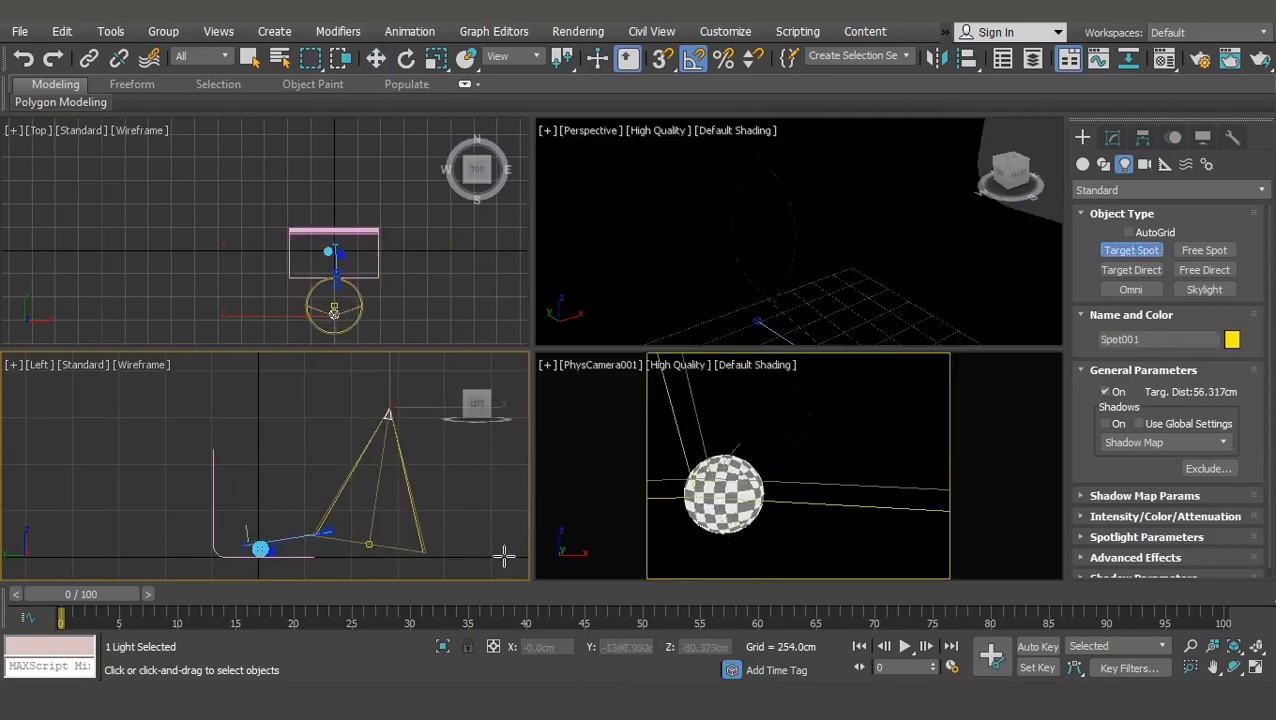
Step: Place a Target Direct light beside the spotlight in the left view, aimed down at the floor
{"action": "left_click", "coordinate": [1131, 270]}
{"action": "middle_click_drag", "start_coordinate": [333, 510], "coordinate": [170, 488]}
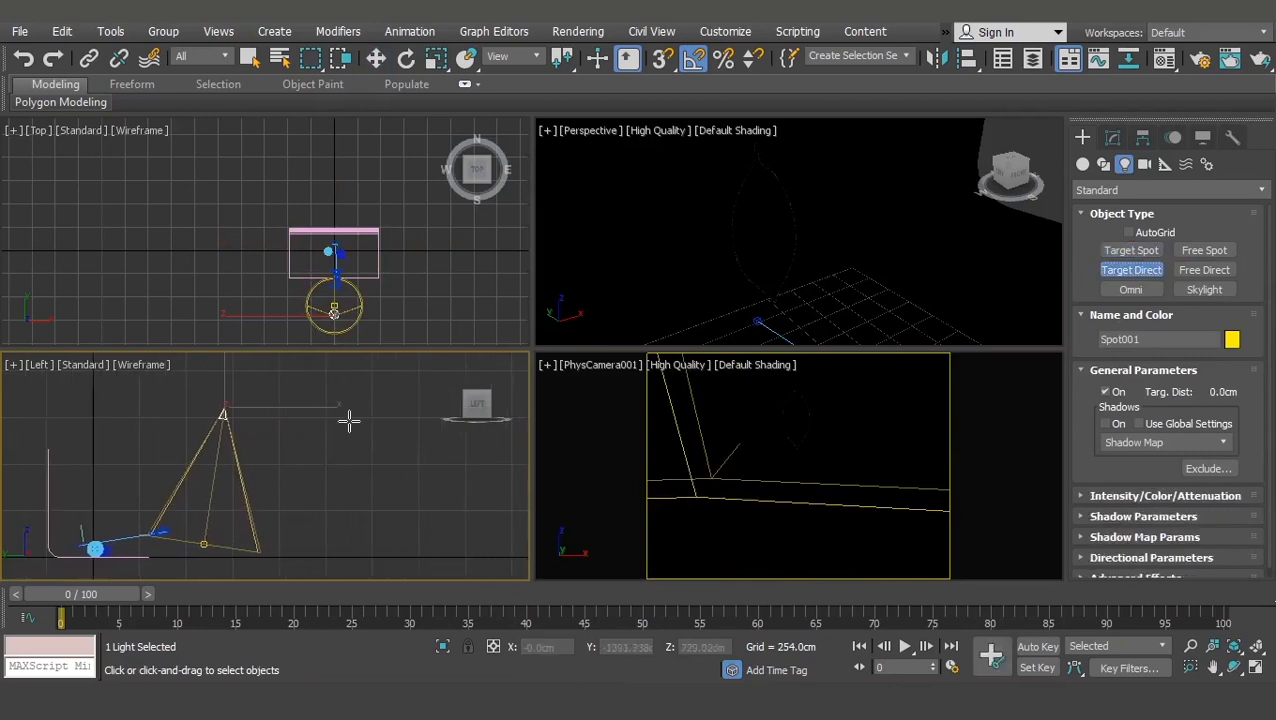
{"action": "left_click_drag", "start_coordinate": [349, 419], "coordinate": [342, 550]}
{"action": "left_click_drag", "start_coordinate": [335, 555], "coordinate": [333, 555]}
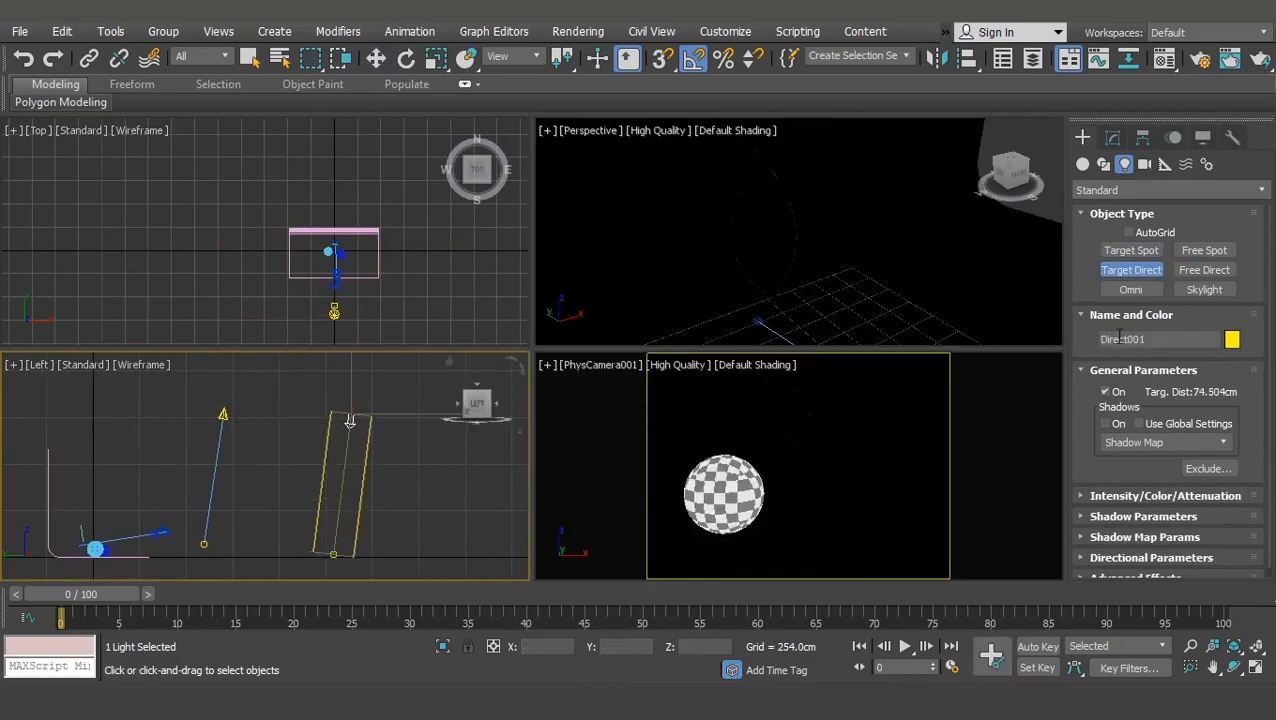
Step: Place an Omni light in the left view, on the far side of the direct light from the backdrop
{"action": "left_click", "coordinate": [1131, 289]}
{"action": "middle_click_drag", "start_coordinate": [432, 499], "coordinate": [352, 495]}
{"action": "right_click", "coordinate": [367, 489]}
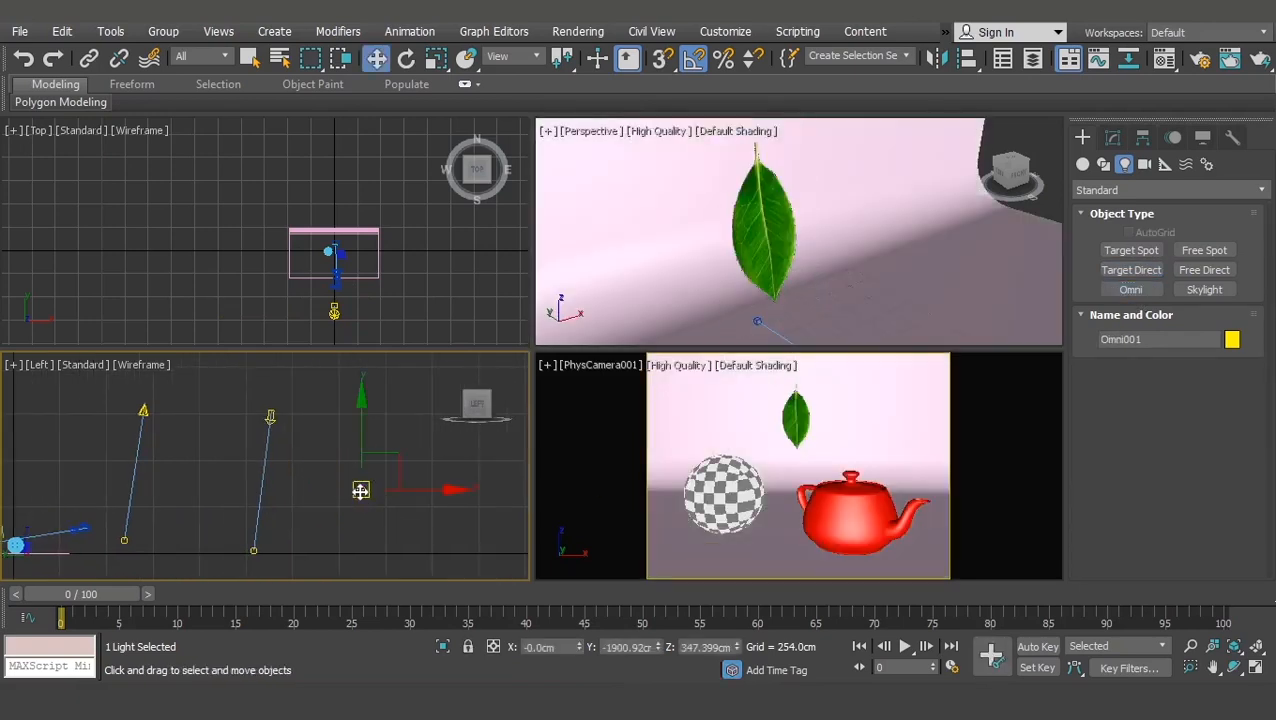
Step: Select the spot and direct lights in turn to compare their shapes in the left view
{"action": "scroll", "coordinate": [360, 491], "scroll_direction": "up", "scroll_amount": 2}
{"action": "scroll", "coordinate": [367, 492], "scroll_direction": "down", "scroll_amount": 2}
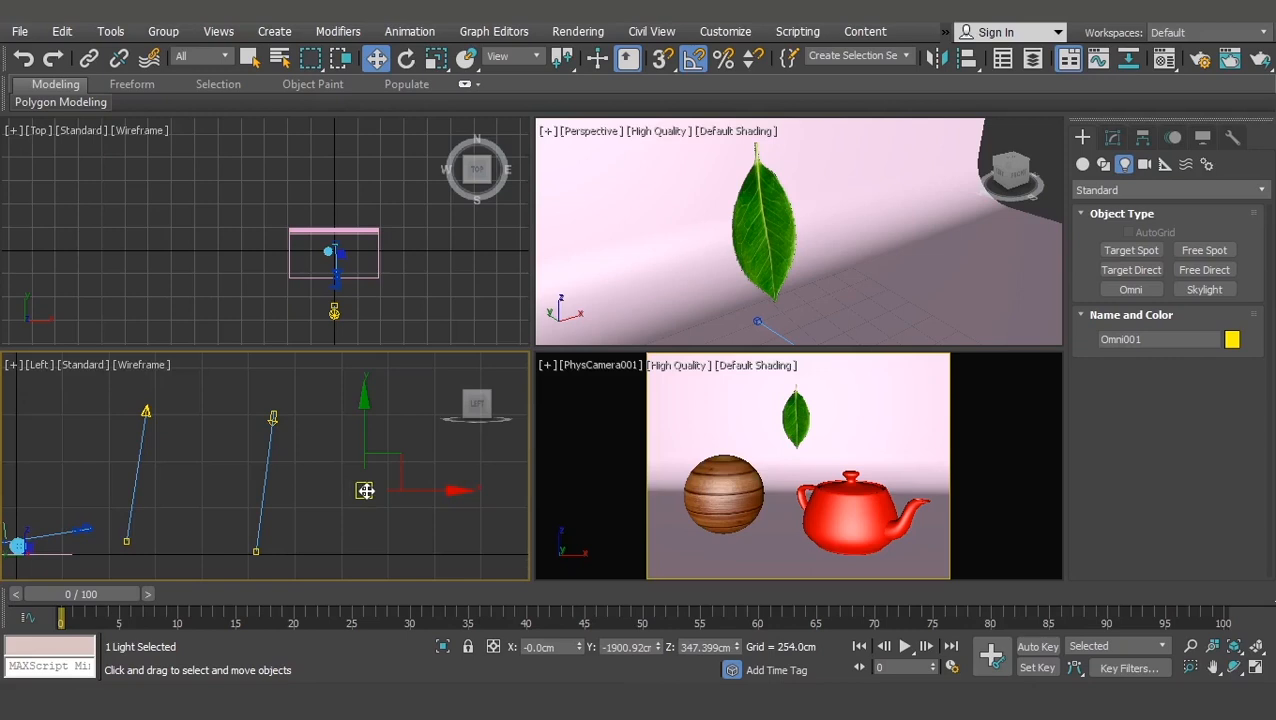
{"action": "left_click", "coordinate": [146, 410]}
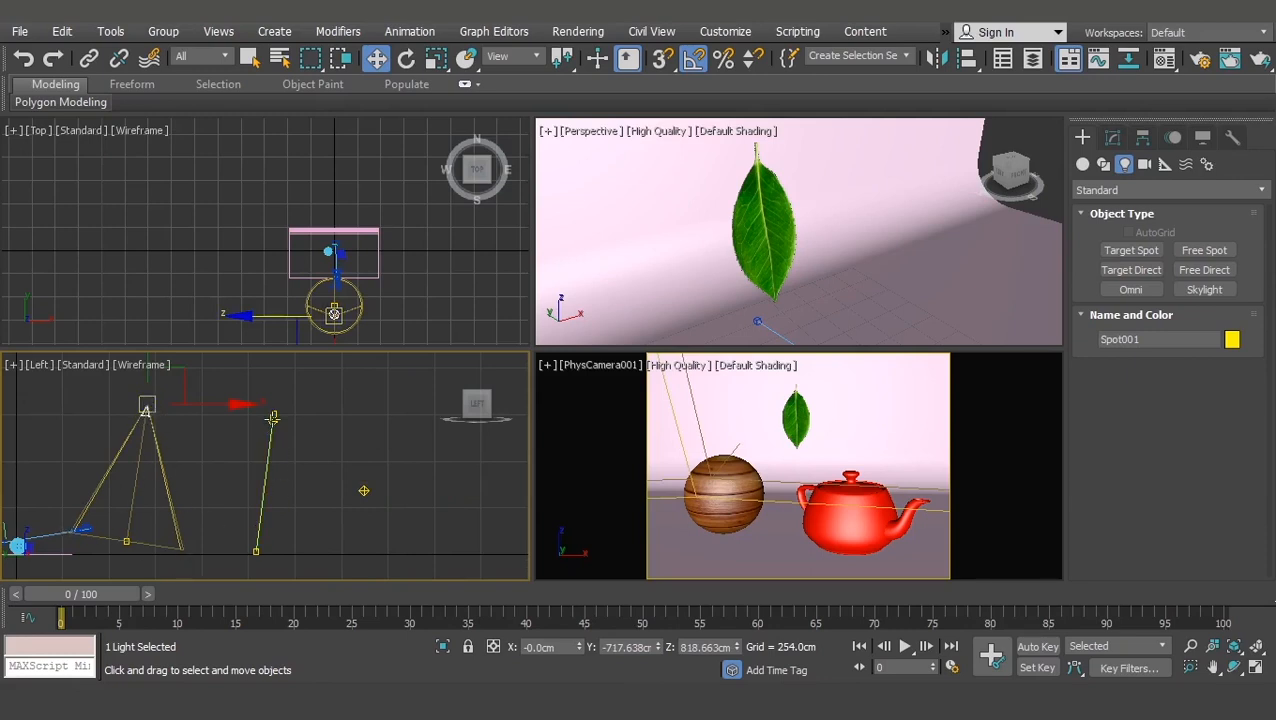
{"action": "left_click", "coordinate": [271, 460]}
Step: Delete the Omni light, the Target Direct light and the Target Spot light
{"action": "left_click", "coordinate": [363, 490]}
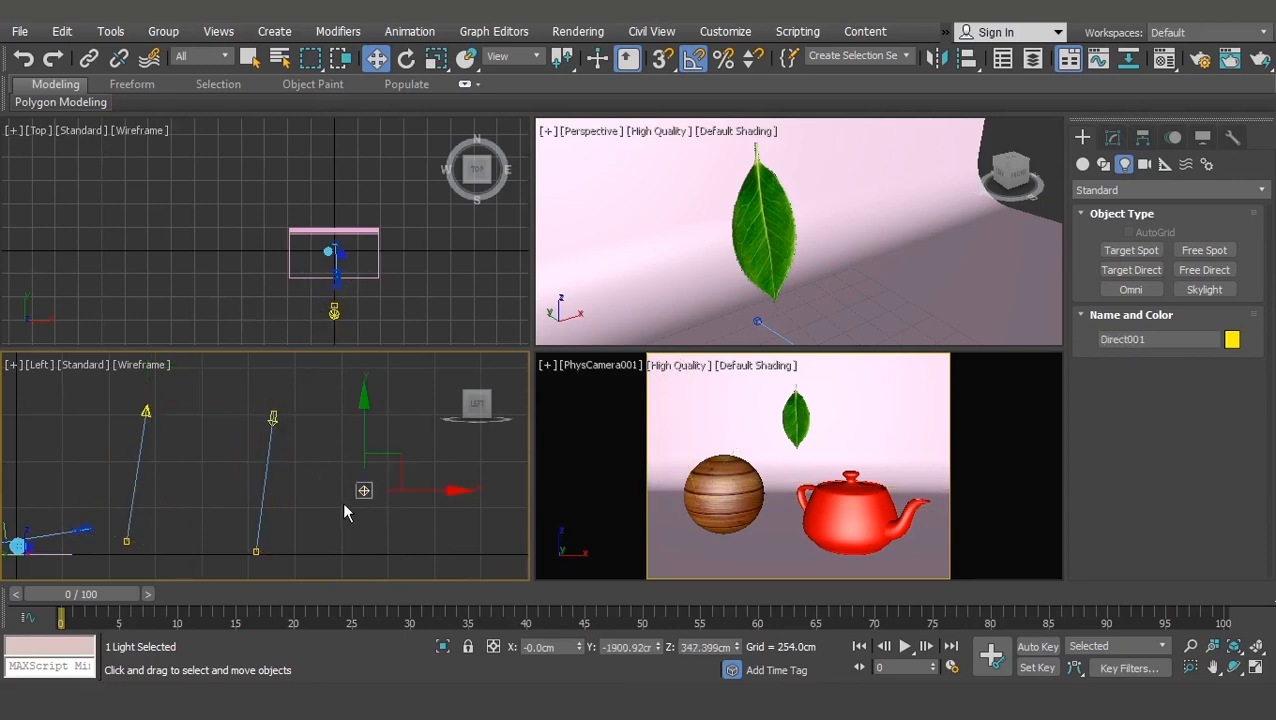
{"action": "key", "text": "Delete"}
{"action": "left_click", "coordinate": [266, 440]}
{"action": "key", "text": "Delete"}
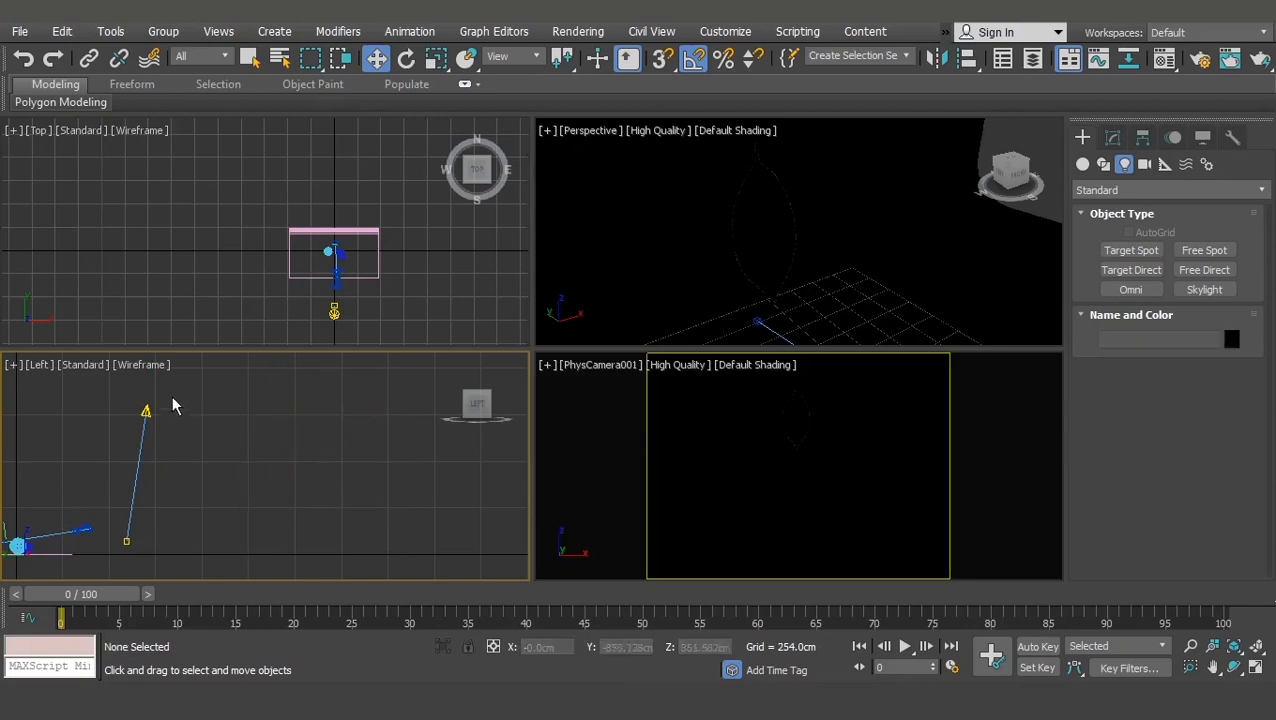
{"action": "left_click", "coordinate": [150, 410]}
{"action": "key", "text": "Delete"}
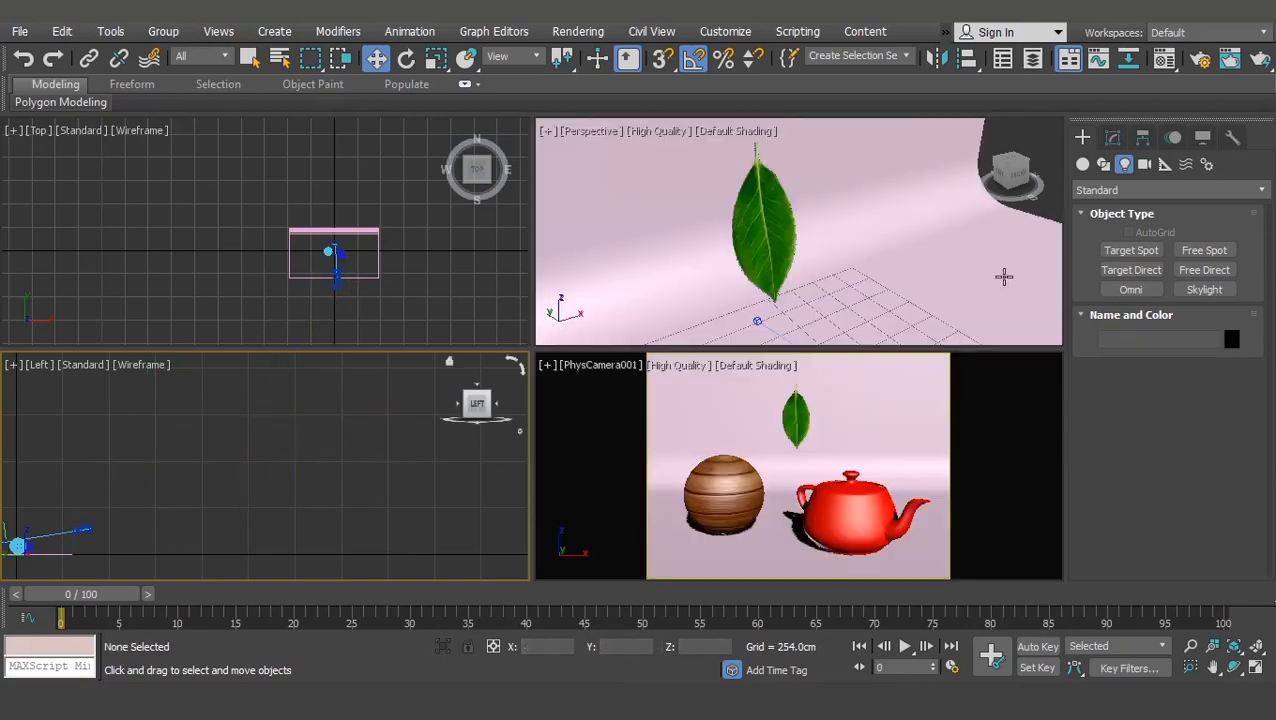
Step: Try out a Skylight beside the backdrop in the top view, shift it toward the objects, and remove it
{"action": "left_click", "coordinate": [1205, 290]}
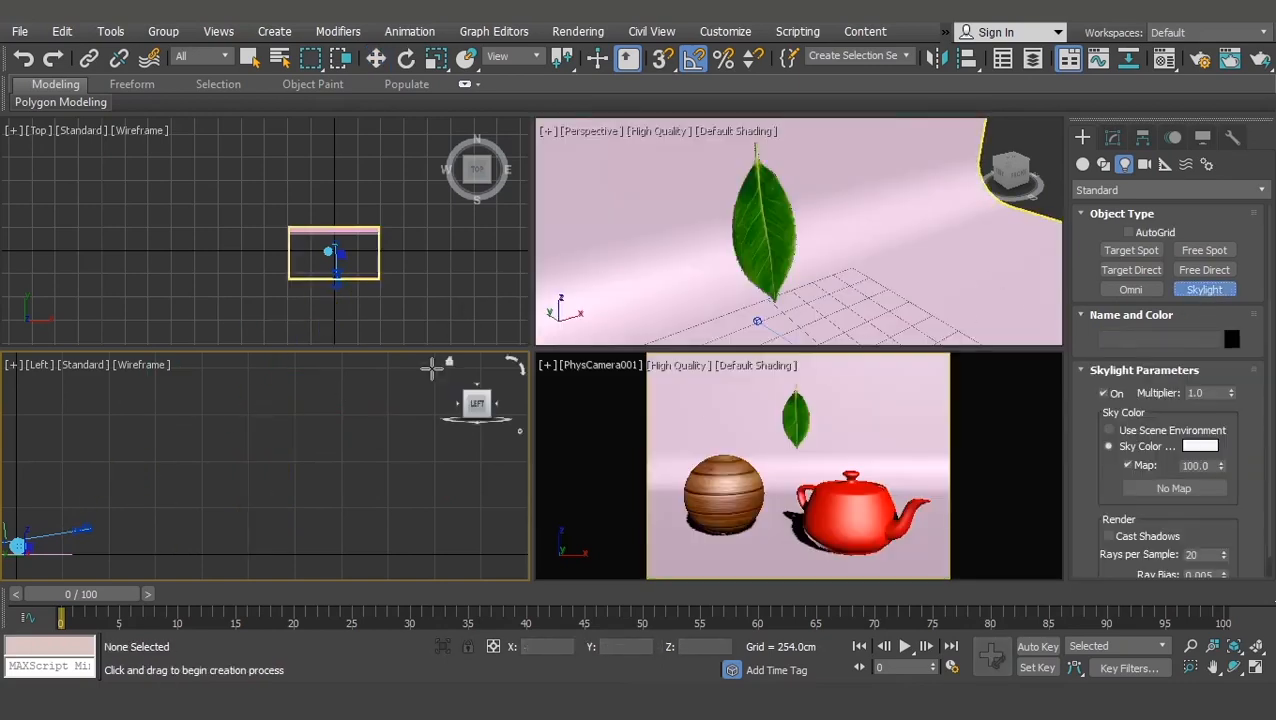
{"action": "left_click", "coordinate": [419, 253]}
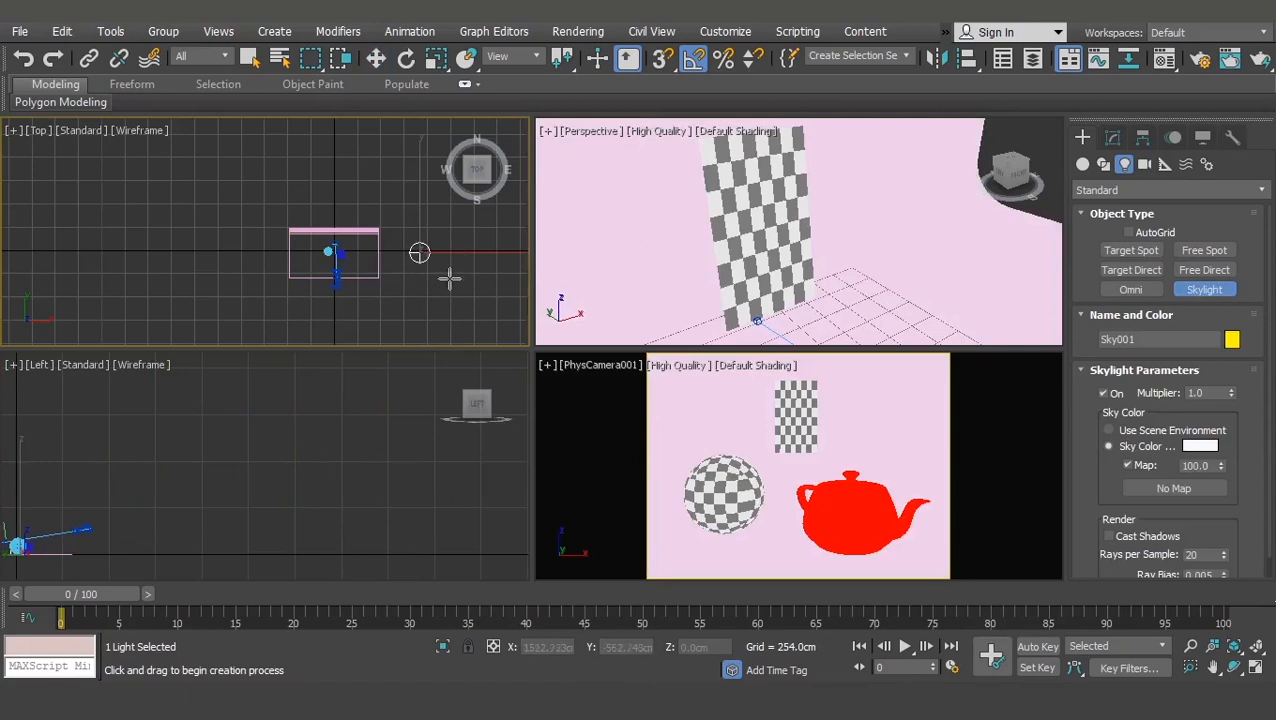
{"action": "right_click", "coordinate": [428, 260]}
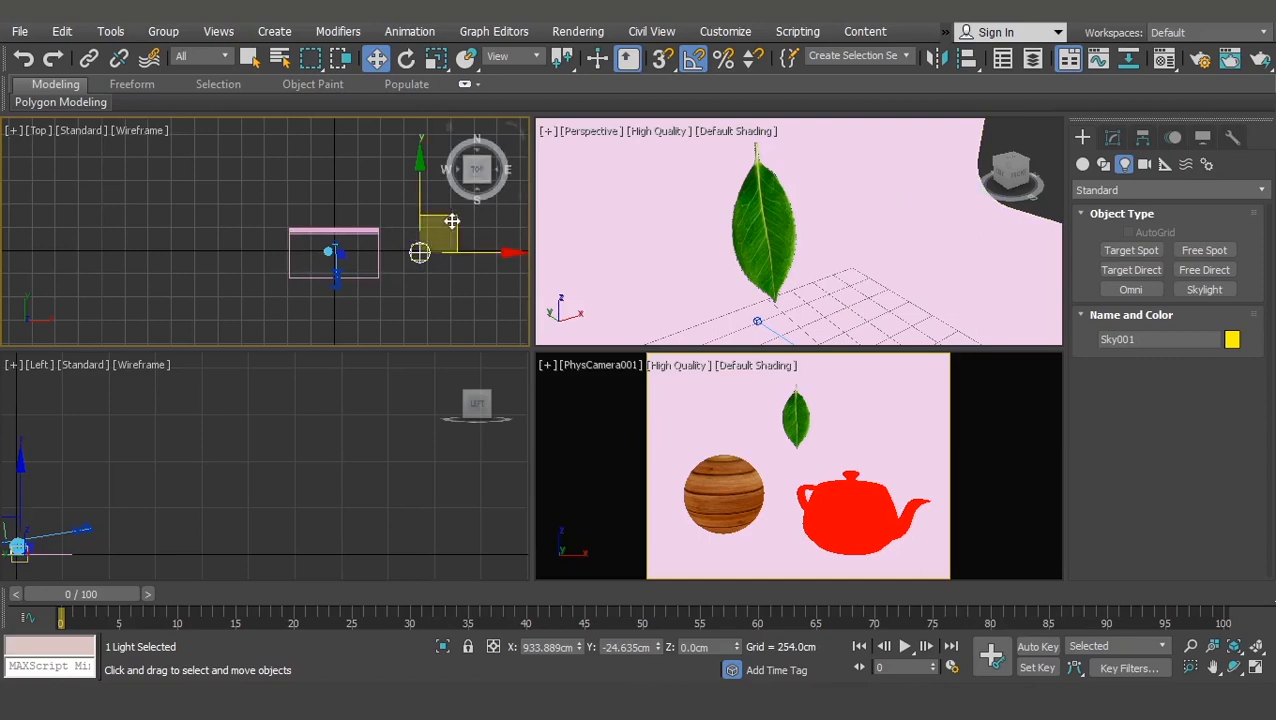
{"action": "left_click_drag", "start_coordinate": [483, 253], "coordinate": [436, 208]}
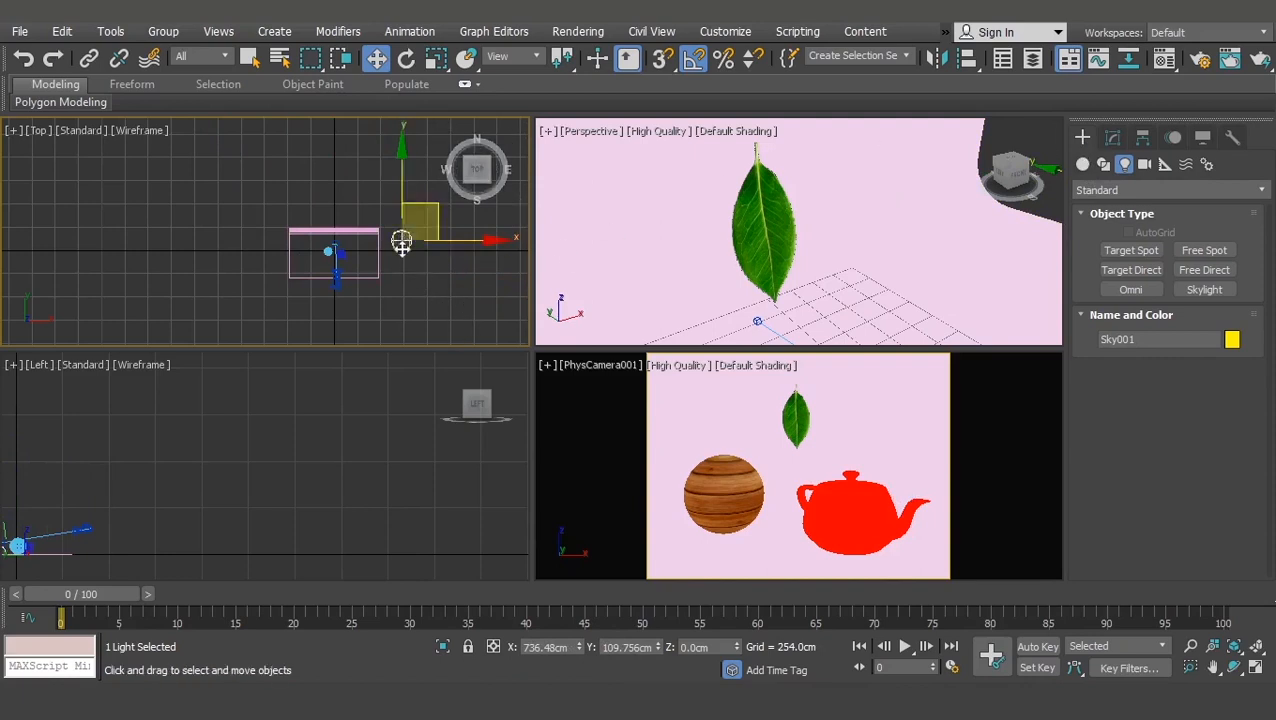
{"action": "left_click", "coordinate": [407, 265]}
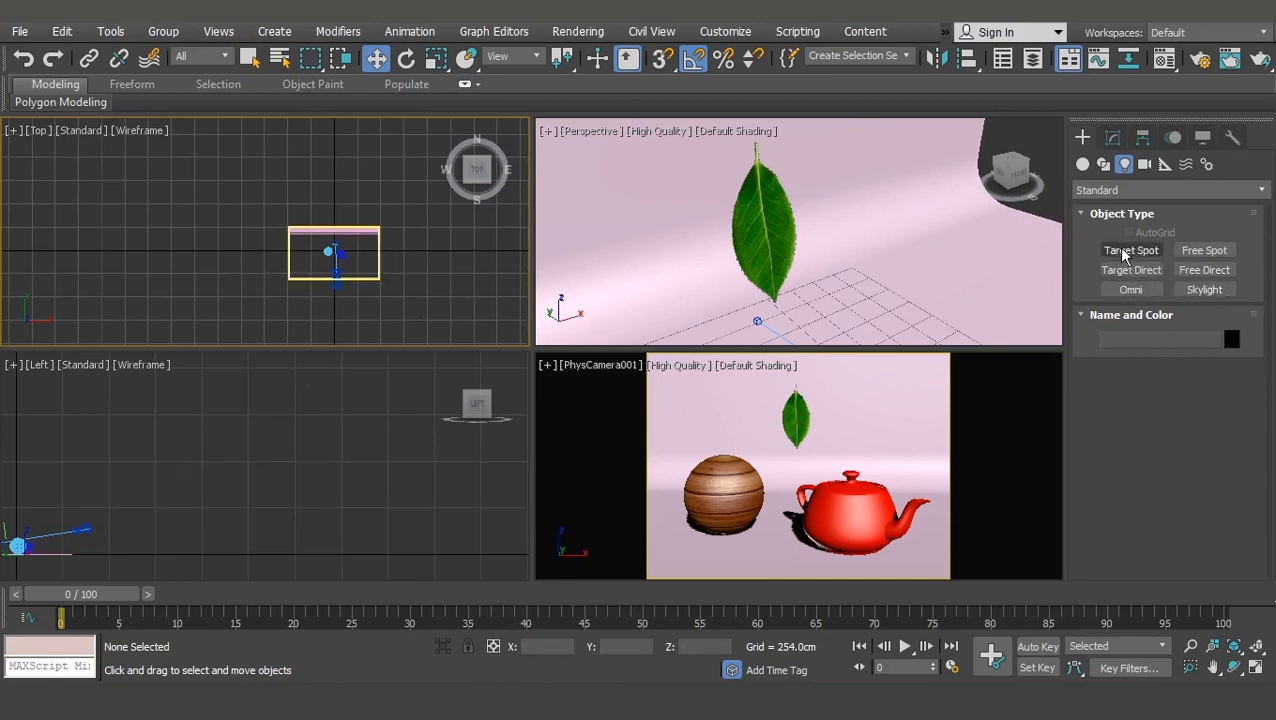
Step: Create a Target Spot light in the top view, starting in front of the backdrop and aimed at the leaf plane
{"action": "left_click", "coordinate": [1124, 256]}
{"action": "scroll", "coordinate": [313, 231], "scroll_direction": "up", "scroll_amount": 3}
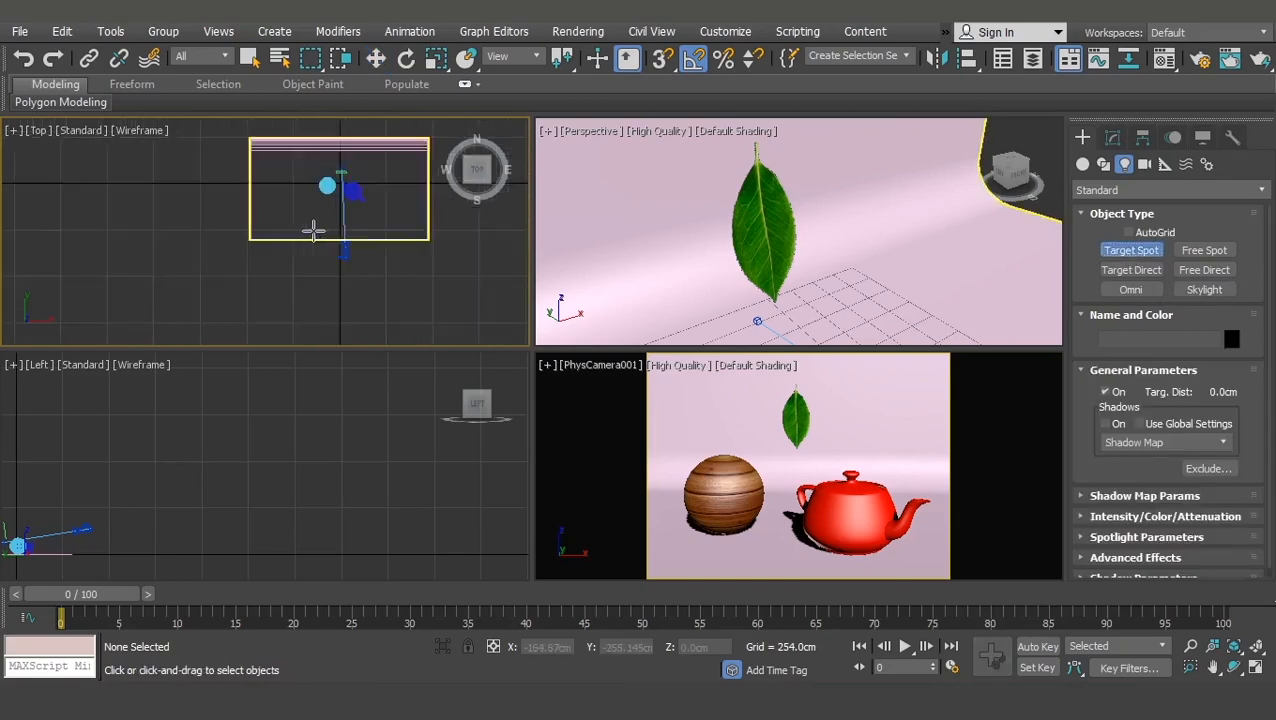
{"action": "scroll", "coordinate": [315, 231], "scroll_direction": "up", "scroll_amount": 5}
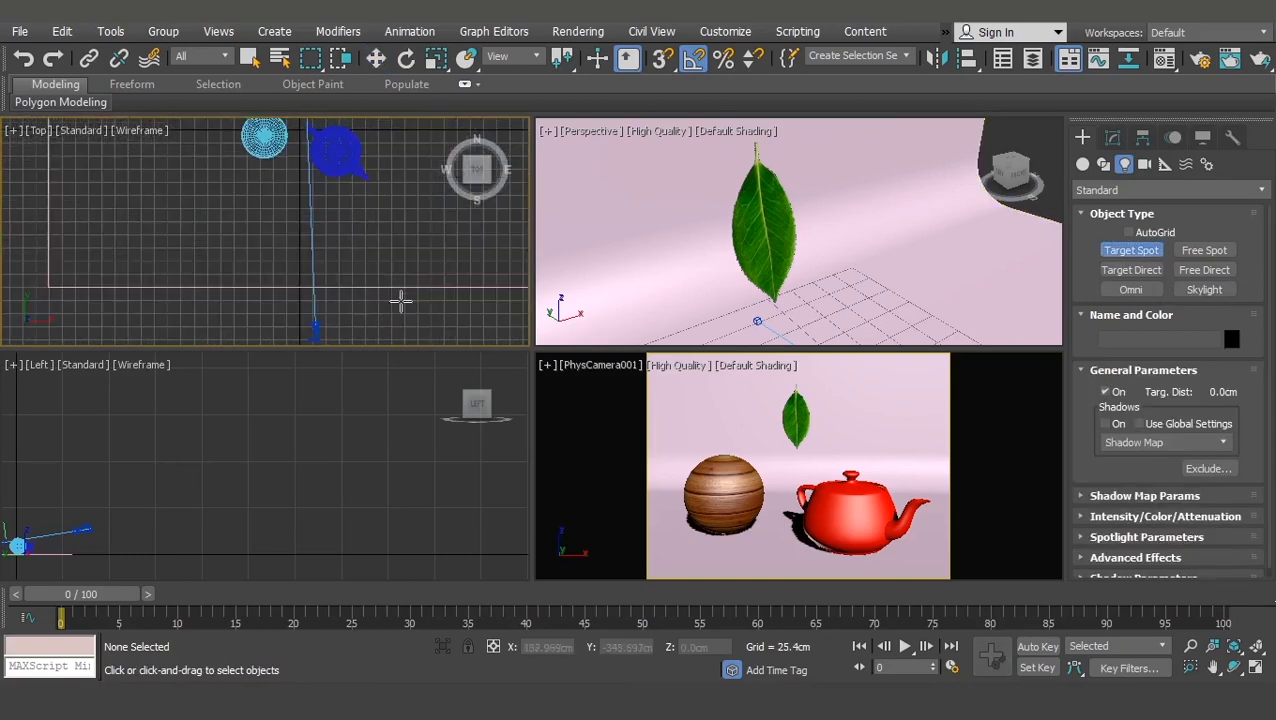
{"action": "scroll", "coordinate": [400, 300], "scroll_direction": "down", "scroll_amount": 2}
{"action": "left_click_drag", "start_coordinate": [401, 330], "coordinate": [336, 162]}
{"action": "key", "text": "w"}
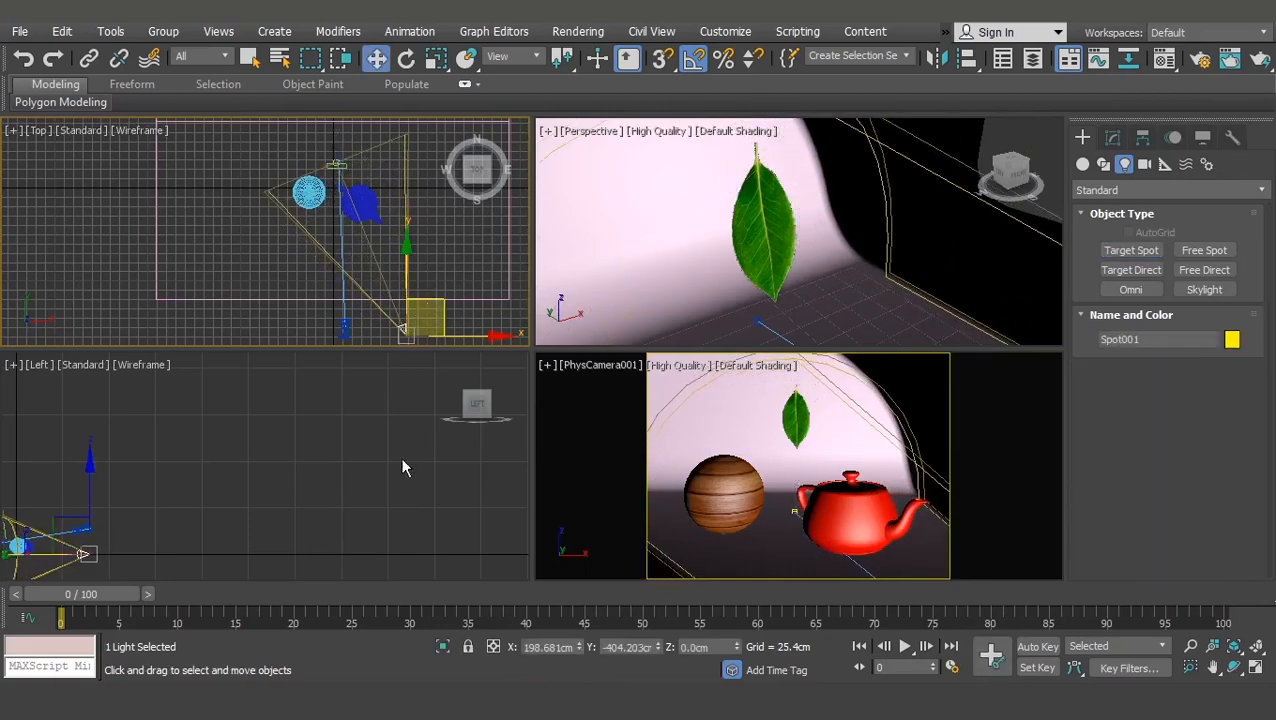
Step: Raise the spotlight in the left view to a height of about 346 cm so it shines down on the objects
{"action": "middle_click_drag", "start_coordinate": [123, 534], "coordinate": [311, 438]}
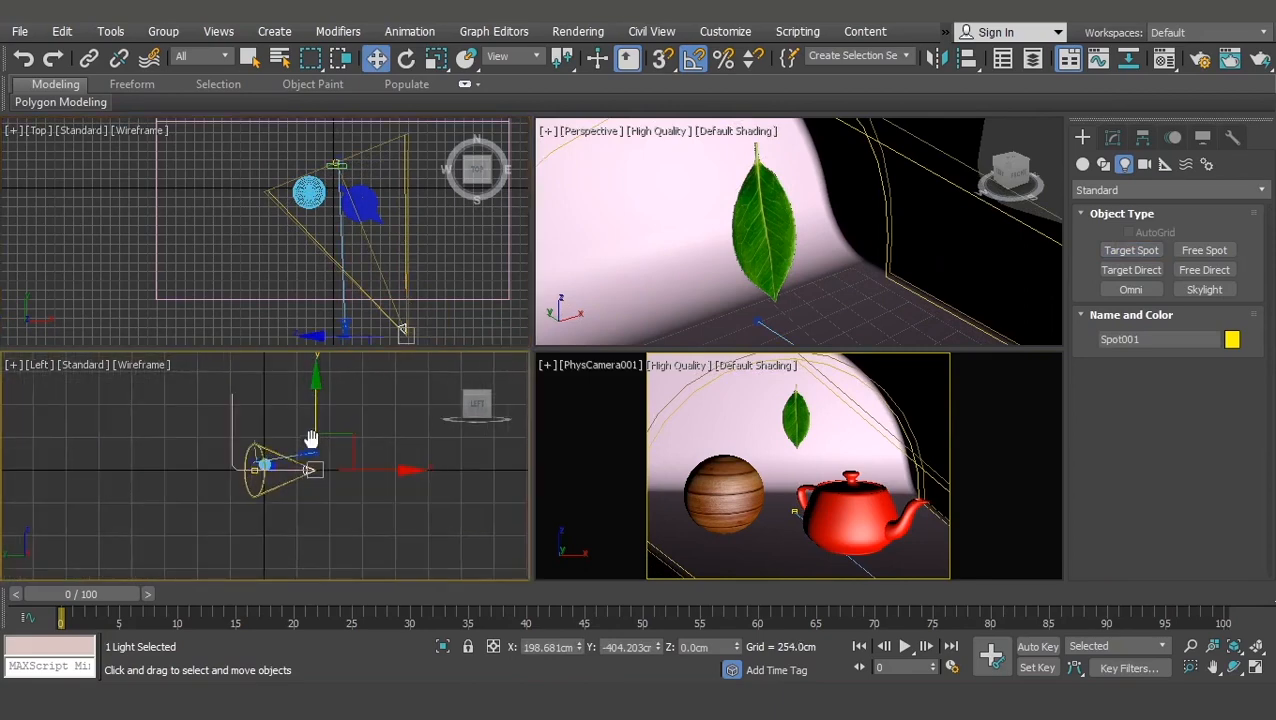
{"action": "scroll", "coordinate": [280, 485], "scroll_direction": "up", "scroll_amount": 3}
{"action": "left_click_drag", "start_coordinate": [283, 488], "coordinate": [295, 400]}
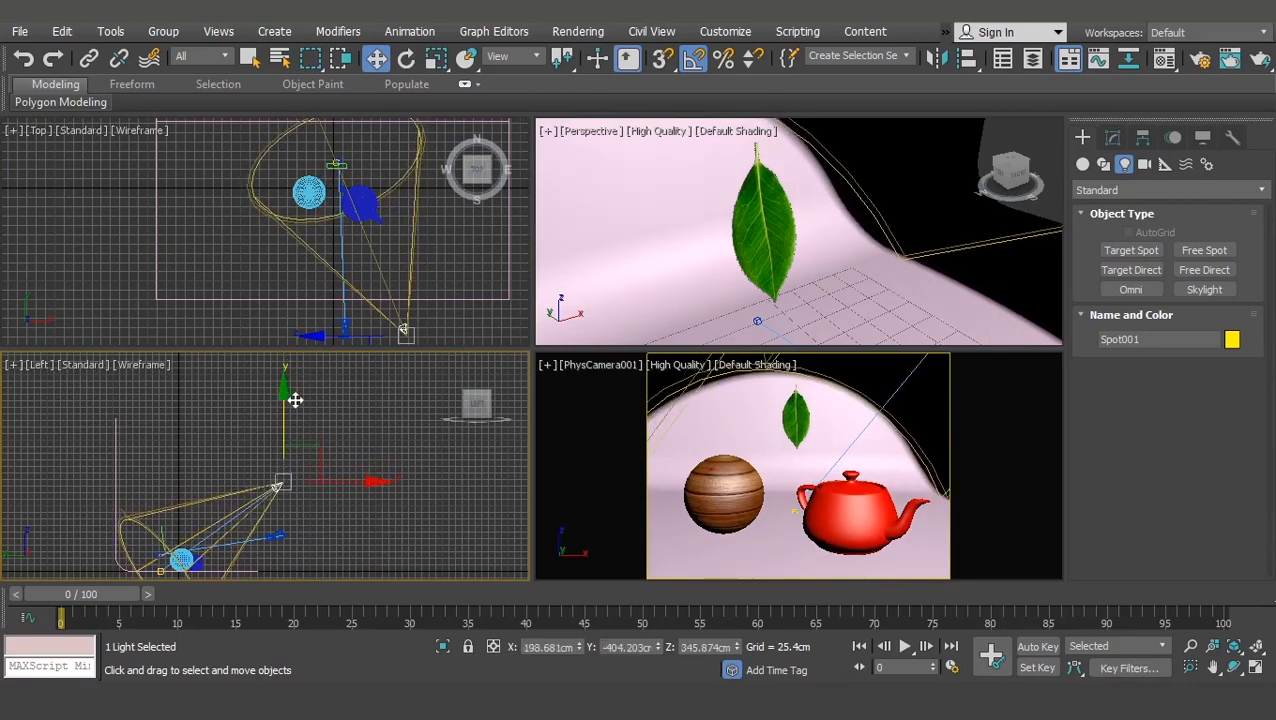
Step: Move the spotlight's target sideways to about X 32 cm in the top view and up to about Z 36 cm in the left view
{"action": "left_click", "coordinate": [402, 322]}
{"action": "scroll", "coordinate": [400, 315], "scroll_direction": "up", "scroll_amount": 5}
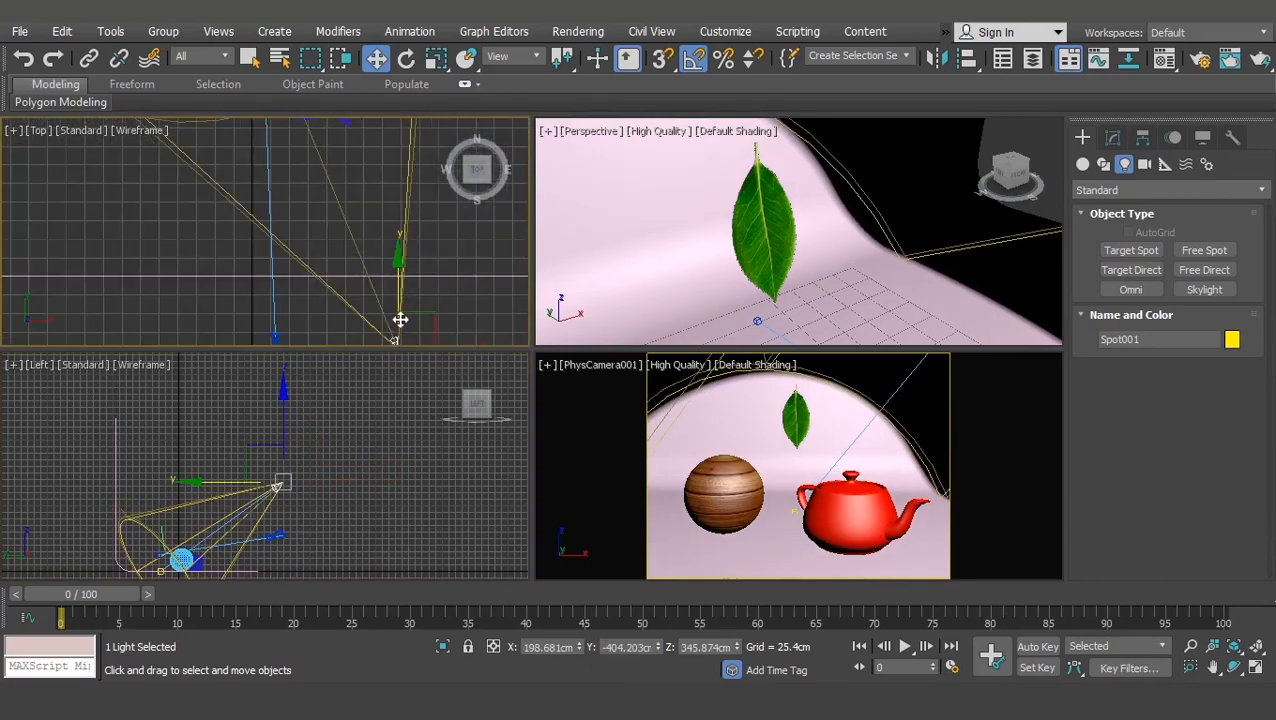
{"action": "scroll", "coordinate": [313, 165], "scroll_direction": "down", "scroll_amount": 5}
{"action": "left_click", "coordinate": [288, 185]}
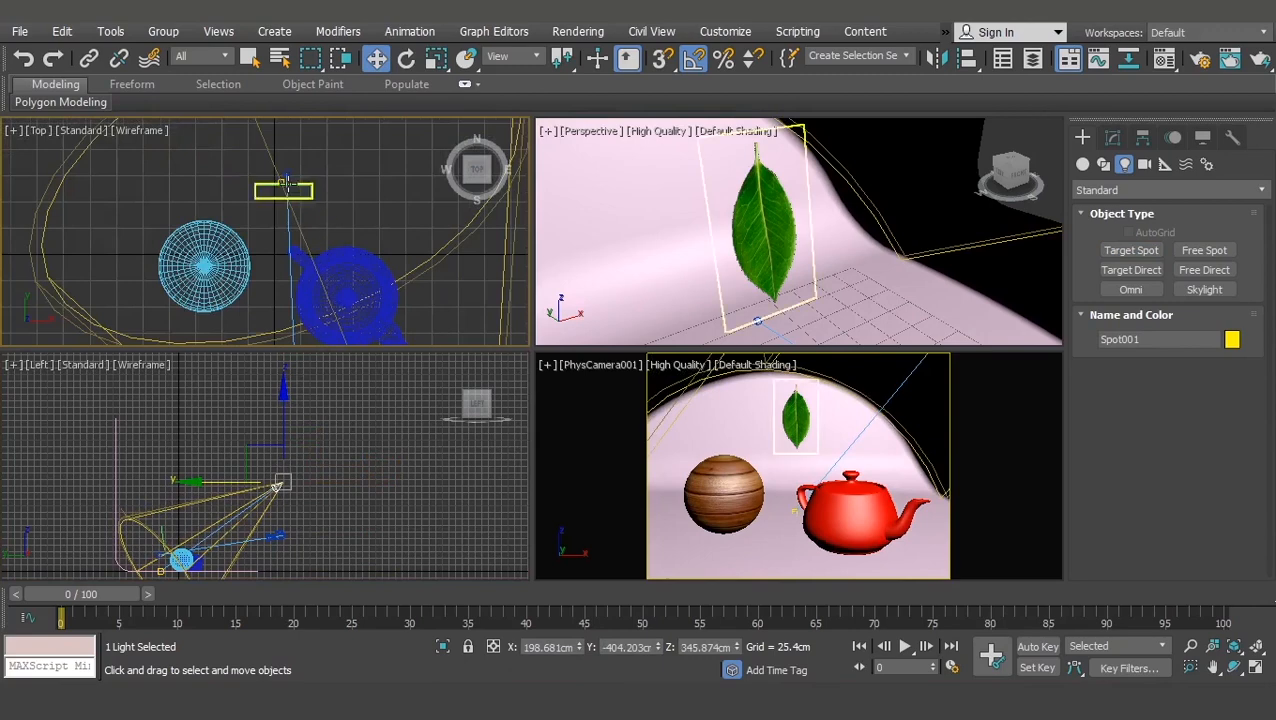
{"action": "left_click", "coordinate": [279, 179]}
{"action": "left_click", "coordinate": [279, 179]}
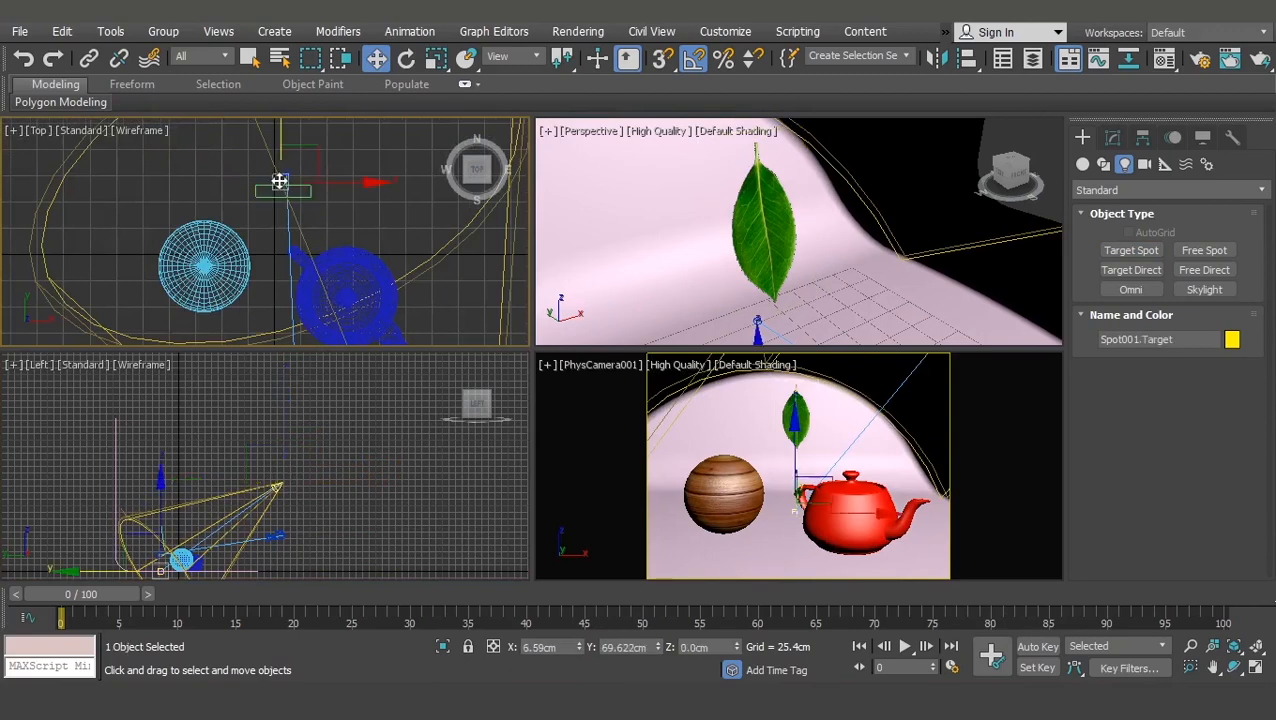
{"action": "scroll", "coordinate": [350, 184], "scroll_direction": "down", "scroll_amount": 3}
{"action": "left_click_drag", "start_coordinate": [361, 179], "coordinate": [374, 179]}
{"action": "scroll", "coordinate": [207, 469], "scroll_direction": "down", "scroll_amount": 2}
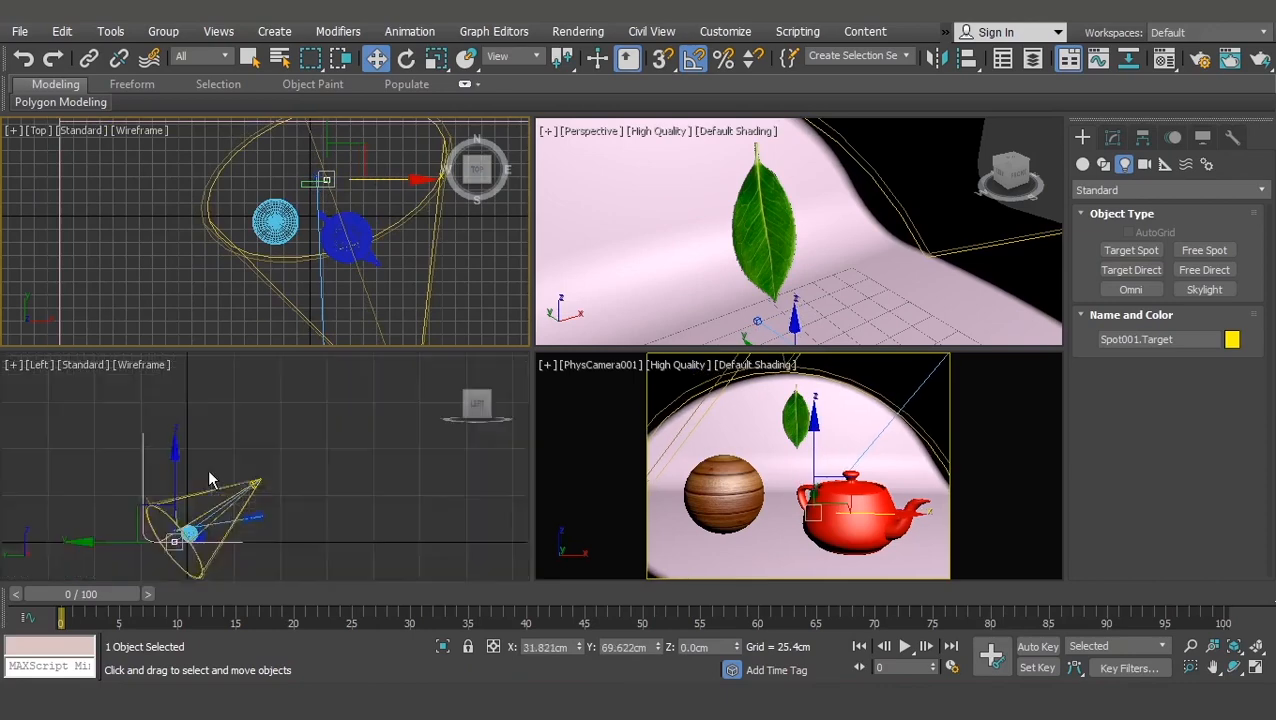
{"action": "middle_click_drag", "start_coordinate": [207, 469], "coordinate": [191, 399]}
{"action": "left_click_drag", "start_coordinate": [191, 399], "coordinate": [191, 390]}
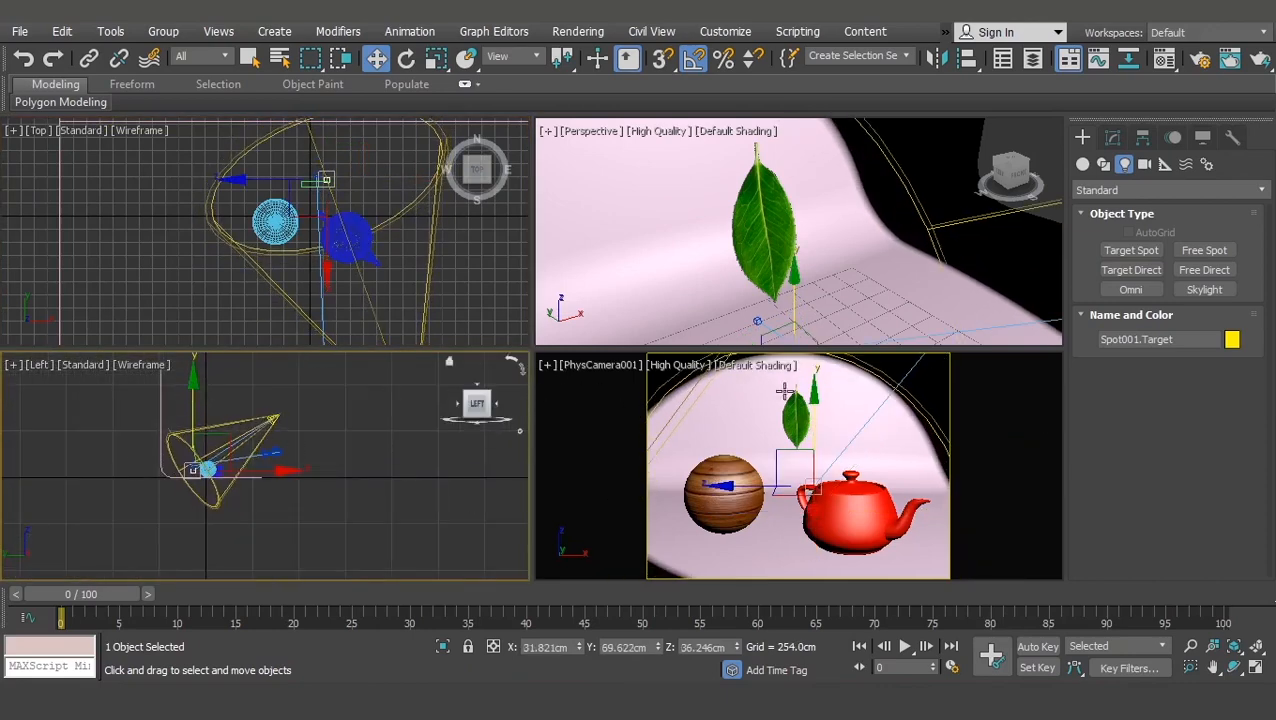
Step: Render the camera view to check the spotlight's illumination, and minimize the rendered frame
{"action": "right_click", "coordinate": [1005, 404]}
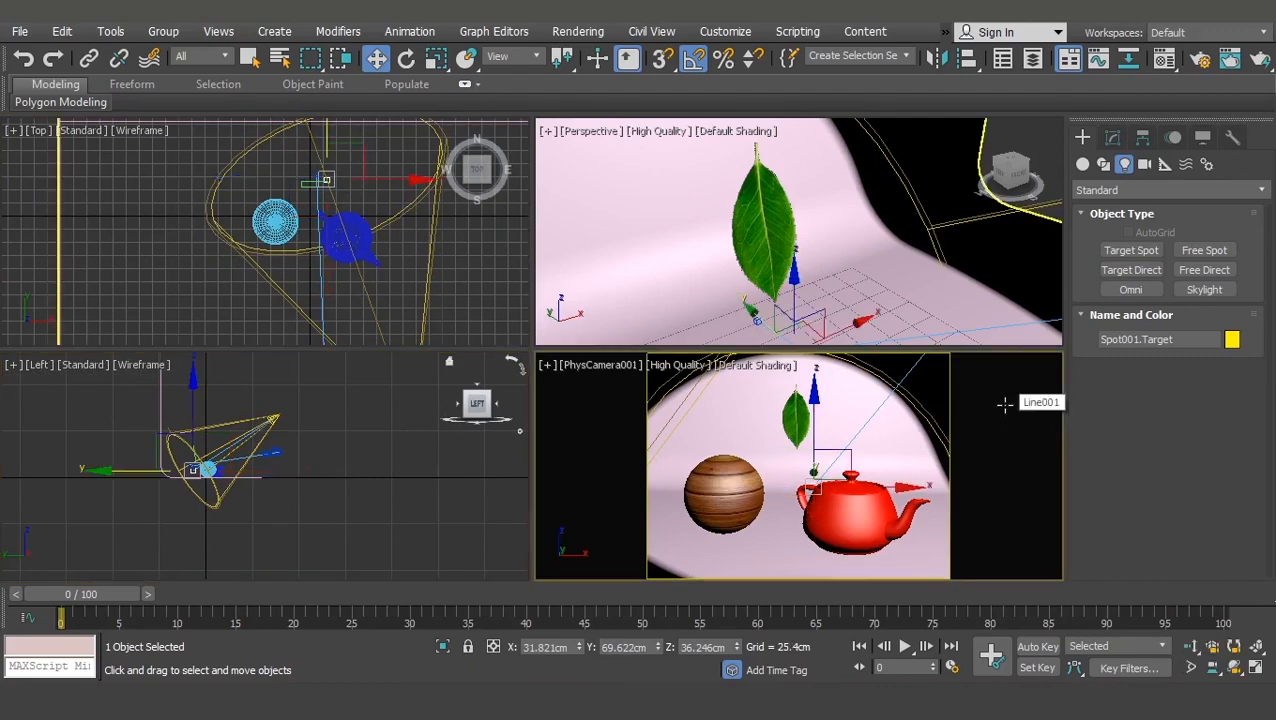
{"action": "key", "text": "shift+q"}
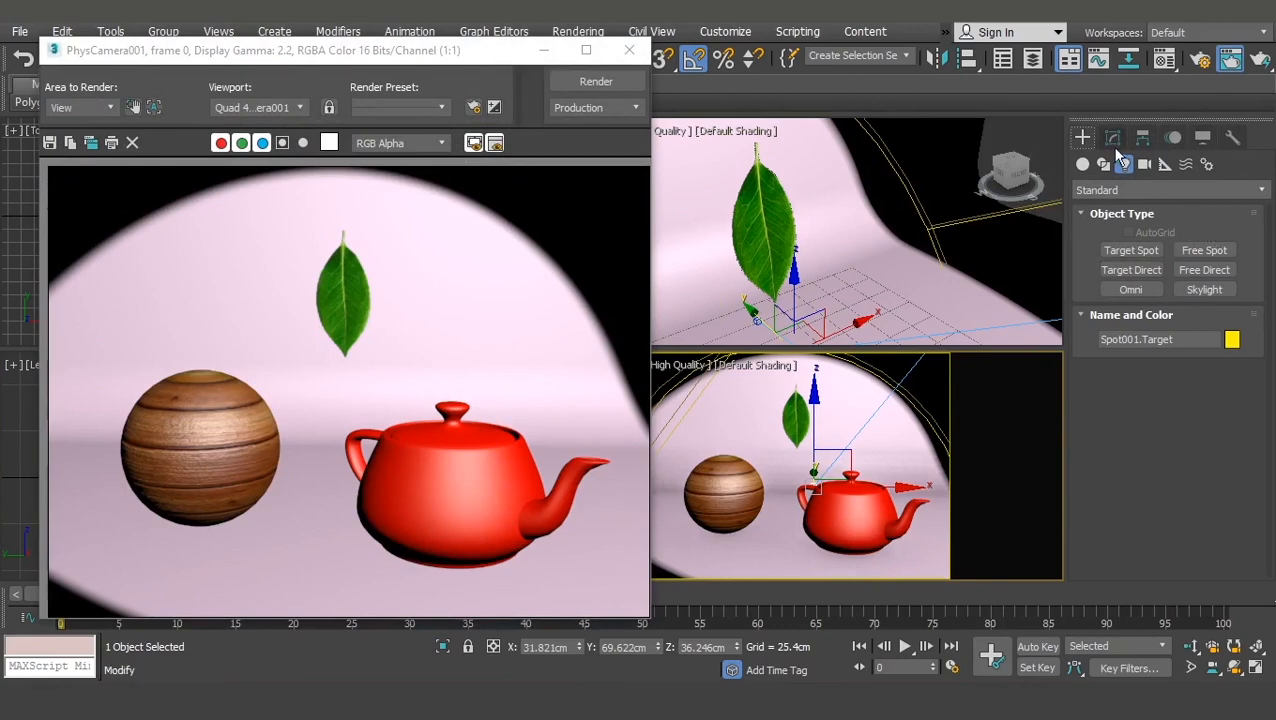
{"action": "left_click", "coordinate": [544, 50]}
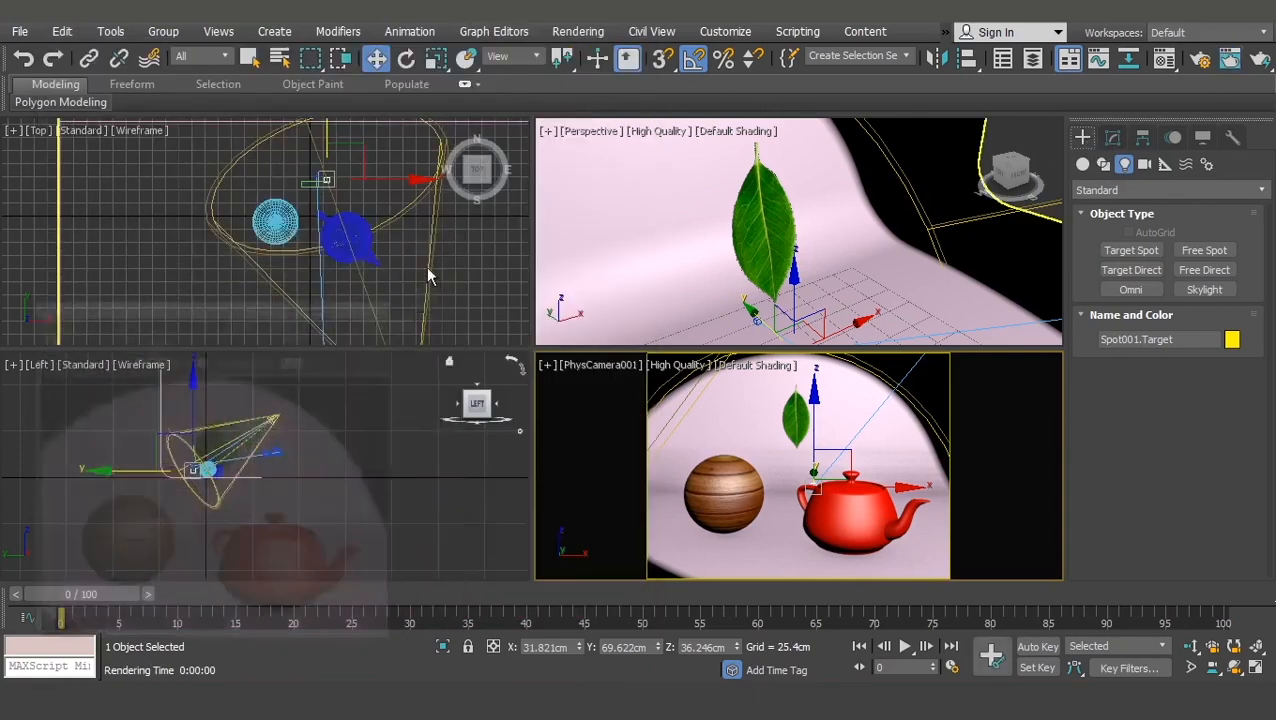
Step: Select the spotlight itself in the top view, without its target line, and display its editable parameters
{"action": "scroll", "coordinate": [409, 282], "scroll_direction": "up", "scroll_amount": 3}
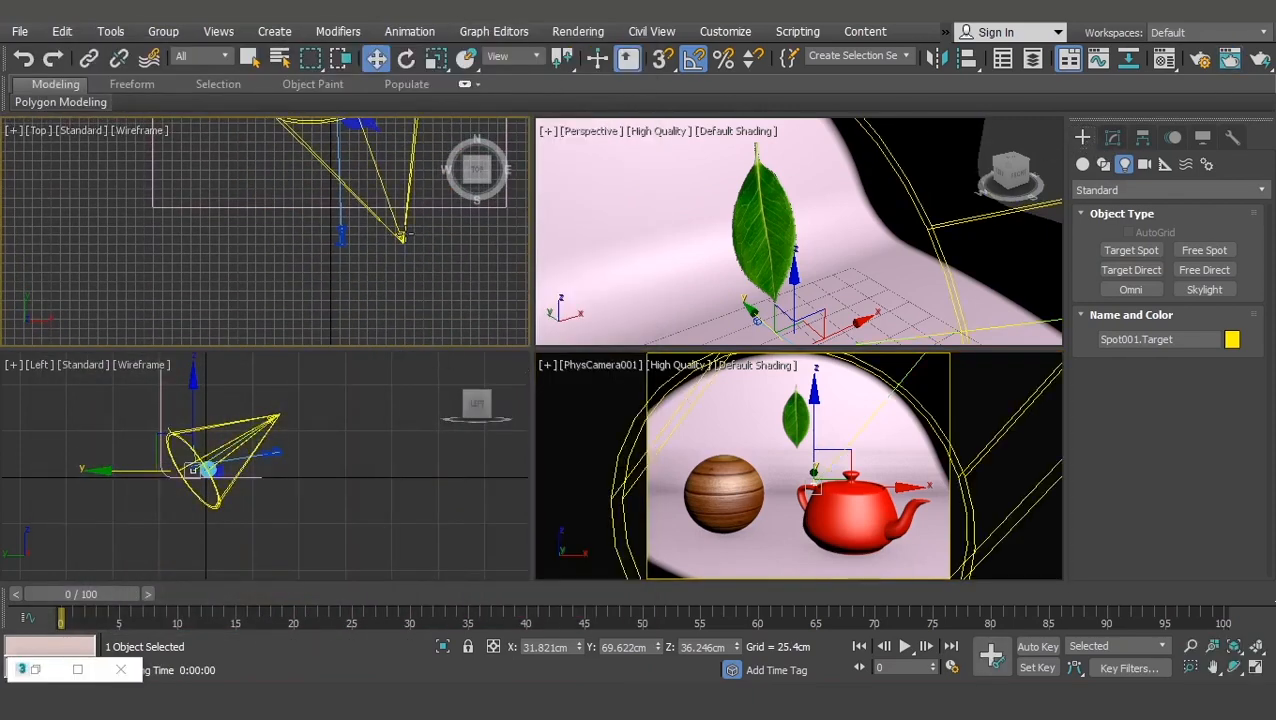
{"action": "left_click", "coordinate": [404, 238]}
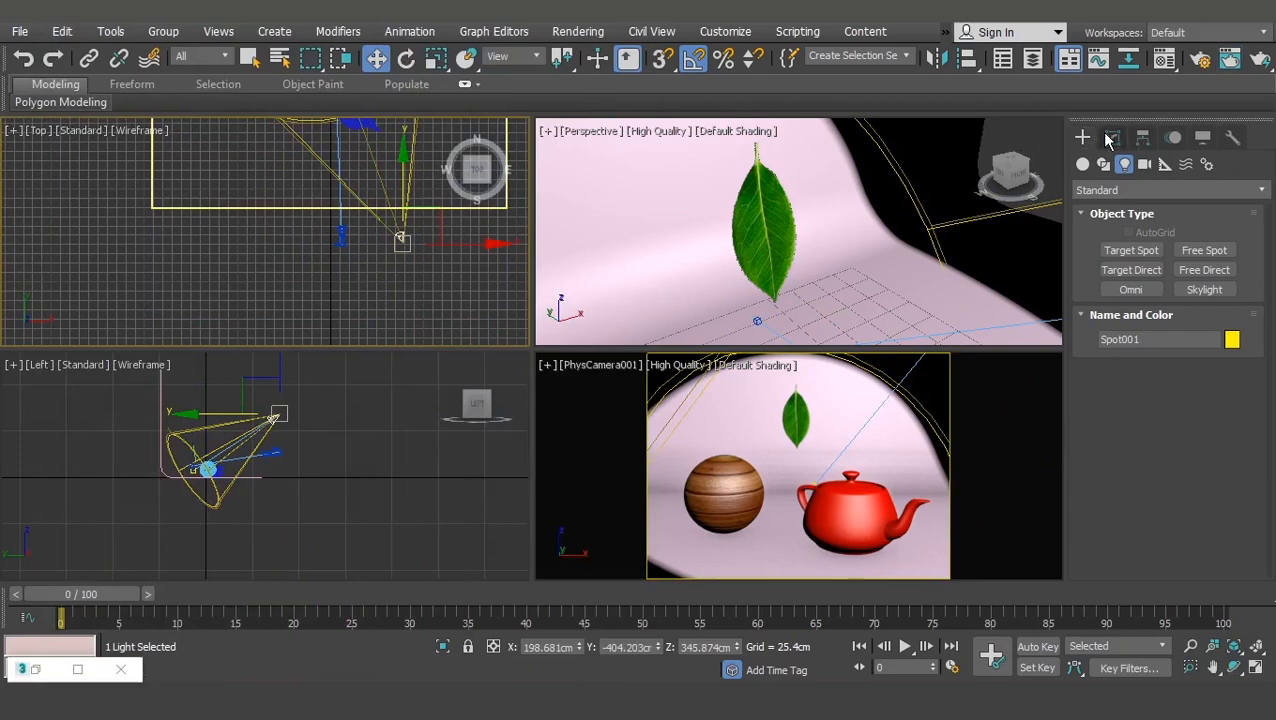
{"action": "left_click", "coordinate": [1112, 137]}
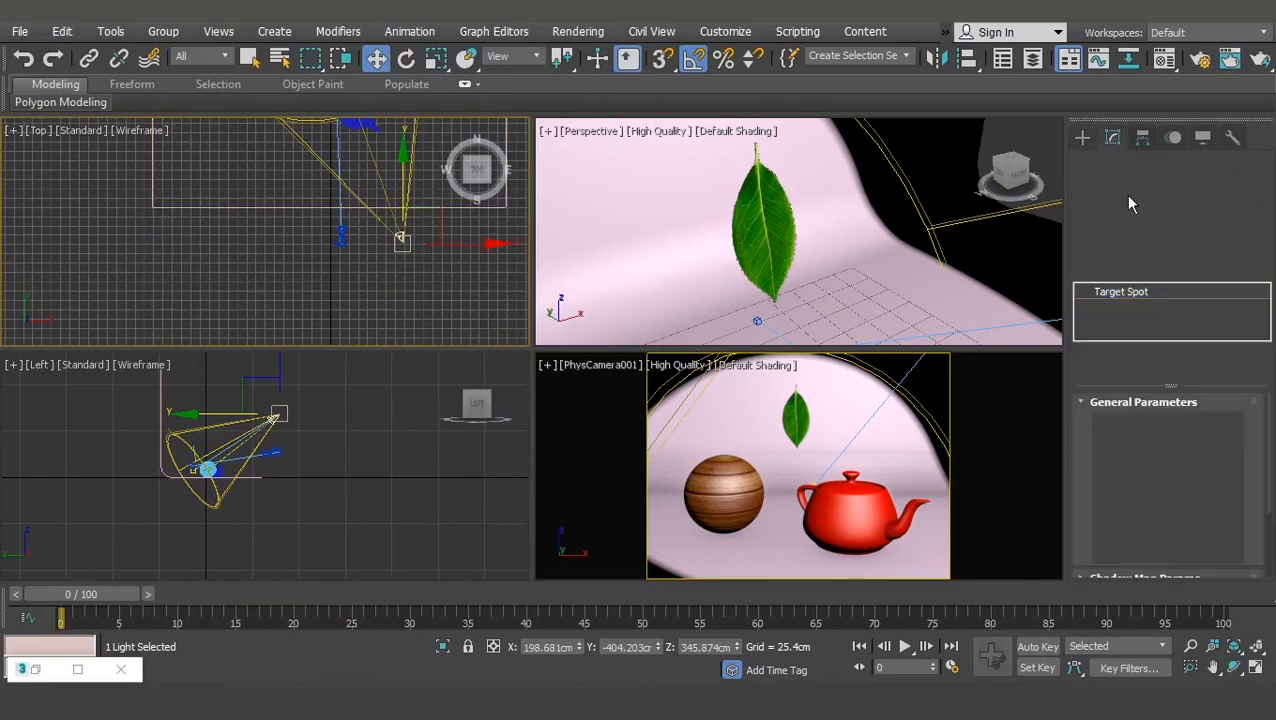
{"action": "left_click", "coordinate": [401, 268]}
{"action": "left_click", "coordinate": [399, 236]}
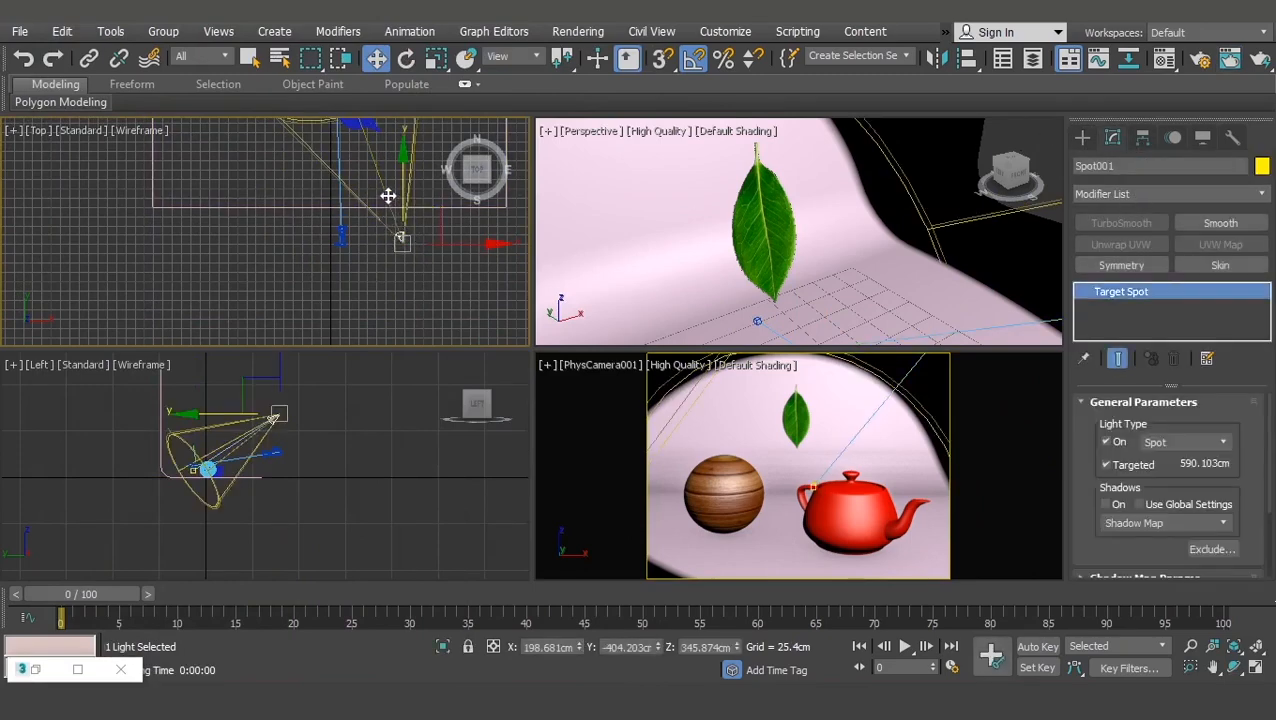
{"action": "left_click", "coordinate": [375, 254]}
{"action": "left_click", "coordinate": [843, 208]}
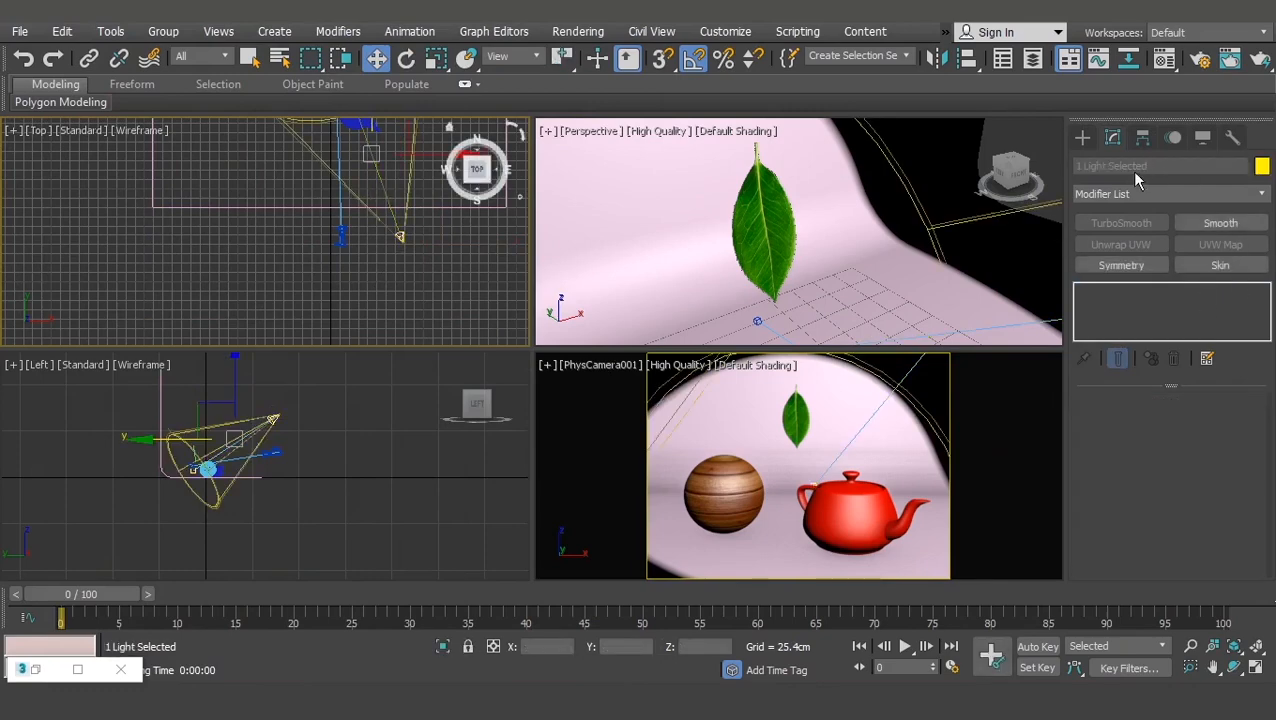
{"action": "left_click", "coordinate": [410, 256]}
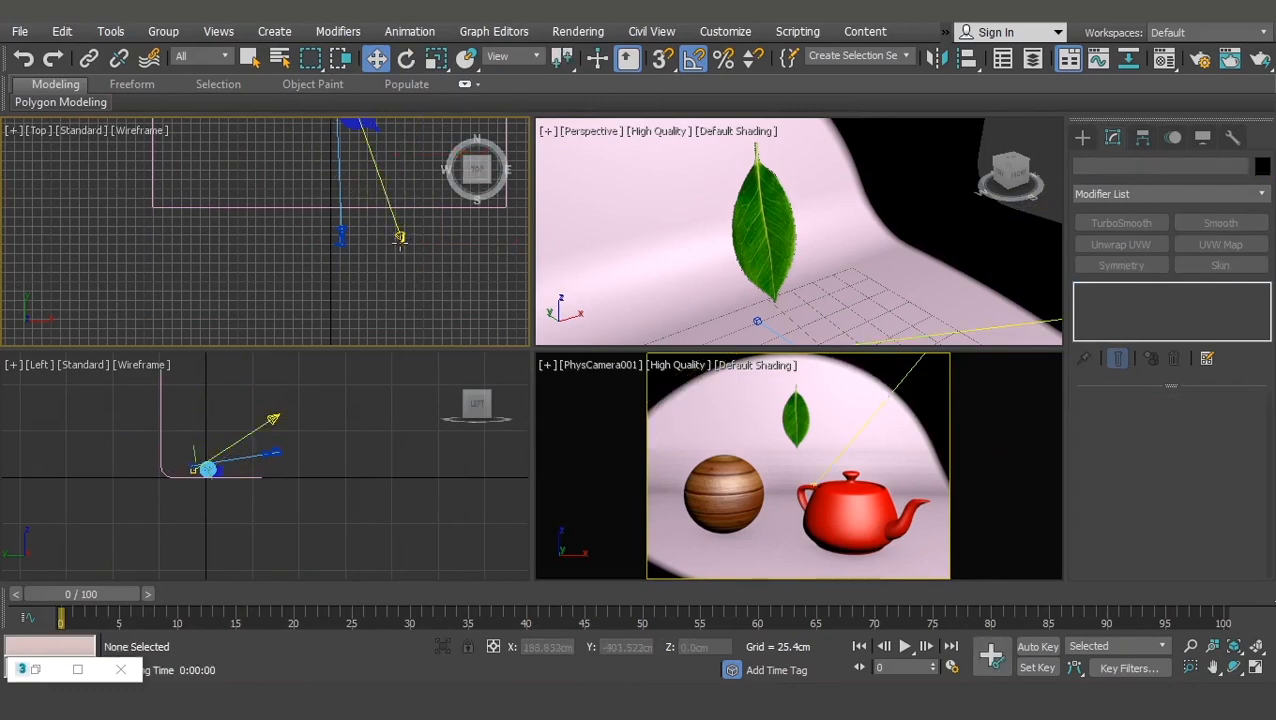
{"action": "left_click", "coordinate": [399, 237]}
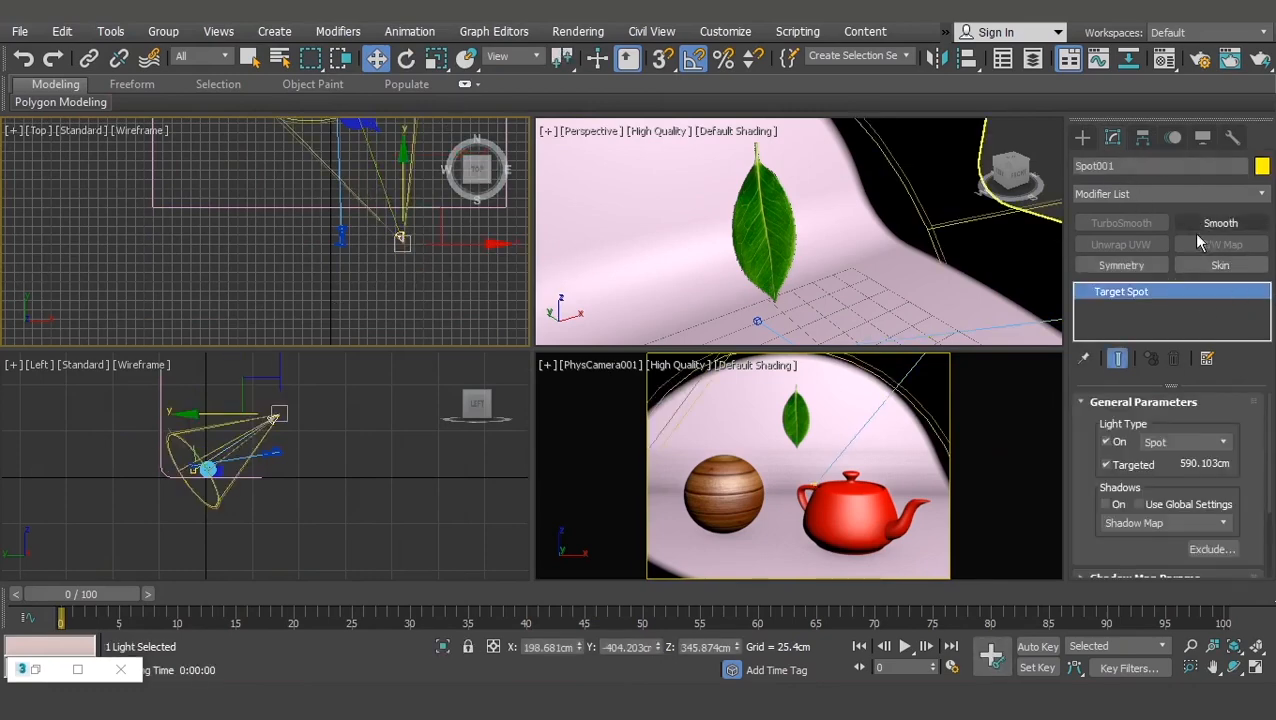
Step: Switch the spotlight off and on to compare its effect, and look through the available light types, keeping Spot
{"action": "scroll", "coordinate": [1262, 435], "scroll_direction": "down", "scroll_amount": 1}
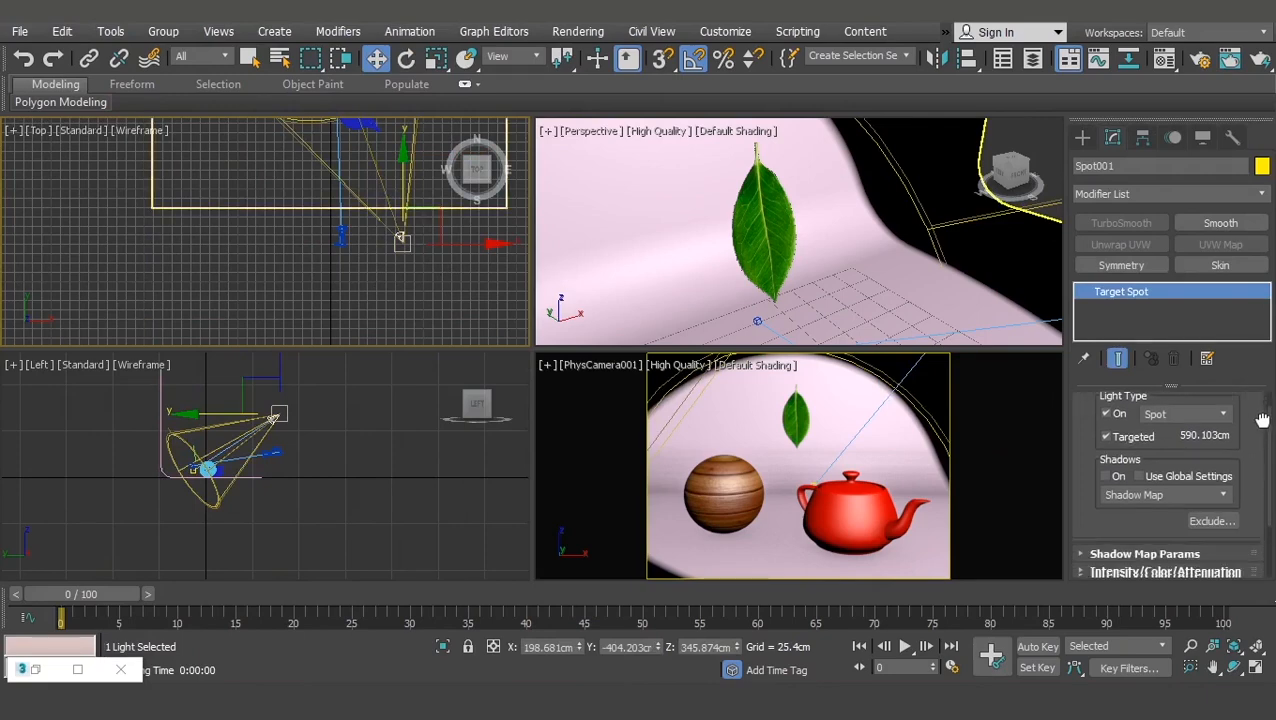
{"action": "scroll", "coordinate": [1262, 478], "scroll_direction": "up", "scroll_amount": 1}
{"action": "left_click", "coordinate": [1107, 443]}
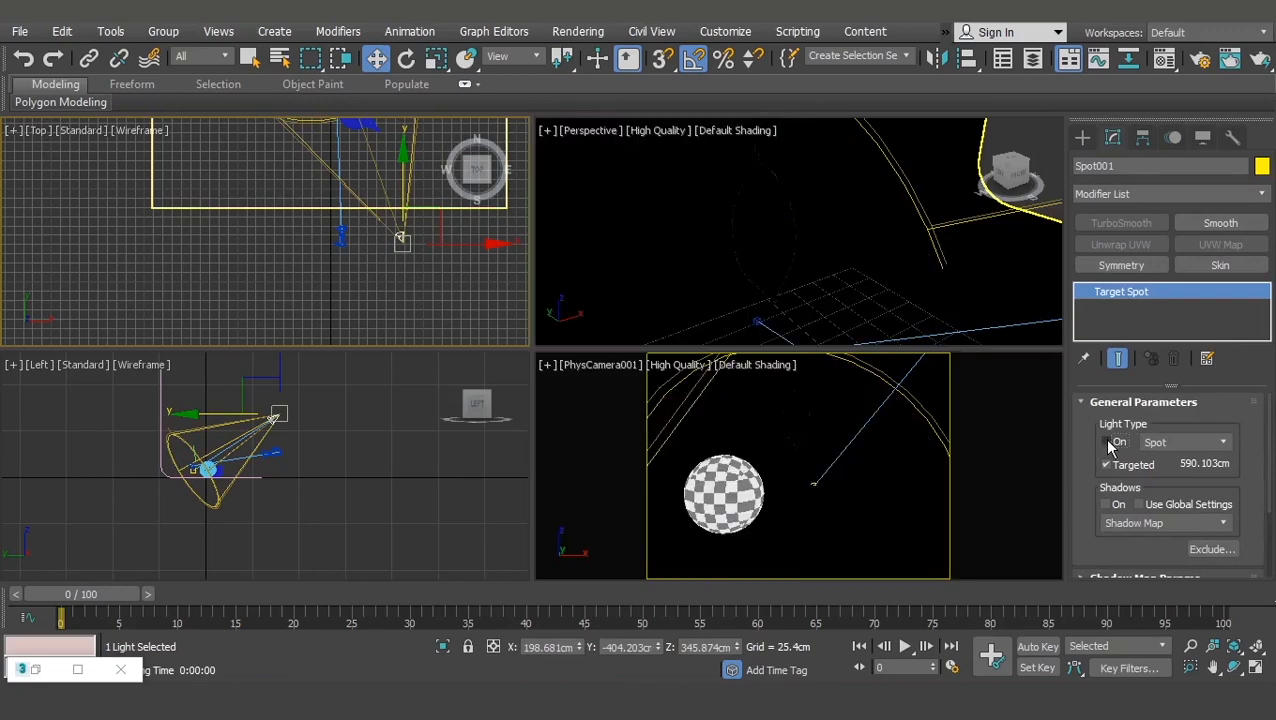
{"action": "left_click", "coordinate": [1107, 443]}
{"action": "left_click", "coordinate": [1107, 443]}
{"action": "left_click", "coordinate": [1107, 443]}
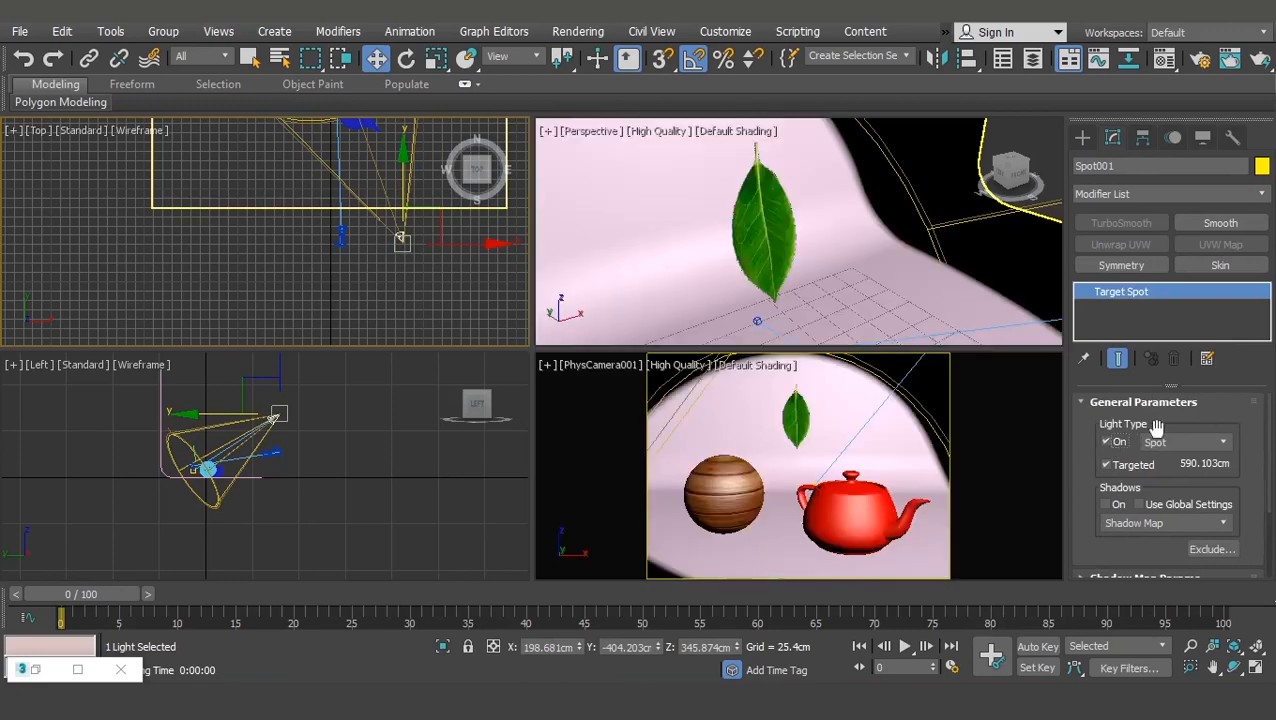
{"action": "left_click", "coordinate": [1196, 445]}
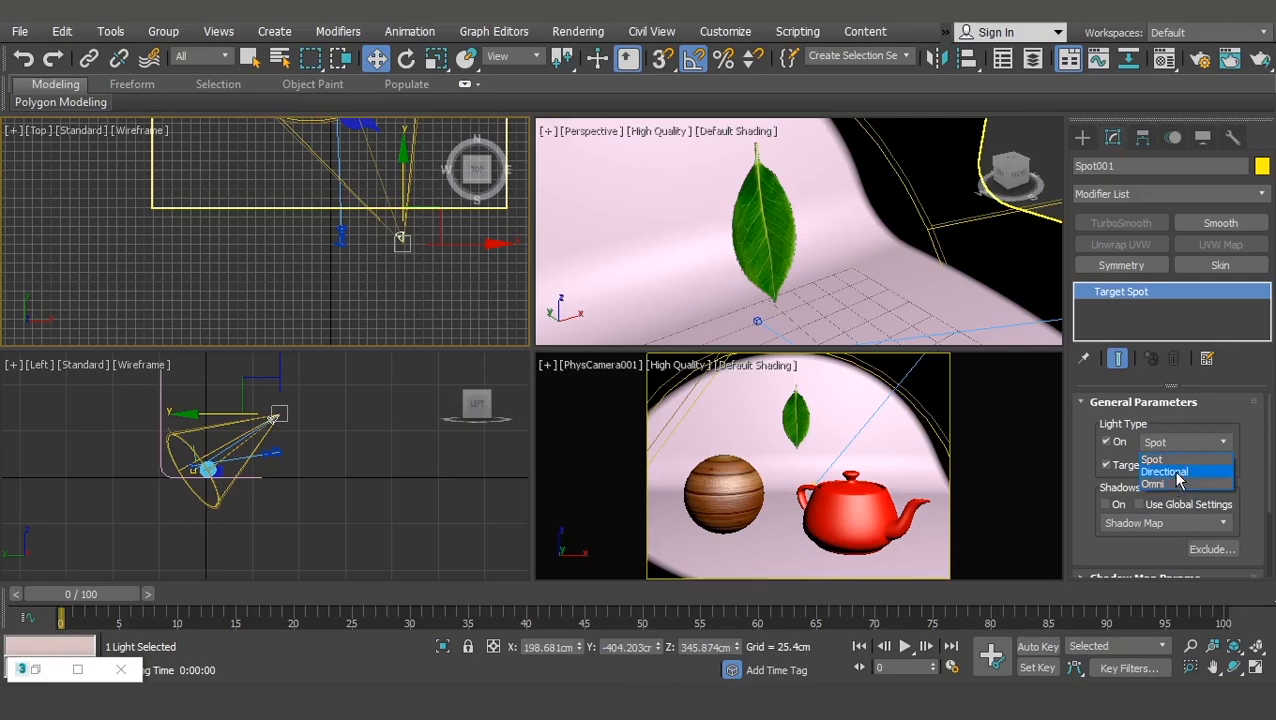
{"action": "left_click", "coordinate": [1260, 443]}
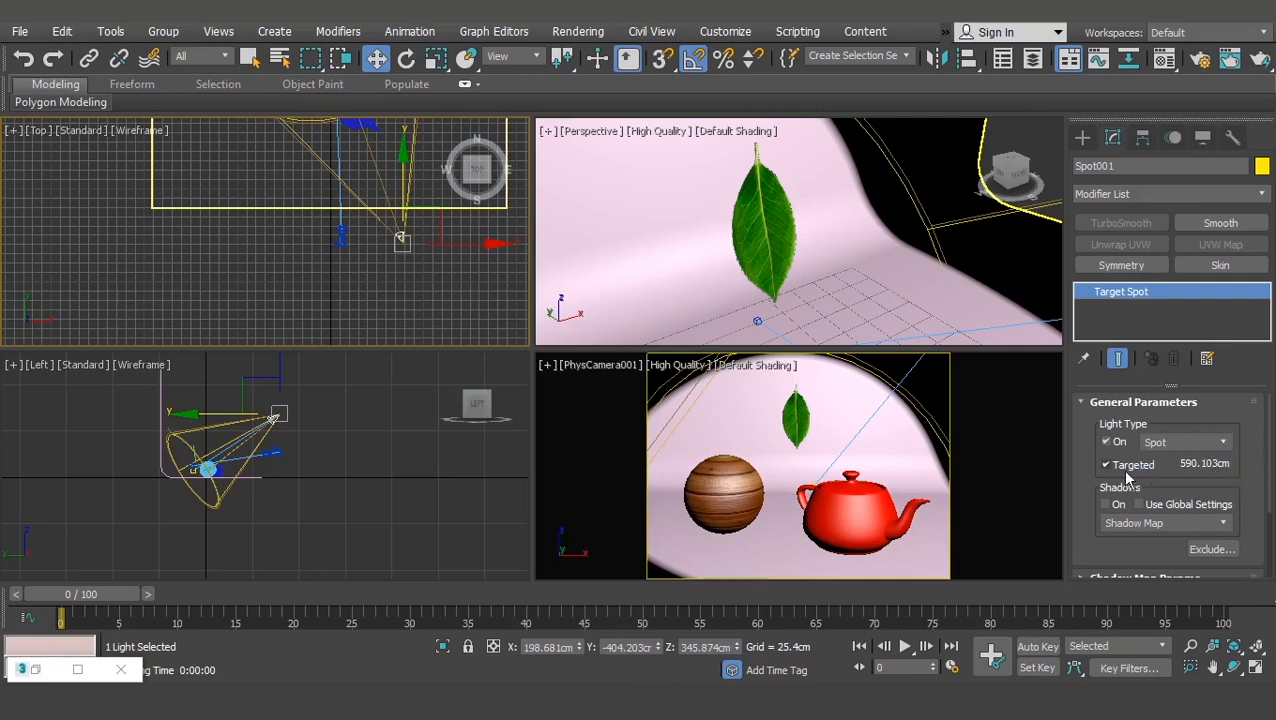
Step: Turn on the spotlight's shadows with the Shadow Map type and render the camera view
{"action": "scroll", "coordinate": [405, 270], "scroll_direction": "down", "scroll_amount": 3}
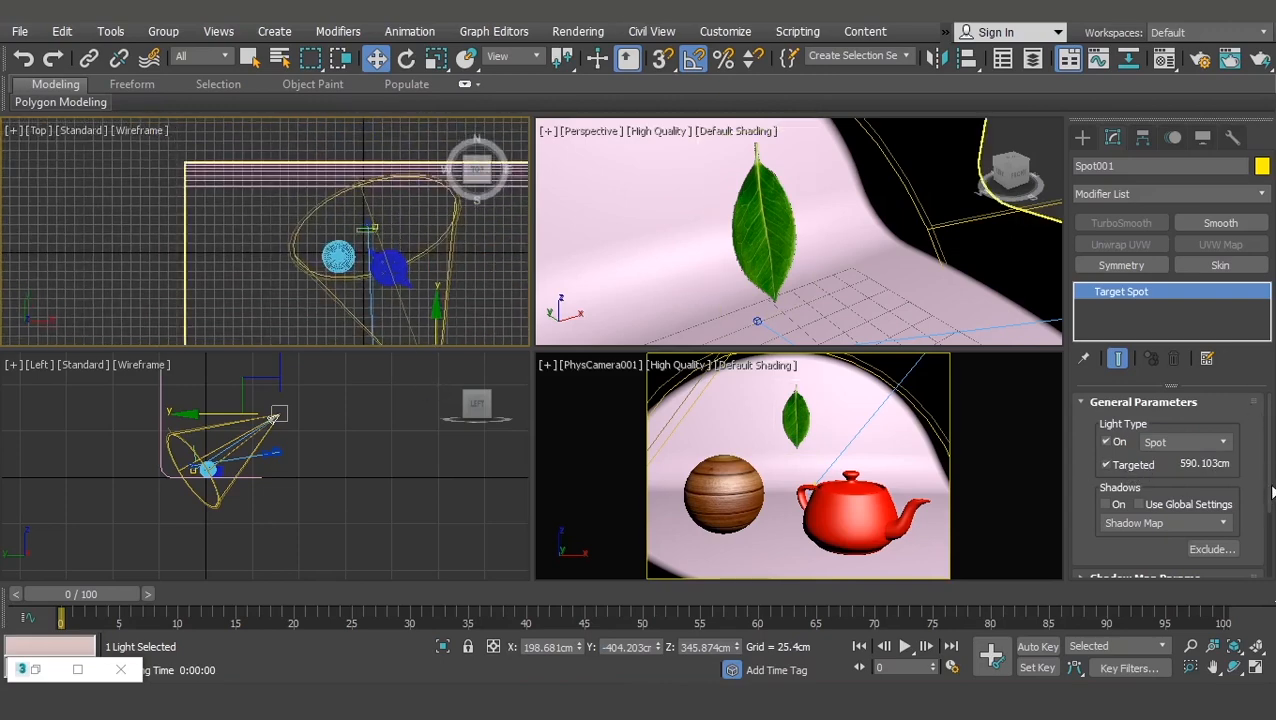
{"action": "scroll", "coordinate": [1092, 503], "scroll_direction": "down", "scroll_amount": 1}
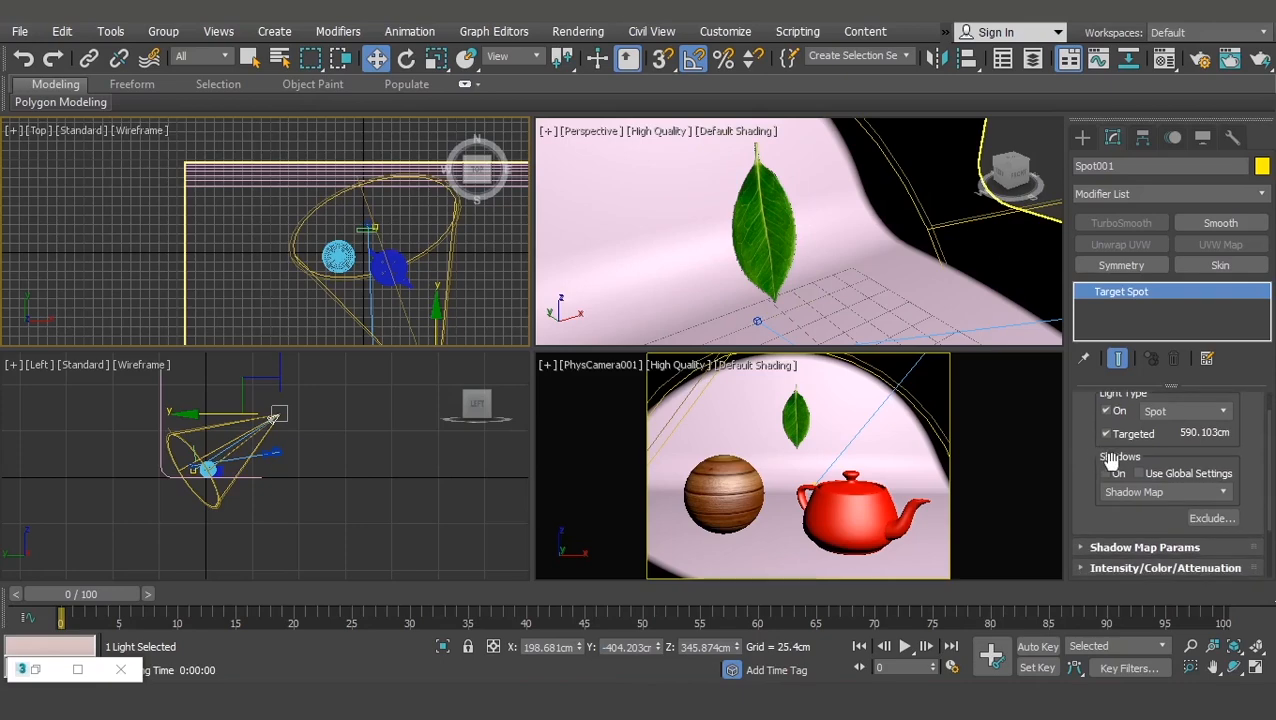
{"action": "left_click", "coordinate": [1117, 476]}
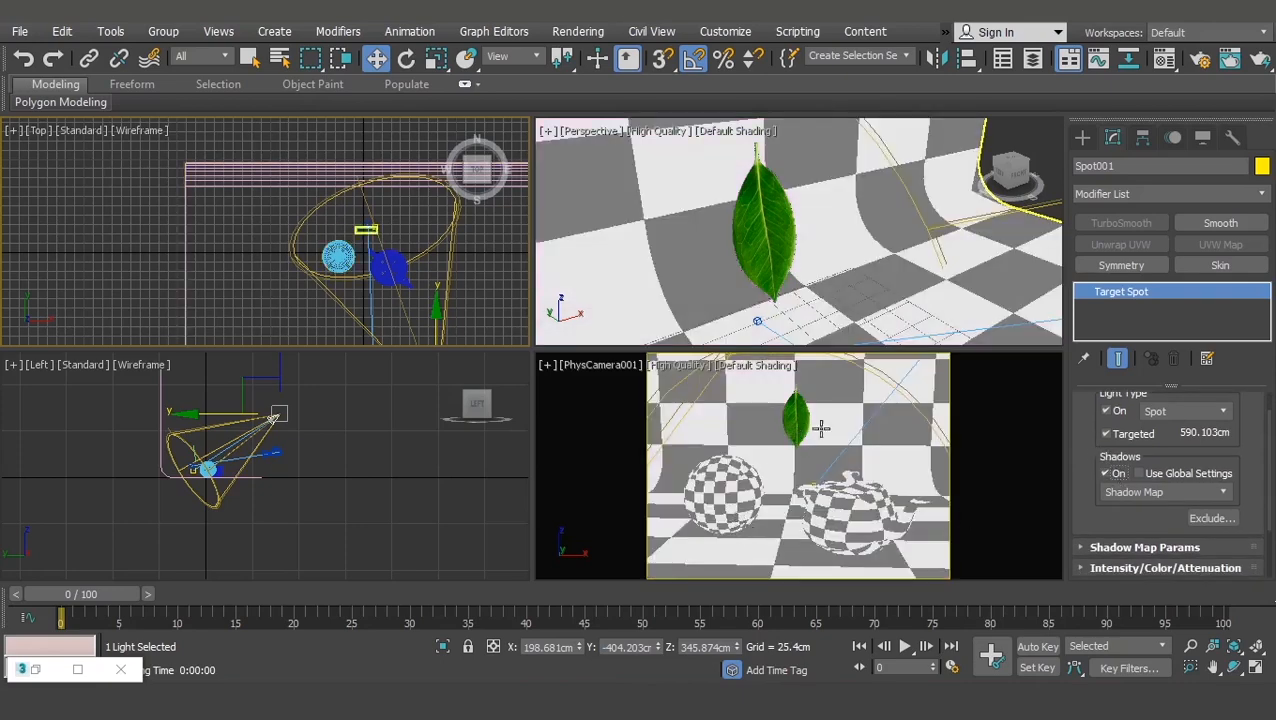
{"action": "right_click", "coordinate": [943, 414]}
{"action": "key", "text": "shift+q"}
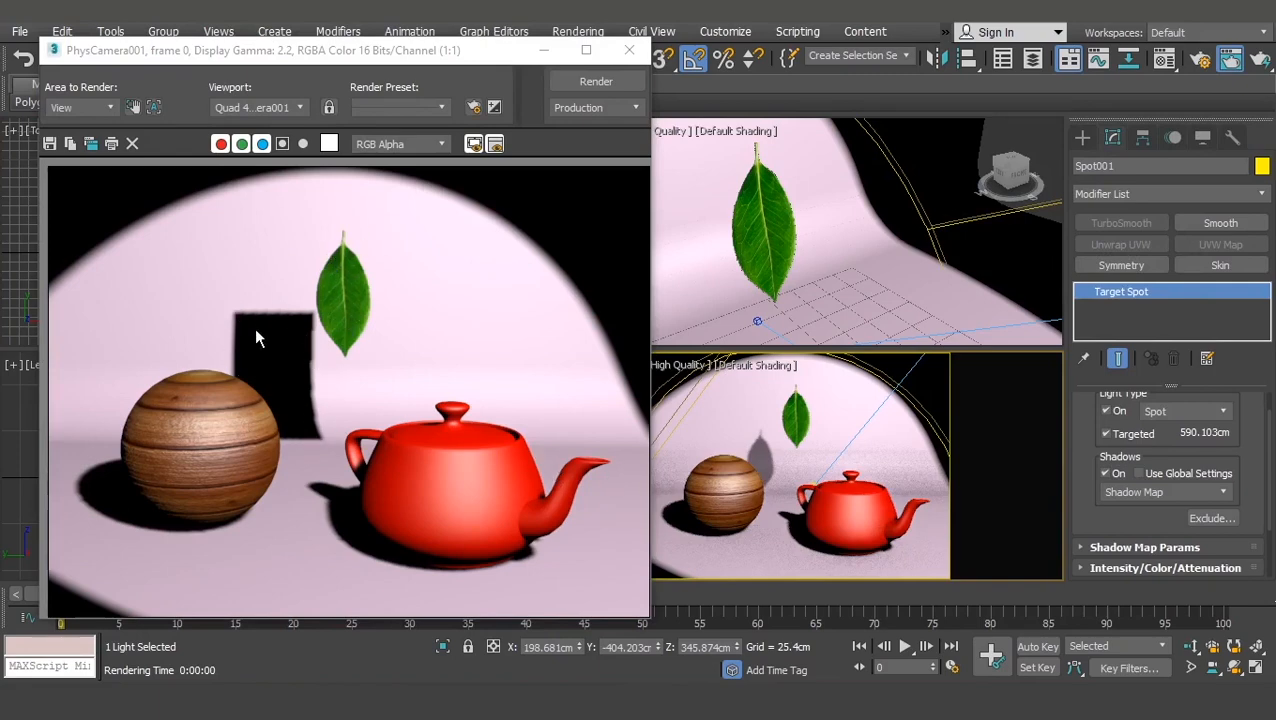
Step: Look through the spotlight's available shadow types, keeping Shadow Map
{"action": "left_click", "coordinate": [1147, 495]}
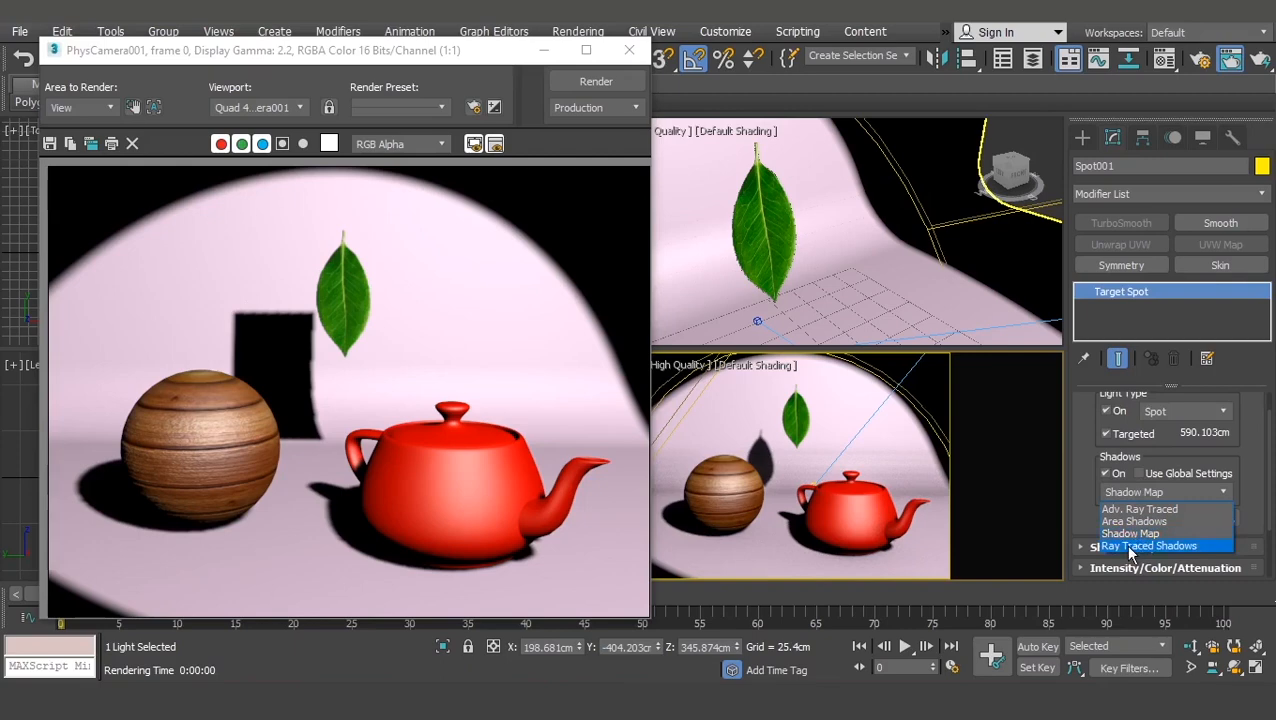
{"action": "left_click", "coordinate": [1133, 533]}
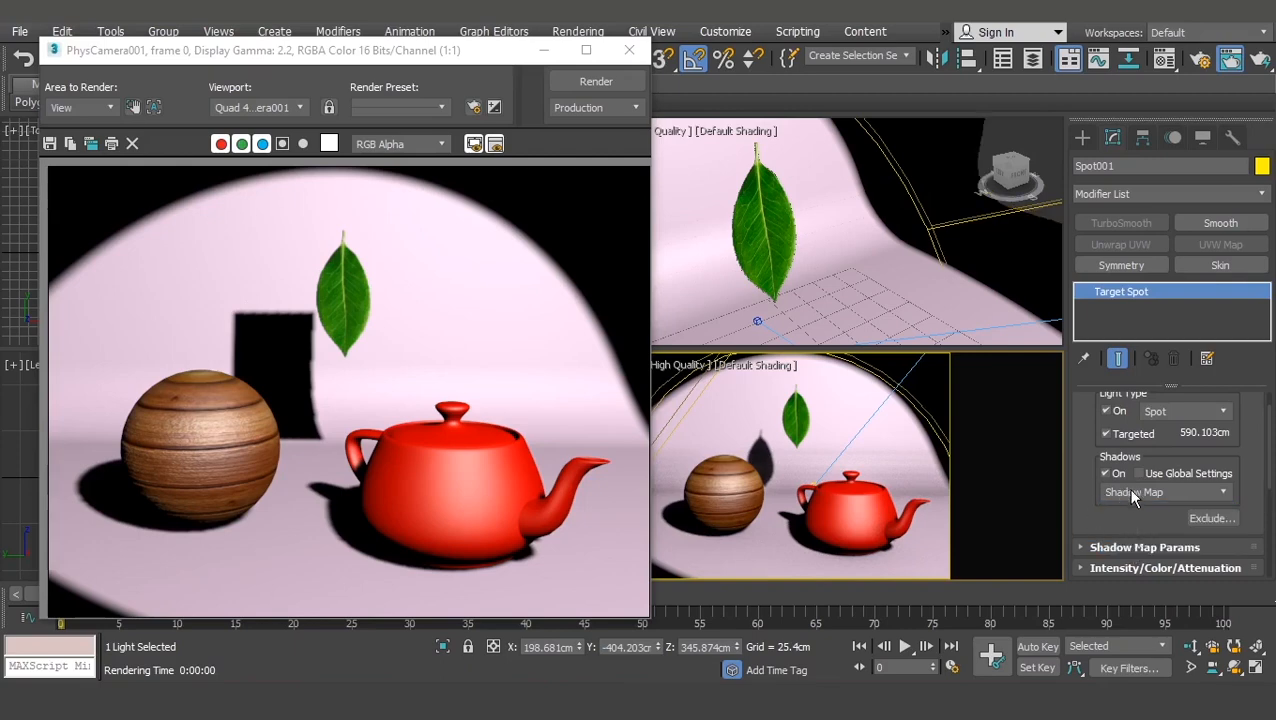
{"action": "left_click", "coordinate": [1133, 492]}
{"action": "left_click", "coordinate": [1138, 533]}
Step: Expand the spotlight's shadow map parameters, set the map Size to 1000 and render the camera view
{"action": "scroll", "coordinate": [1095, 418], "scroll_direction": "down", "scroll_amount": 3}
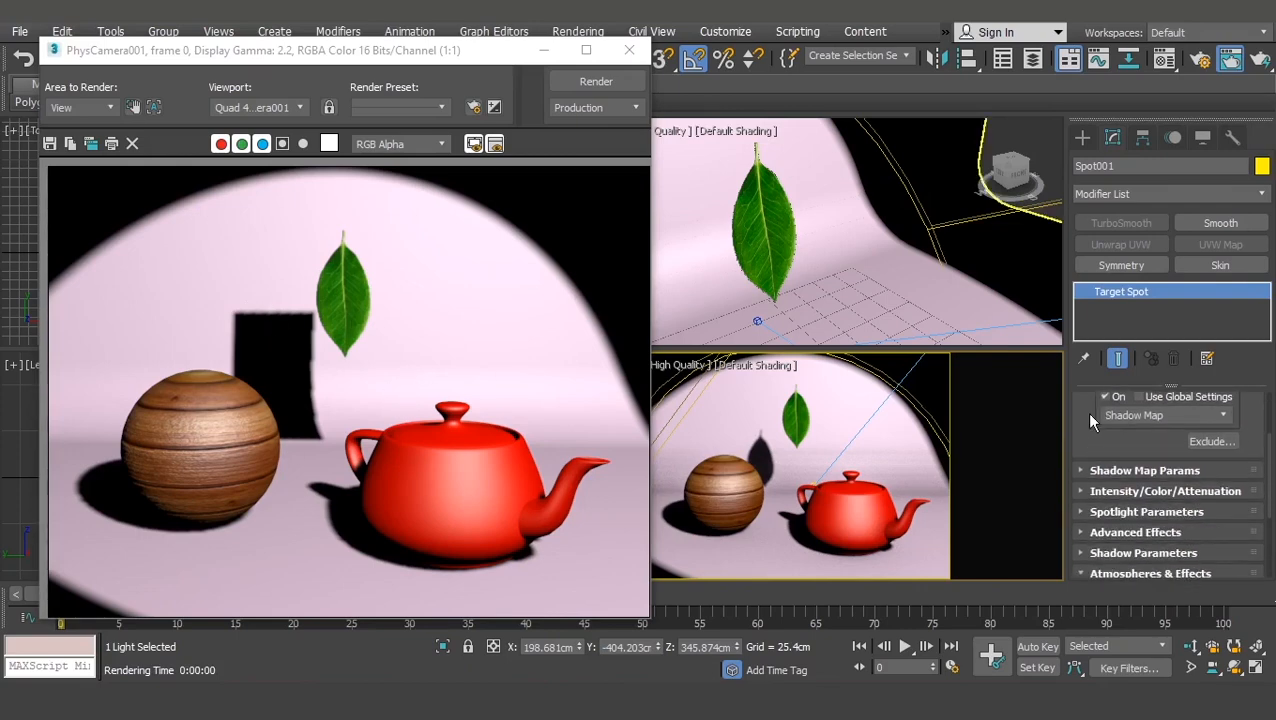
{"action": "left_click", "coordinate": [1131, 471]}
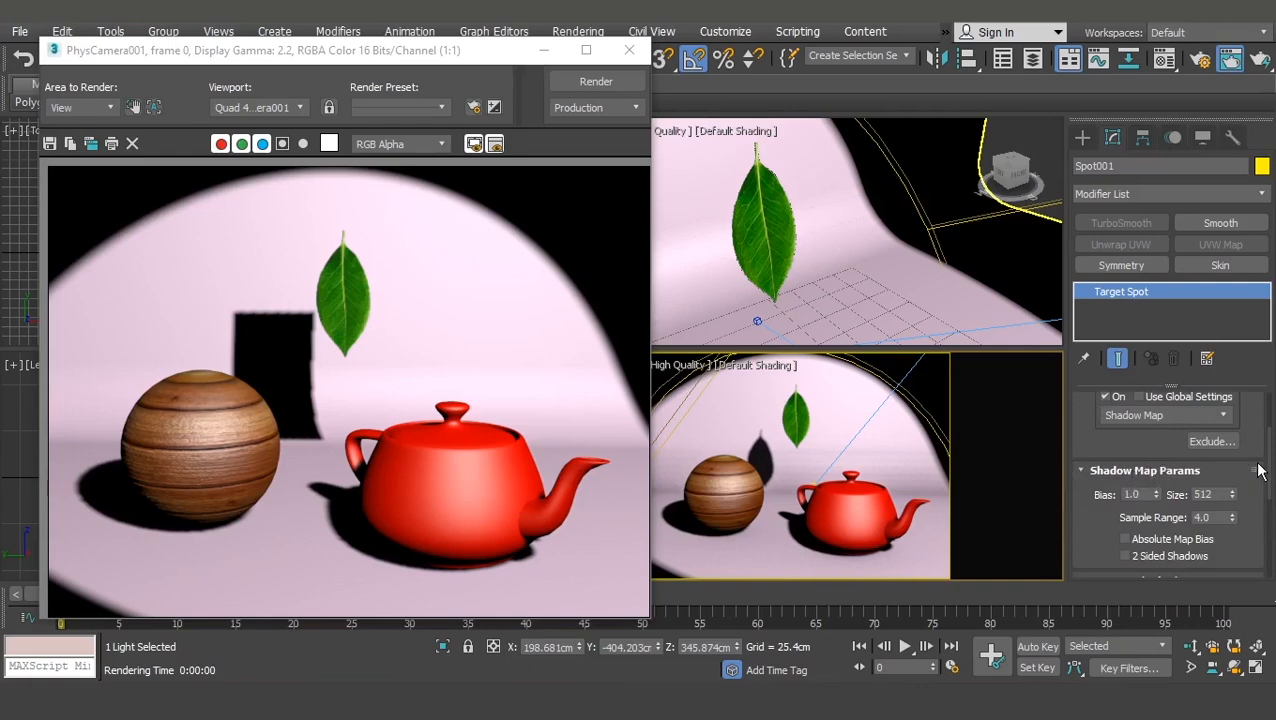
{"action": "scroll", "coordinate": [1262, 440], "scroll_direction": "down", "scroll_amount": 2}
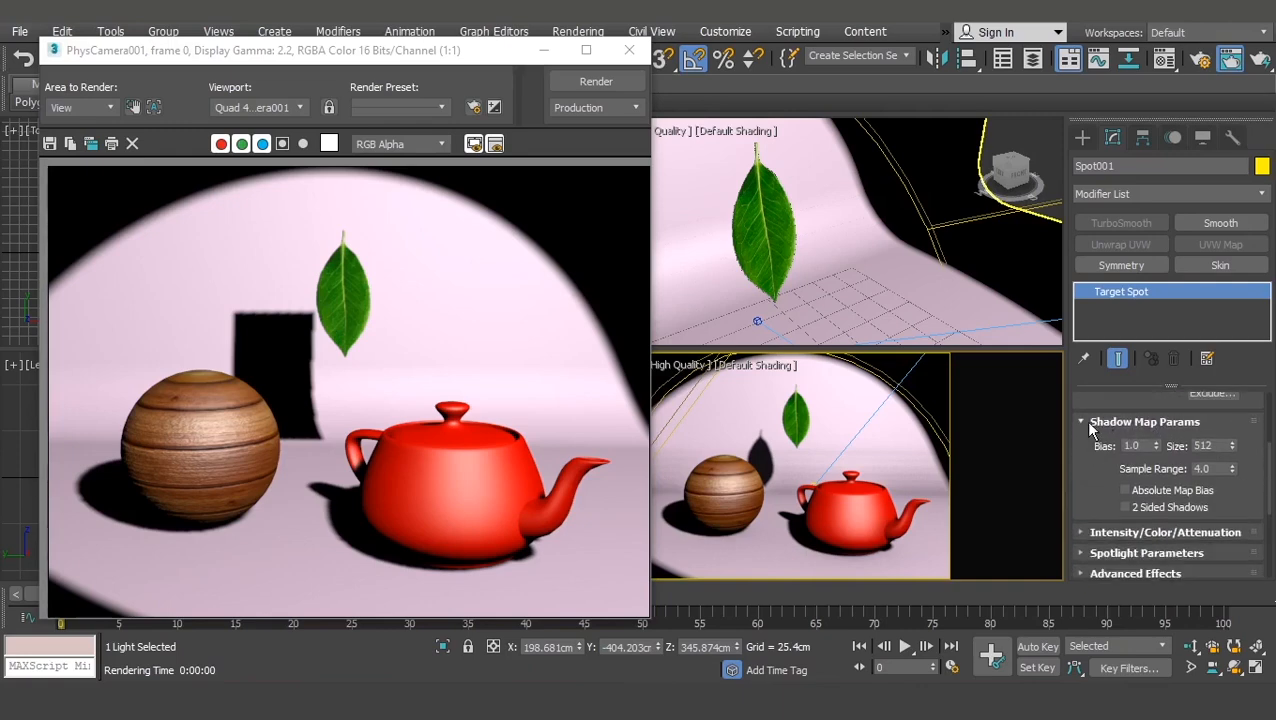
{"action": "scroll", "coordinate": [1101, 468], "scroll_direction": "up", "scroll_amount": 3}
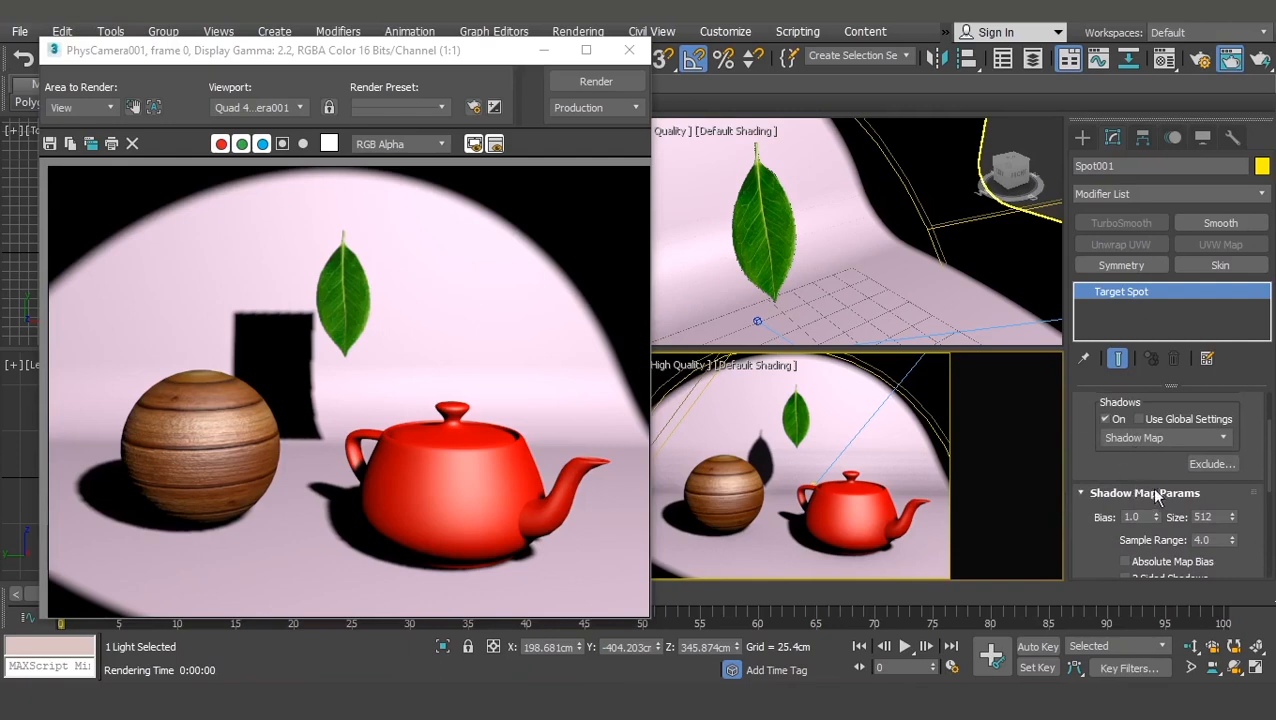
{"action": "left_click_drag", "start_coordinate": [1268, 473], "coordinate": [1271, 494]}
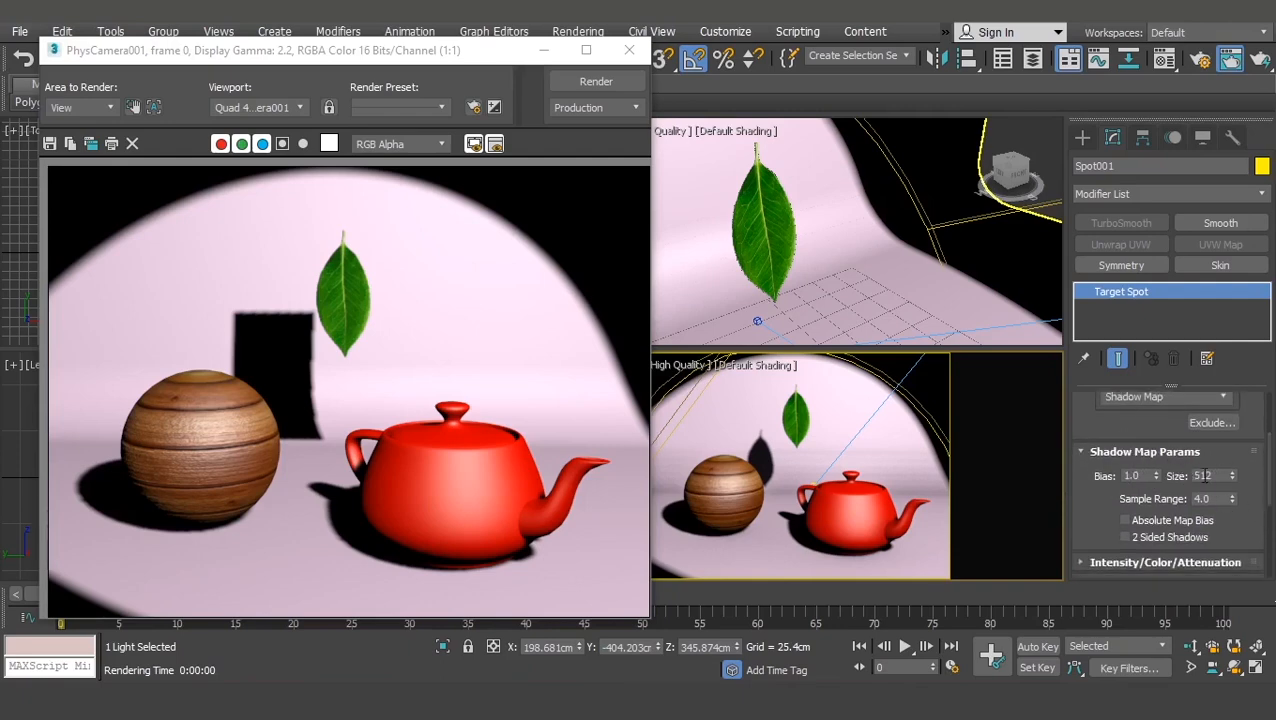
{"action": "double_click", "coordinate": [1216, 475]}
{"action": "type", "text": "1000"}
{"action": "key", "text": "Return"}
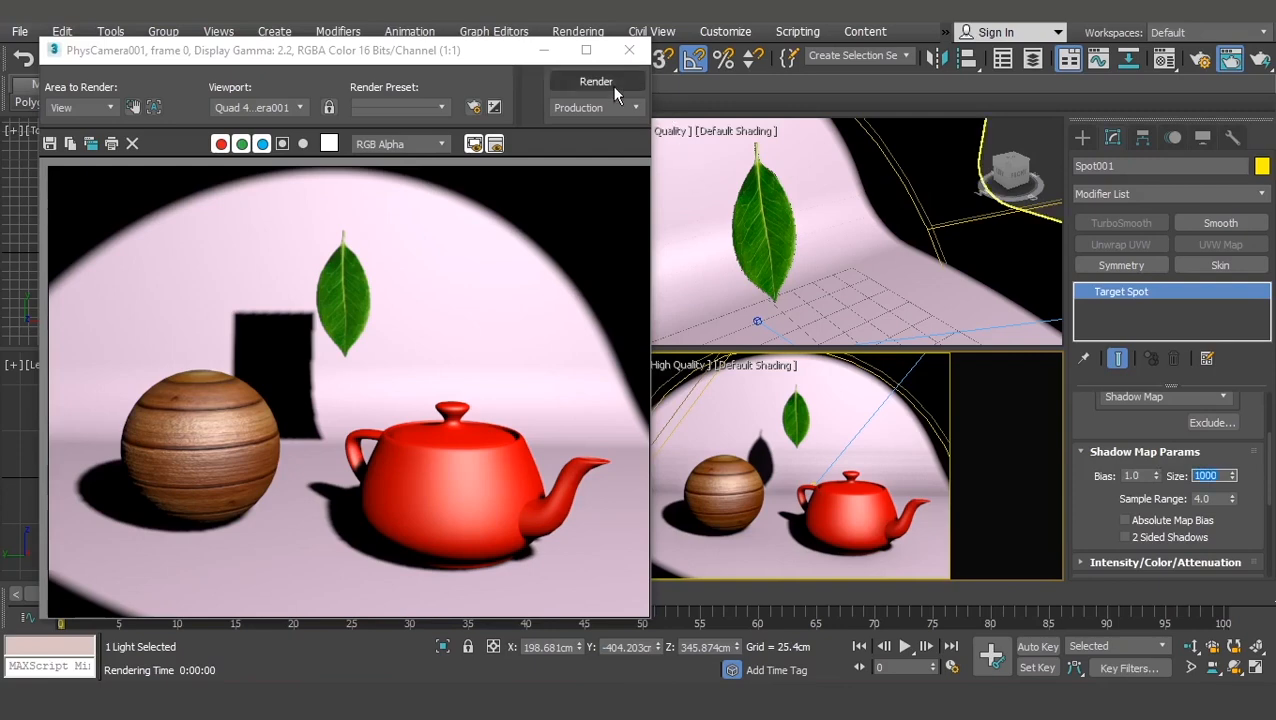
{"action": "left_click", "coordinate": [605, 84]}
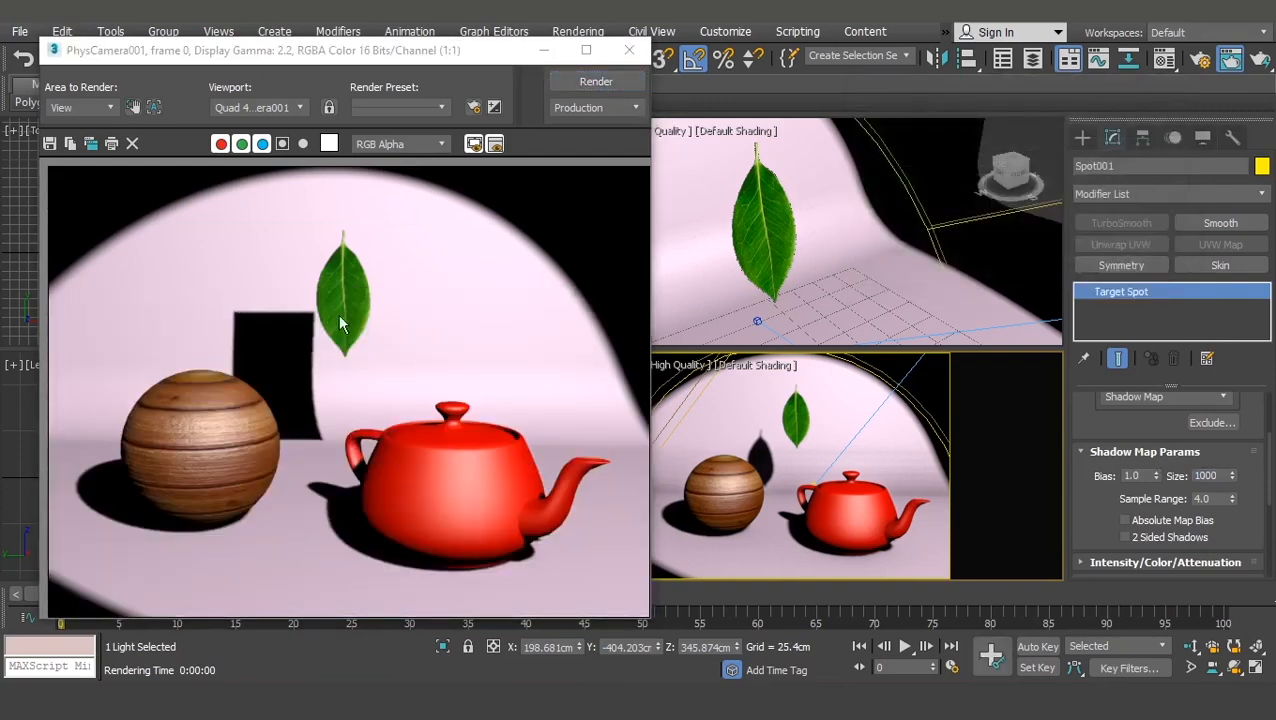
Step: Try a shadow map Size of 2000 and render the camera view to compare the shadow edges
{"action": "double_click", "coordinate": [1199, 475]}
{"action": "type", "text": "2000"}
{"action": "key", "text": "Return"}
{"action": "left_click", "coordinate": [595, 81]}
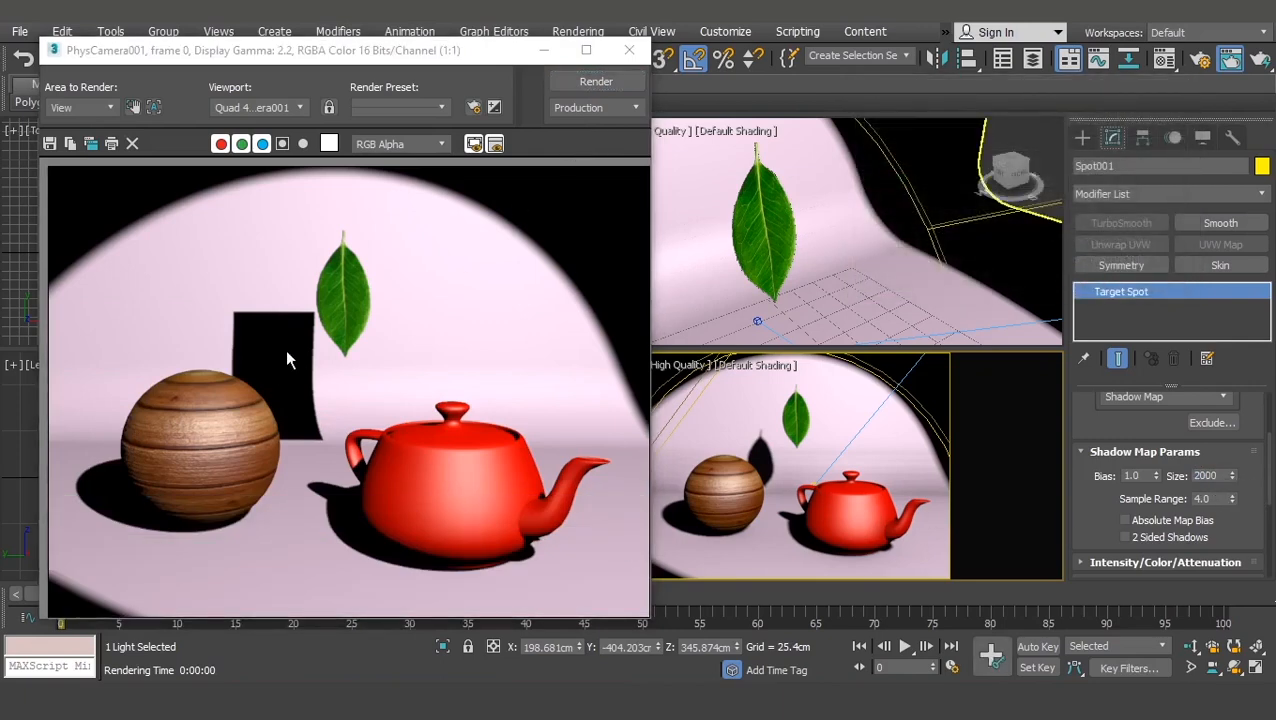
Step: Set the shadow map Size back to 1000 and render the camera view again
{"action": "double_click", "coordinate": [1202, 477]}
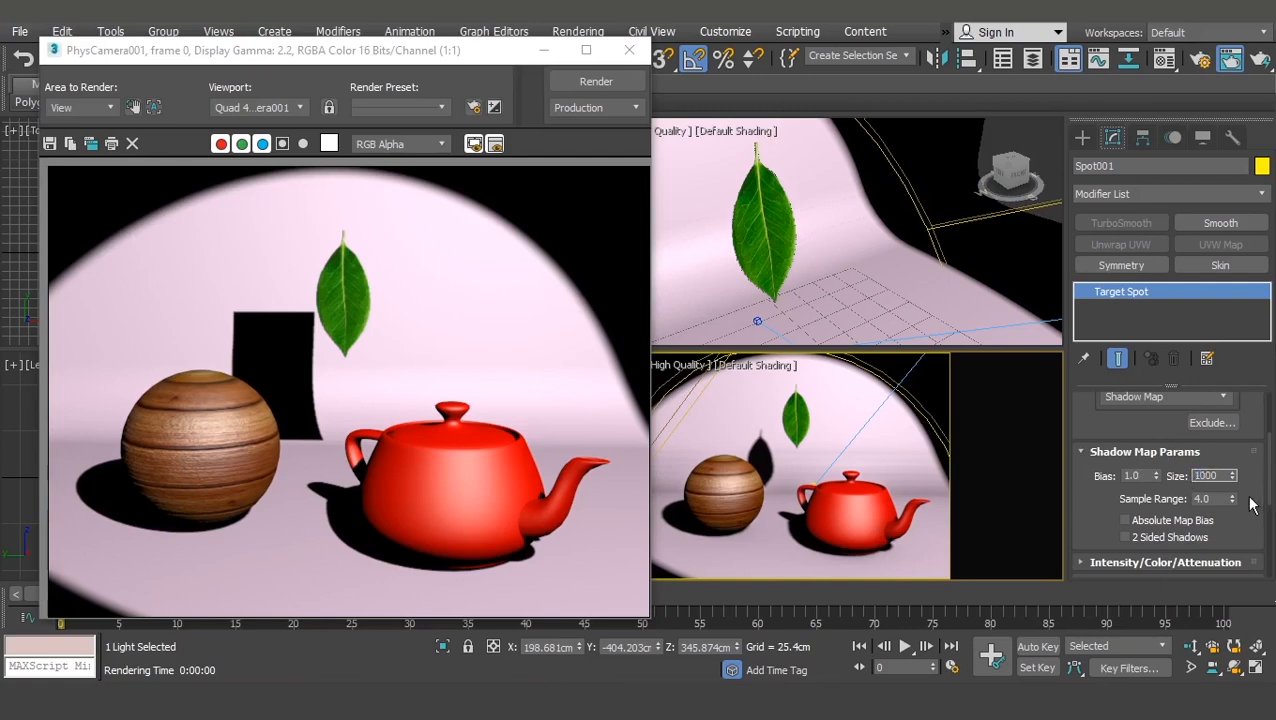
{"action": "key", "text": "Tab"}
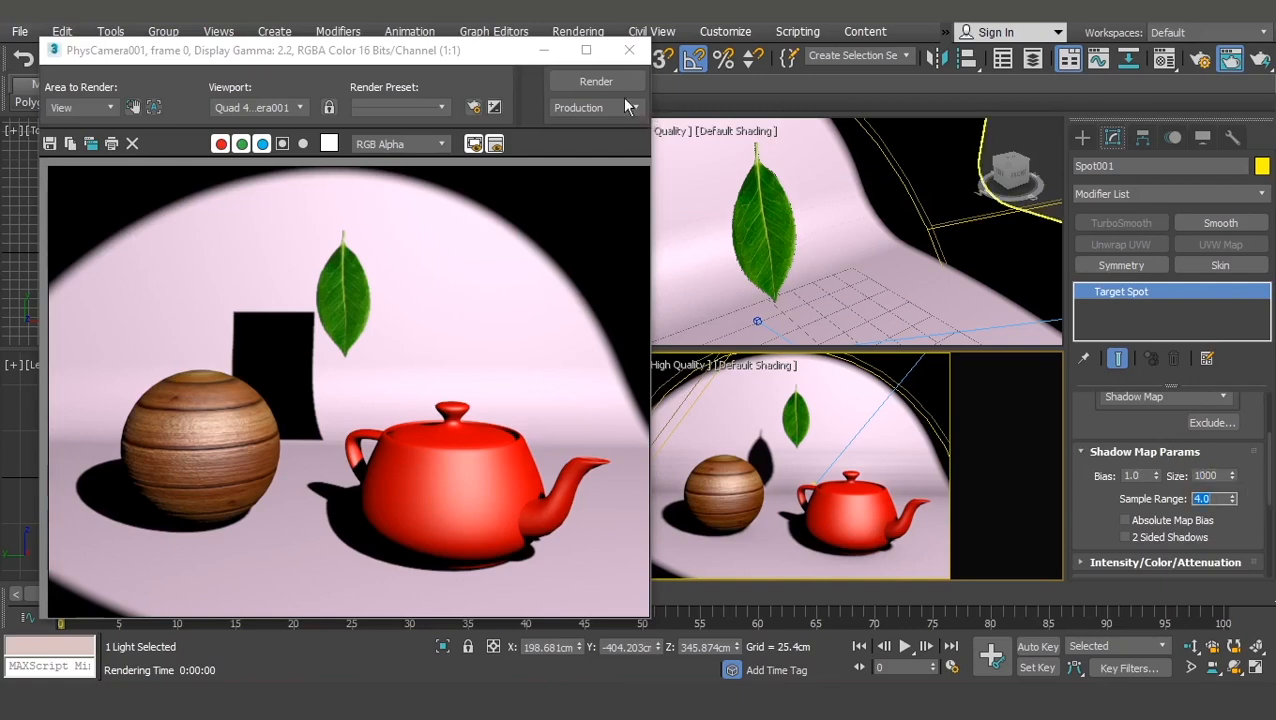
{"action": "left_click", "coordinate": [602, 84]}
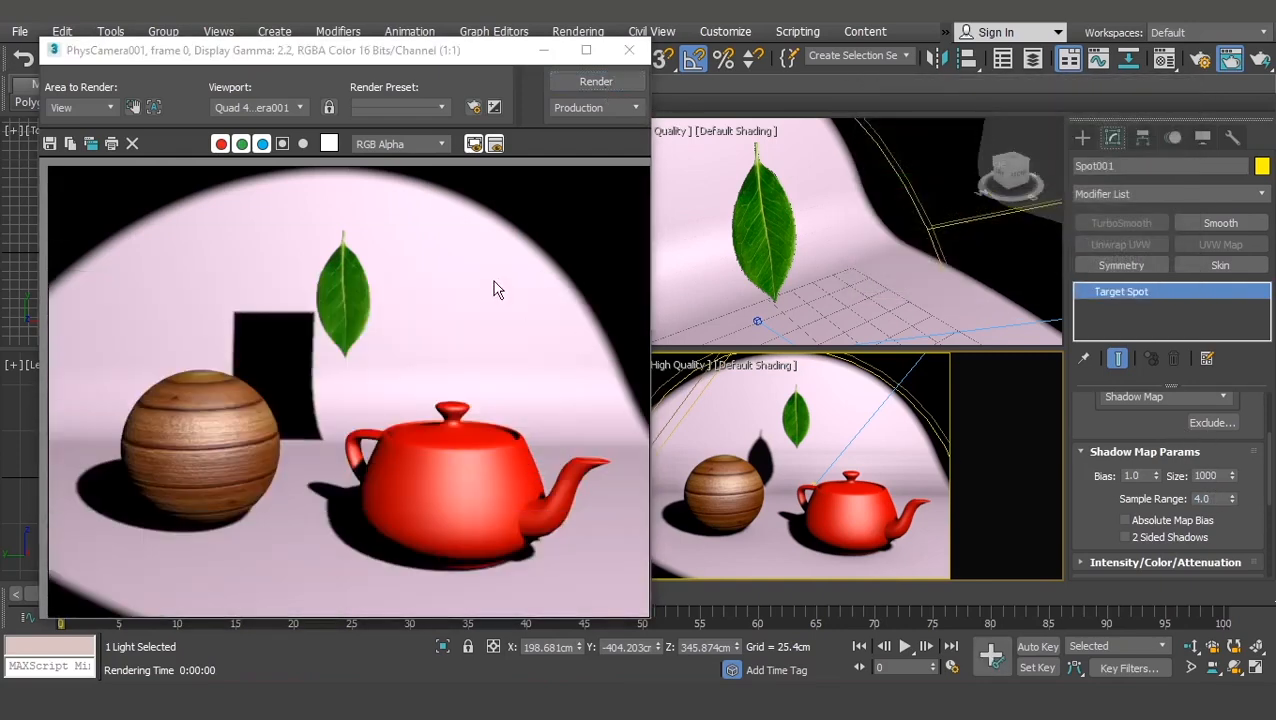
Step: Clone the rendered frame for comparison, and re-render the camera view with the shadow map Sample Range set to 8.0
{"action": "left_click", "coordinate": [90, 142]}
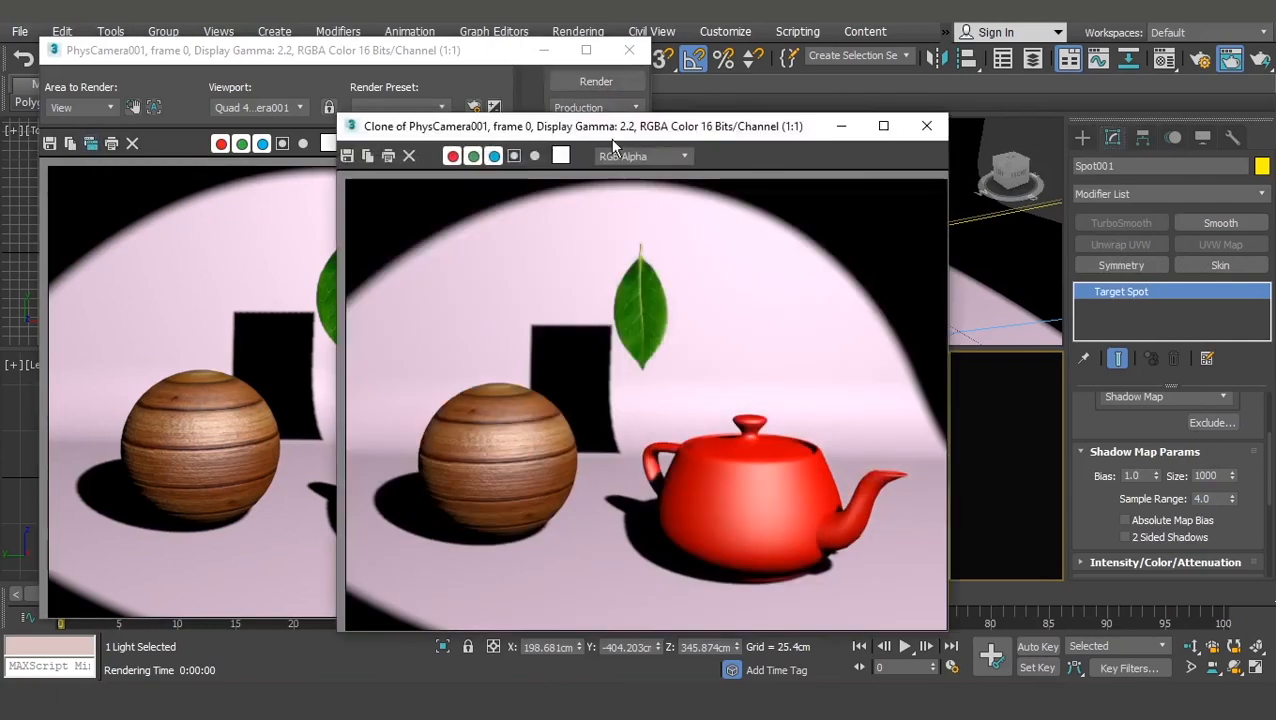
{"action": "mouse_move", "coordinate": [618, 130]}
{"action": "left_mouse_down"}
{"action": "mouse_move", "coordinate": [720, 70]}
{"action": "mouse_move", "coordinate": [695, 119]}
{"action": "left_mouse_up"}
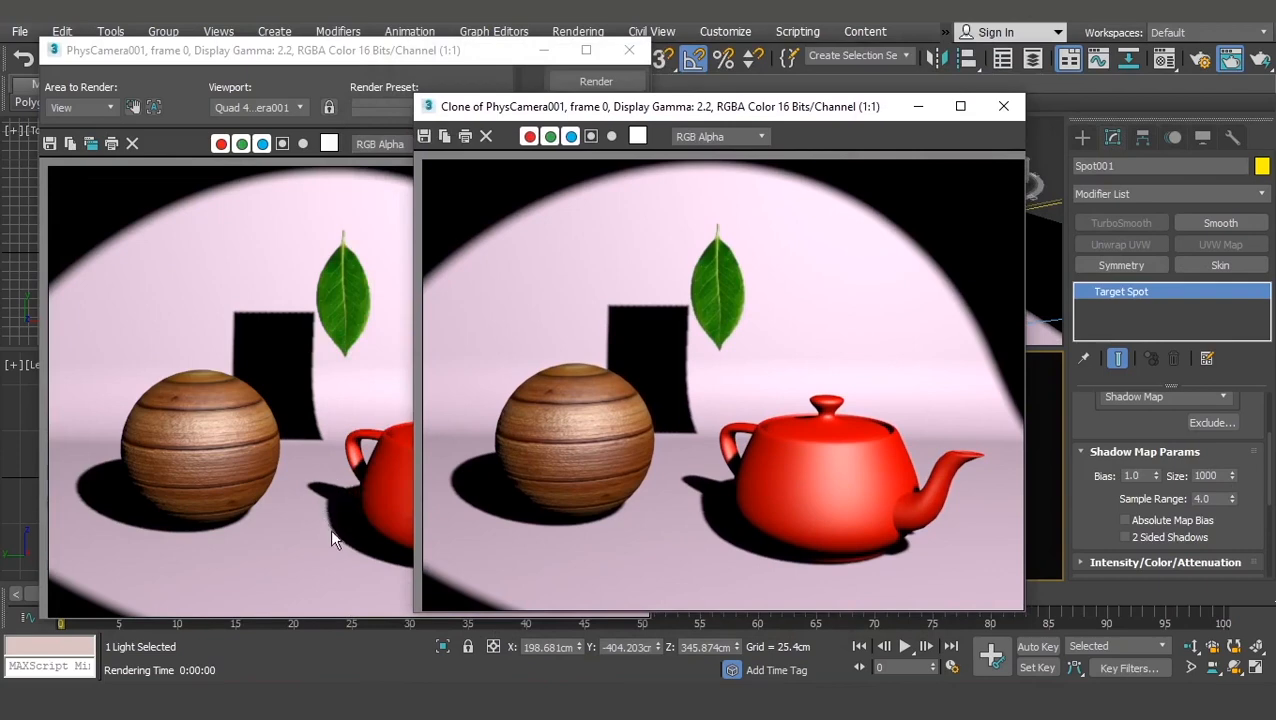
{"action": "double_click", "coordinate": [1207, 498]}
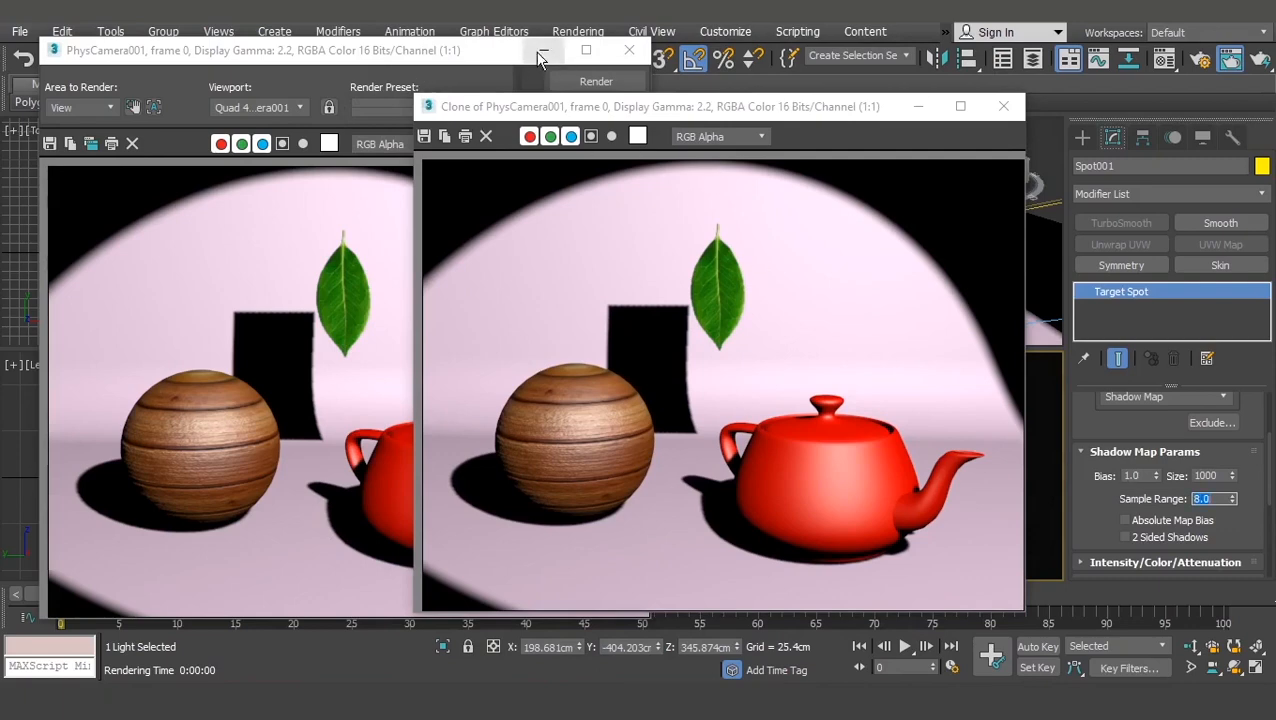
{"action": "left_click", "coordinate": [596, 82]}
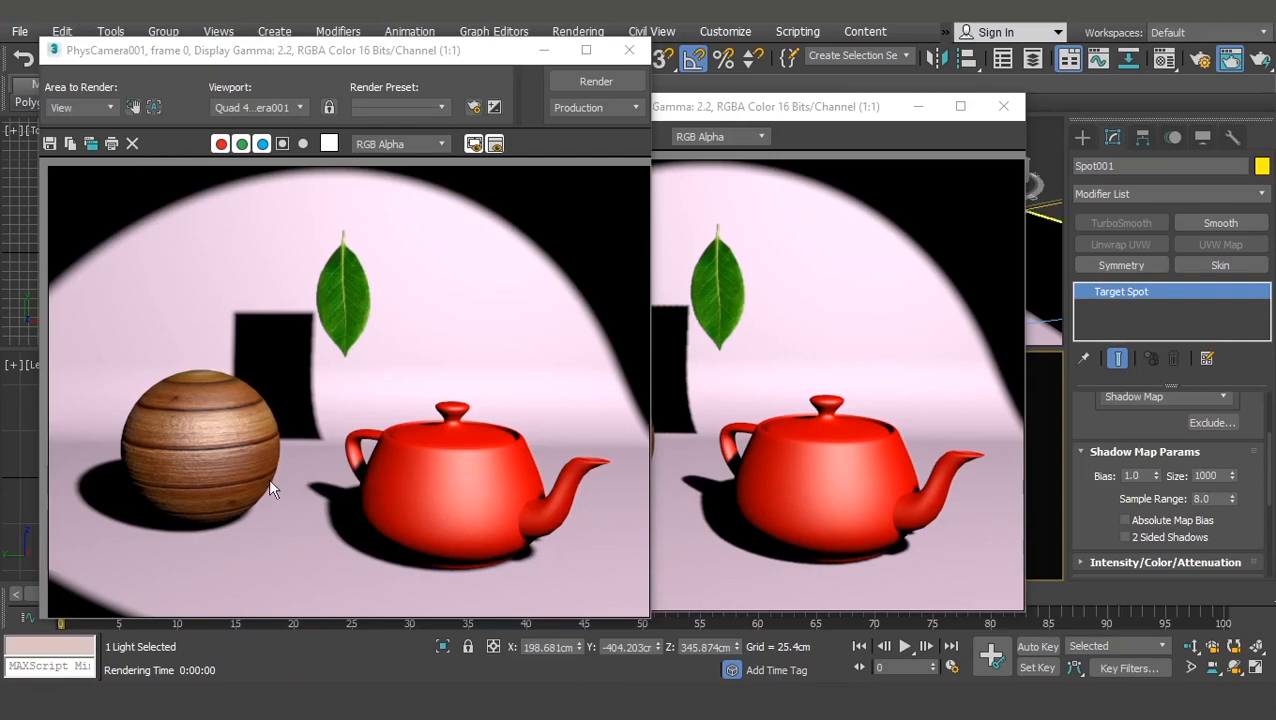
{"action": "double_click", "coordinate": [1218, 500]}
Step: Expand the spotlight's intensity, color and attenuation parameters, and close the cloned render
{"action": "scroll", "coordinate": [1273, 490], "scroll_direction": "down", "scroll_amount": 1}
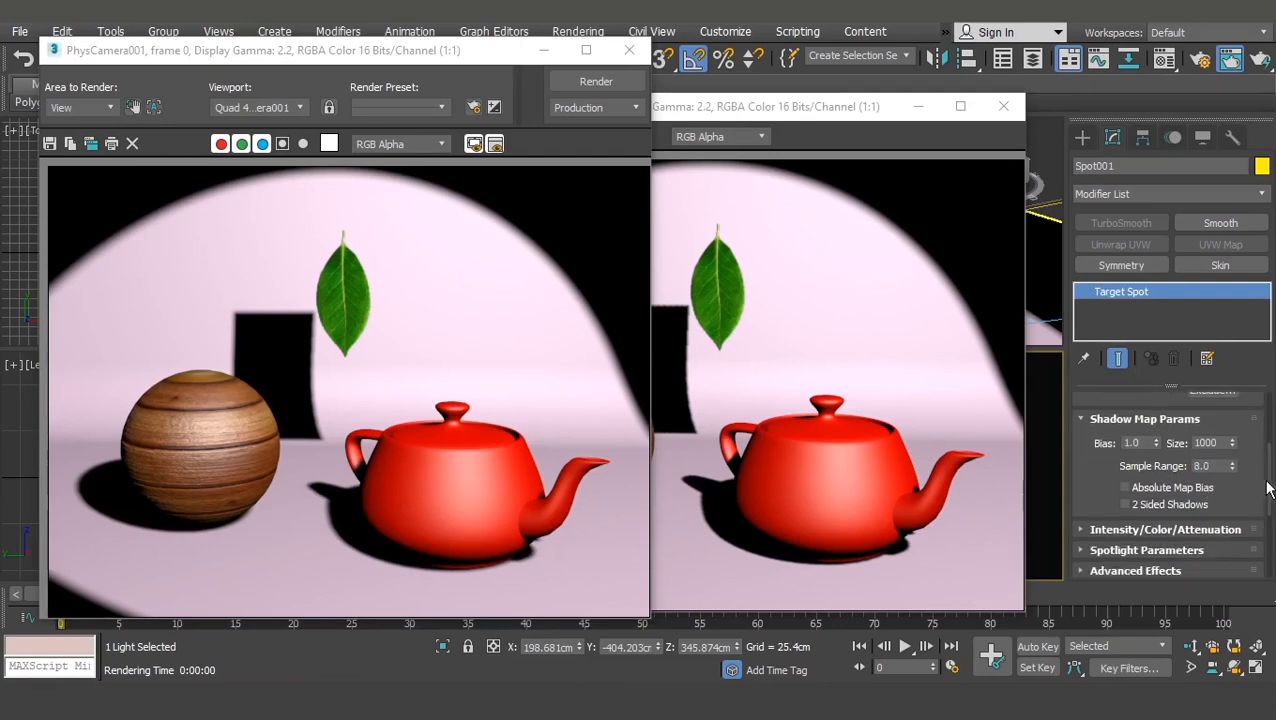
{"action": "scroll", "coordinate": [1268, 488], "scroll_direction": "down", "scroll_amount": 3}
{"action": "left_click", "coordinate": [1150, 448]}
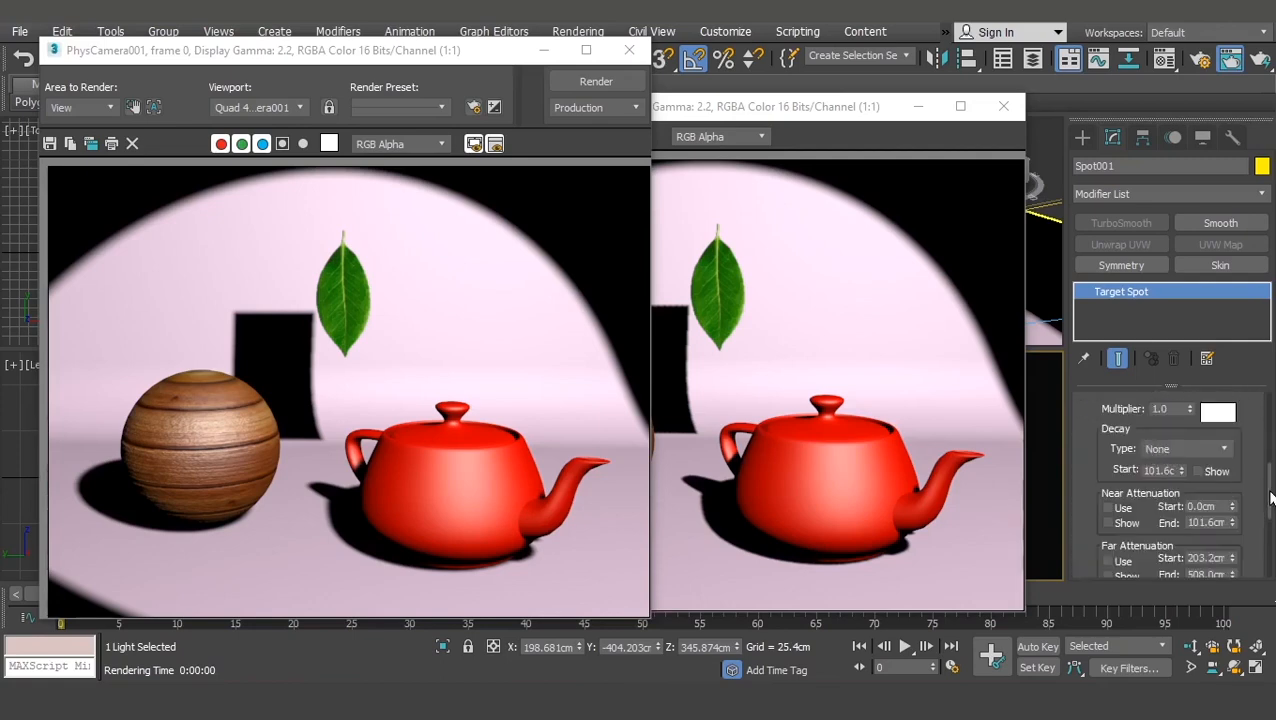
{"action": "scroll", "coordinate": [1268, 488], "scroll_direction": "up", "scroll_amount": 2}
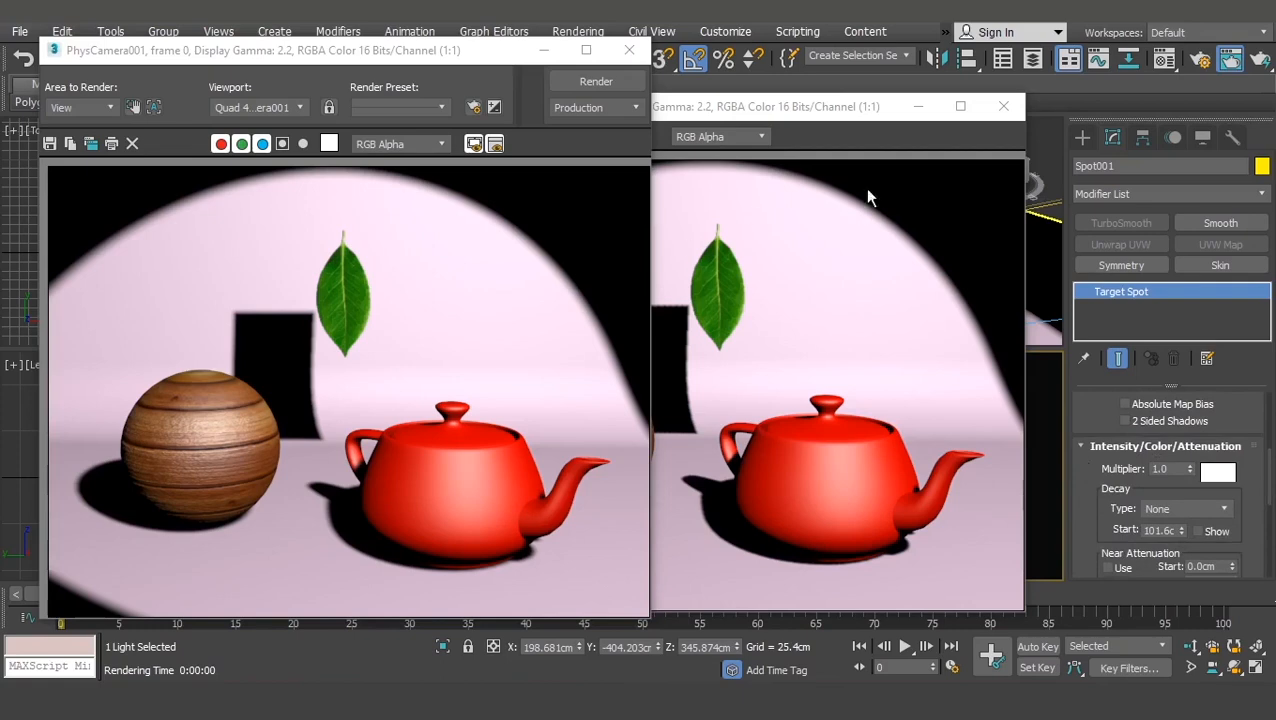
{"action": "left_click", "coordinate": [1003, 106]}
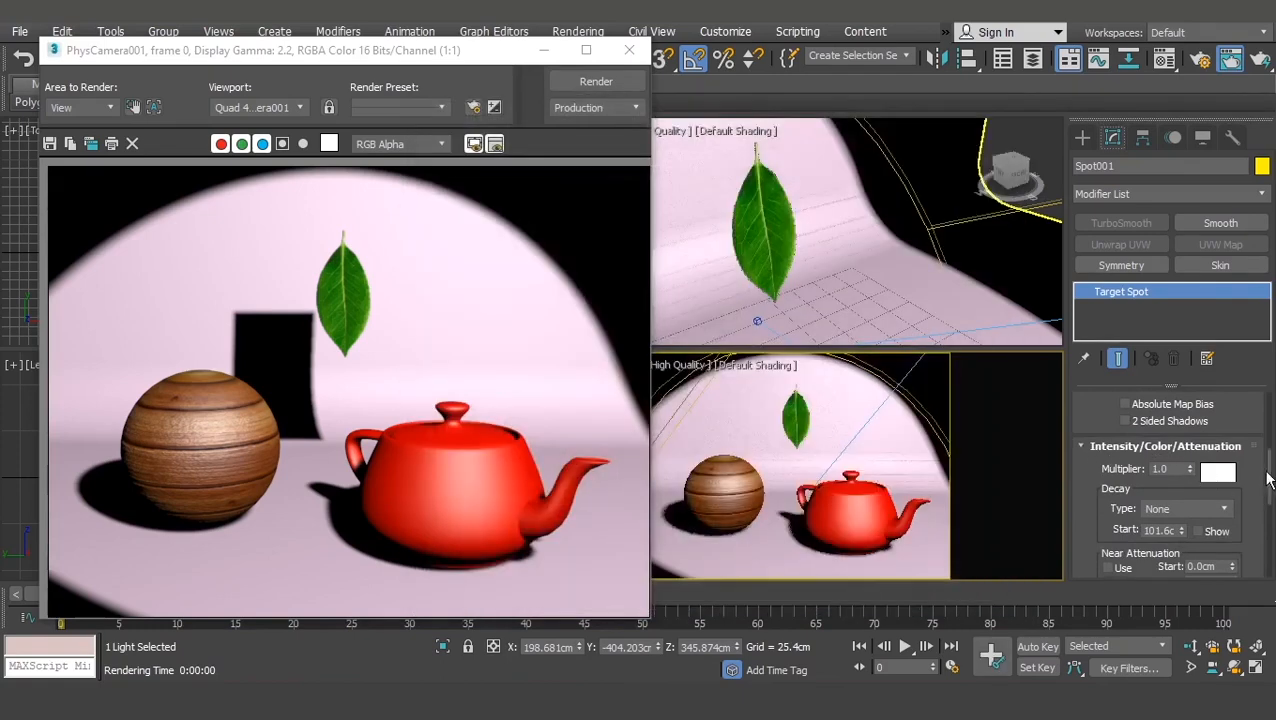
{"action": "mouse_move", "coordinate": [1188, 474]}
{"action": "left_mouse_down"}
{"action": "mouse_move", "coordinate": [1197, 285]}
{"action": "mouse_move", "coordinate": [1193, 500]}
{"action": "mouse_move", "coordinate": [1187, 460]}
{"action": "mouse_move", "coordinate": [1224, 490]}
{"action": "left_mouse_up"}
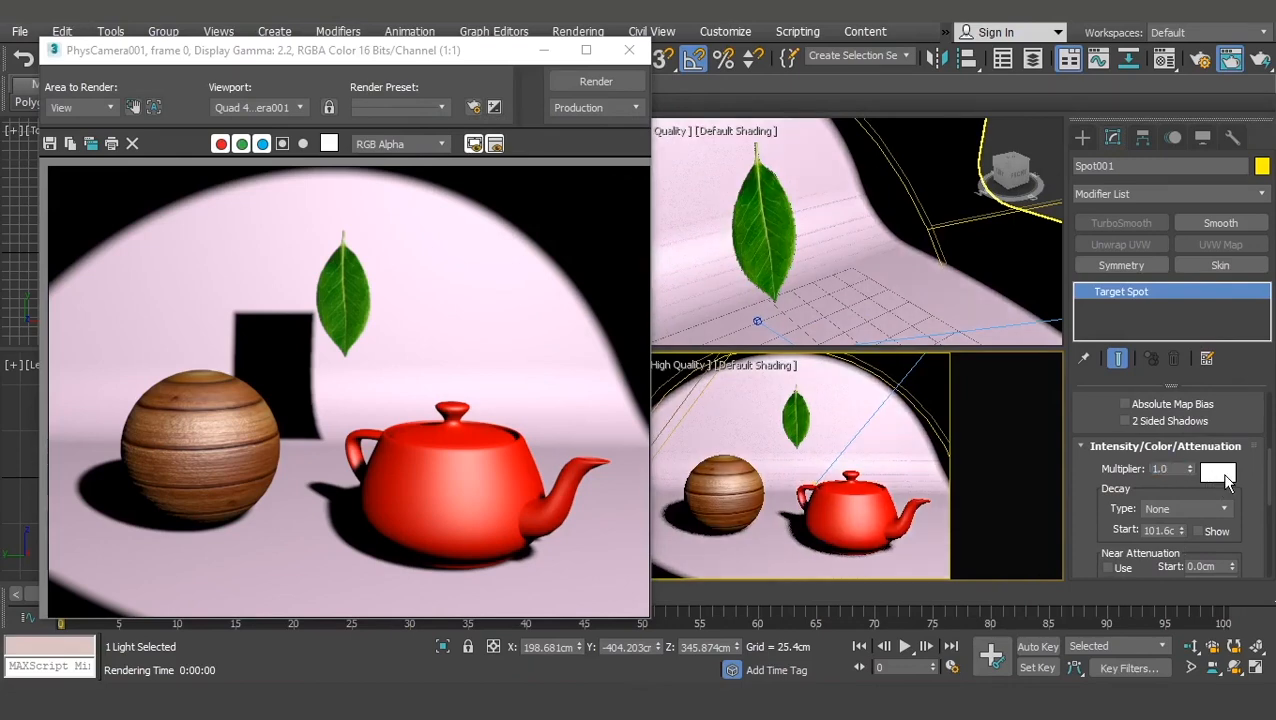
Step: Try pale yellow and pale blue light colors on the spotlight, and cancel the color change
{"action": "left_click", "coordinate": [1221, 475]}
{"action": "mouse_move", "coordinate": [533, 152]}
{"action": "left_mouse_down"}
{"action": "mouse_move", "coordinate": [543, 140]}
{"action": "mouse_move", "coordinate": [548, 212]}
{"action": "left_mouse_up"}
{"action": "mouse_move", "coordinate": [408, 121]}
{"action": "left_mouse_down"}
{"action": "mouse_move", "coordinate": [522, 122]}
{"action": "mouse_move", "coordinate": [531, 162]}
{"action": "mouse_move", "coordinate": [404, 122]}
{"action": "left_mouse_up"}
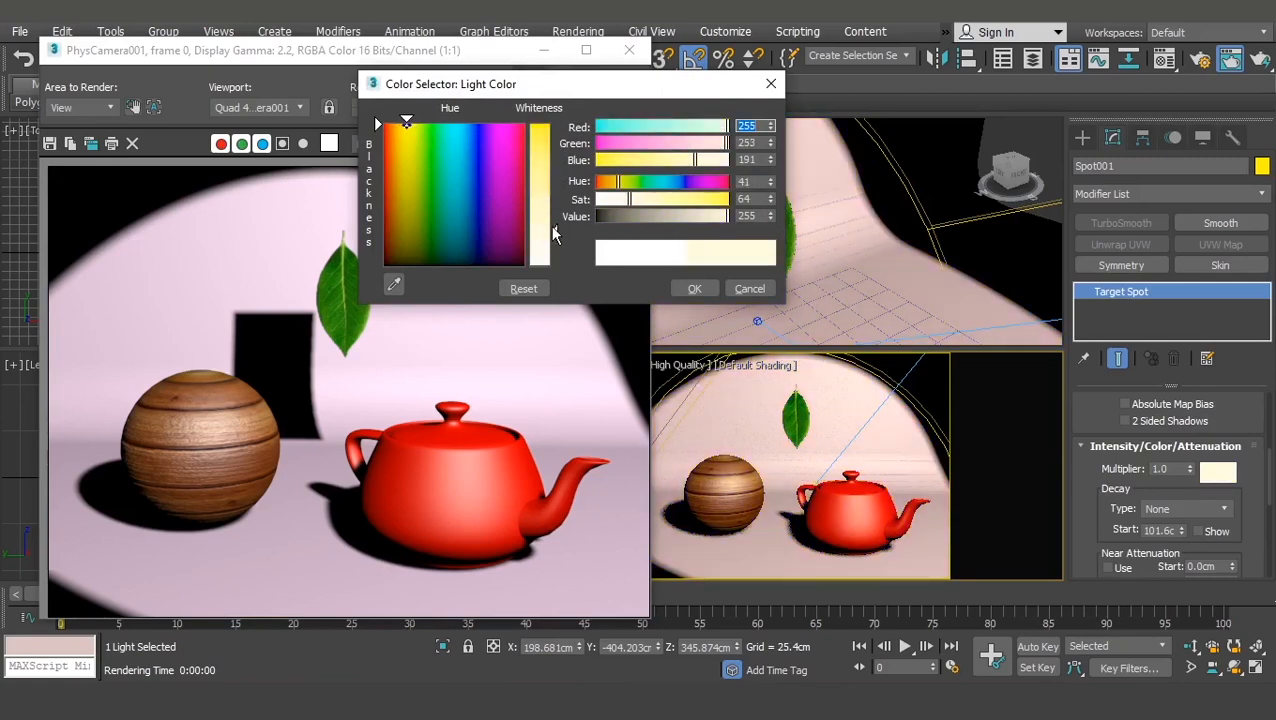
{"action": "left_click_drag", "start_coordinate": [540, 231], "coordinate": [540, 242]}
{"action": "left_click_drag", "start_coordinate": [556, 240], "coordinate": [557, 244]}
{"action": "left_click", "coordinate": [459, 126]}
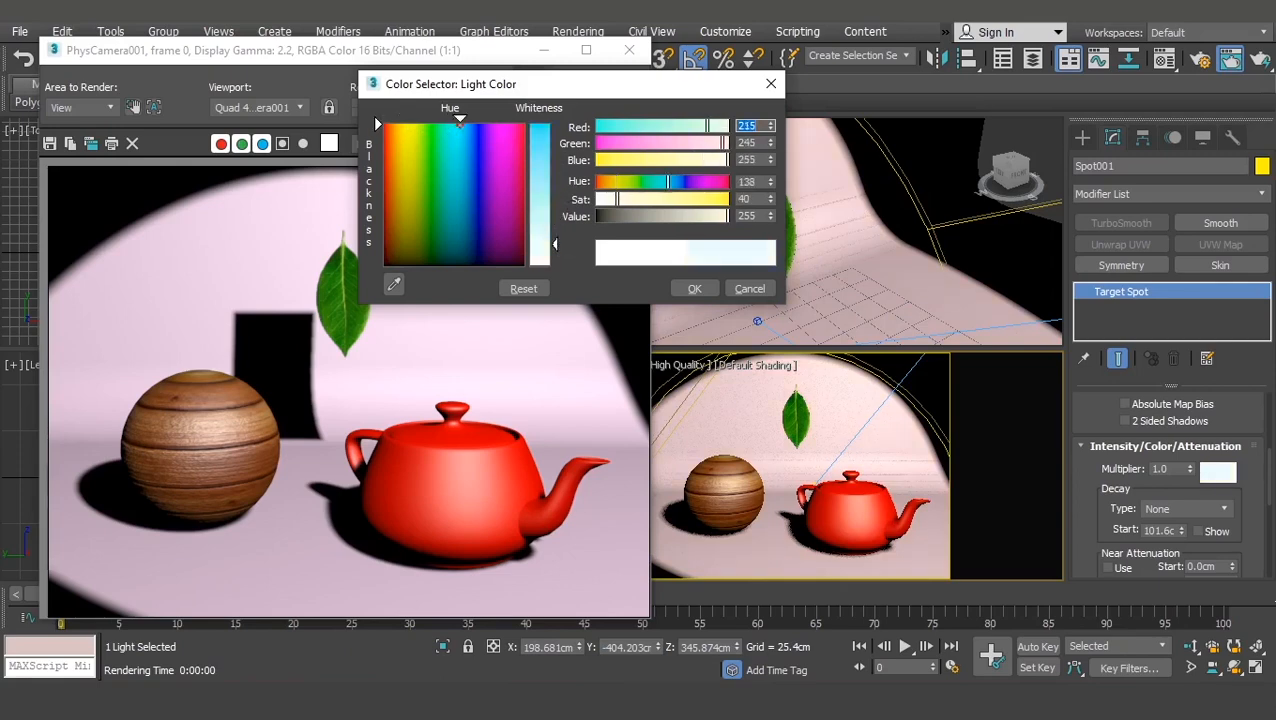
{"action": "left_click_drag", "start_coordinate": [447, 145], "coordinate": [412, 135]}
{"action": "left_click", "coordinate": [749, 288]}
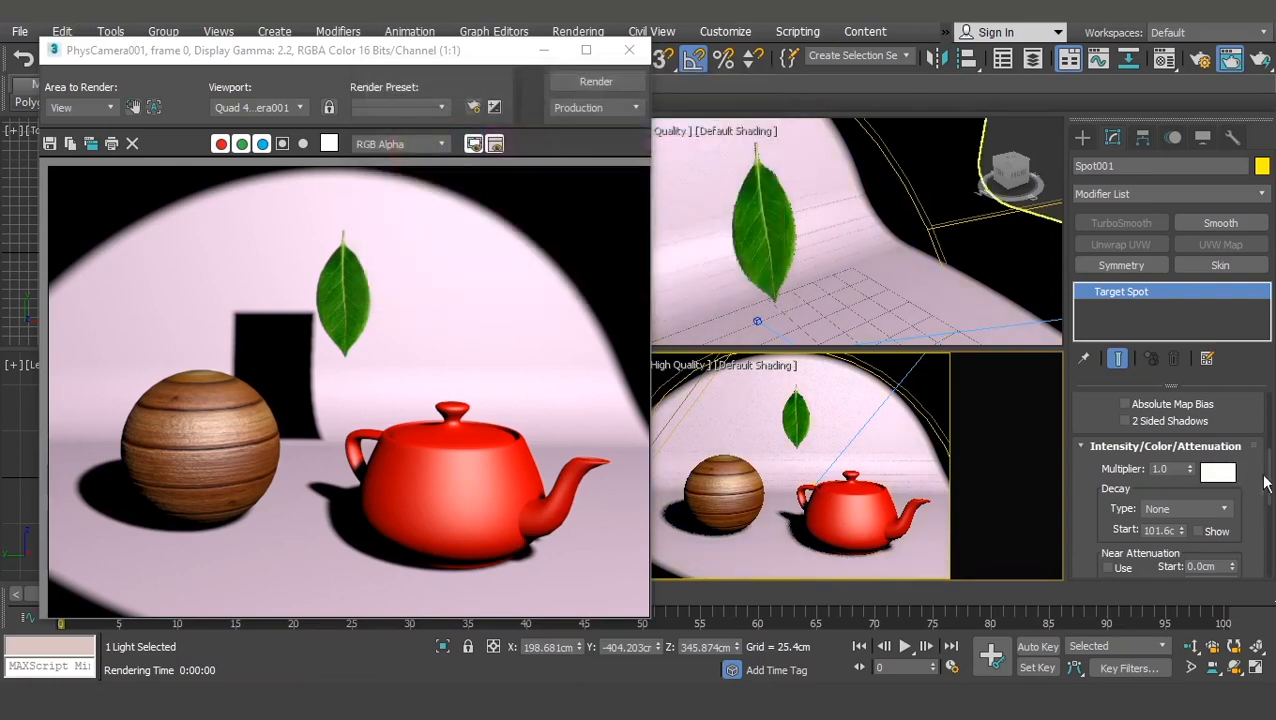
Step: Minimize the rendered frame so all four viewports can be worked in
{"action": "scroll", "coordinate": [1260, 488], "scroll_direction": "down", "scroll_amount": 1}
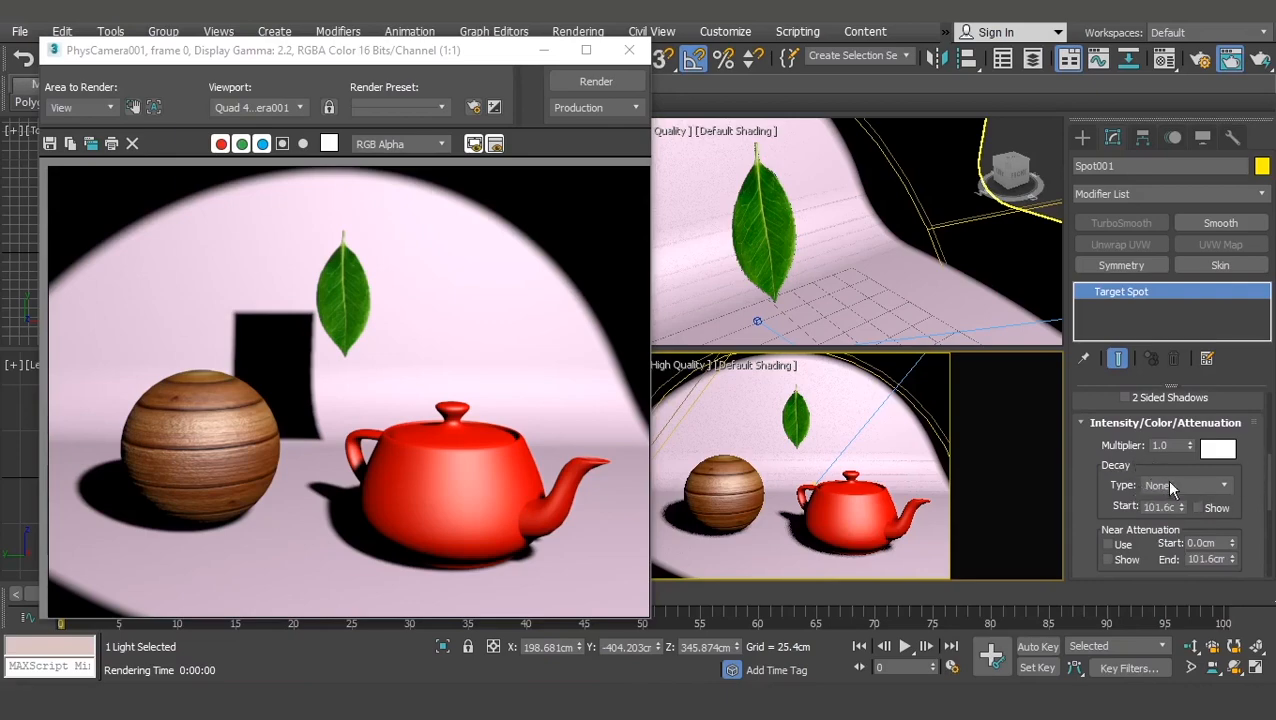
{"action": "left_click", "coordinate": [545, 52]}
{"action": "scroll", "coordinate": [324, 410], "scroll_direction": "down", "scroll_amount": 3}
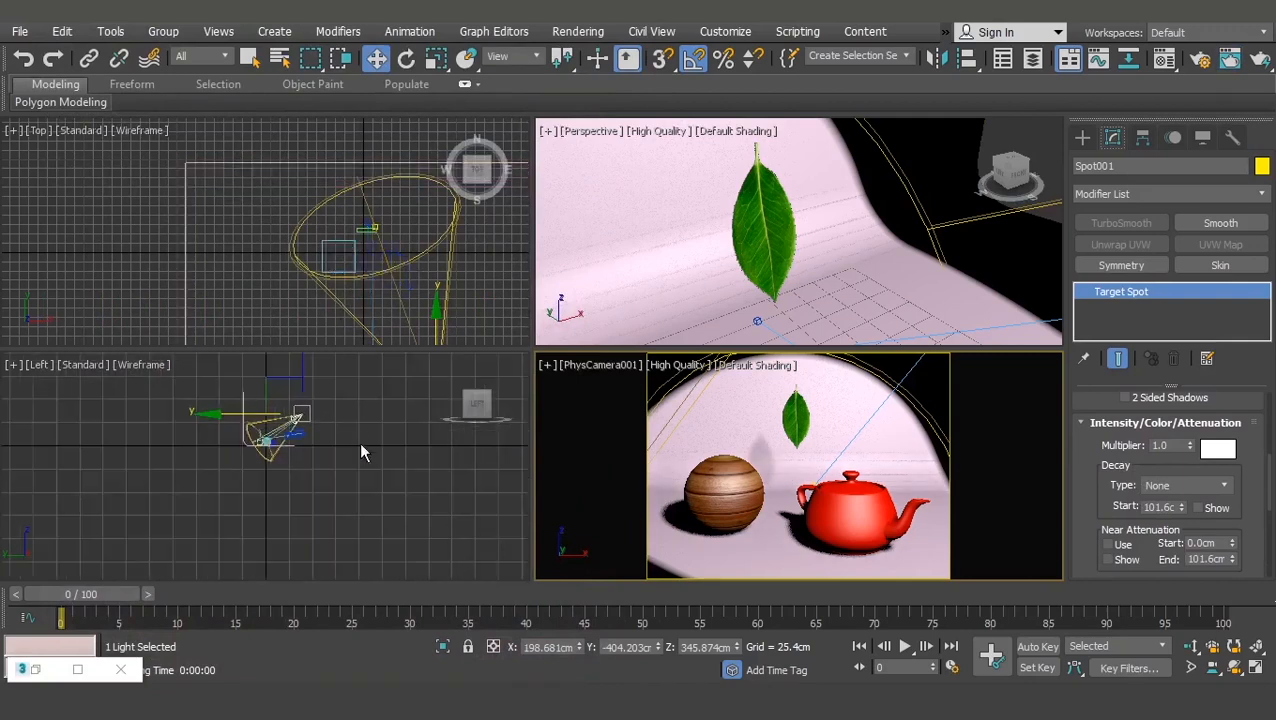
Step: Try moving the spotlight far up and away from the objects in the Left view with no decay
{"action": "middle_click_drag", "start_coordinate": [362, 450], "coordinate": [288, 521]}
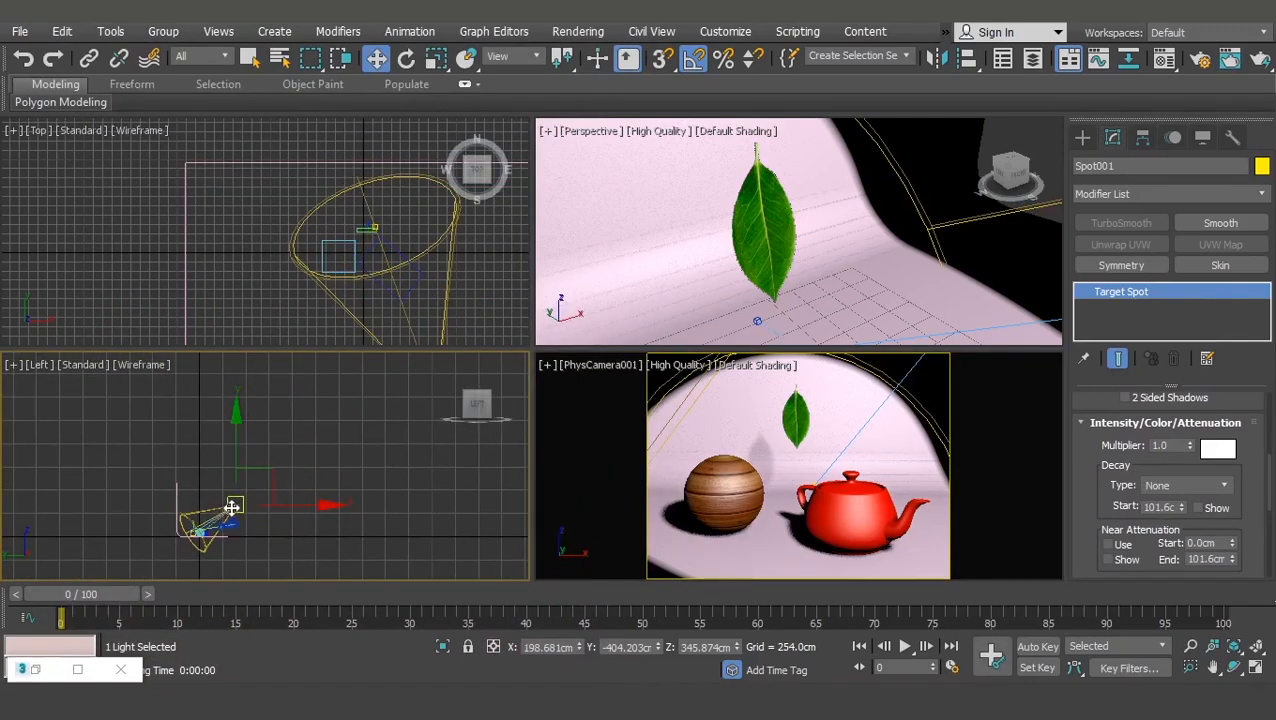
{"action": "left_click_drag", "start_coordinate": [233, 508], "coordinate": [424, 368]}
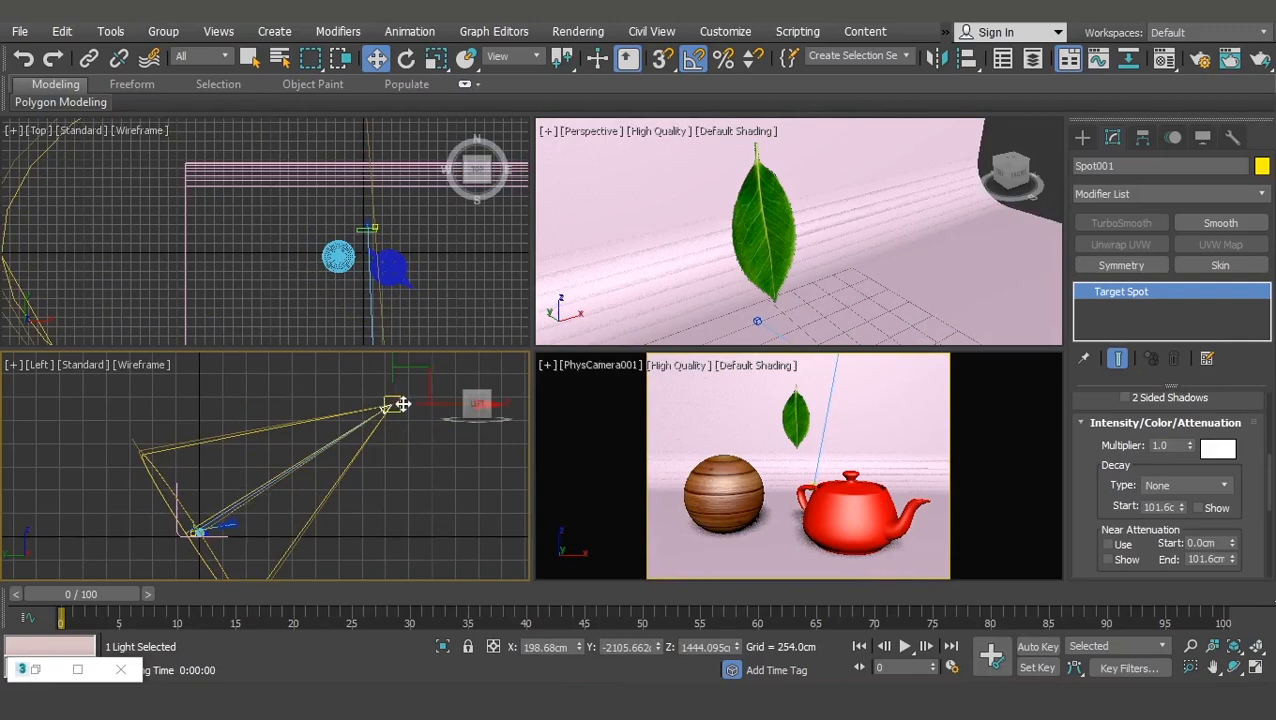
{"action": "left_click_drag", "start_coordinate": [401, 404], "coordinate": [231, 506]}
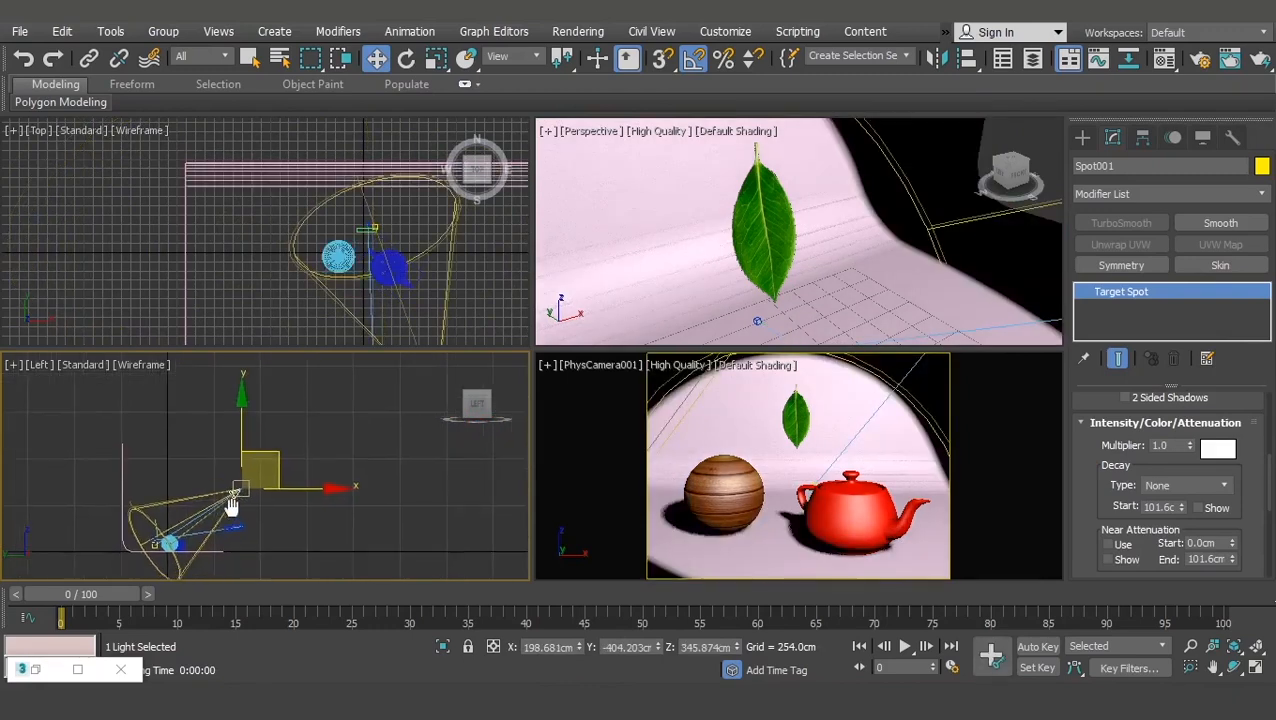
{"action": "scroll", "coordinate": [231, 506], "scroll_direction": "up", "scroll_amount": 2}
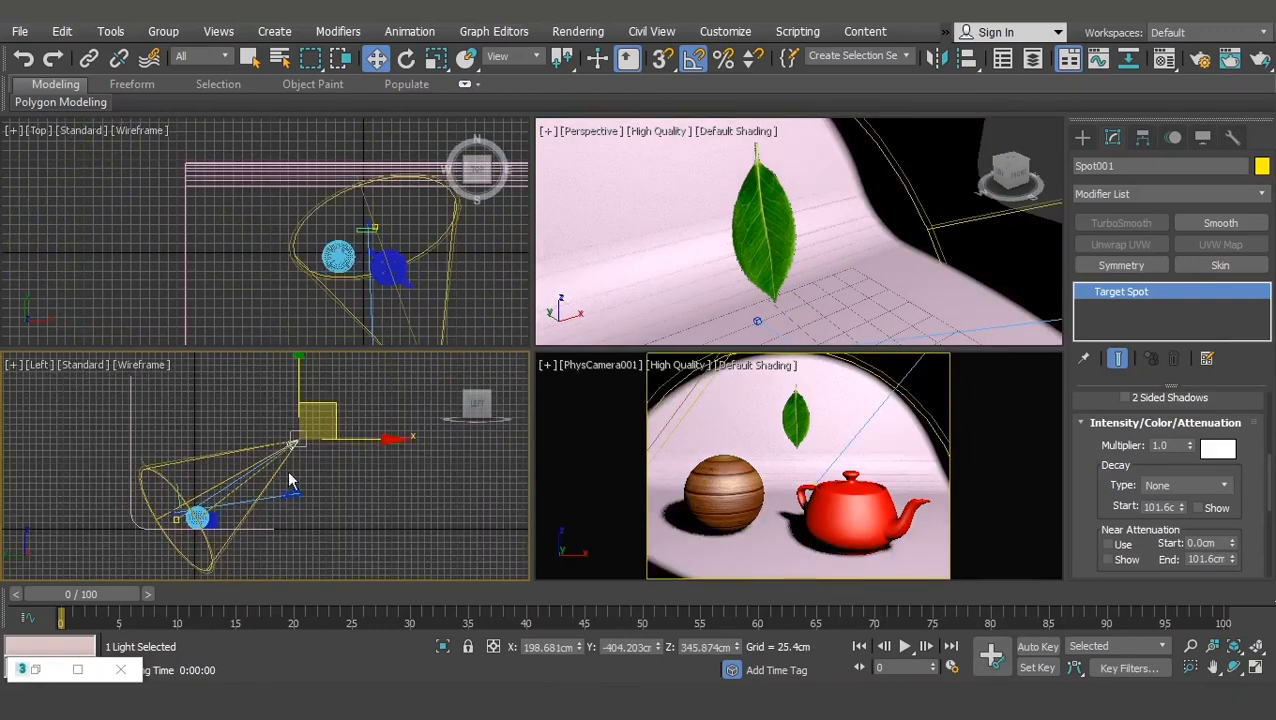
Step: Set the spotlight's decay type to Inverse and move the light in the Left view to about Y -1164 cm, Z 961 cm
{"action": "left_click", "coordinate": [1194, 486]}
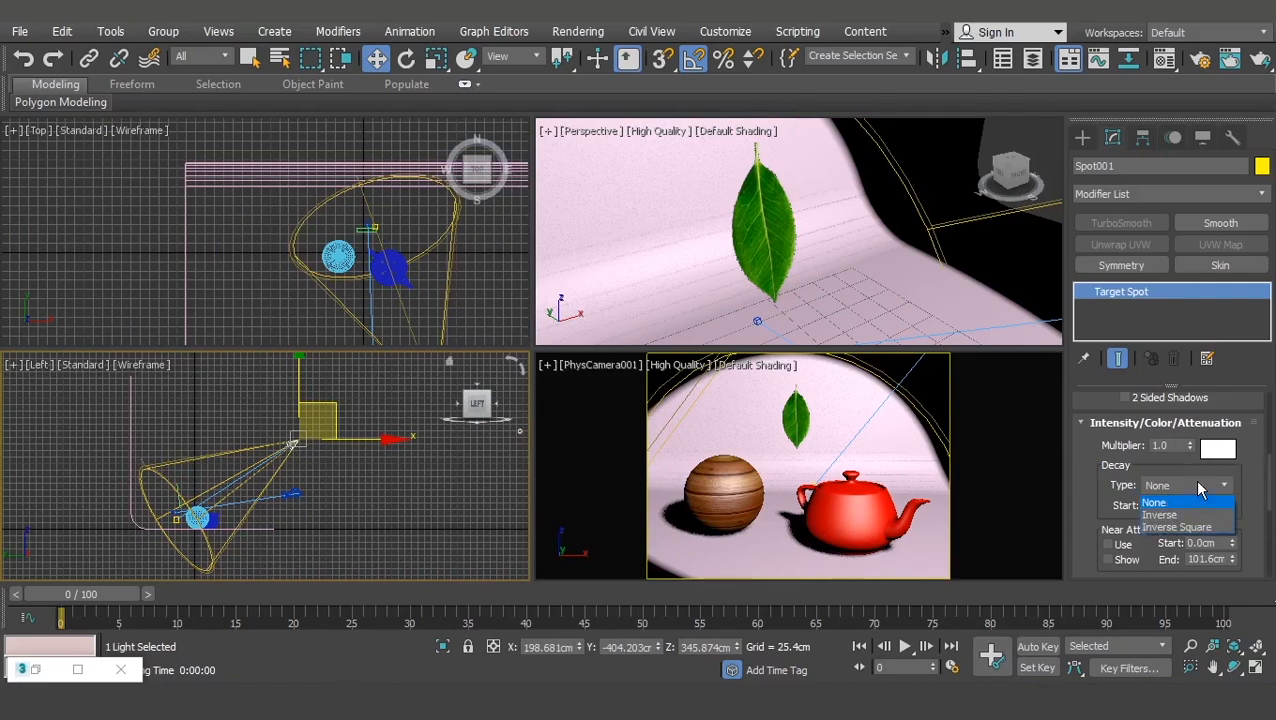
{"action": "left_click", "coordinate": [1161, 515]}
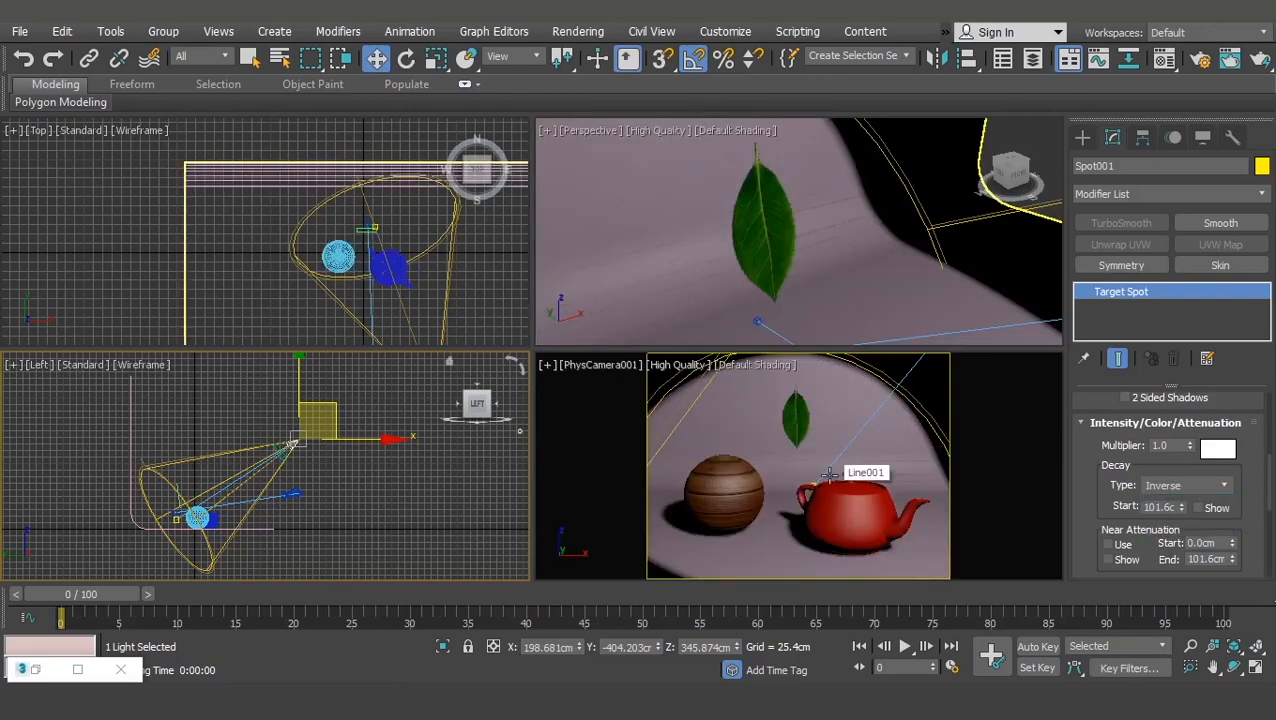
{"action": "left_click_drag", "start_coordinate": [333, 407], "coordinate": [382, 385]}
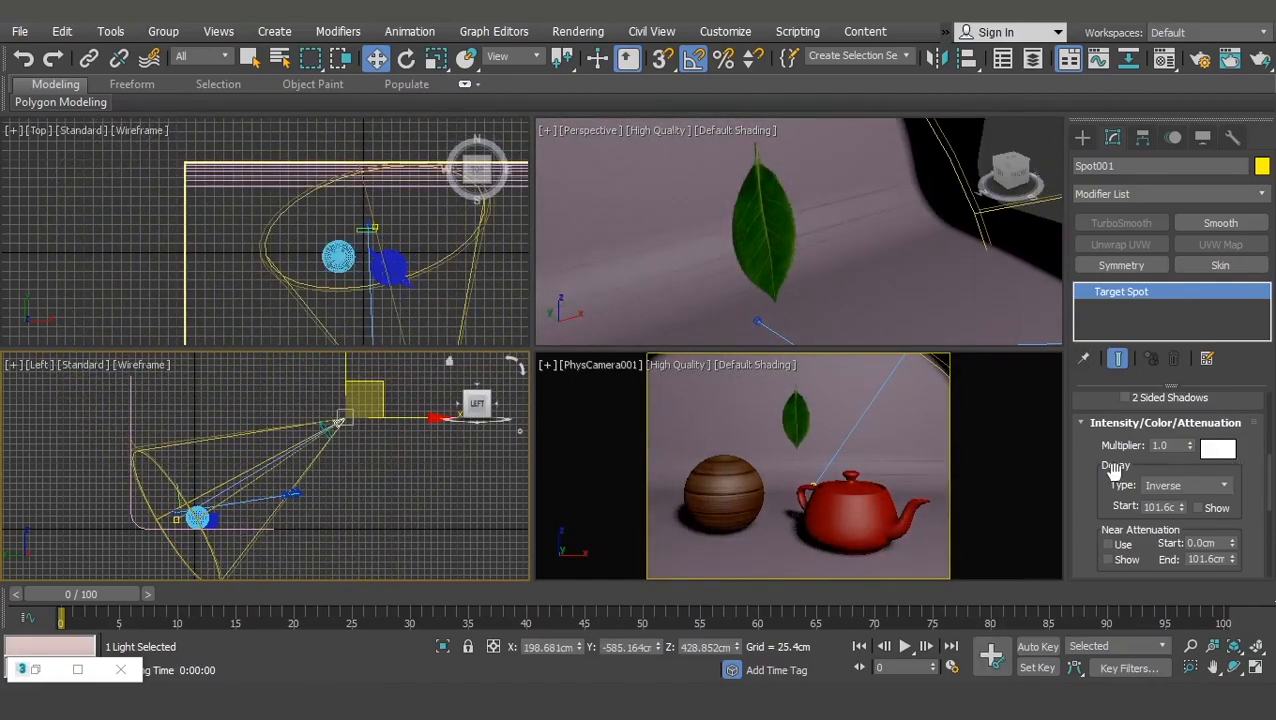
{"action": "left_click_drag", "start_coordinate": [368, 378], "coordinate": [521, 242]}
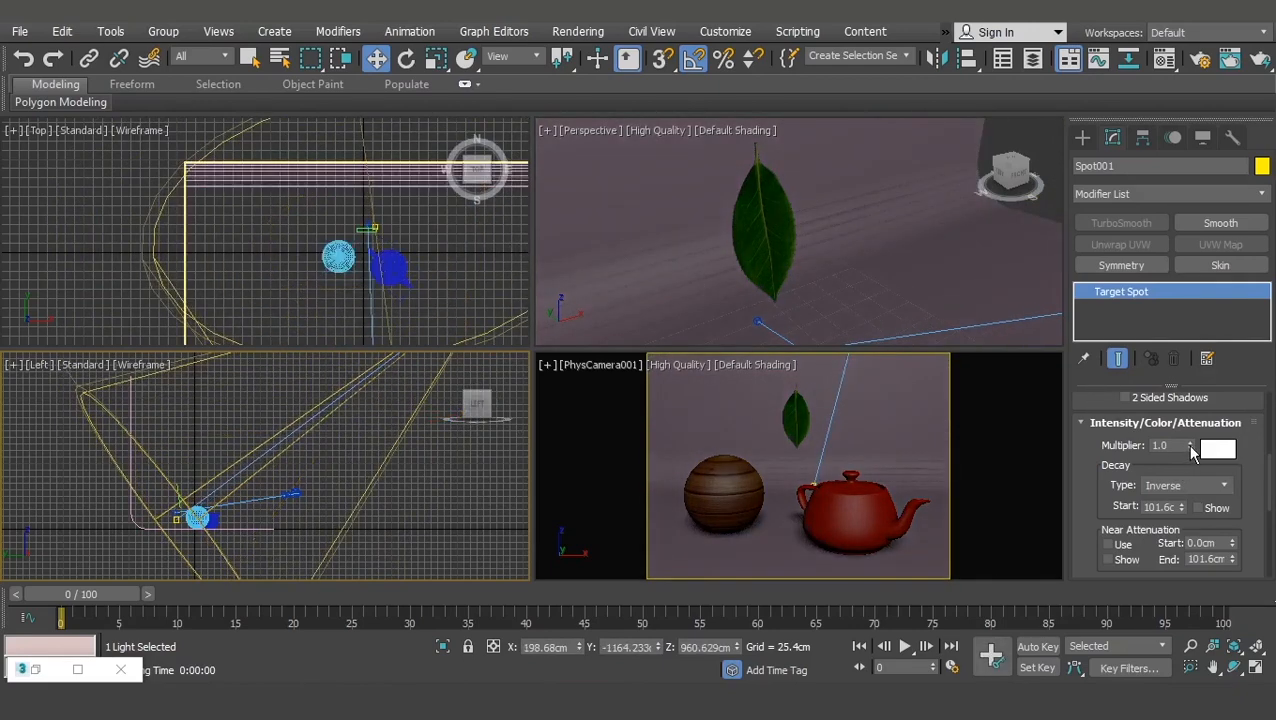
Step: Try raising the spotlight's multiplier to about 2 under Inverse decay, and undo the change
{"action": "left_click_drag", "start_coordinate": [1190, 452], "coordinate": [1189, 445]}
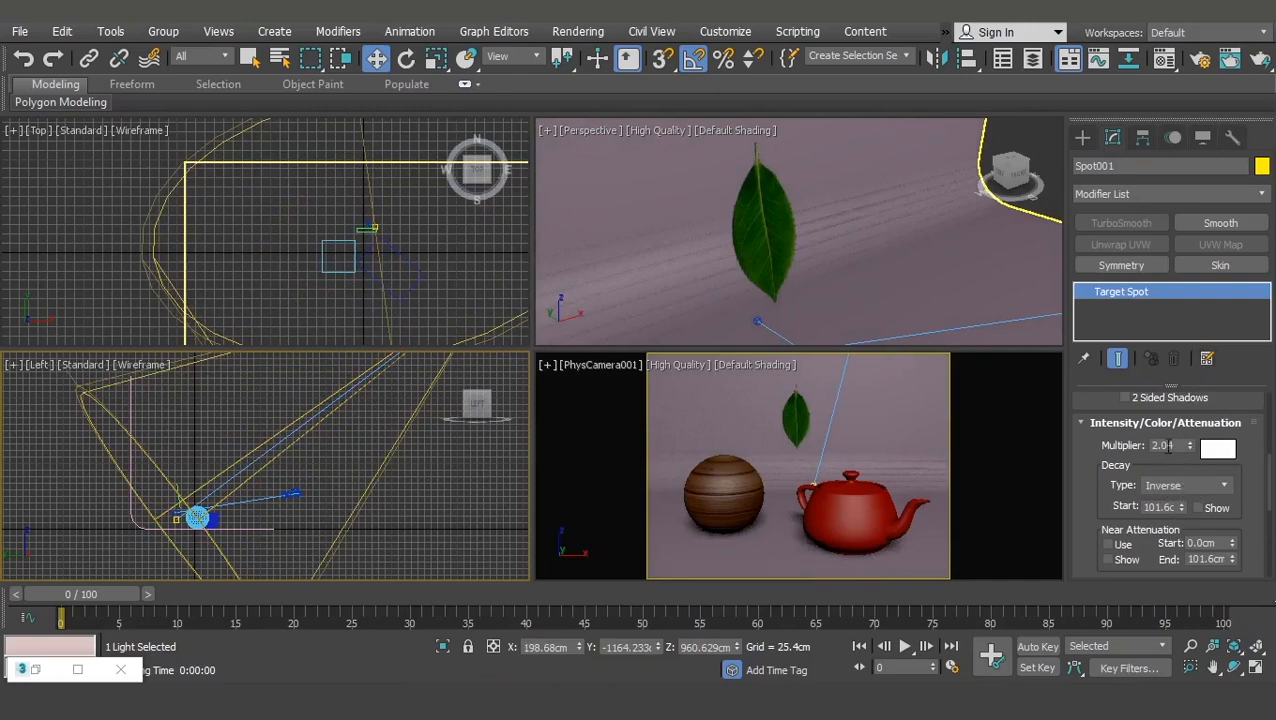
{"action": "key", "text": "ctrl+z"}
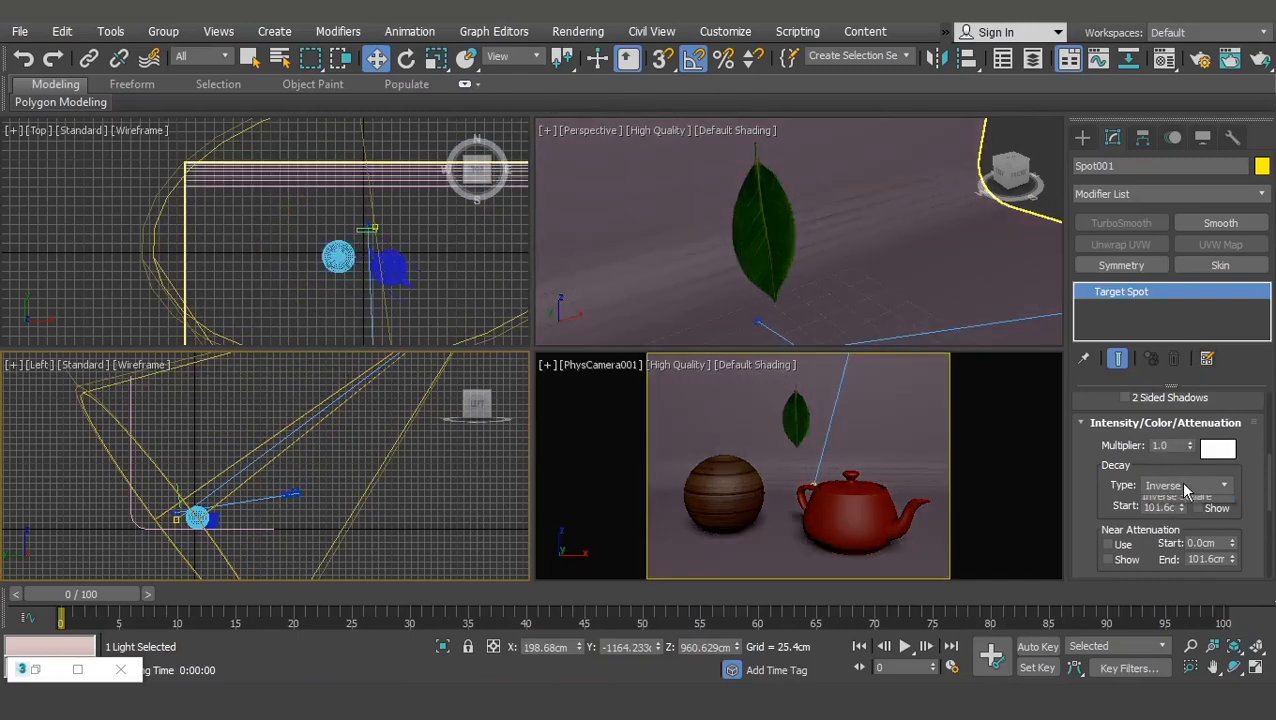
Step: Set the spotlight's decay type to None and undo its distant move, returning it to about Y -585 cm, Z 429 cm
{"action": "left_click", "coordinate": [1179, 482]}
{"action": "left_click", "coordinate": [1165, 504]}
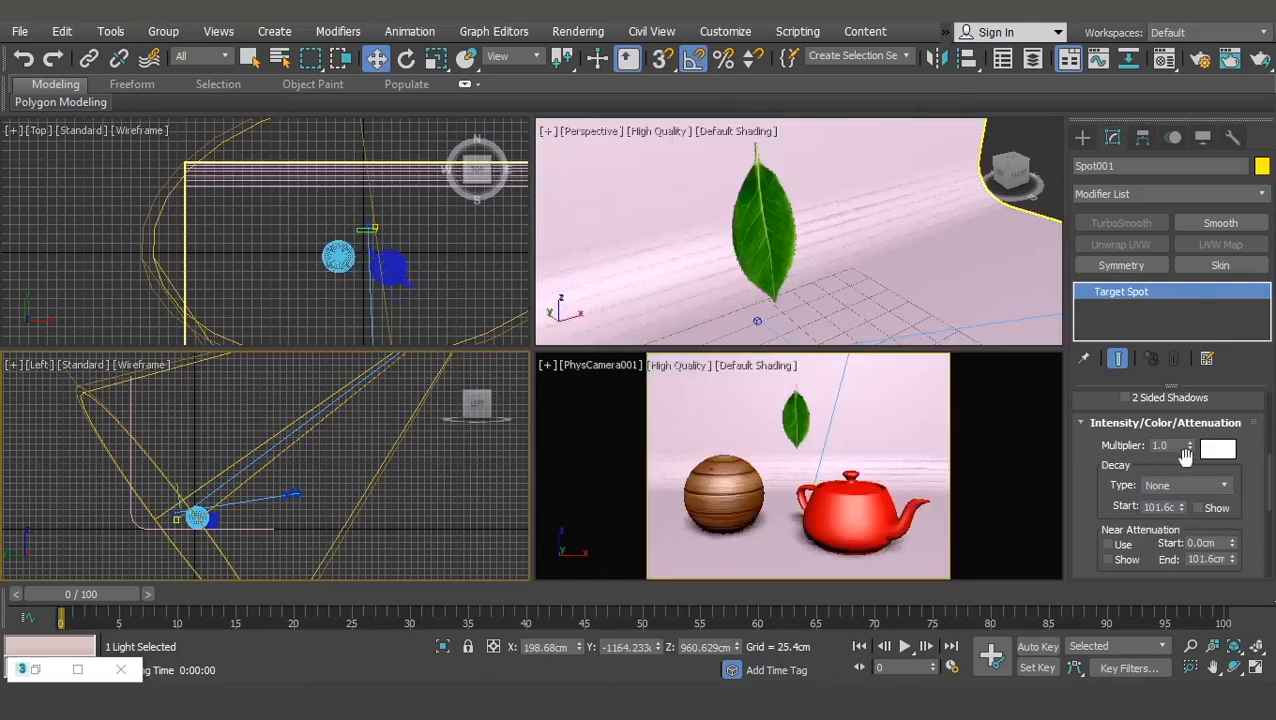
{"action": "key", "text": "ctrl+z"}
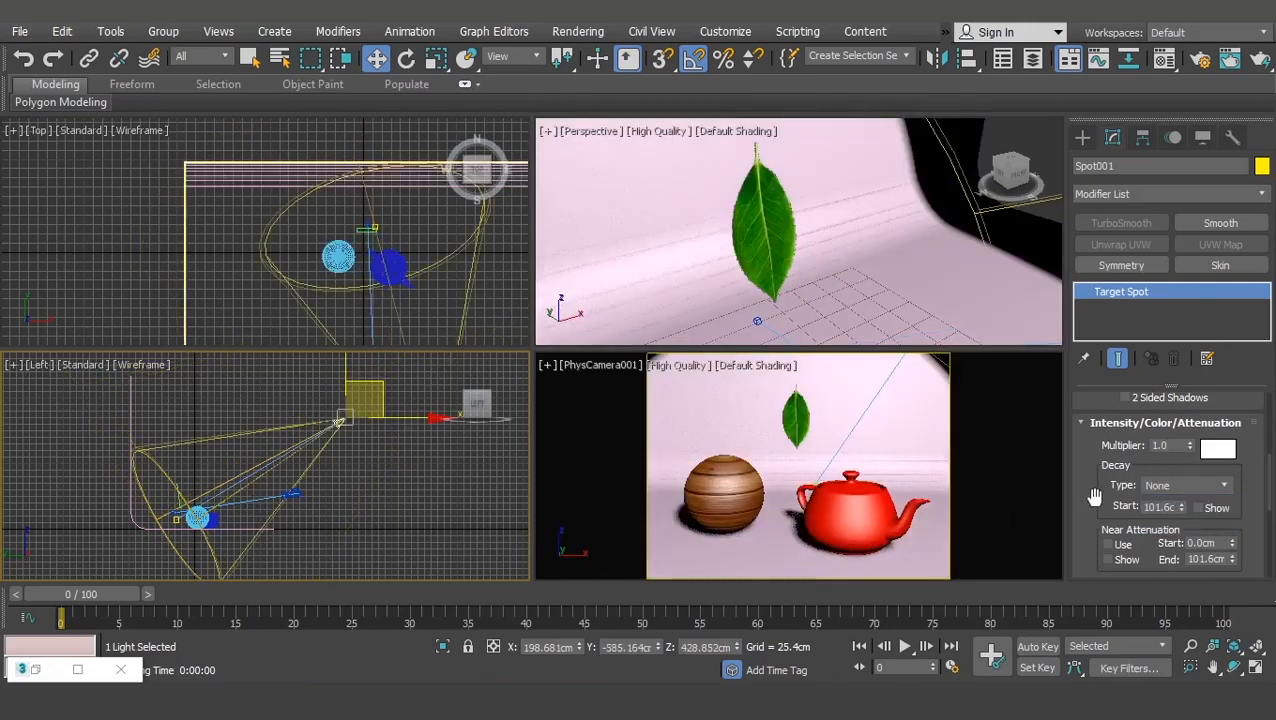
Step: Render the PhysCamera001 view with the spotlight at its closer position, and minimize the rendered frame
{"action": "scroll", "coordinate": [1097, 490], "scroll_direction": "down", "scroll_amount": 2}
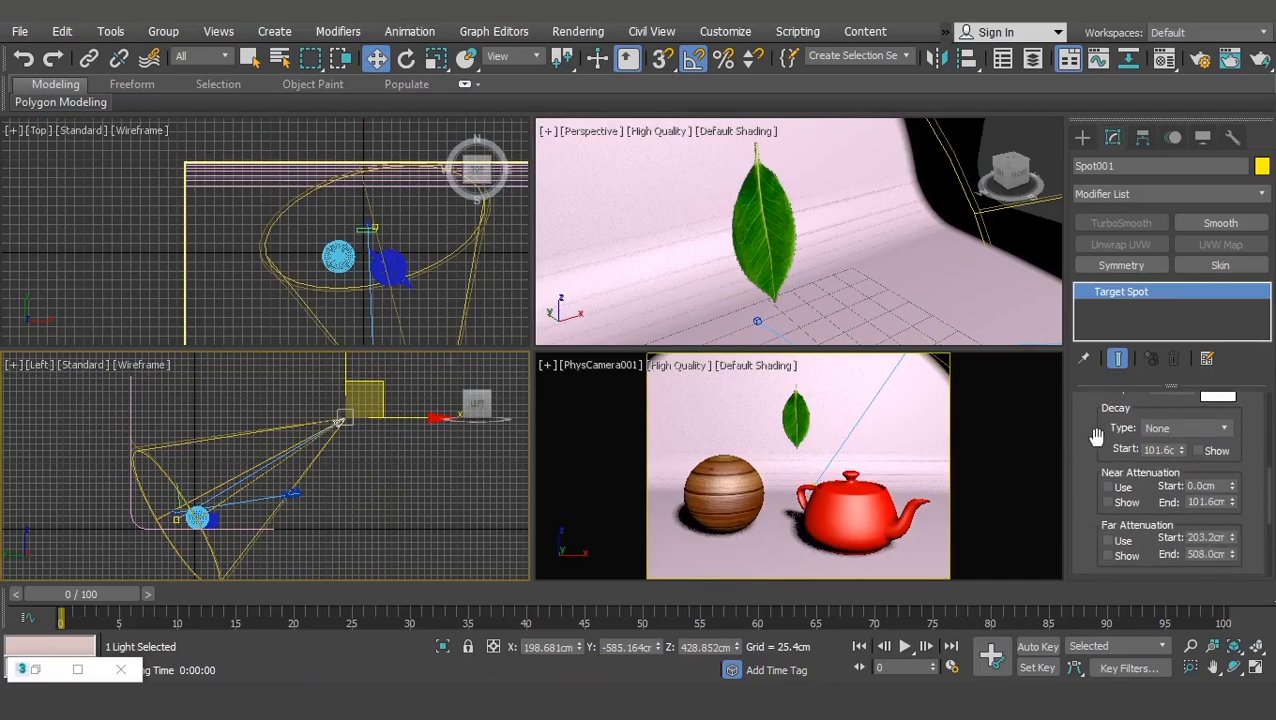
{"action": "left_click_drag", "start_coordinate": [1097, 439], "coordinate": [1097, 445]}
{"action": "middle_click_drag", "start_coordinate": [337, 446], "coordinate": [315, 473]}
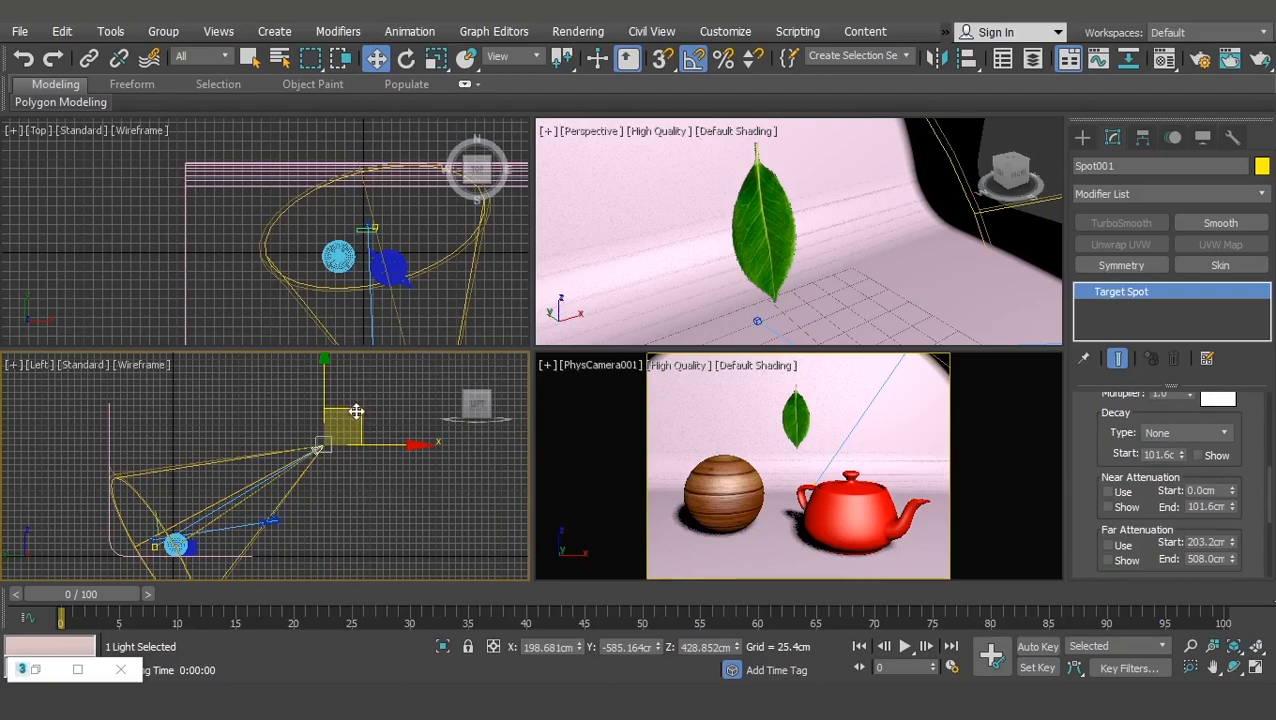
{"action": "left_click", "coordinate": [1259, 60]}
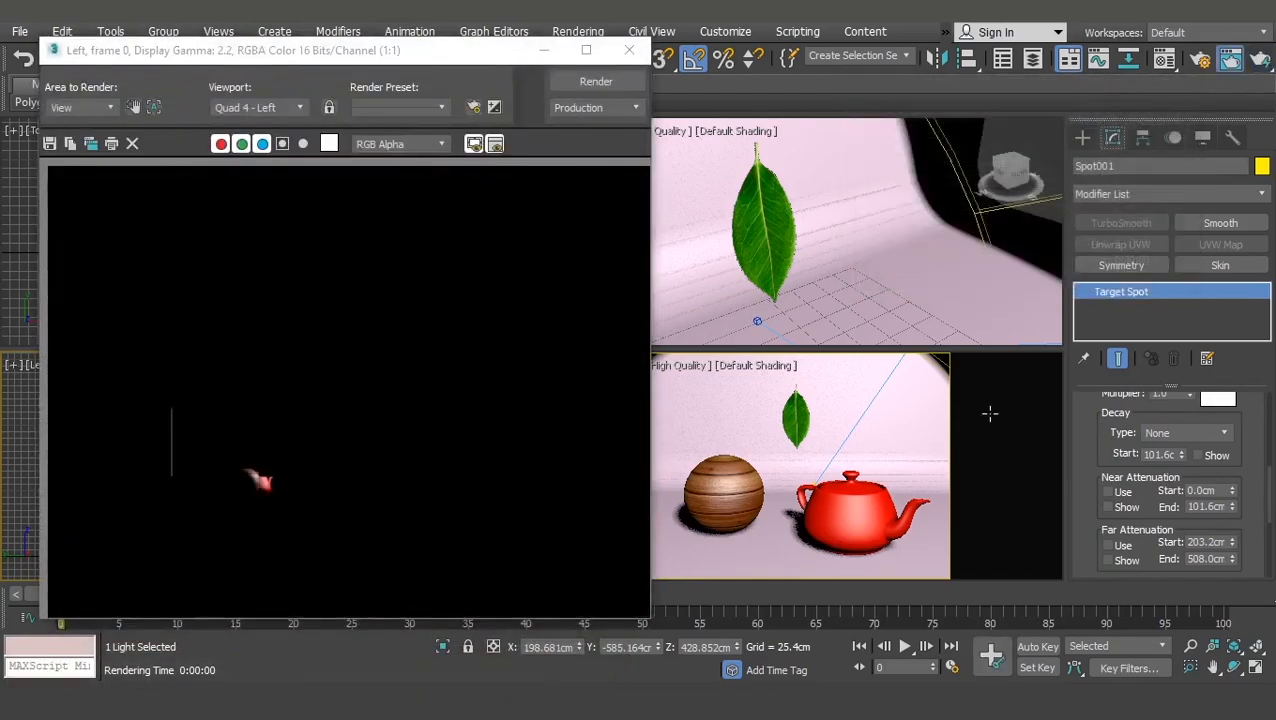
{"action": "right_click", "coordinate": [989, 413]}
{"action": "left_click", "coordinate": [1259, 60]}
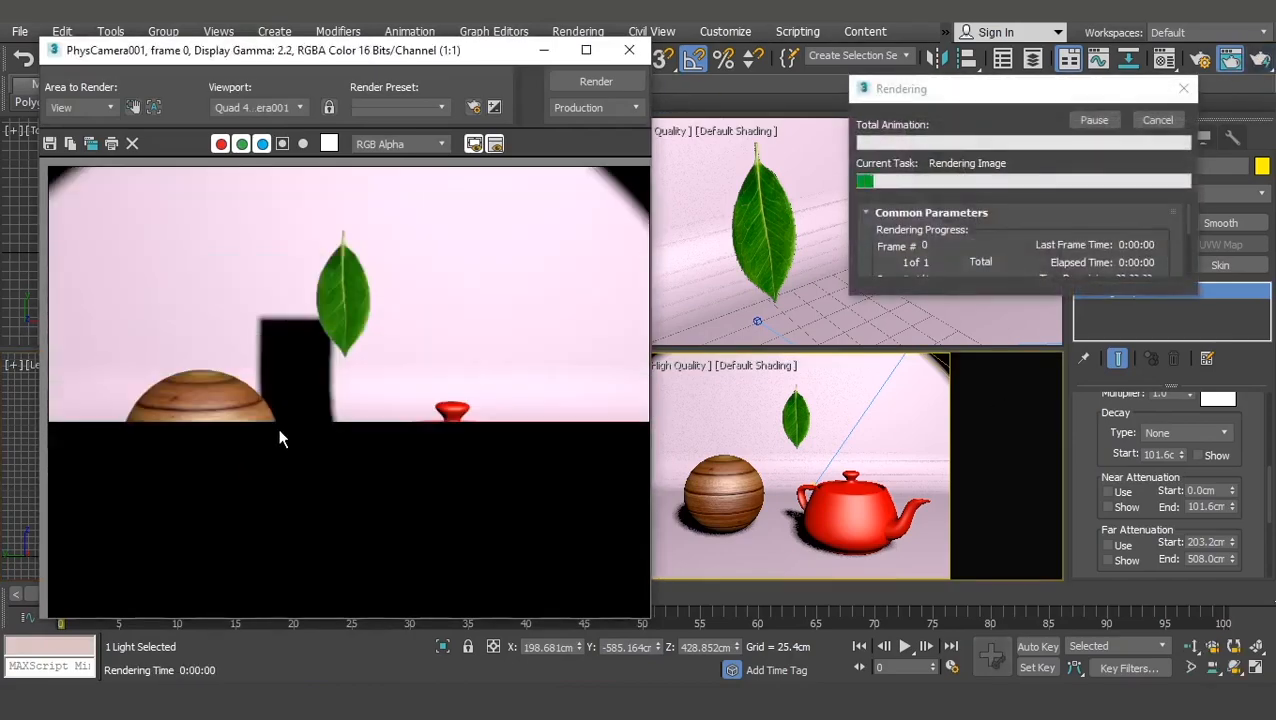
{"action": "left_click", "coordinate": [543, 50]}
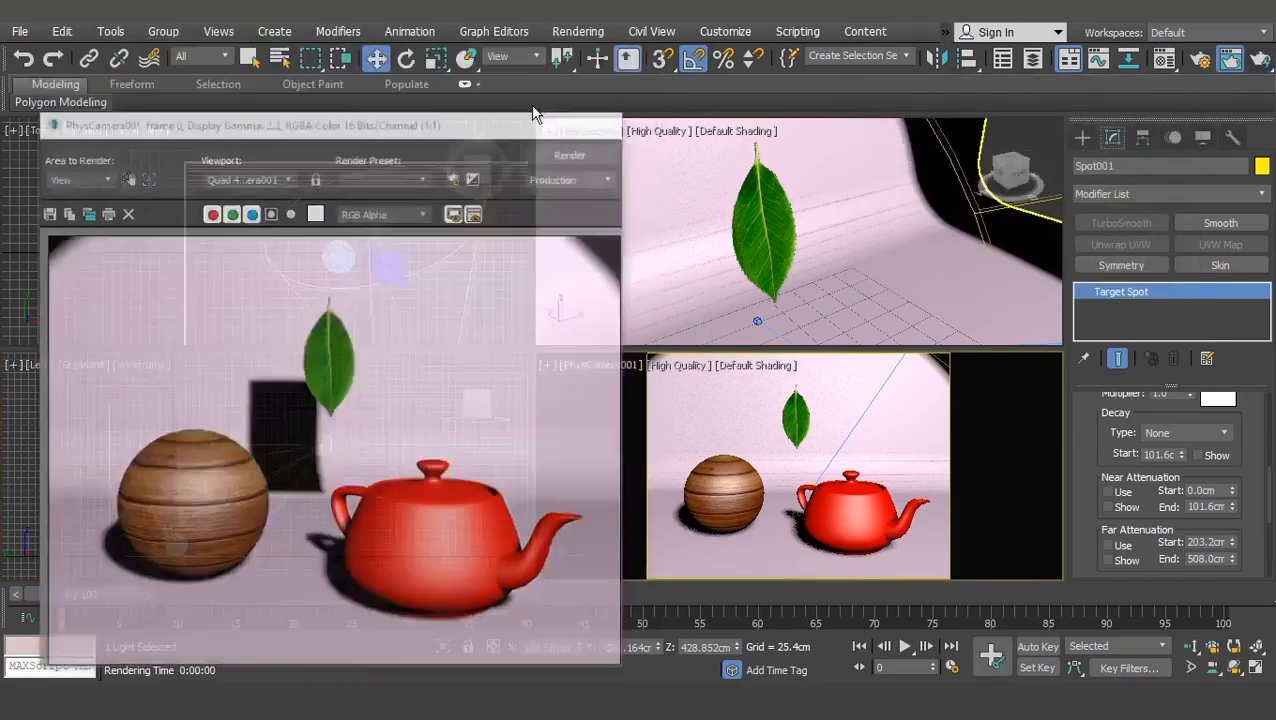
Step: Try moving the spotlight to about Y -1317 cm, Z 897 cm in the Left view and render the camera view
{"action": "left_click_drag", "start_coordinate": [265, 495], "coordinate": [488, 340]}
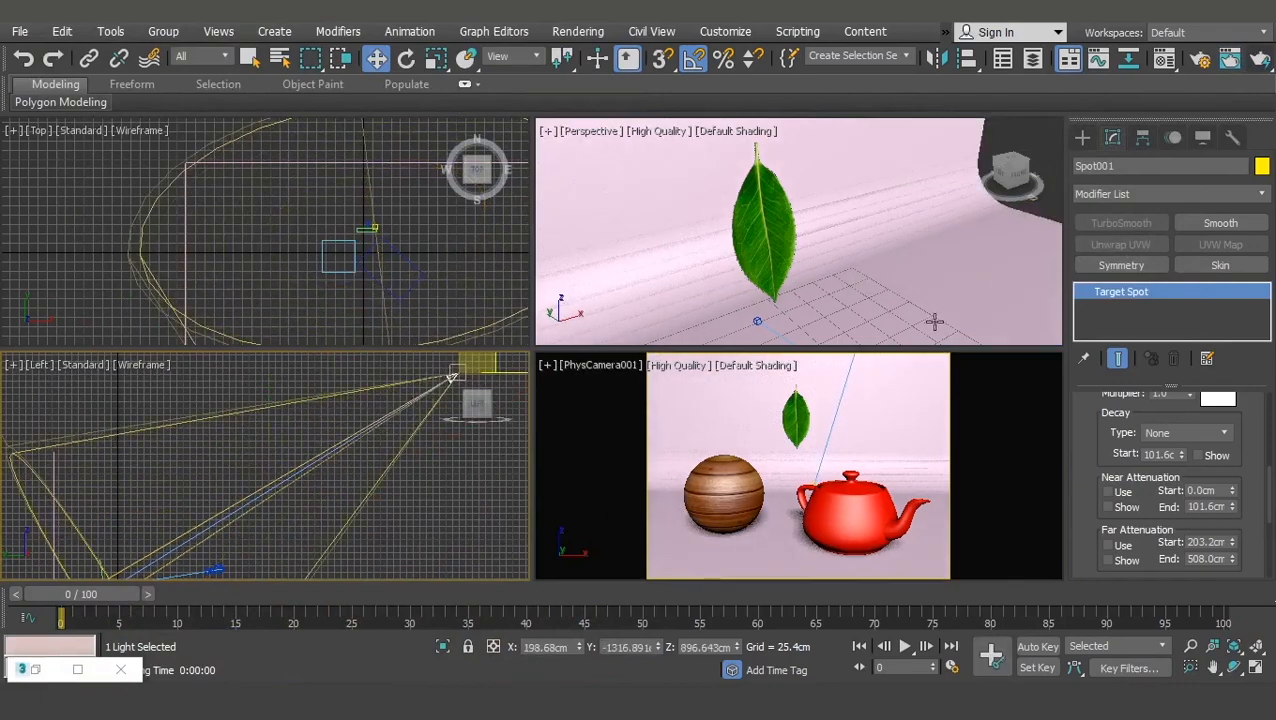
{"action": "left_click", "coordinate": [1262, 62]}
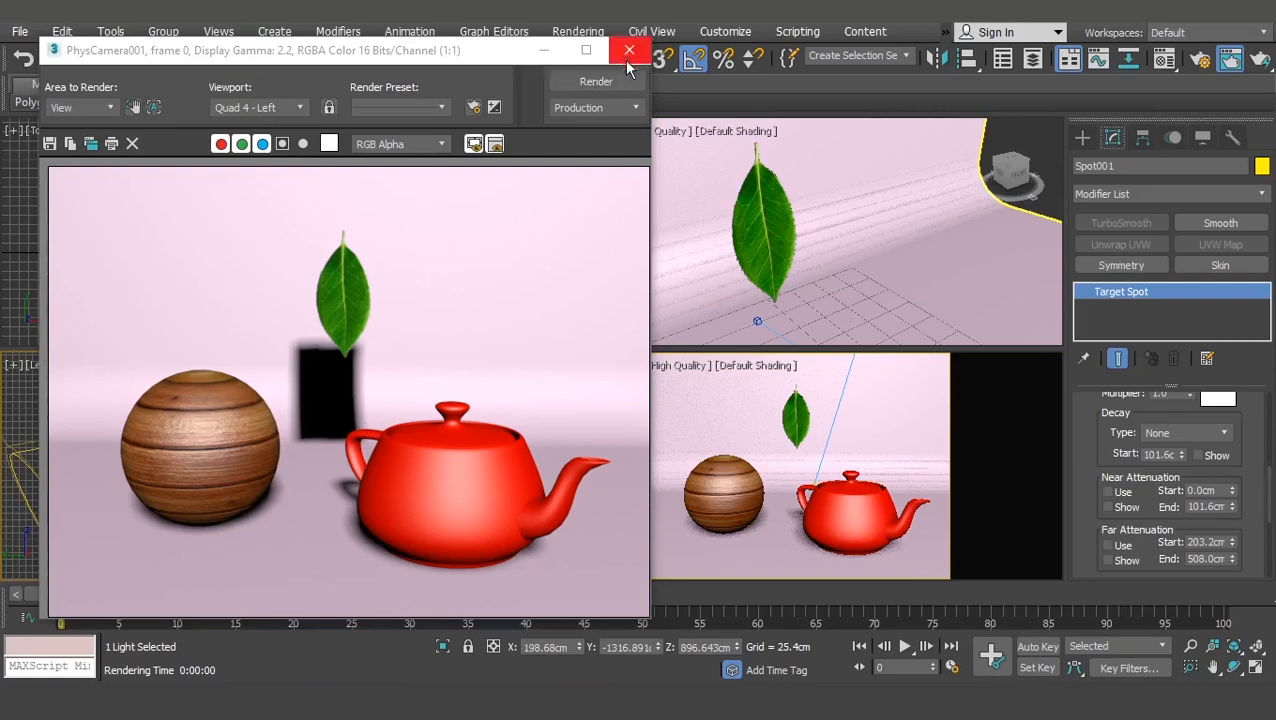
{"action": "left_click", "coordinate": [545, 51]}
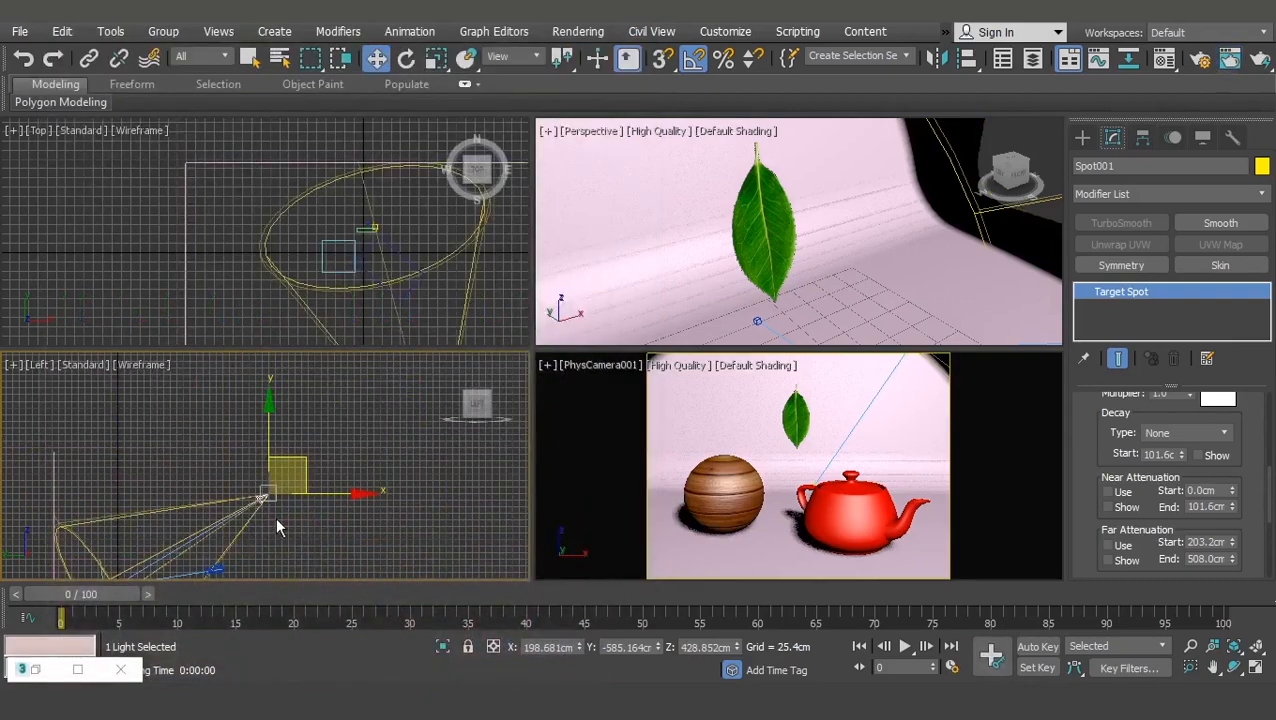
Step: Enable the Use and Show options for both the near and far attenuation of the spotlight
{"action": "scroll", "coordinate": [1270, 482], "scroll_direction": "down", "scroll_amount": 1}
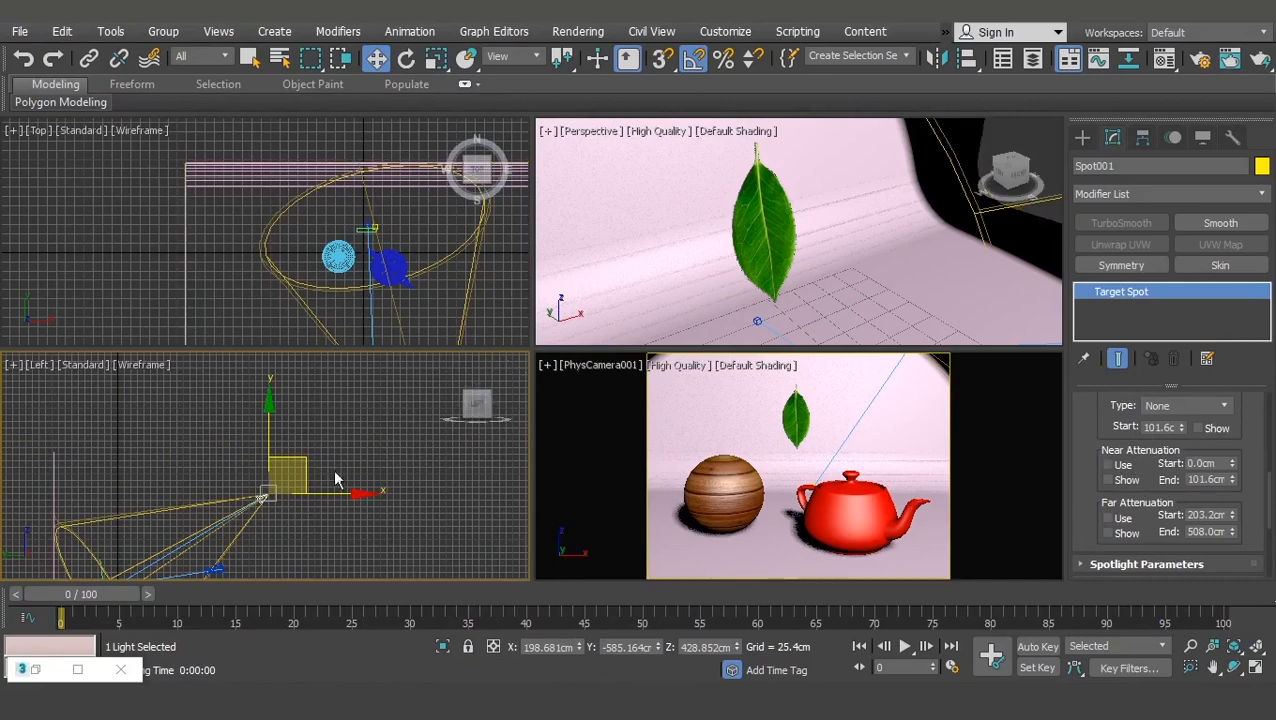
{"action": "scroll", "coordinate": [243, 479], "scroll_direction": "up", "scroll_amount": 3}
{"action": "middle_click_drag", "start_coordinate": [267, 516], "coordinate": [297, 470]}
{"action": "scroll", "coordinate": [297, 390], "scroll_direction": "up", "scroll_amount": 2}
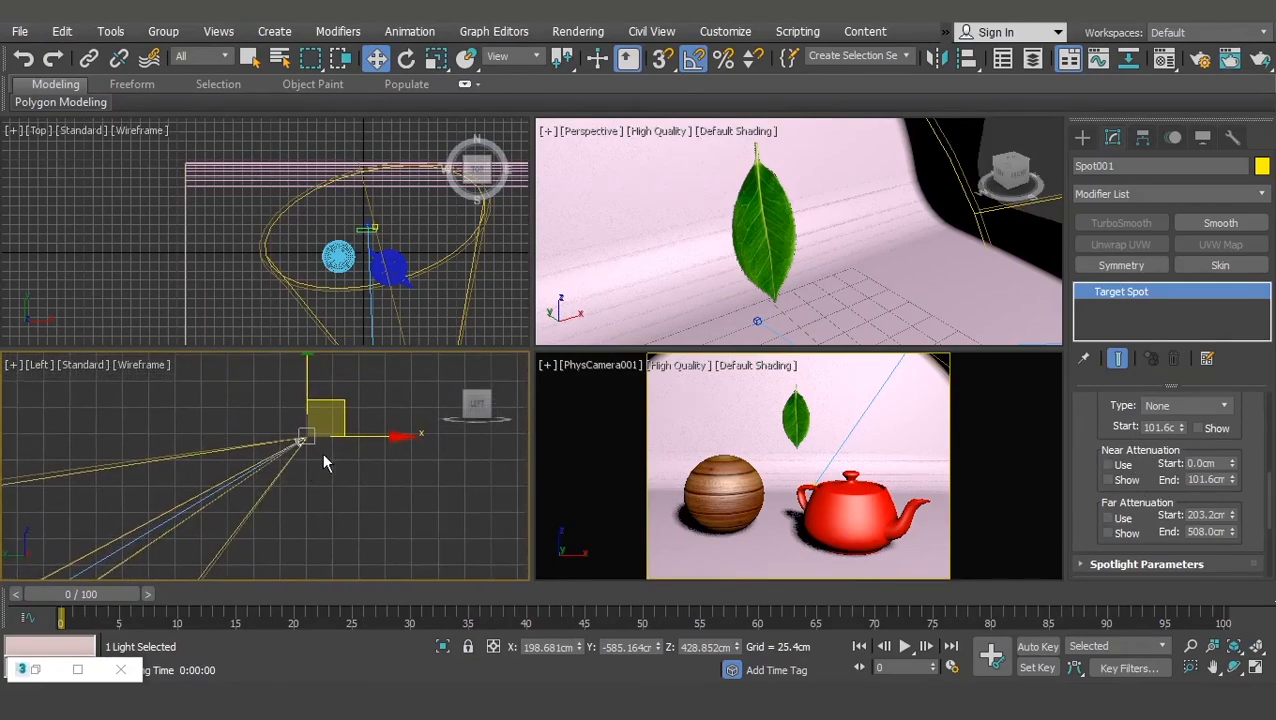
{"action": "scroll", "coordinate": [322, 453], "scroll_direction": "up", "scroll_amount": 2}
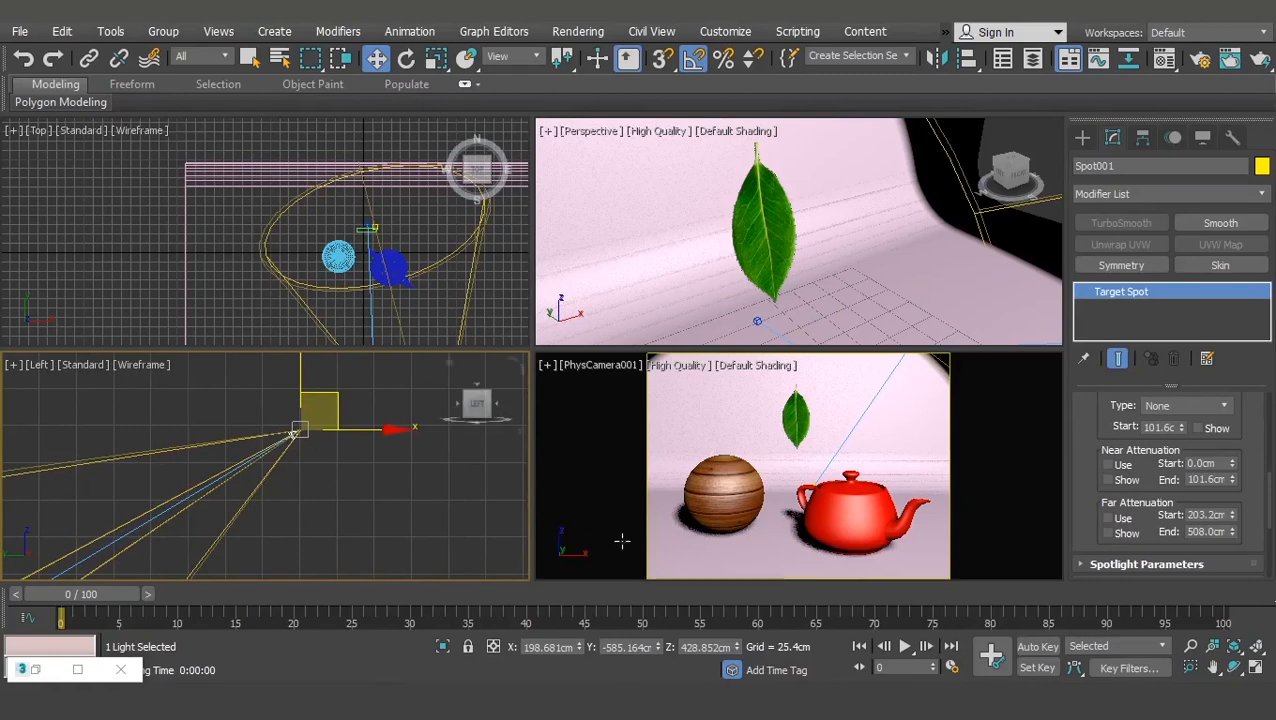
{"action": "left_click", "coordinate": [1108, 465]}
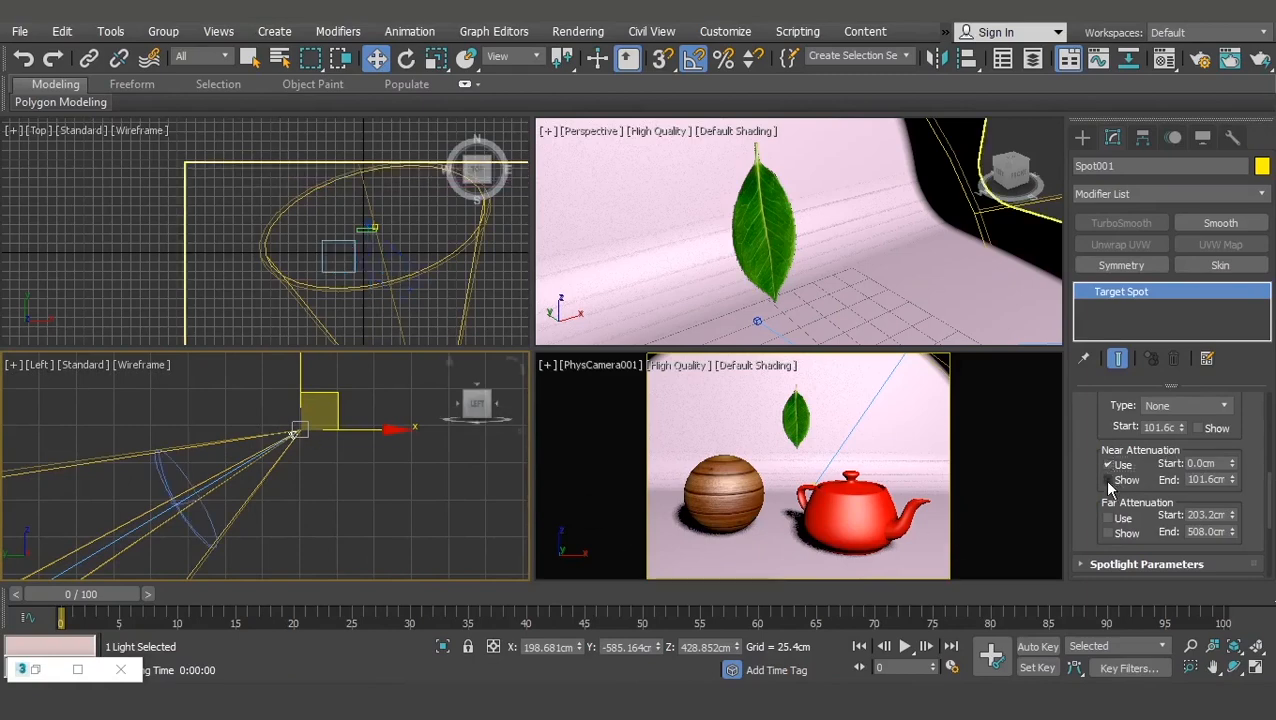
{"action": "left_click", "coordinate": [1108, 480]}
{"action": "left_click", "coordinate": [1107, 519]}
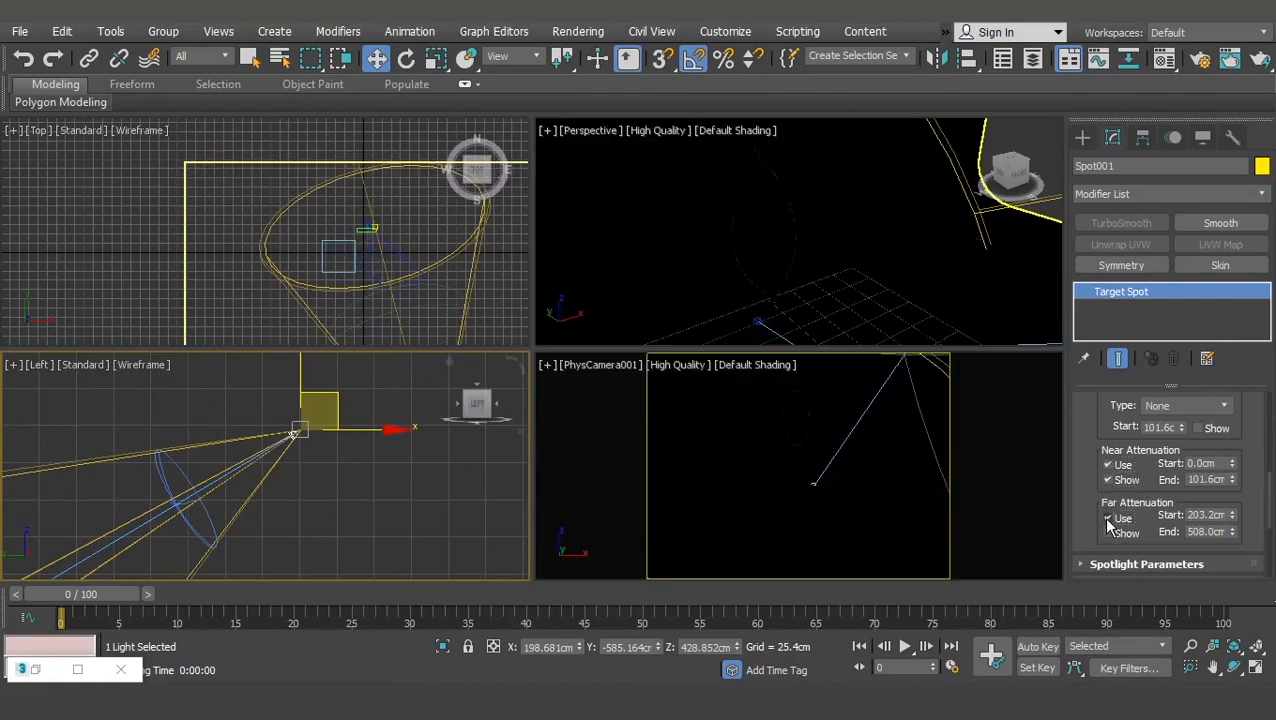
{"action": "left_click", "coordinate": [1108, 534]}
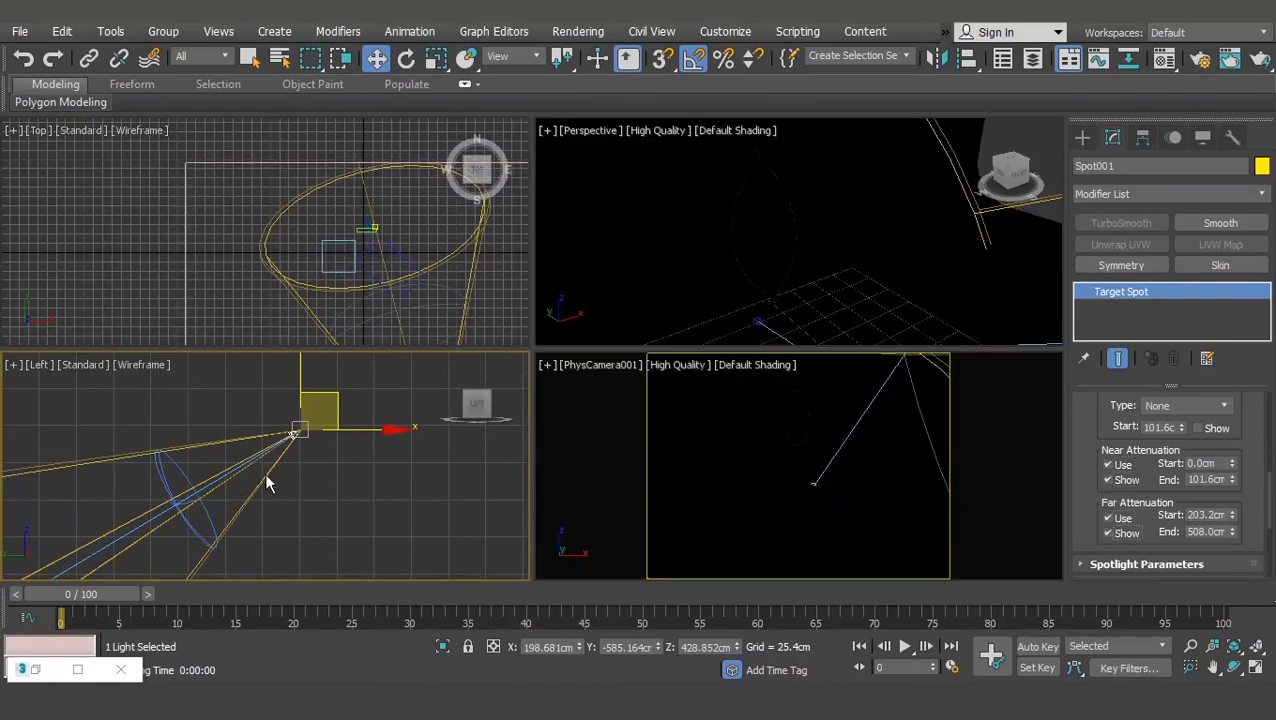
Step: Switch the far and near attenuation's Use and Show options off and back on to compare the lighting
{"action": "scroll", "coordinate": [266, 476], "scroll_direction": "down", "scroll_amount": 2}
{"action": "middle_click_drag", "start_coordinate": [277, 483], "coordinate": [408, 425]}
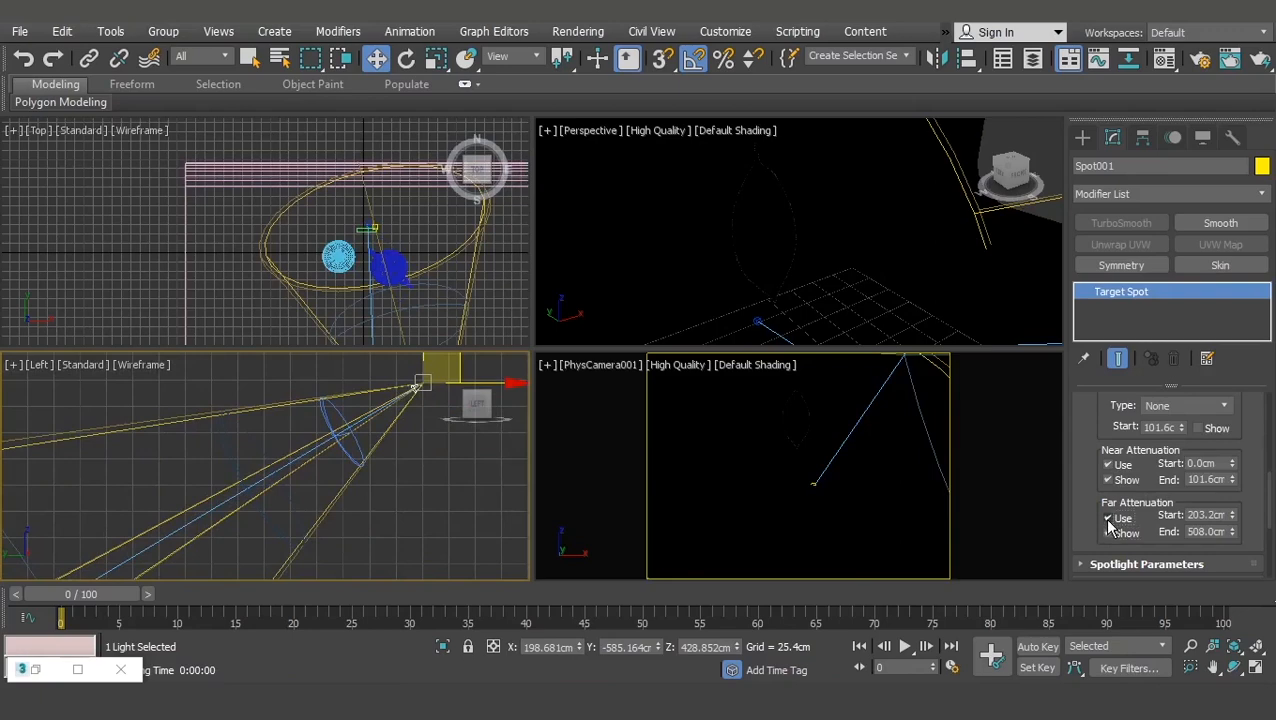
{"action": "left_click", "coordinate": [1107, 519]}
{"action": "left_click", "coordinate": [1108, 534]}
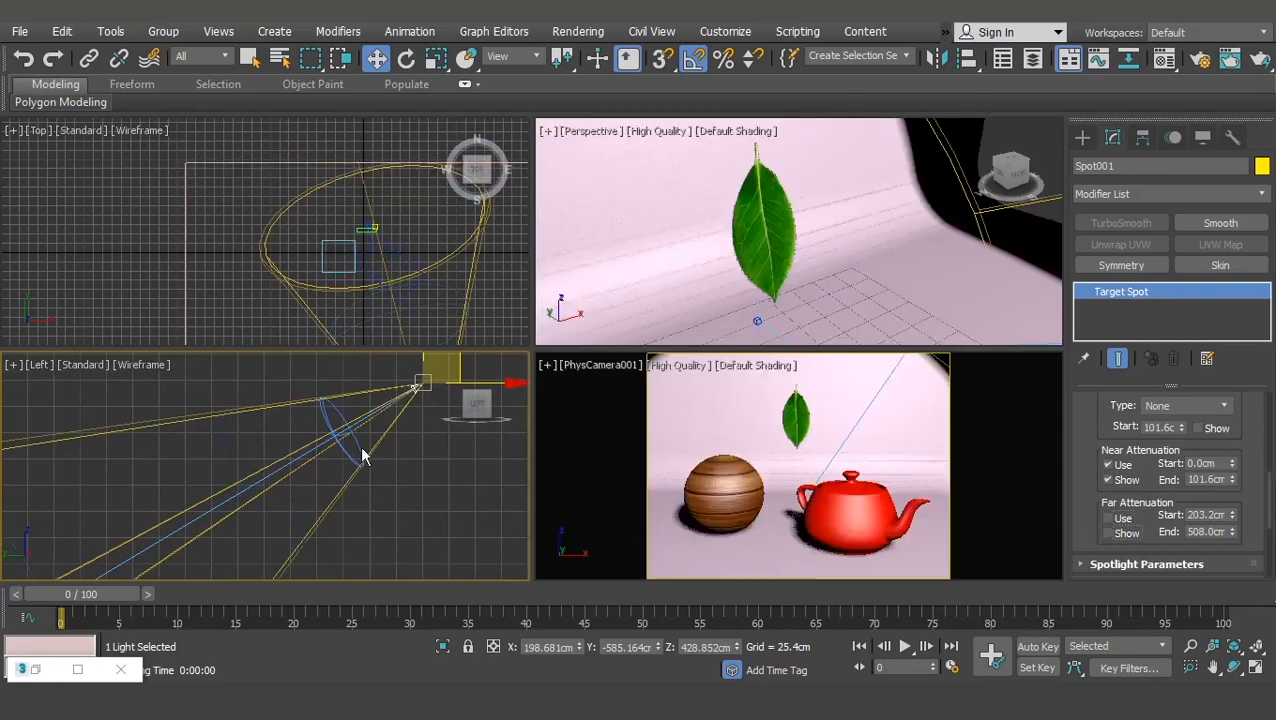
{"action": "left_click", "coordinate": [1108, 481]}
{"action": "left_click", "coordinate": [1108, 465]}
{"action": "left_click", "coordinate": [1108, 465]}
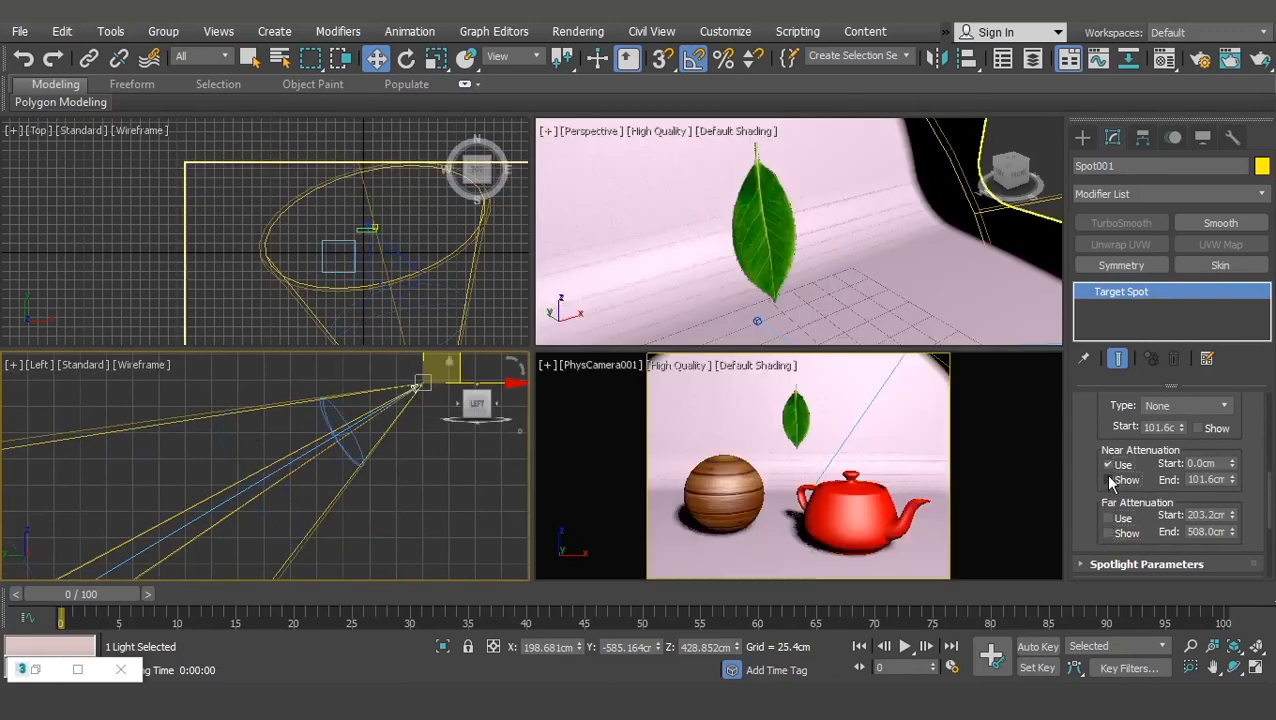
{"action": "left_click", "coordinate": [1108, 481]}
{"action": "left_click", "coordinate": [1107, 519]}
{"action": "left_click", "coordinate": [1108, 534]}
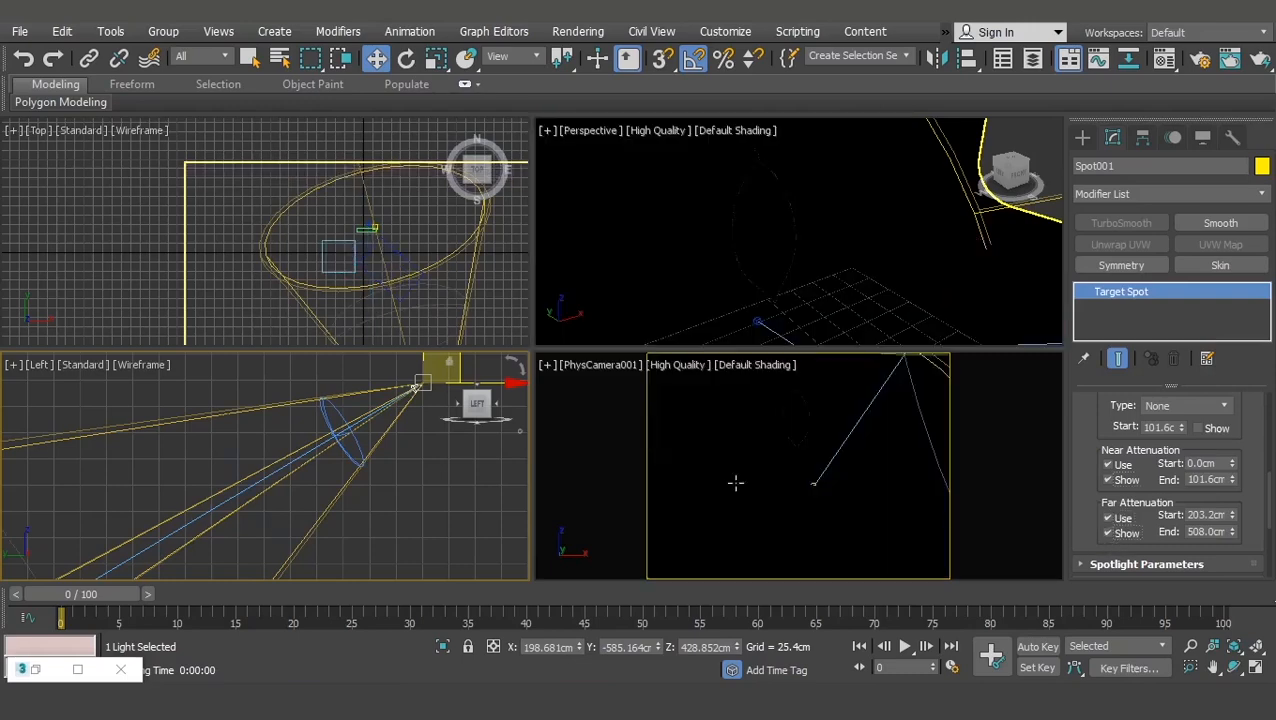
Step: Set the near attenuation's start distance to about 40.08 cm, checking its range on the light cone in the Left view
{"action": "scroll", "coordinate": [271, 511], "scroll_direction": "down", "scroll_amount": 2}
{"action": "scroll", "coordinate": [243, 508], "scroll_direction": "up", "scroll_amount": 1}
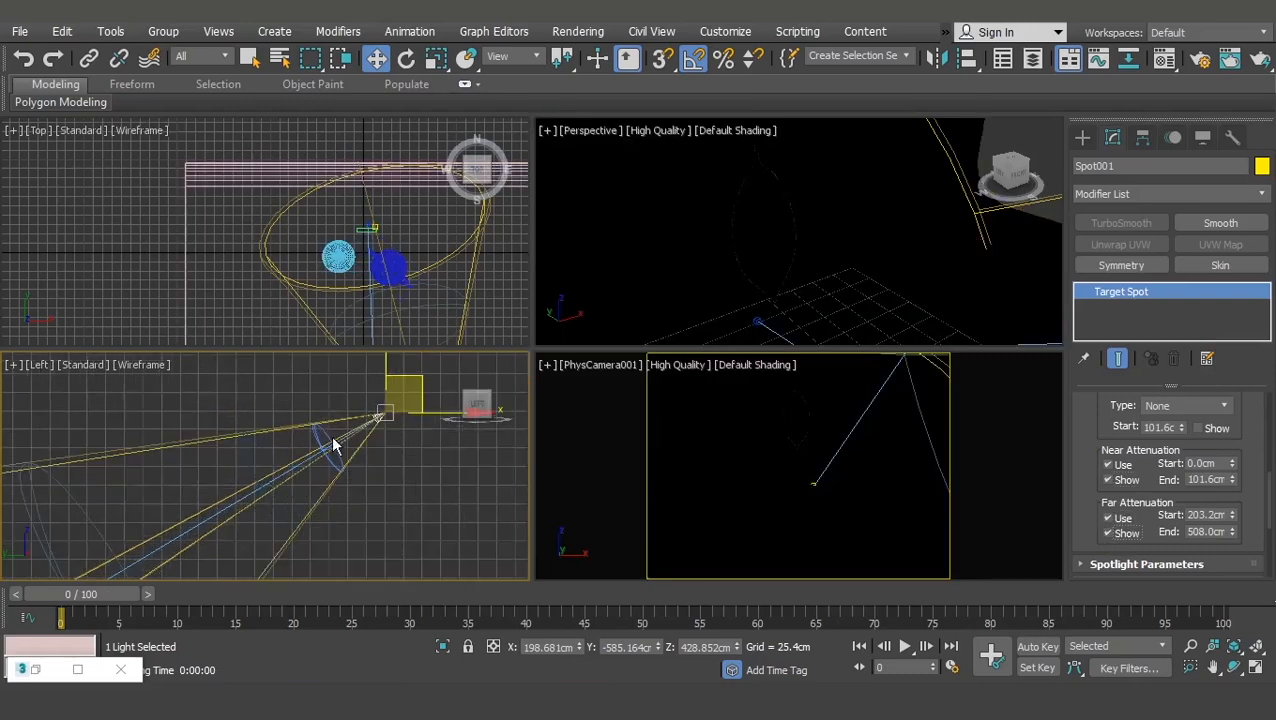
{"action": "scroll", "coordinate": [360, 438], "scroll_direction": "up", "scroll_amount": 2}
{"action": "scroll", "coordinate": [380, 470], "scroll_direction": "down", "scroll_amount": 1}
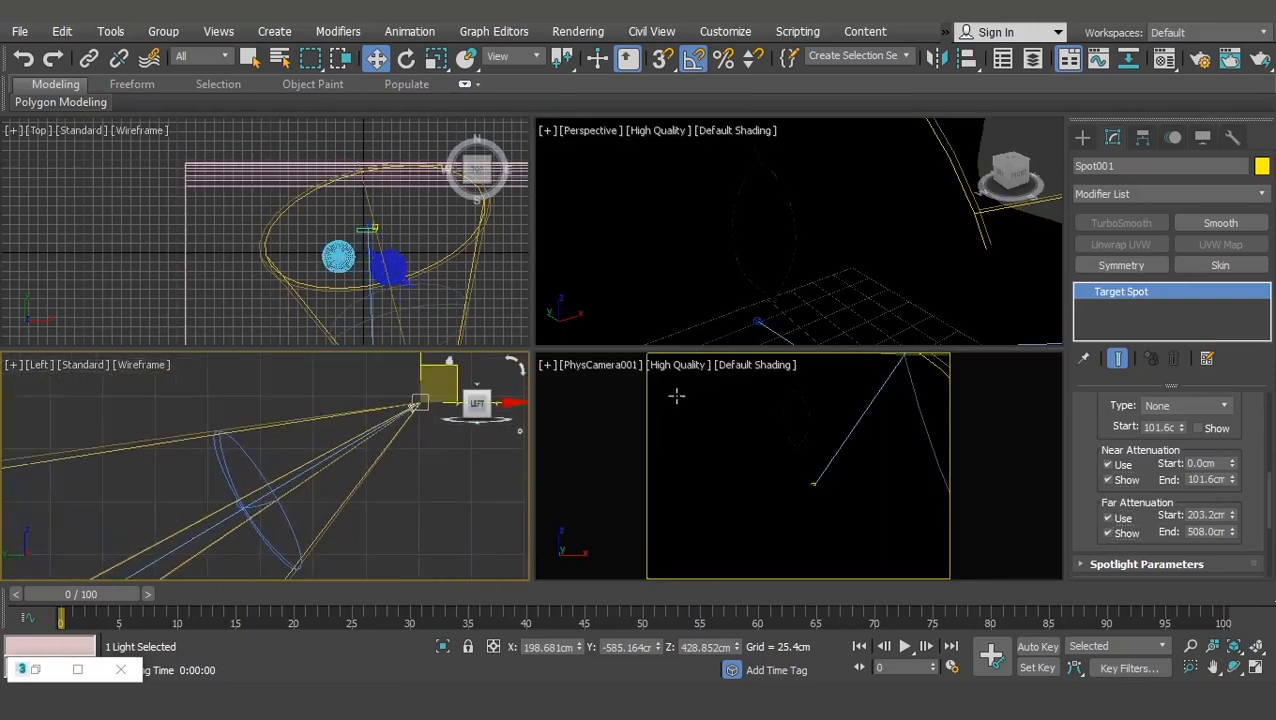
{"action": "left_click_drag", "start_coordinate": [1232, 463], "coordinate": [48, 334]}
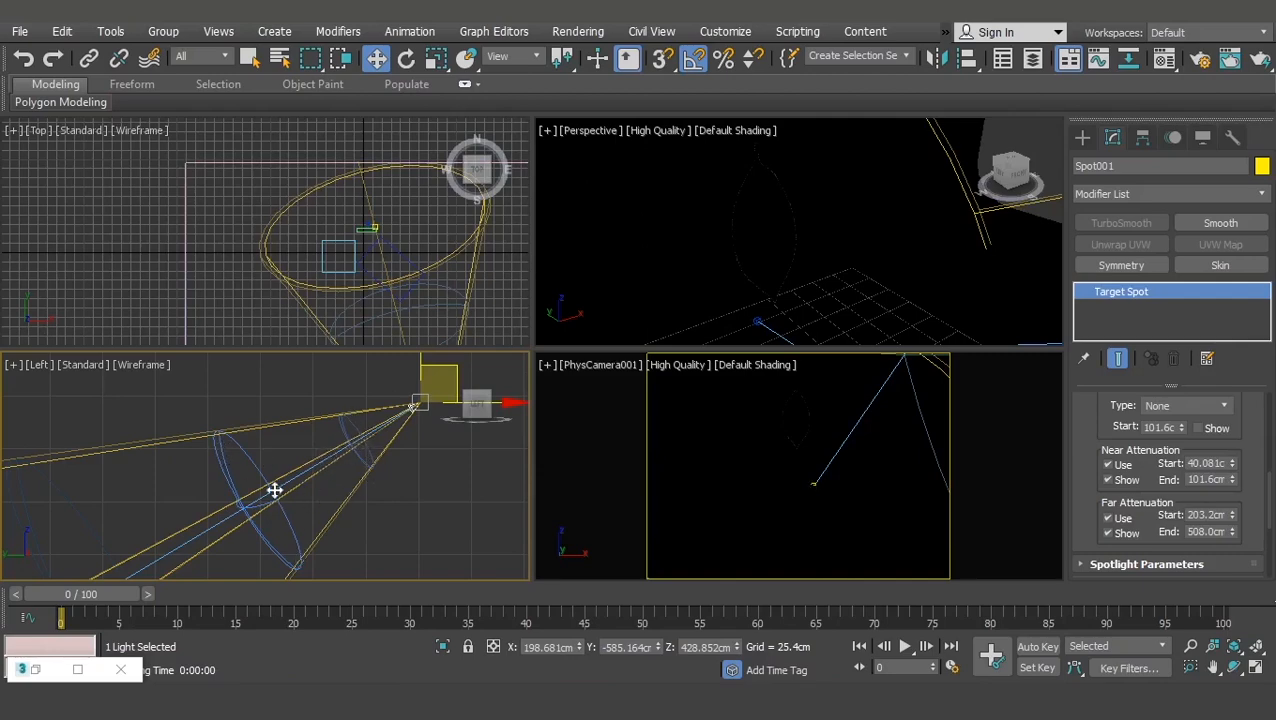
Step: Set the near attenuation's end distance to about 86.36 cm
{"action": "scroll", "coordinate": [232, 512], "scroll_direction": "down", "scroll_amount": 2}
{"action": "middle_click_drag", "start_coordinate": [232, 512], "coordinate": [367, 398]}
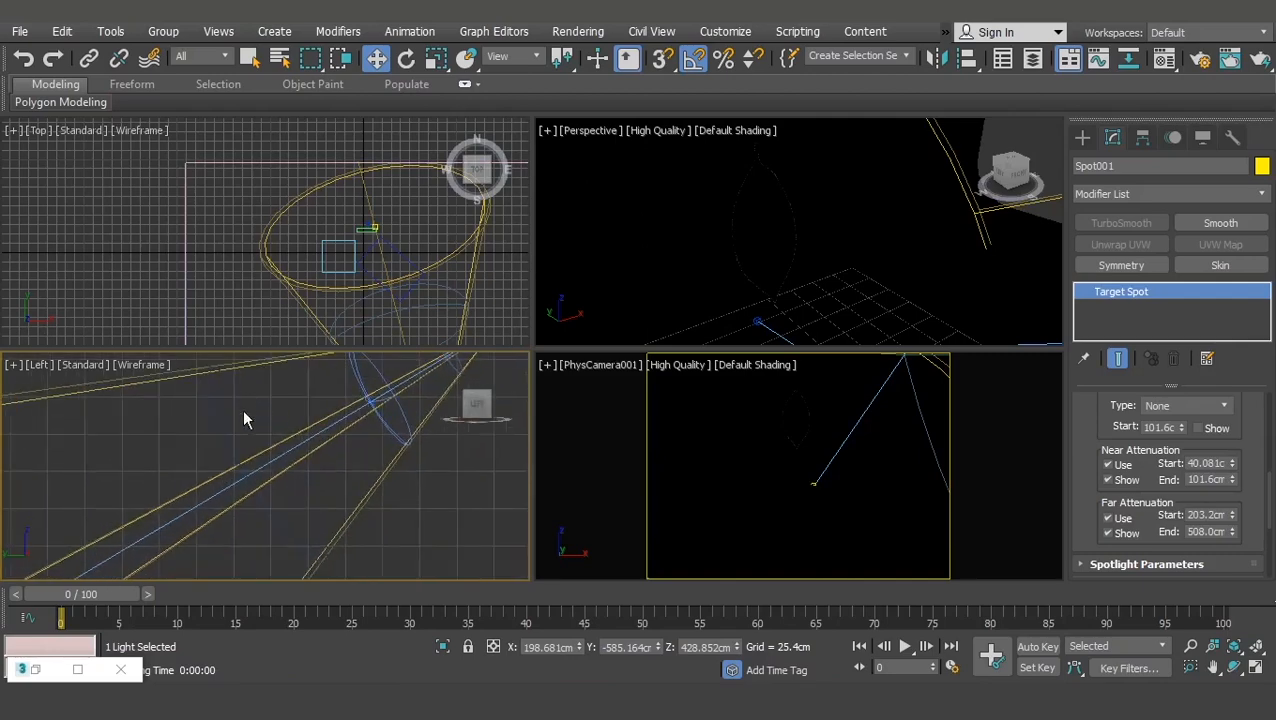
{"action": "middle_click_drag", "start_coordinate": [190, 474], "coordinate": [359, 402]}
{"action": "scroll", "coordinate": [229, 513], "scroll_direction": "down", "scroll_amount": 4}
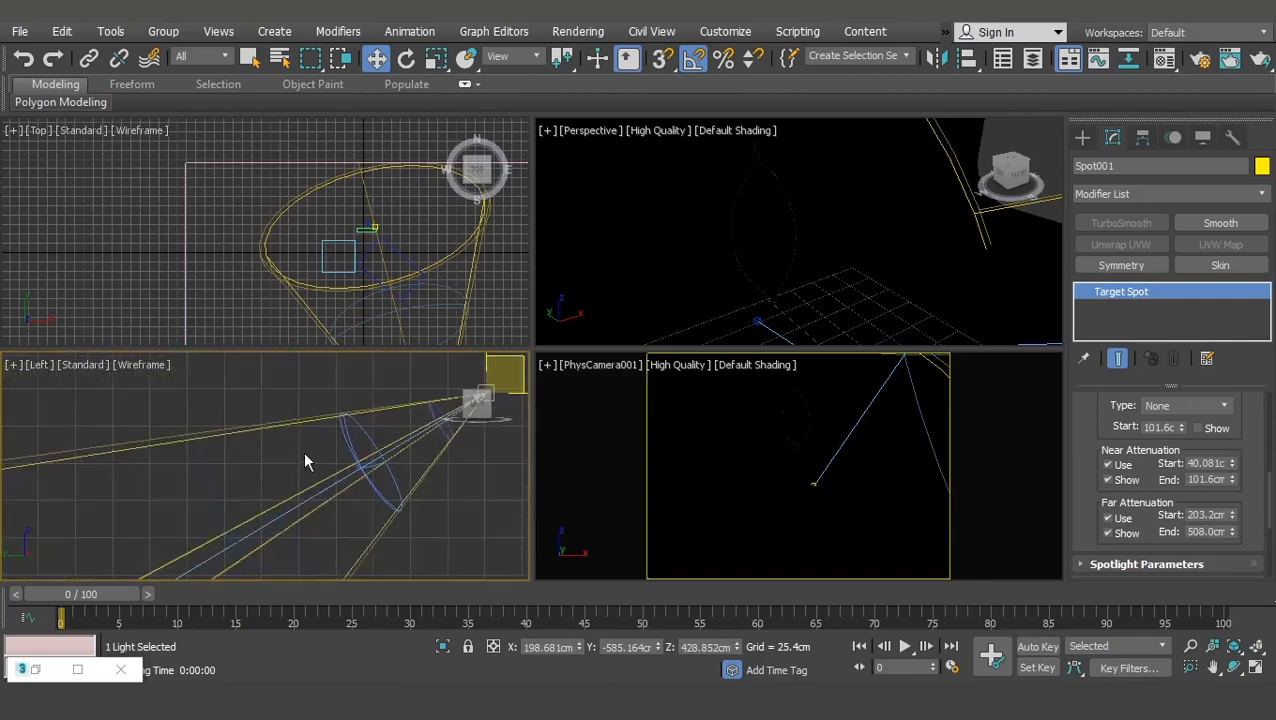
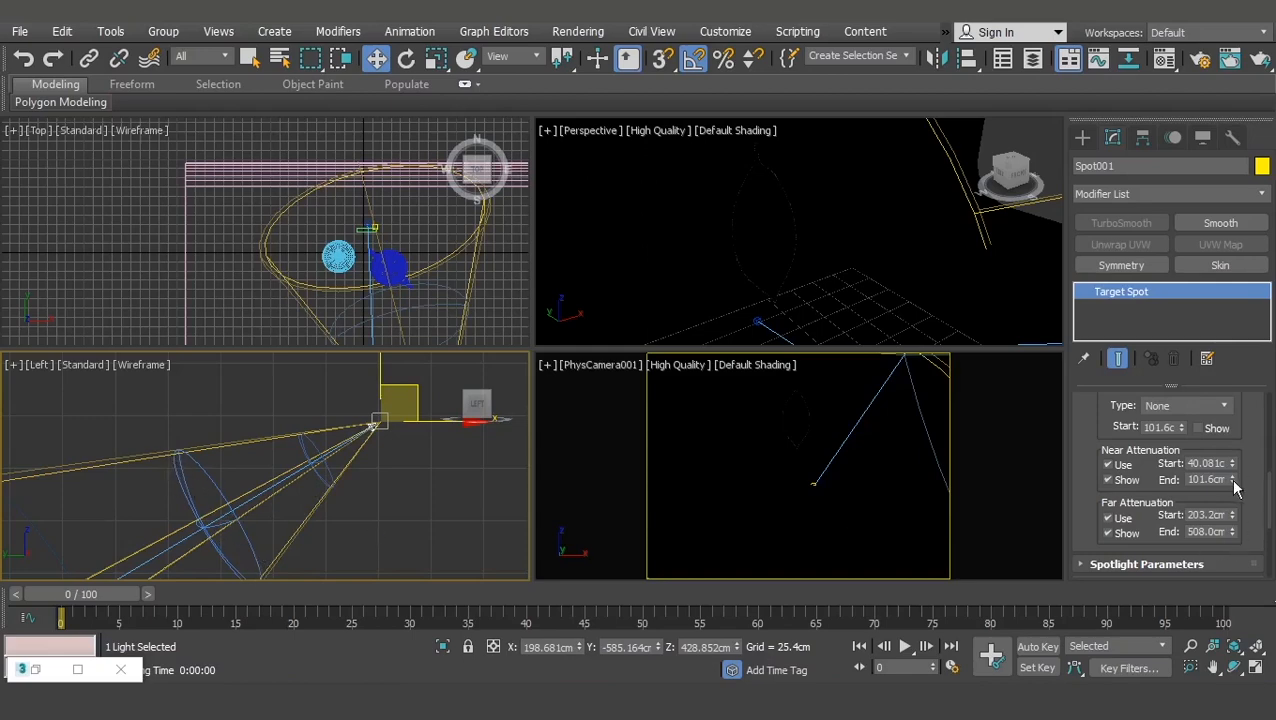
{"action": "left_click_drag", "start_coordinate": [1232, 480], "coordinate": [1233, 492]}
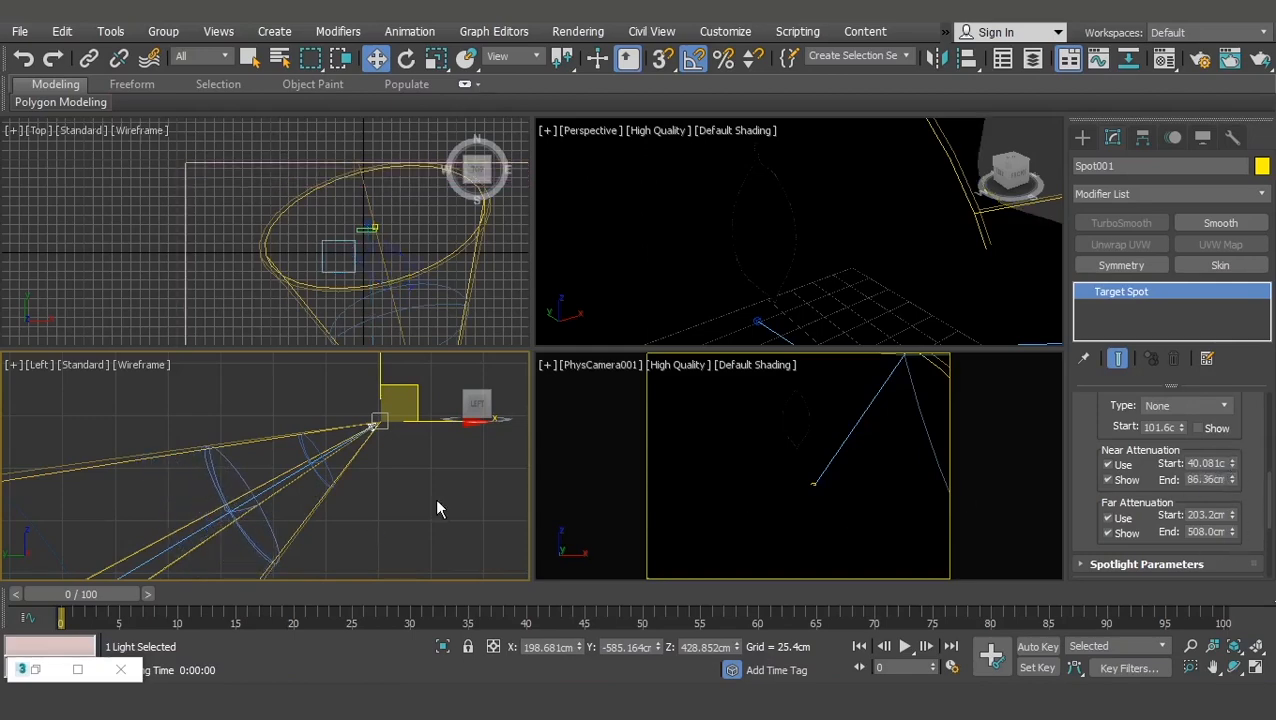
Step: Set the far attenuation's start distance to about 219.78 cm and its end distance to about 453.64 cm
{"action": "middle_click_drag", "start_coordinate": [436, 510], "coordinate": [413, 441]}
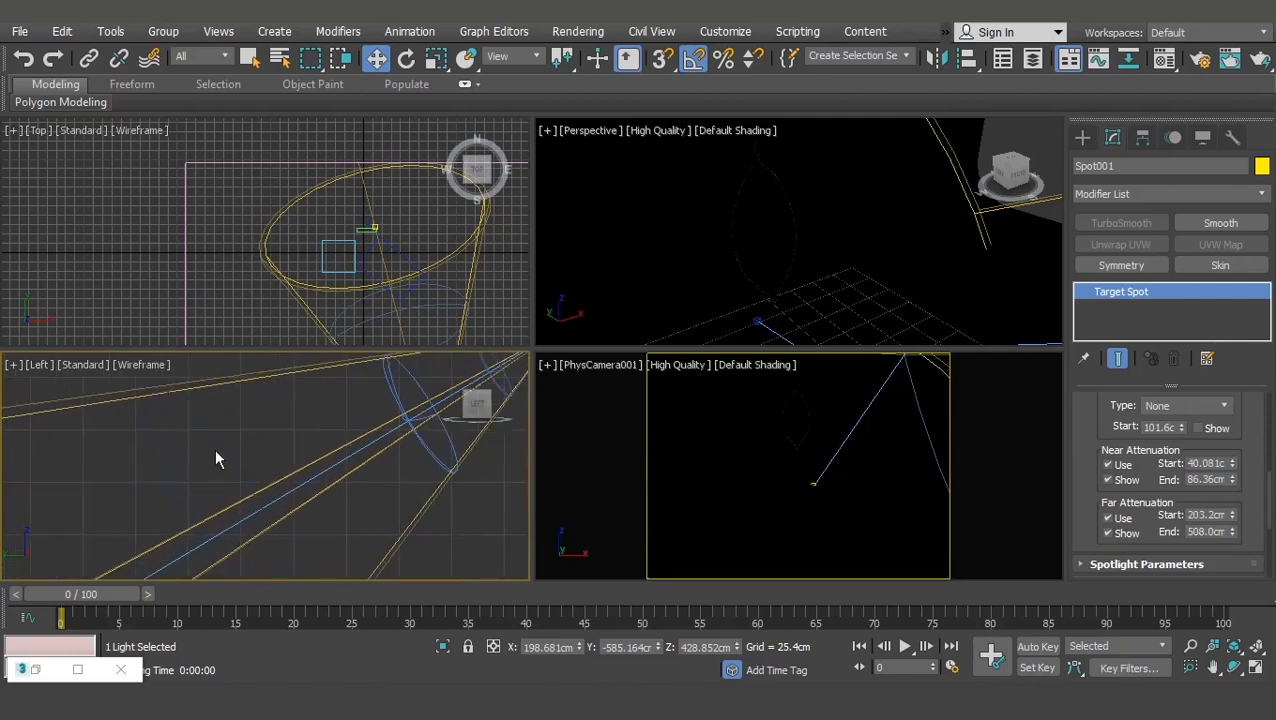
{"action": "left_click_drag", "start_coordinate": [1232, 516], "coordinate": [1229, 511]}
{"action": "left_click_drag", "start_coordinate": [1095, 420], "coordinate": [1092, 516]}
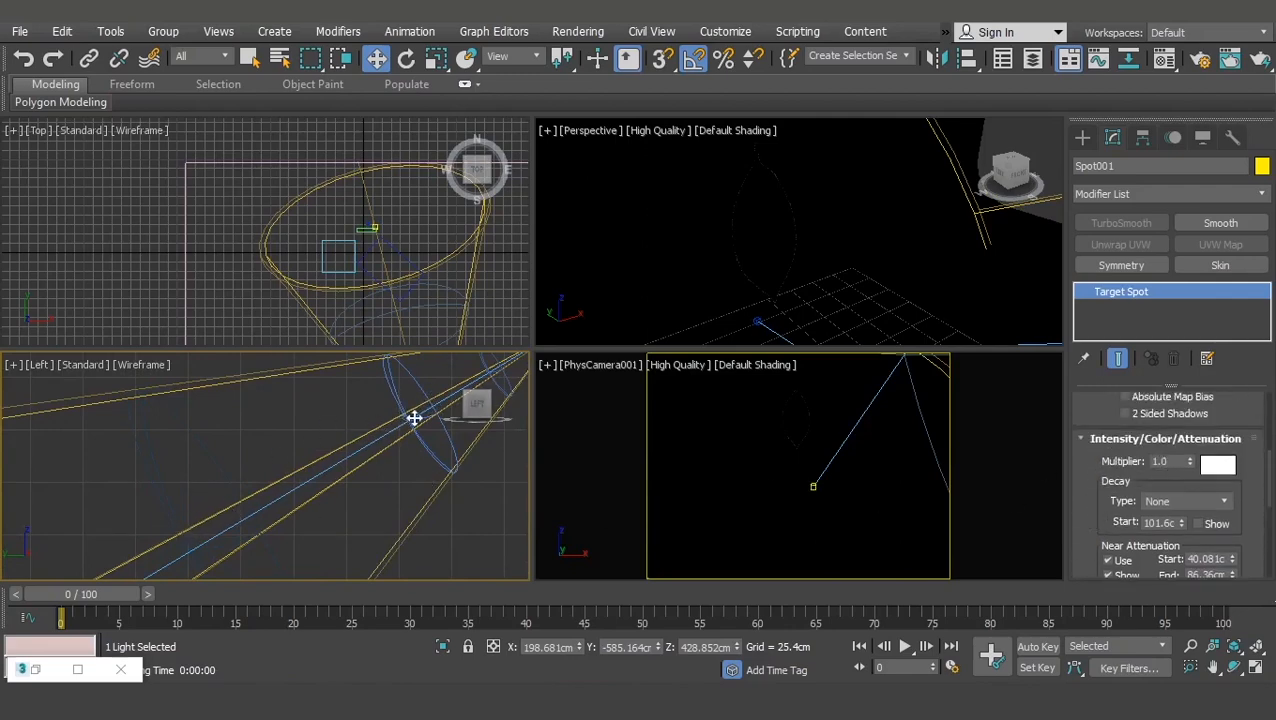
{"action": "middle_click_drag", "start_coordinate": [297, 486], "coordinate": [360, 446]}
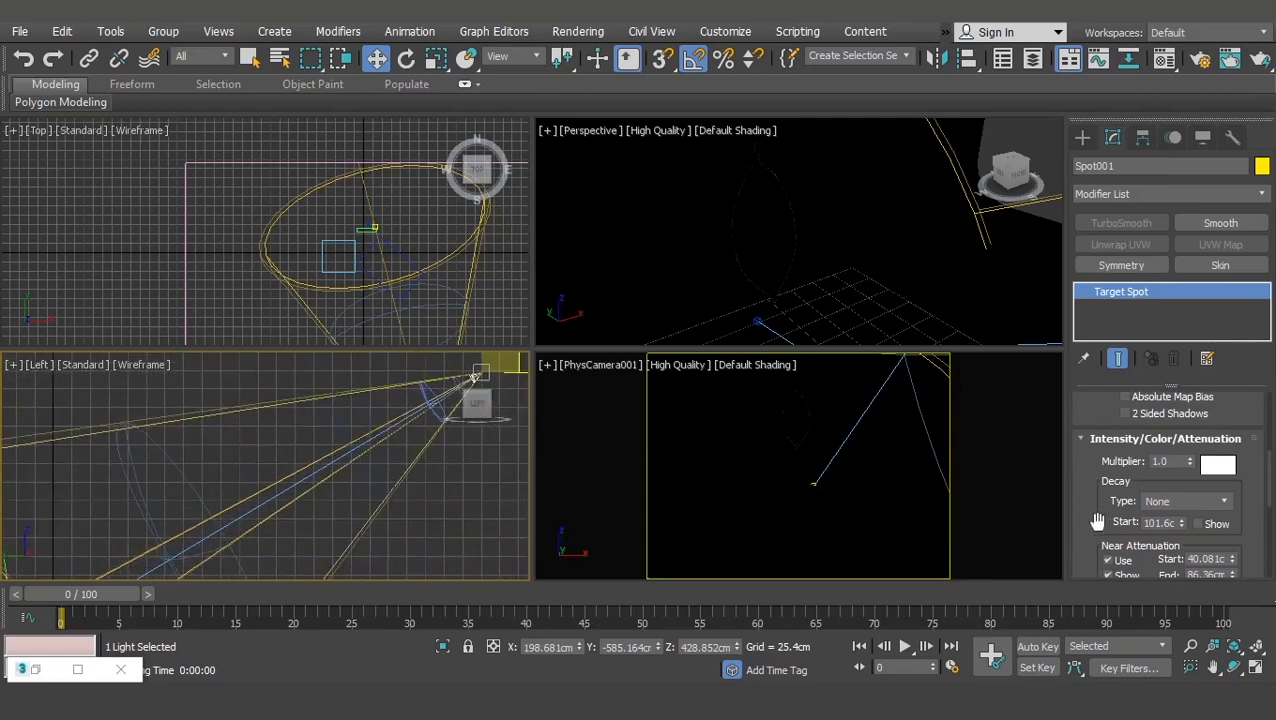
{"action": "left_click_drag", "start_coordinate": [1095, 522], "coordinate": [1090, 430]}
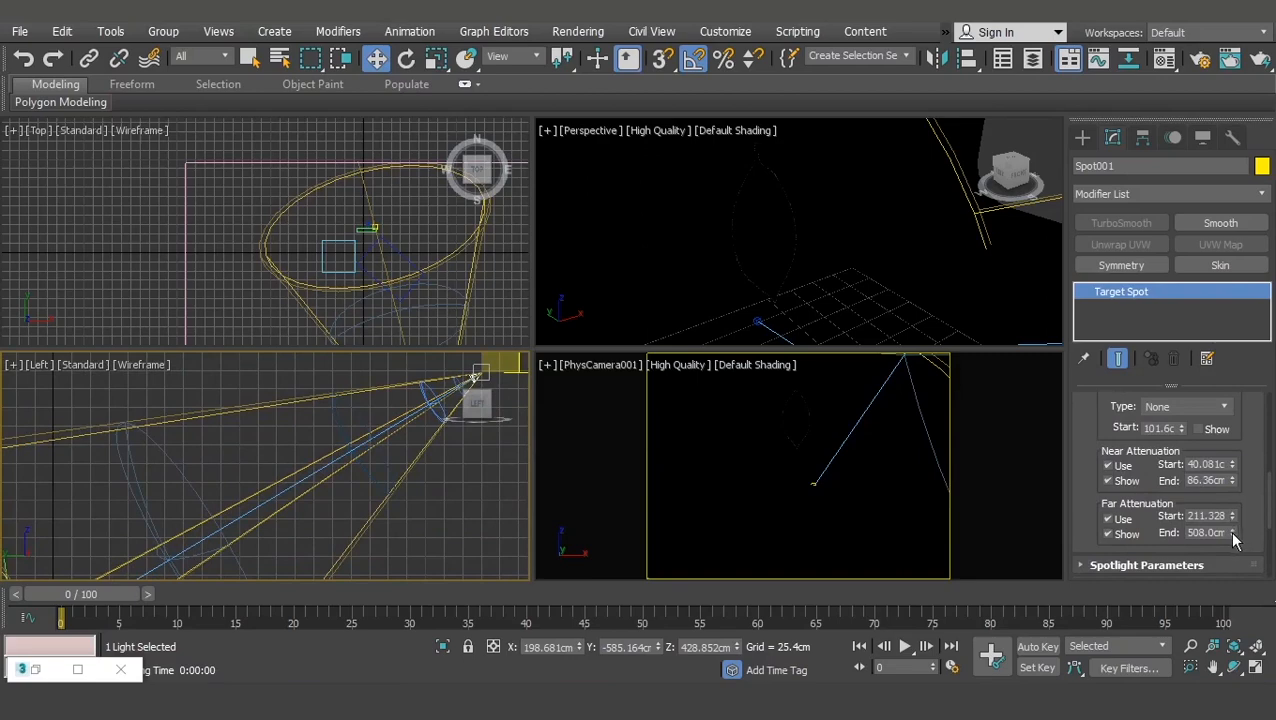
{"action": "mouse_move", "coordinate": [1232, 540]}
{"action": "left_mouse_down"}
{"action": "mouse_move", "coordinate": [1232, 507]}
{"action": "mouse_move", "coordinate": [1235, 533]}
{"action": "left_mouse_up"}
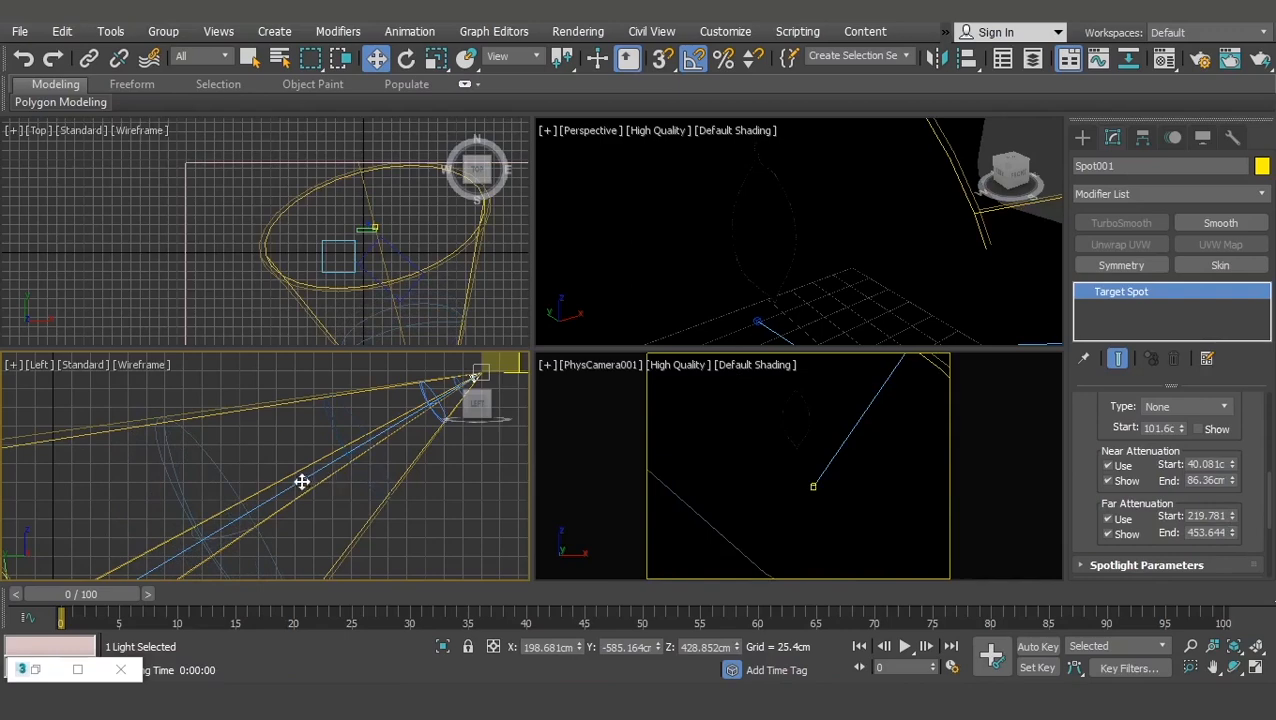
{"action": "key", "text": "z"}
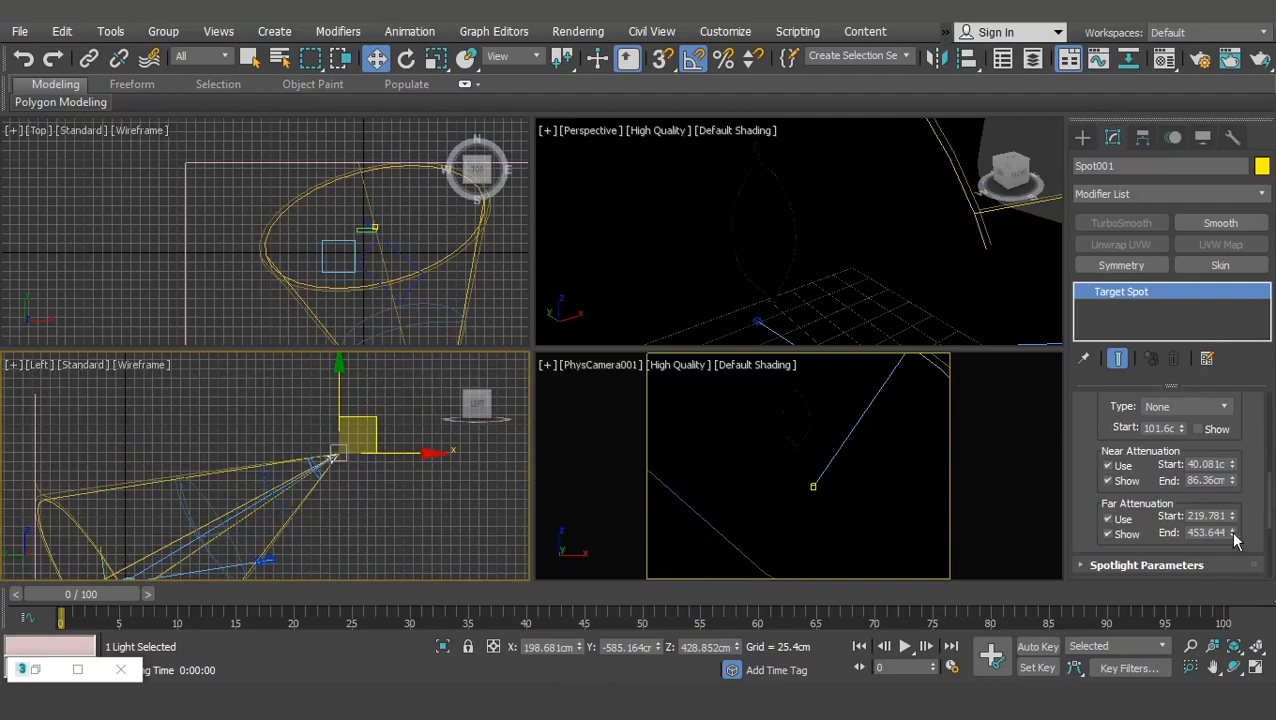
Step: Set the far attenuation's start distance to about 406.6 cm and its end distance to about 924.8 cm
{"action": "left_click_drag", "start_coordinate": [1235, 540], "coordinate": [1235, 548]}
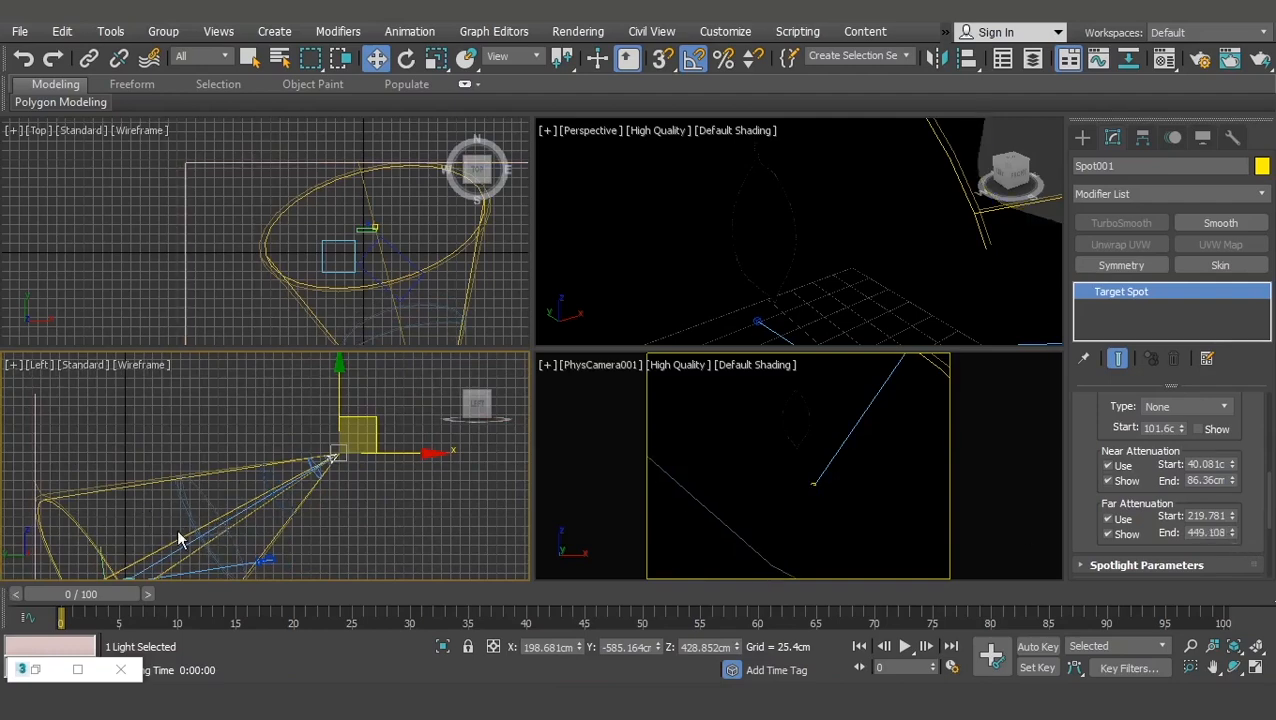
{"action": "middle_click_drag", "start_coordinate": [179, 502], "coordinate": [288, 413]}
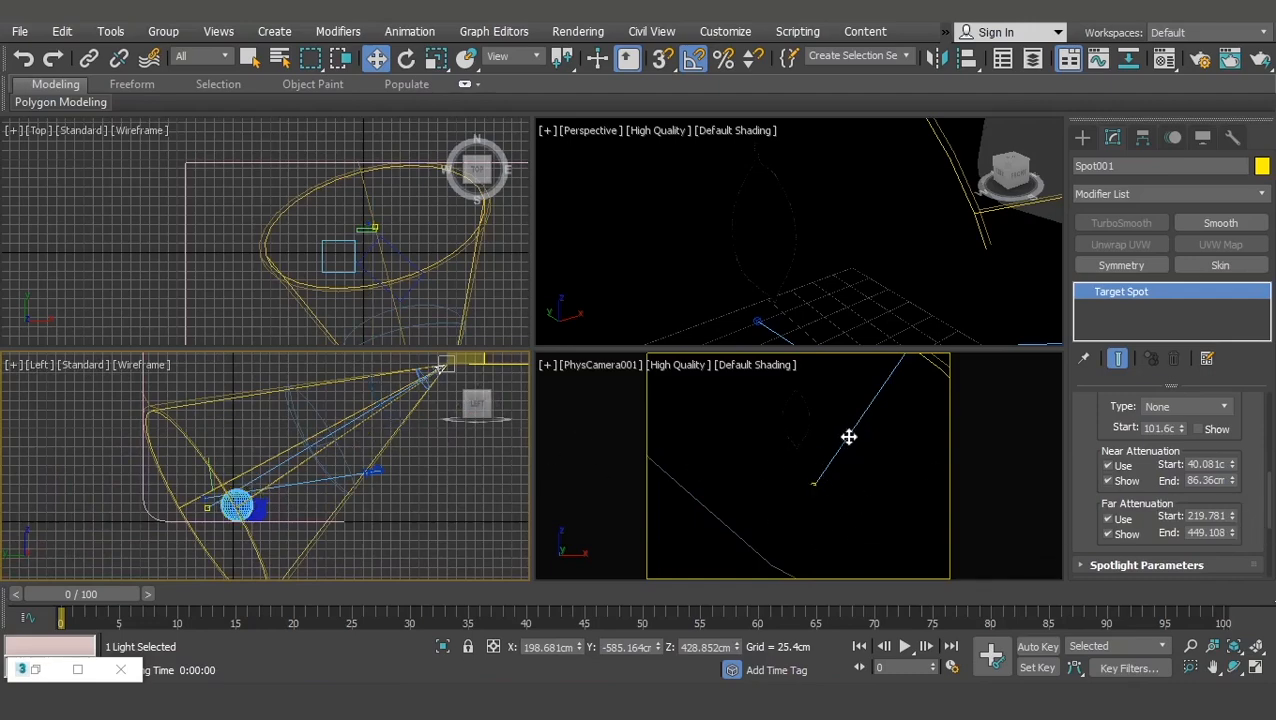
{"action": "left_click_drag", "start_coordinate": [1233, 532], "coordinate": [1233, 461]}
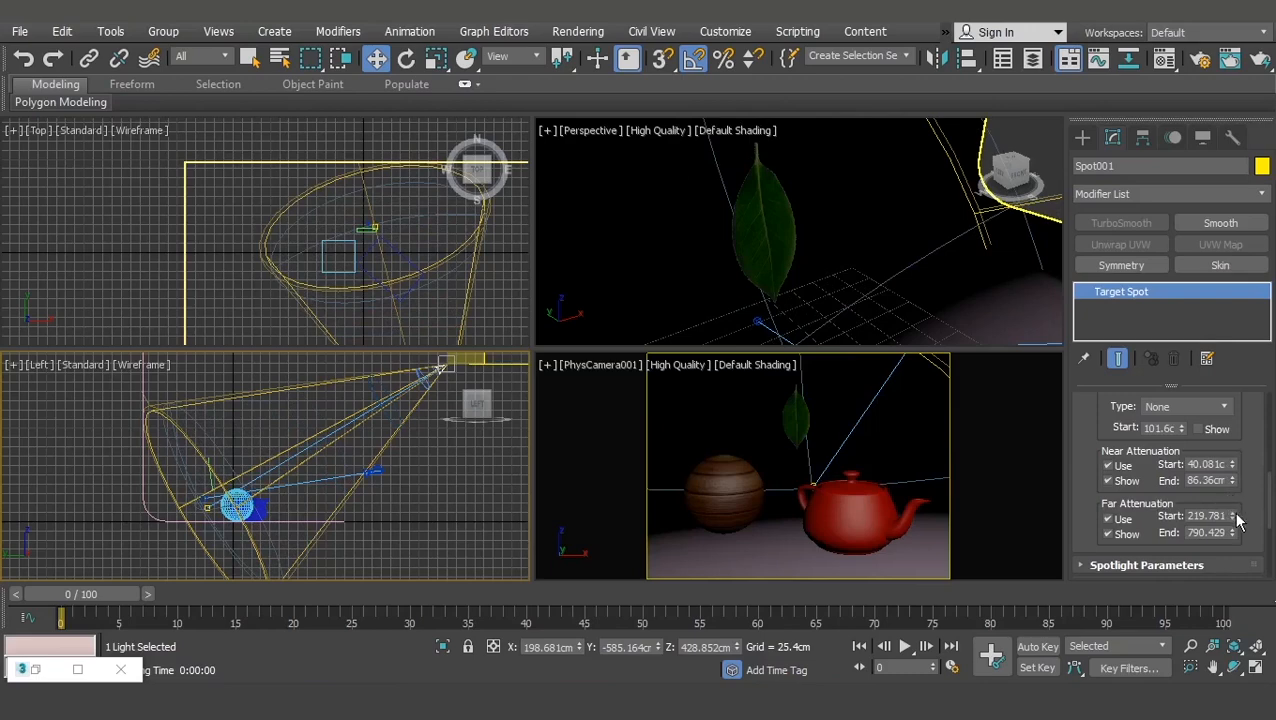
{"action": "left_click_drag", "start_coordinate": [1234, 515], "coordinate": [1235, 437]}
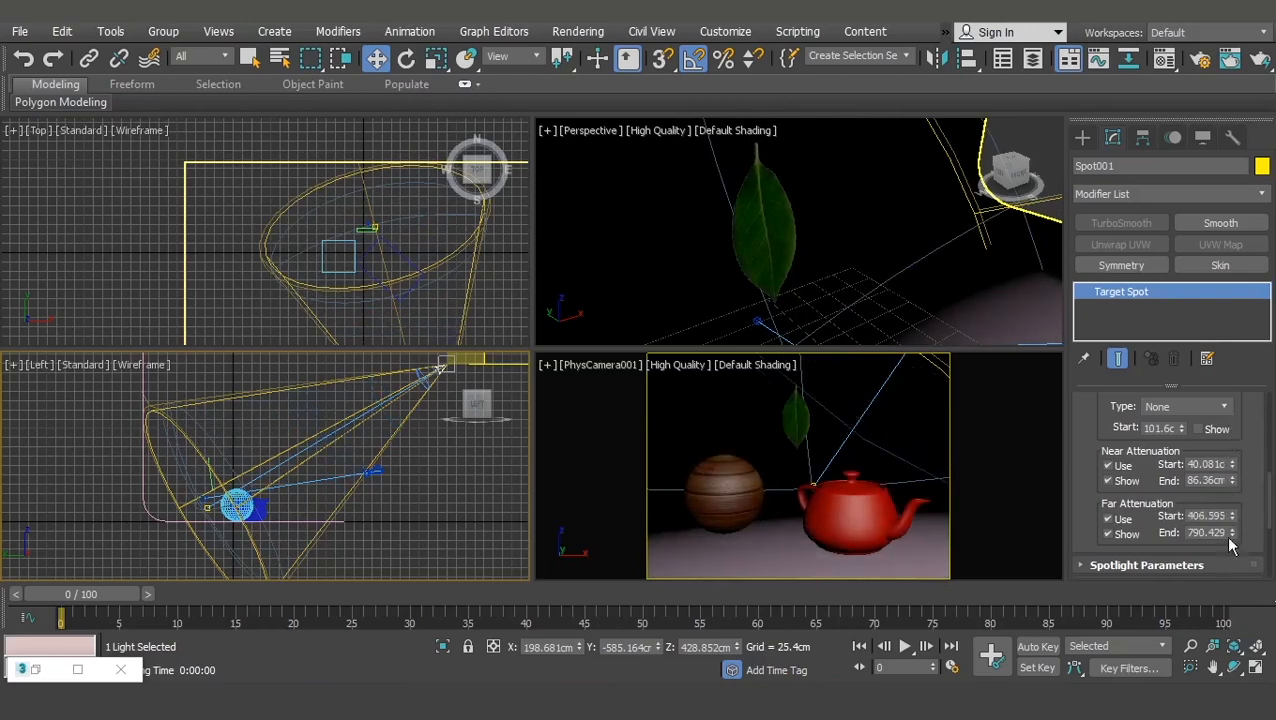
{"action": "mouse_move", "coordinate": [1236, 533]}
{"action": "left_mouse_down"}
{"action": "mouse_move", "coordinate": [1232, 505]}
{"action": "mouse_move", "coordinate": [1236, 515]}
{"action": "left_mouse_up"}
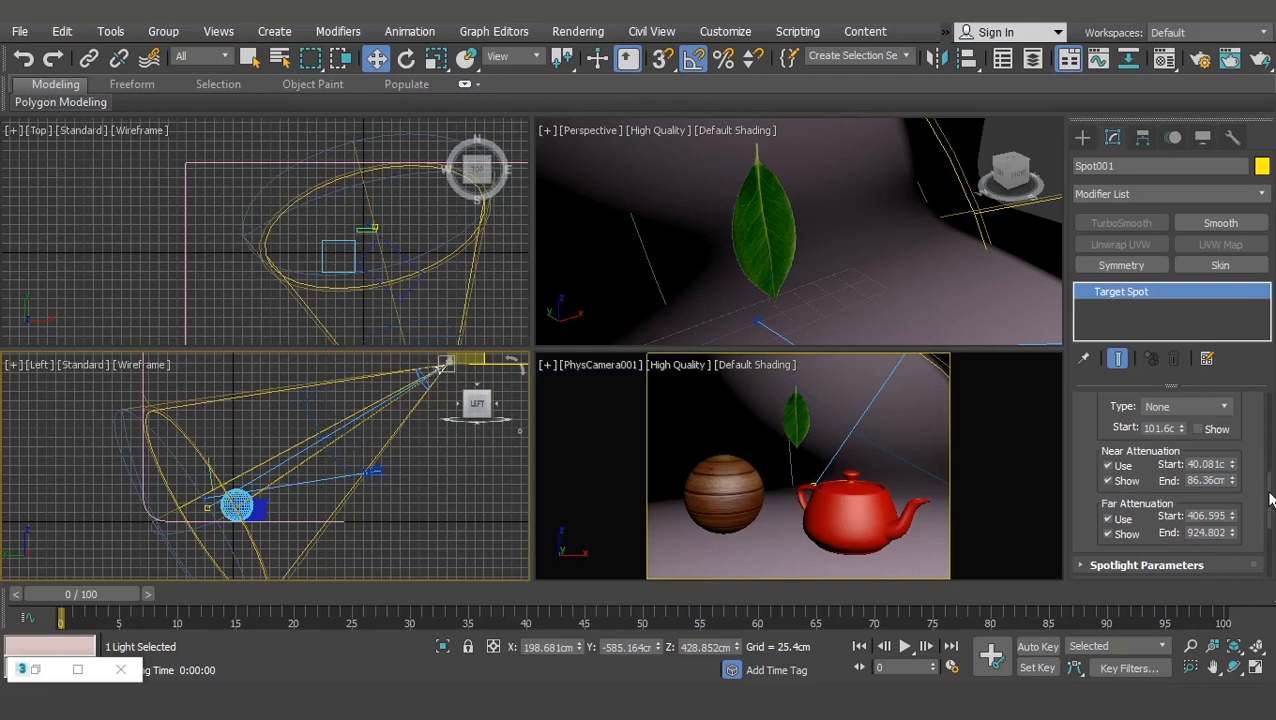
Step: Turn off the Use and Show options for both the near and far attenuation of the spot light
{"action": "scroll", "coordinate": [1267, 500], "scroll_direction": "up", "scroll_amount": 1}
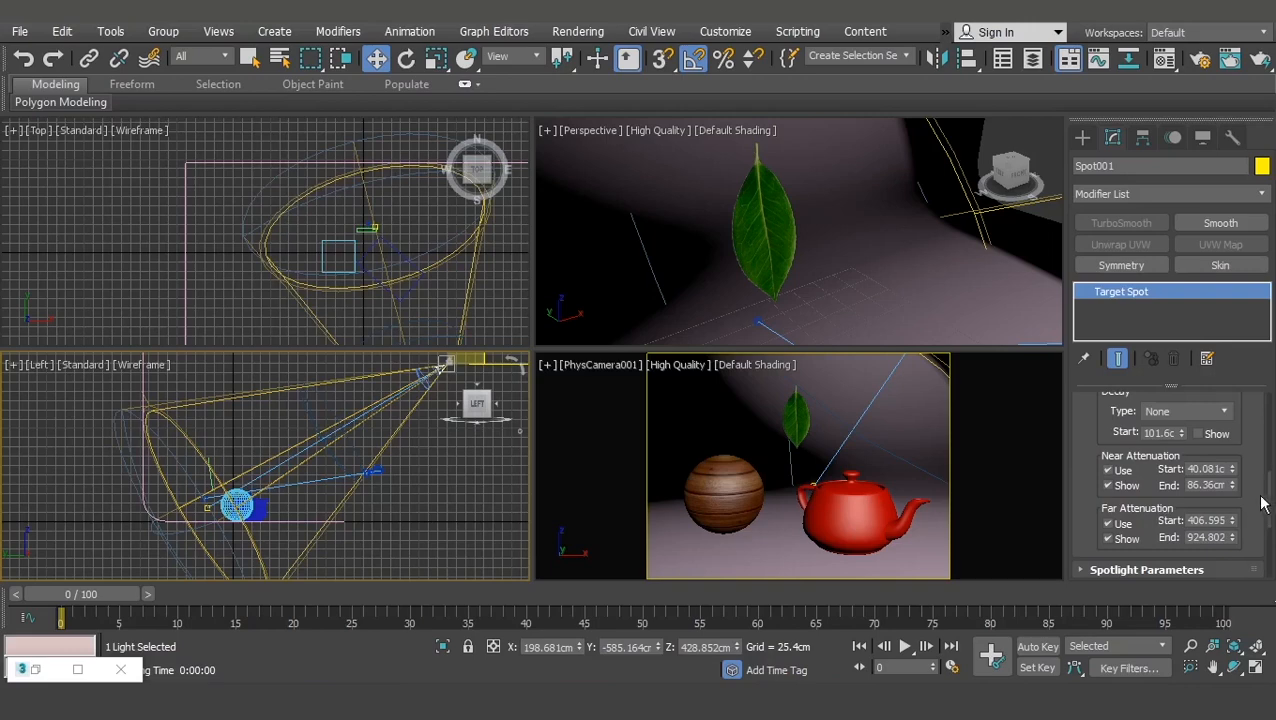
{"action": "scroll", "coordinate": [1267, 515], "scroll_direction": "down", "scroll_amount": 1}
{"action": "left_click", "coordinate": [1107, 449]}
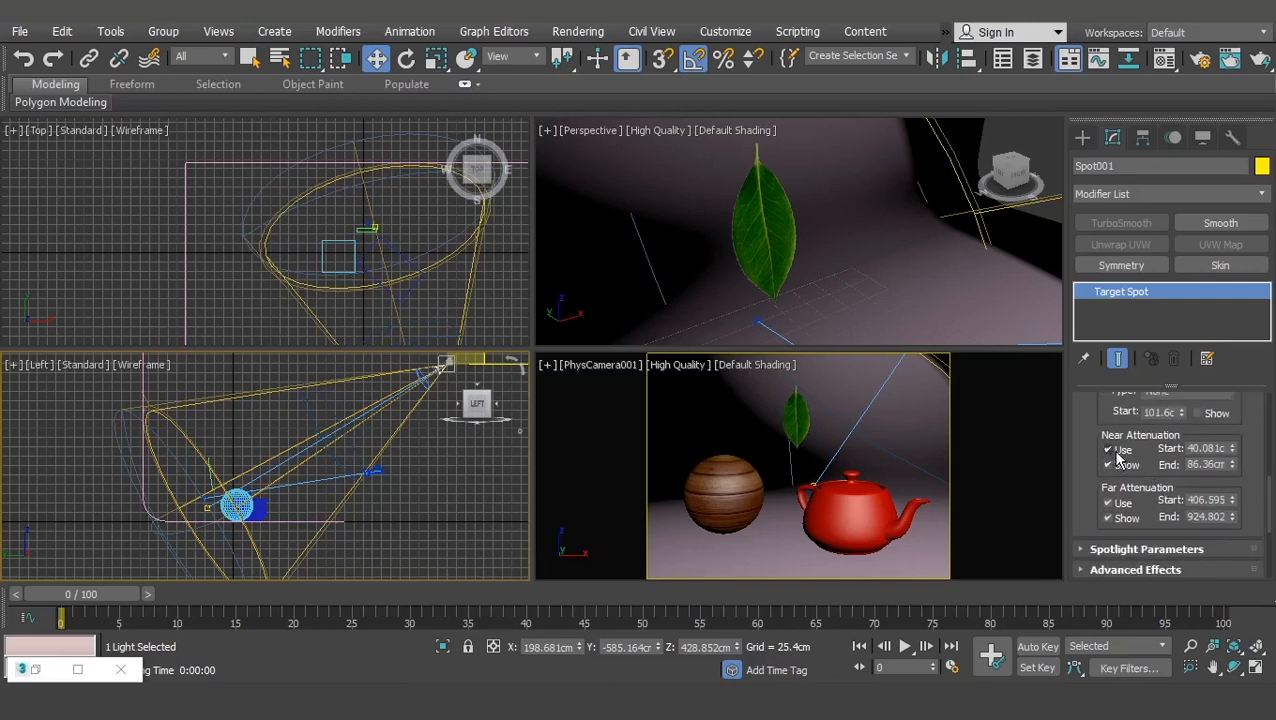
{"action": "left_click", "coordinate": [1107, 465]}
{"action": "left_click", "coordinate": [1107, 503]}
{"action": "left_click", "coordinate": [1105, 517]}
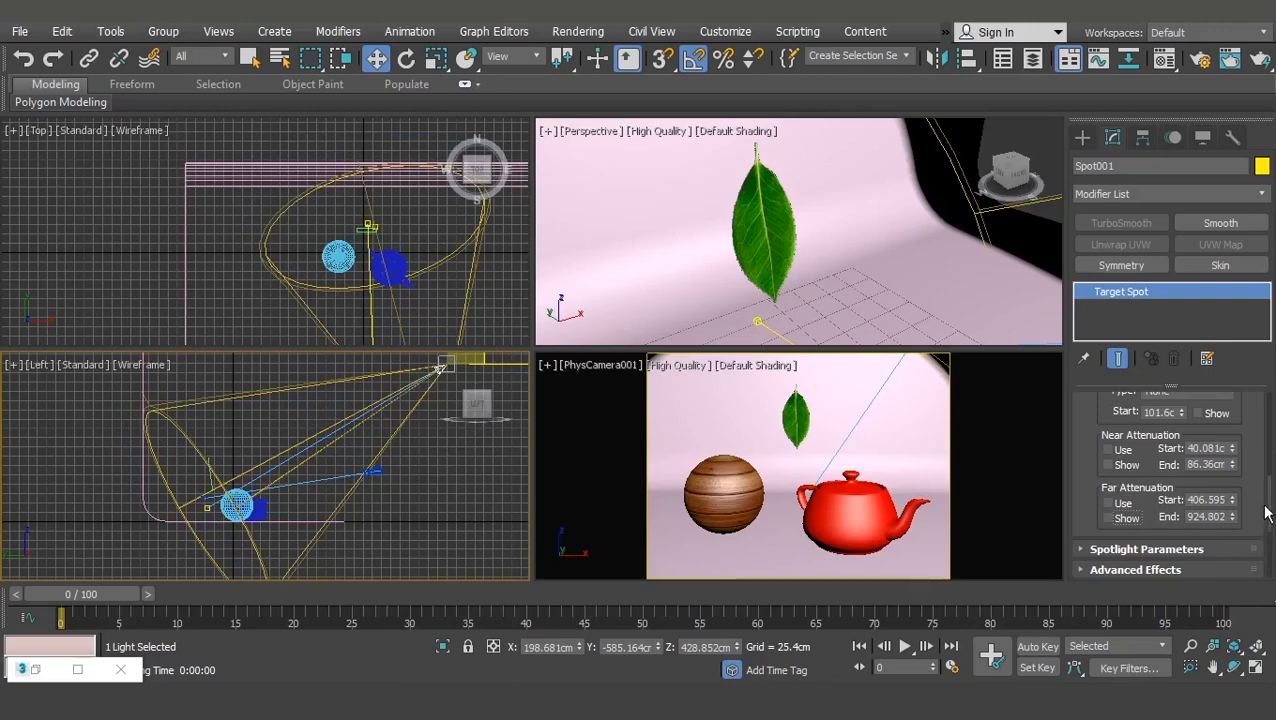
Step: Open the Spotlight Parameters and switch the light cone's shape to Rectangle and back to Circle, comparing it in the Perspective view
{"action": "scroll", "coordinate": [1267, 527], "scroll_direction": "down", "scroll_amount": 2}
{"action": "left_click", "coordinate": [1150, 458]}
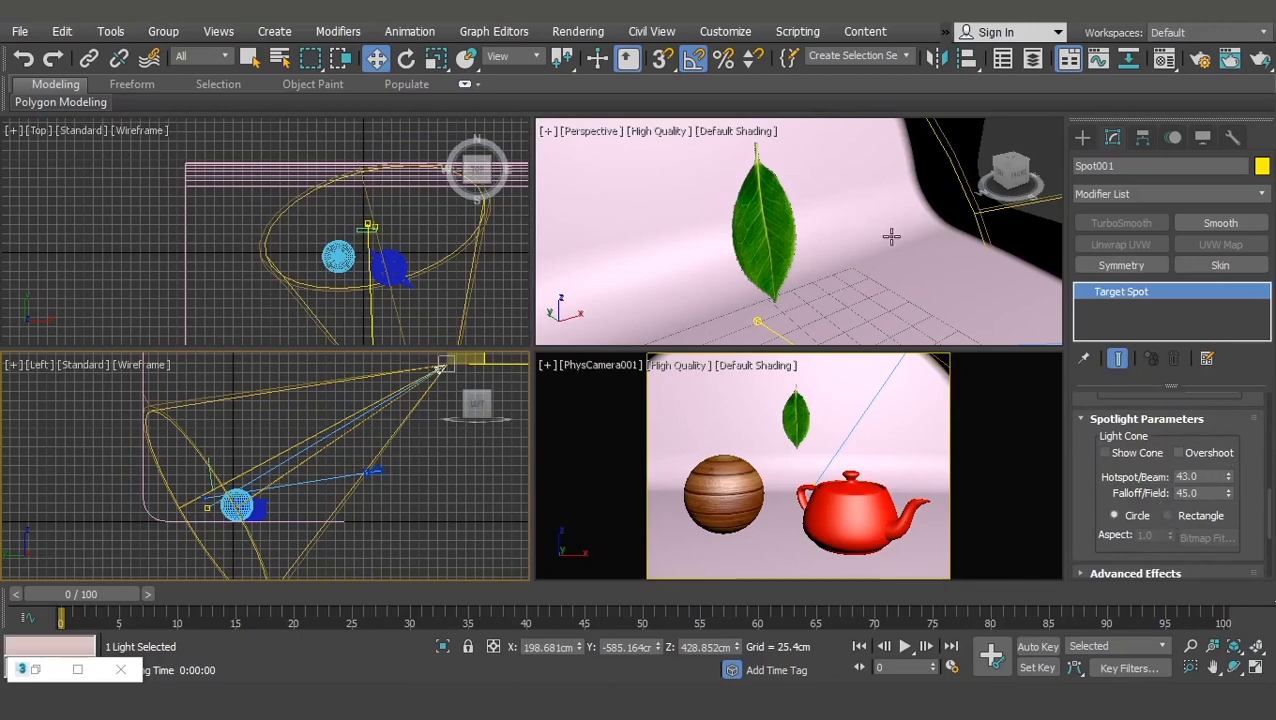
{"action": "scroll", "coordinate": [889, 236], "scroll_direction": "down", "scroll_amount": 4}
{"action": "scroll", "coordinate": [891, 235], "scroll_direction": "down", "scroll_amount": 5}
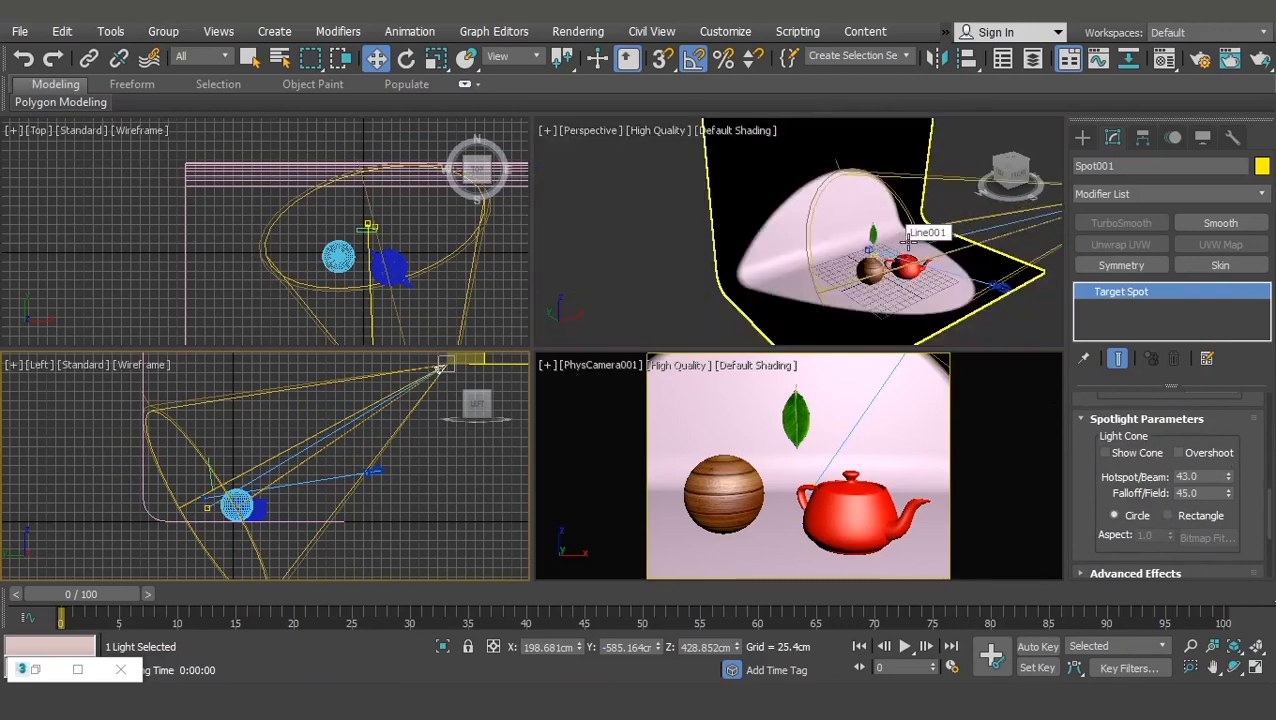
{"action": "left_click", "coordinate": [1014, 181]}
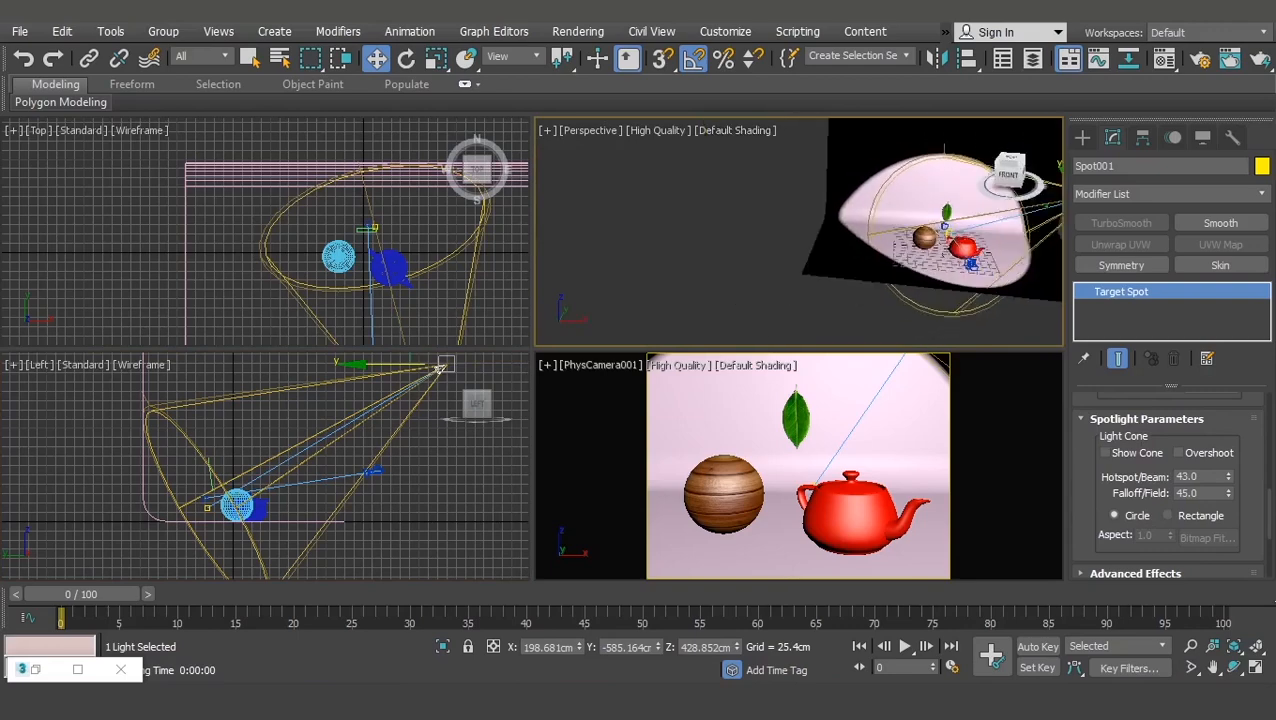
{"action": "left_click", "coordinate": [1196, 516]}
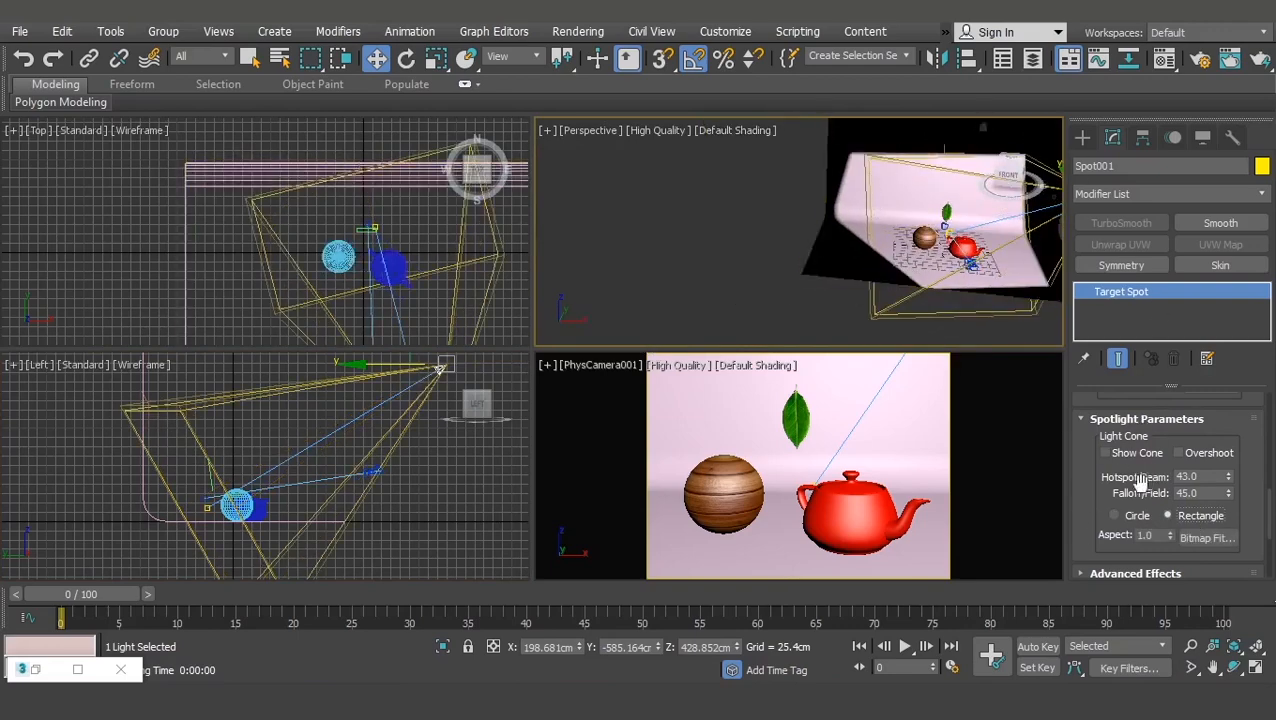
{"action": "left_click", "coordinate": [1116, 516]}
Step: Set the light cone's hotspot to about 23.9 and its falloff to about 28.4, and render the camera view
{"action": "middle_click_drag", "start_coordinate": [888, 206], "coordinate": [806, 214]}
{"action": "scroll", "coordinate": [806, 214], "scroll_direction": "up", "scroll_amount": 3}
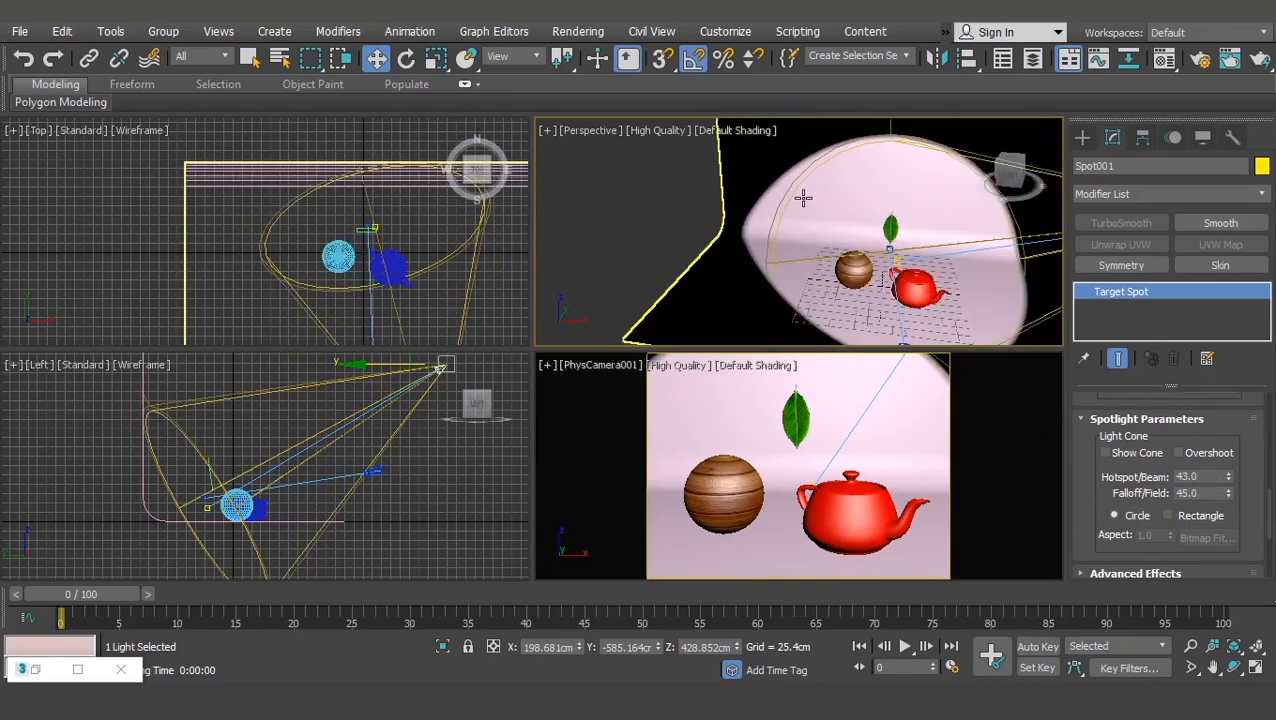
{"action": "scroll", "coordinate": [764, 228], "scroll_direction": "up", "scroll_amount": 6}
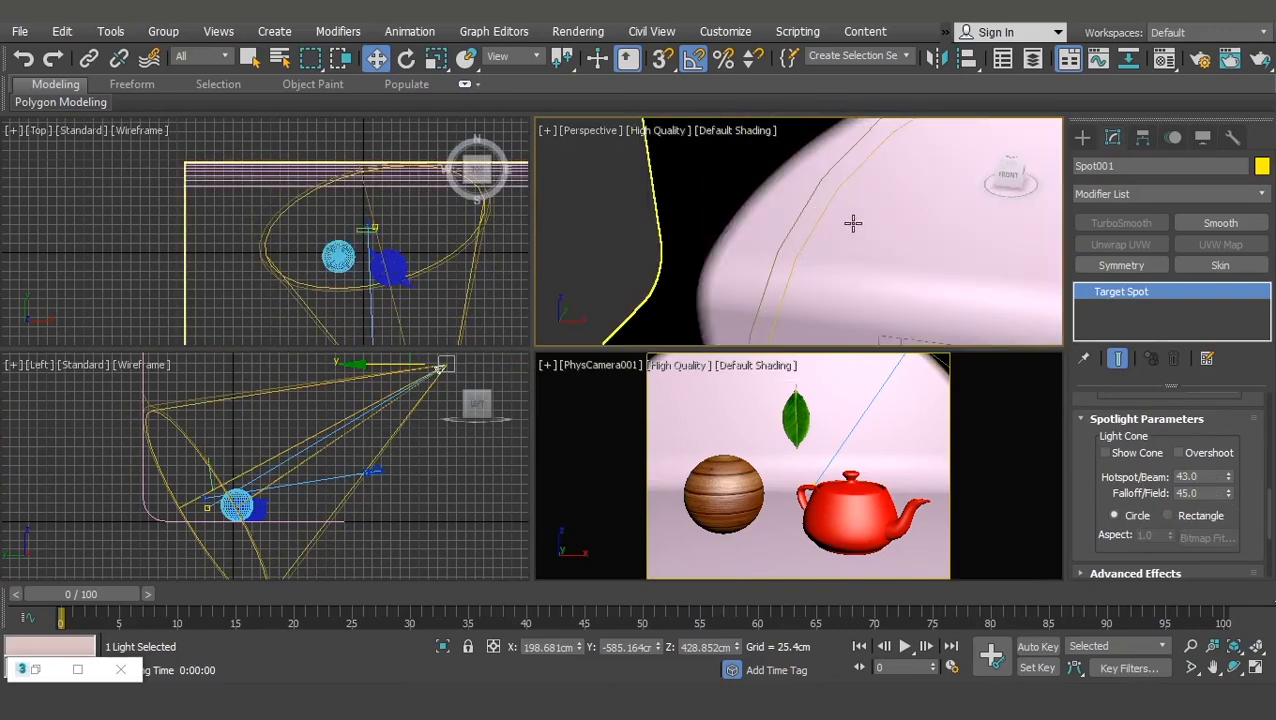
{"action": "scroll", "coordinate": [790, 240], "scroll_direction": "down", "scroll_amount": 3}
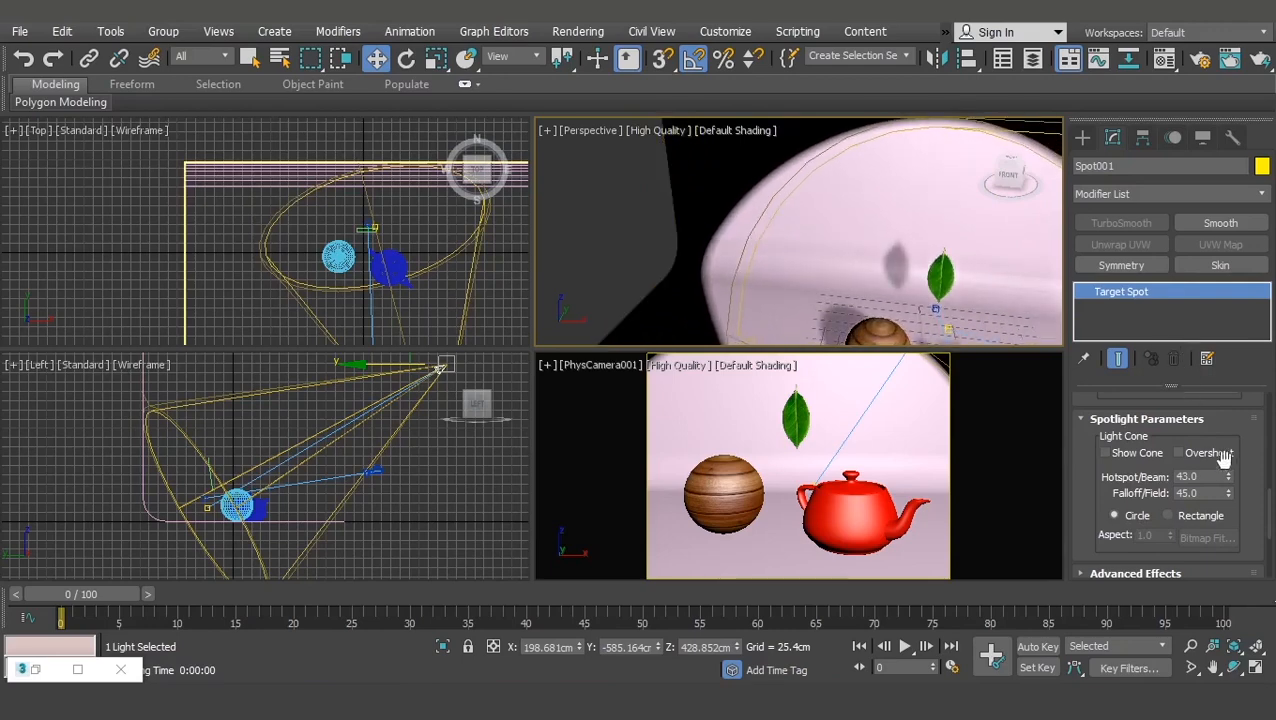
{"action": "left_click_drag", "start_coordinate": [1229, 478], "coordinate": [3, 620]}
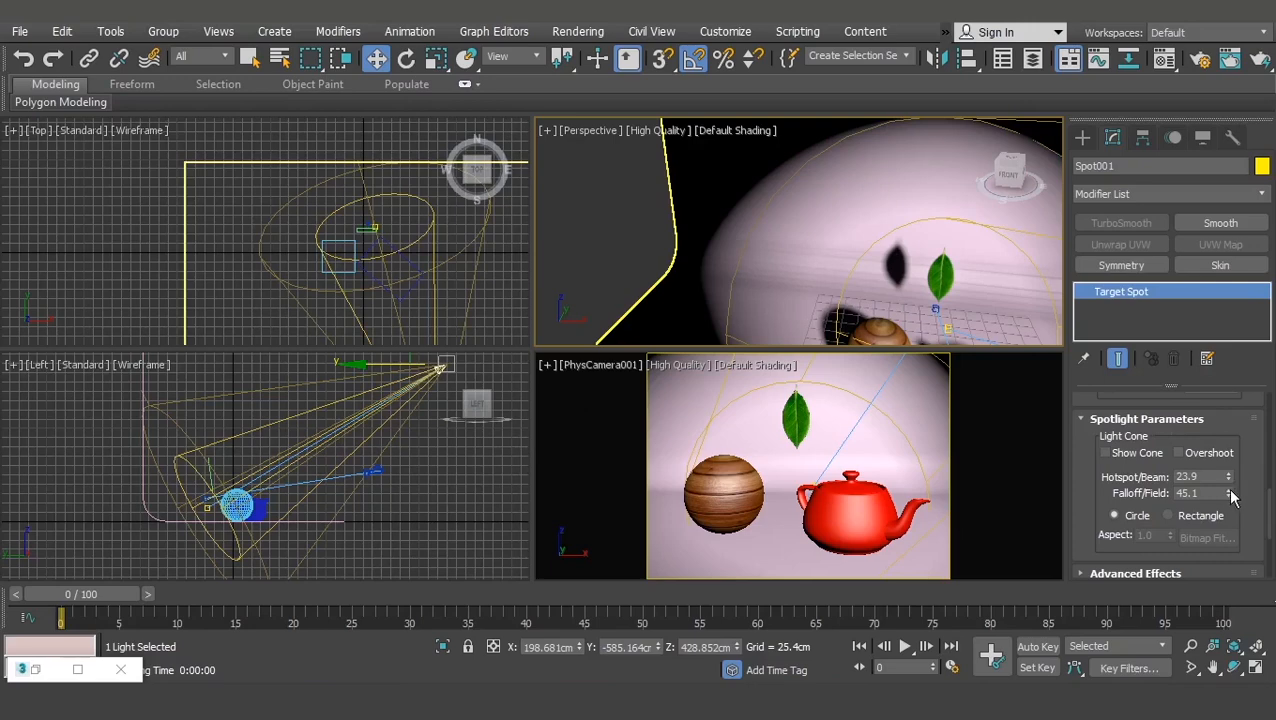
{"action": "left_click_drag", "start_coordinate": [1231, 497], "coordinate": [1221, 646]}
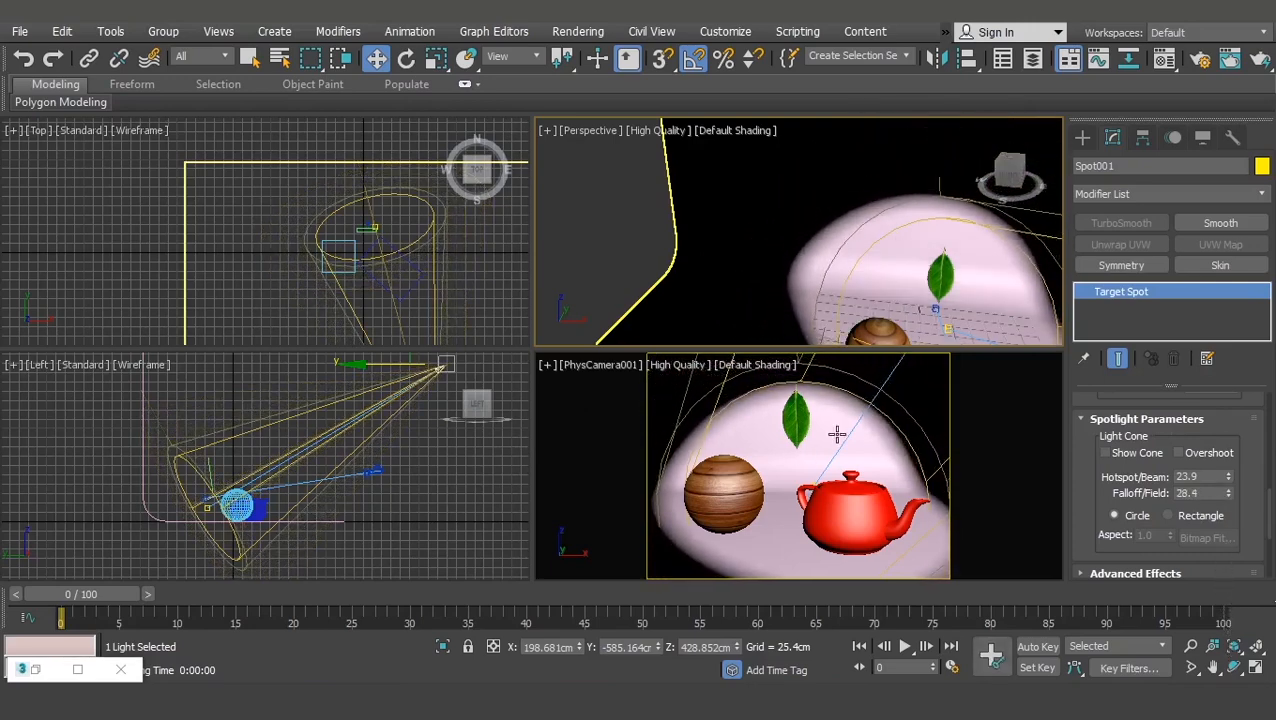
{"action": "right_click", "coordinate": [997, 407]}
{"action": "key", "text": "shift+q"}
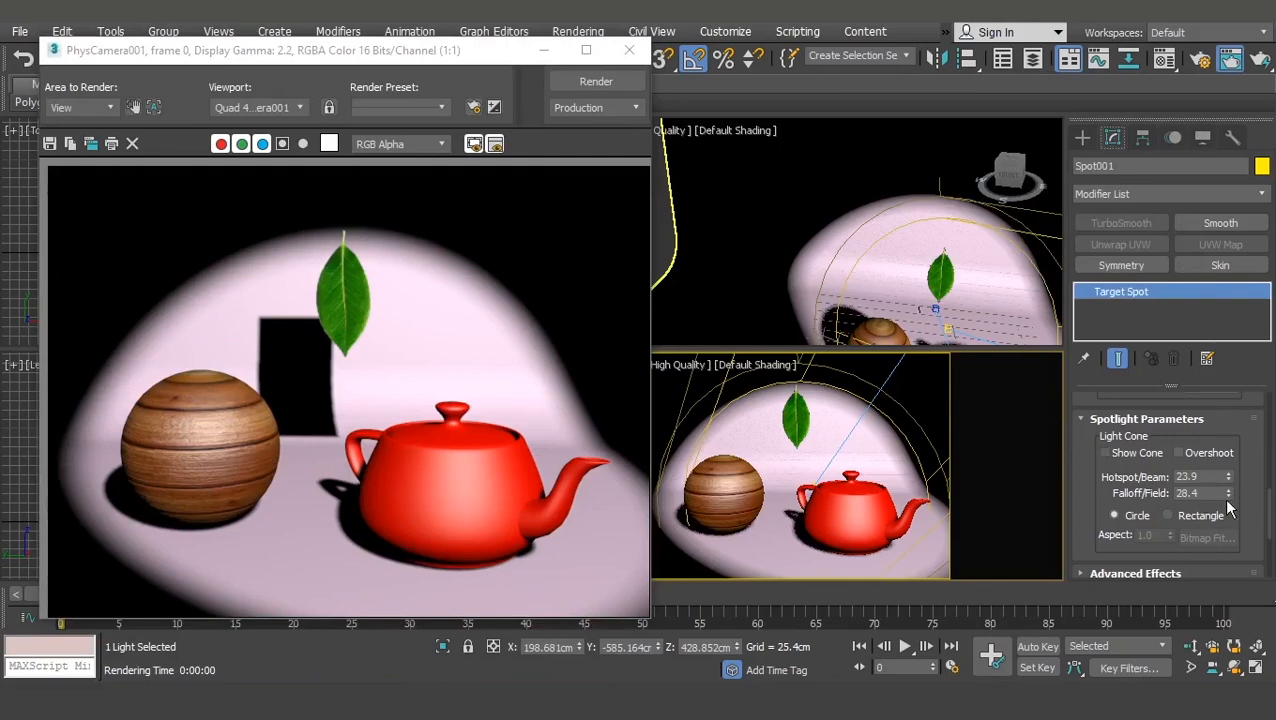
Step: Test hotspot/falloff pairs of about 15.4/34.9 and 24.4/26.4 with camera renders, finishing with a hotspot of 28.6 and a falloff of 53.0
{"action": "left_click_drag", "start_coordinate": [1229, 494], "coordinate": [1228, 543]}
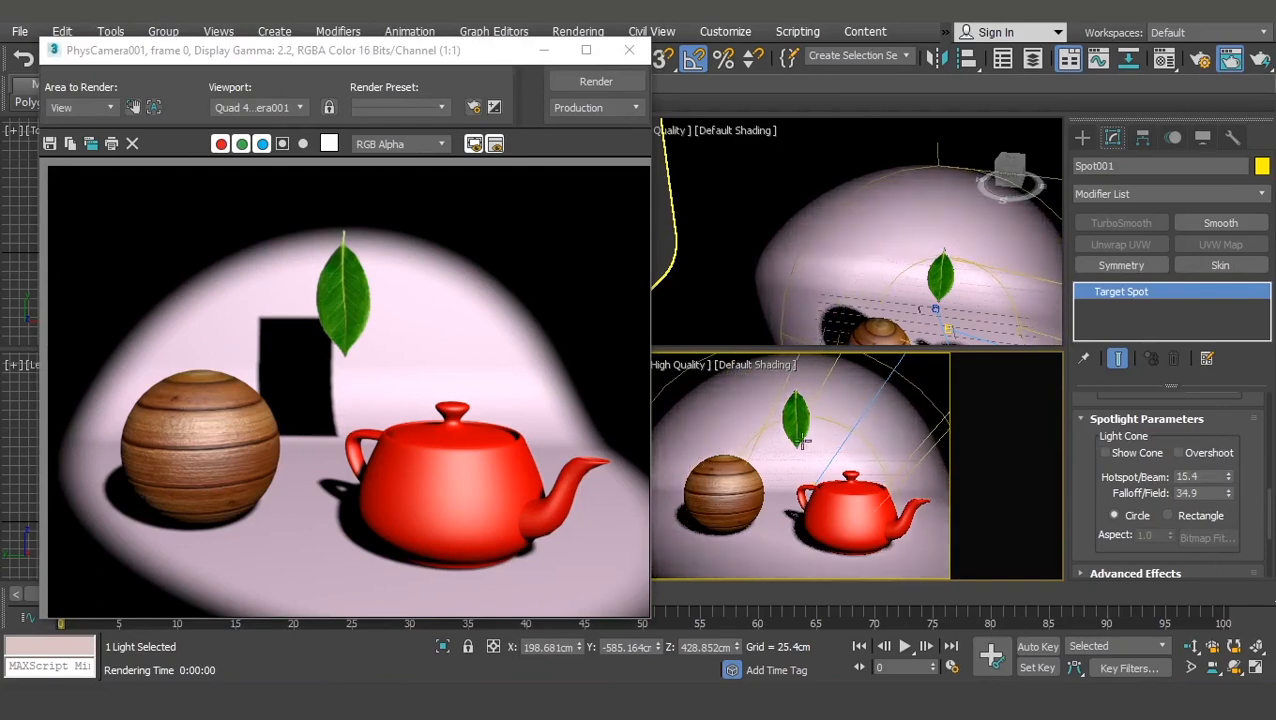
{"action": "key", "text": "shift+q"}
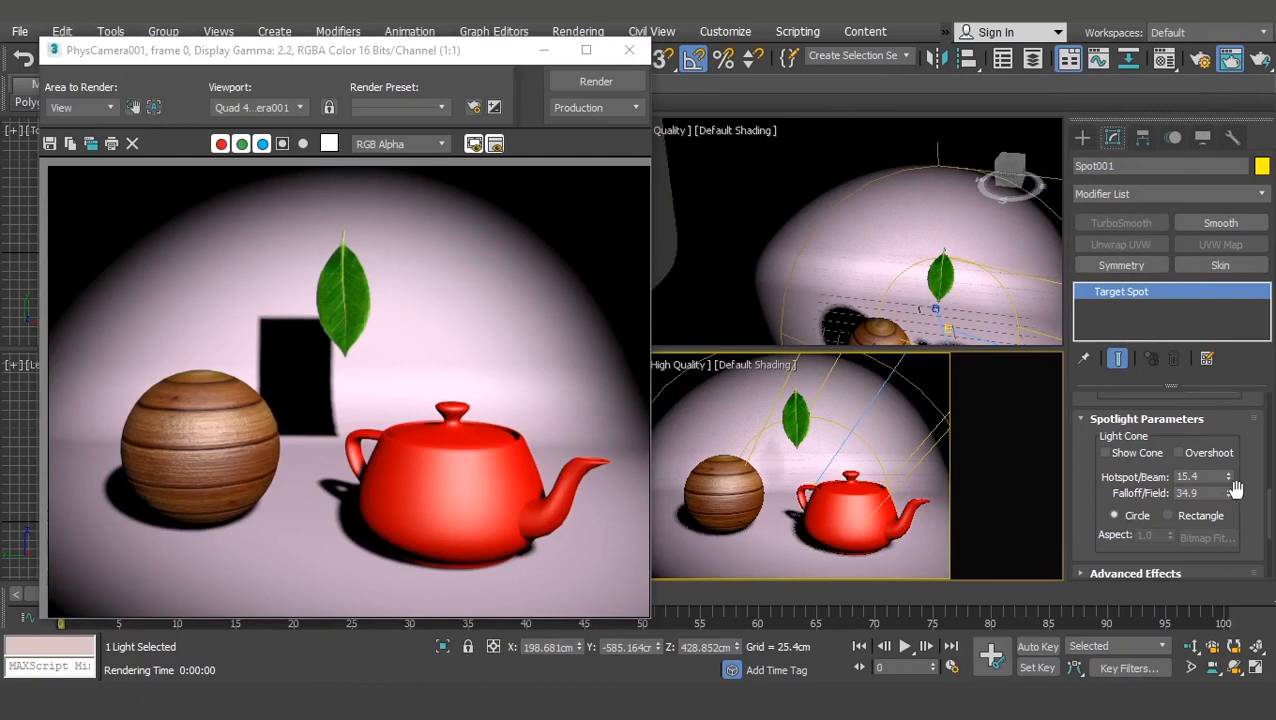
{"action": "left_click_drag", "start_coordinate": [1230, 487], "coordinate": [1239, 432]}
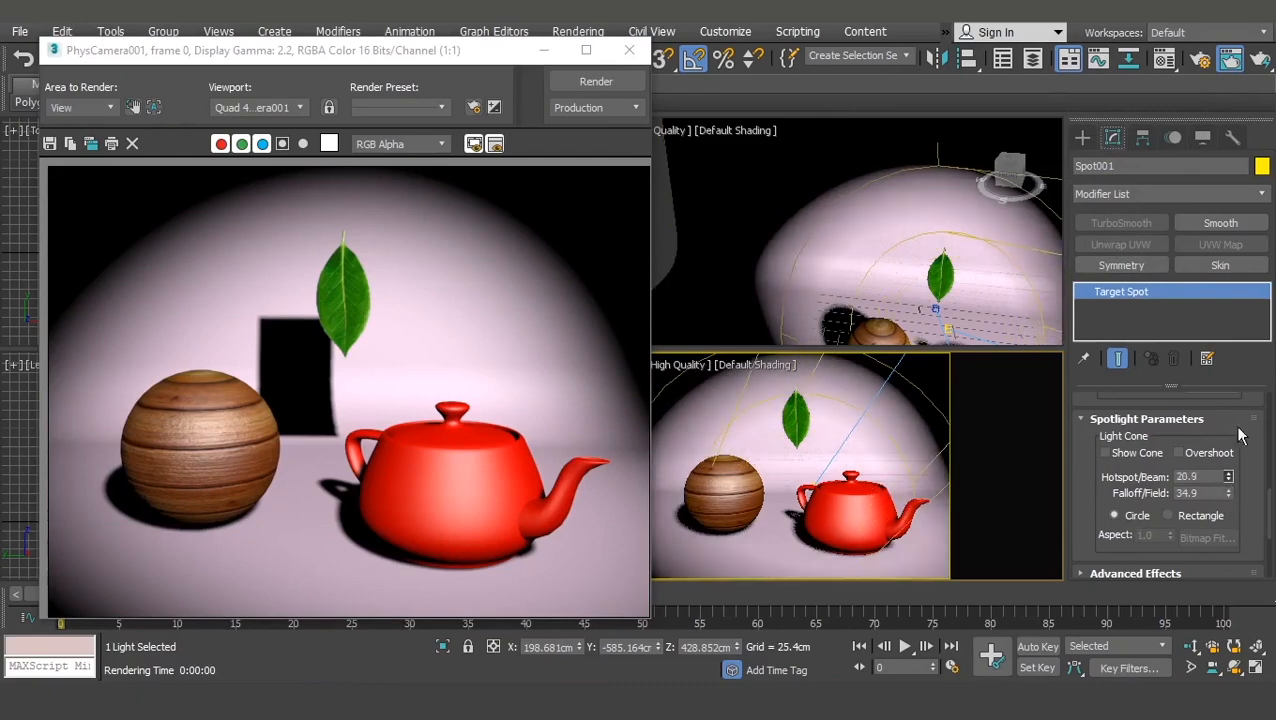
{"action": "left_click_drag", "start_coordinate": [1228, 494], "coordinate": [1216, 622]}
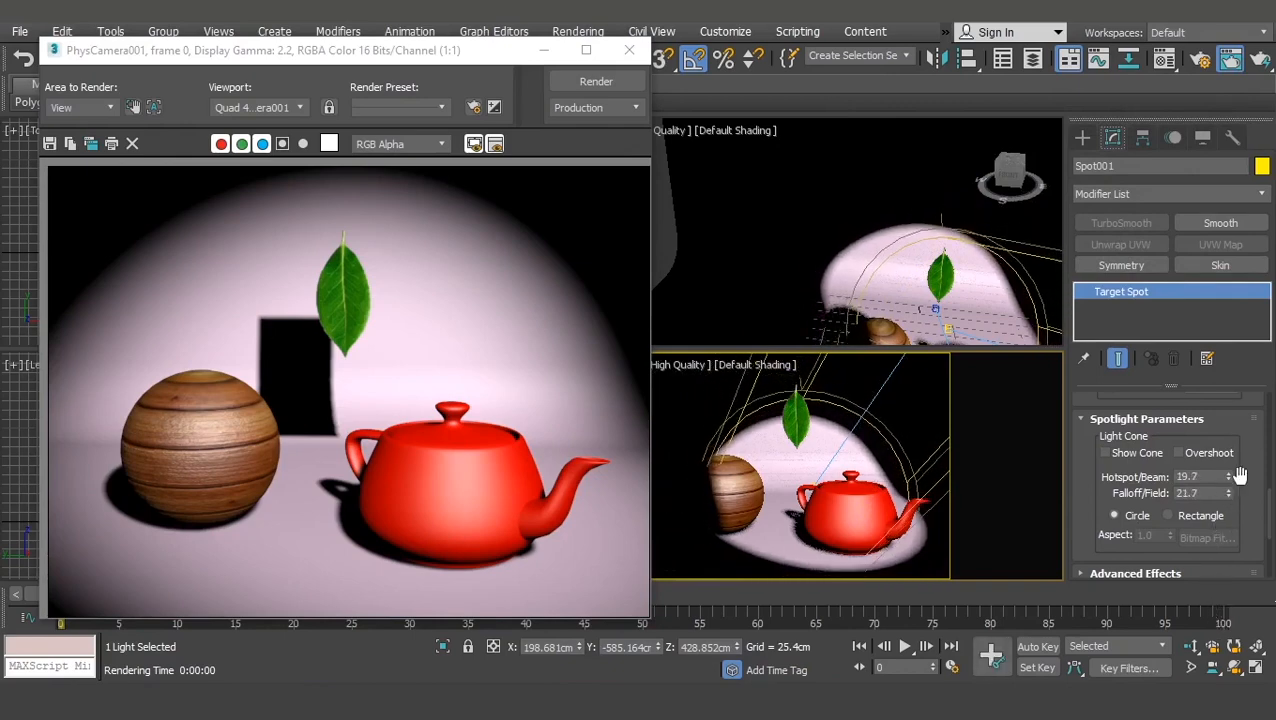
{"action": "left_click_drag", "start_coordinate": [1230, 486], "coordinate": [1231, 442]}
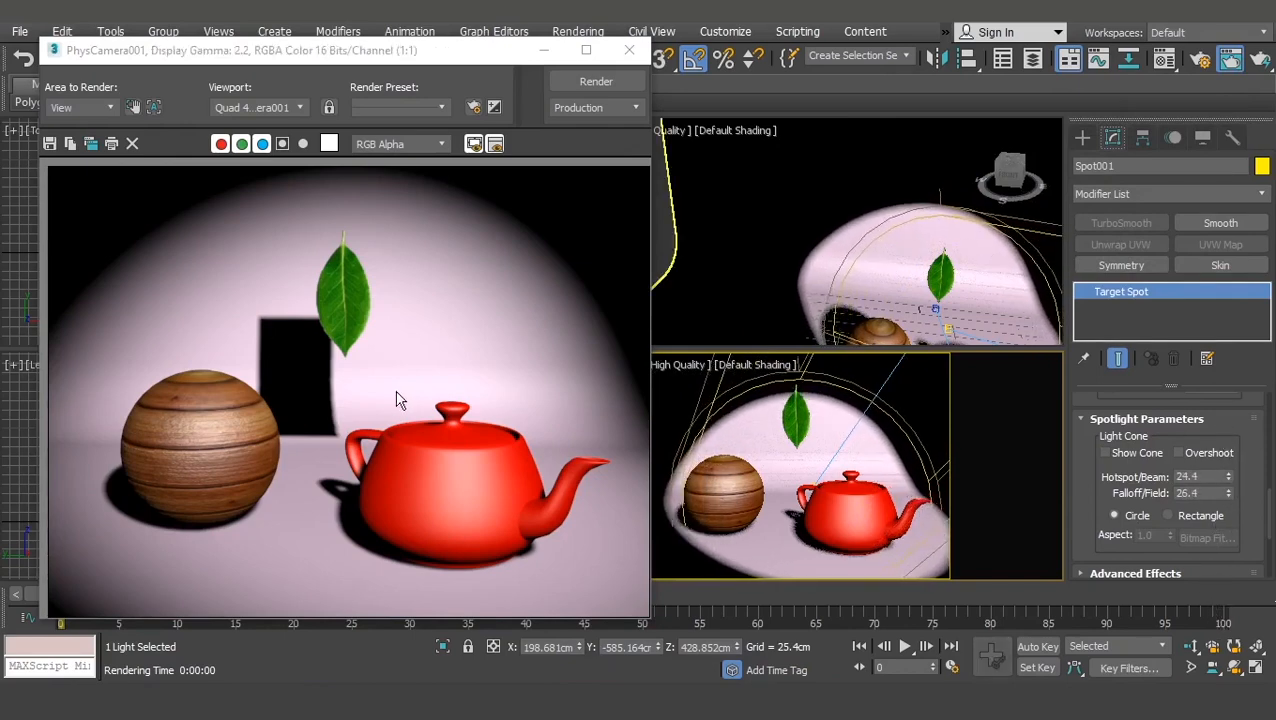
{"action": "key", "text": "shift+q"}
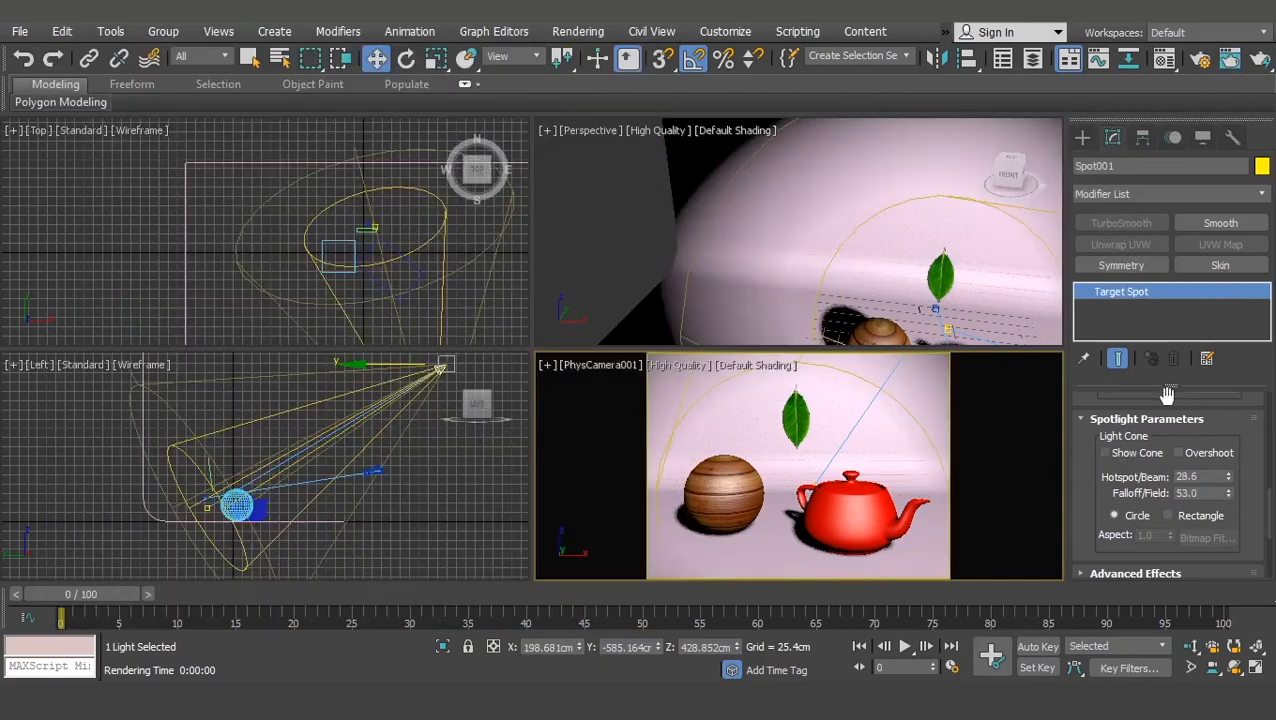
Step: Look through the light's Advanced Effects, open its Shadow Parameters and render the camera view to examine the shadows
{"action": "scroll", "coordinate": [1122, 465], "scroll_direction": "down", "scroll_amount": 2}
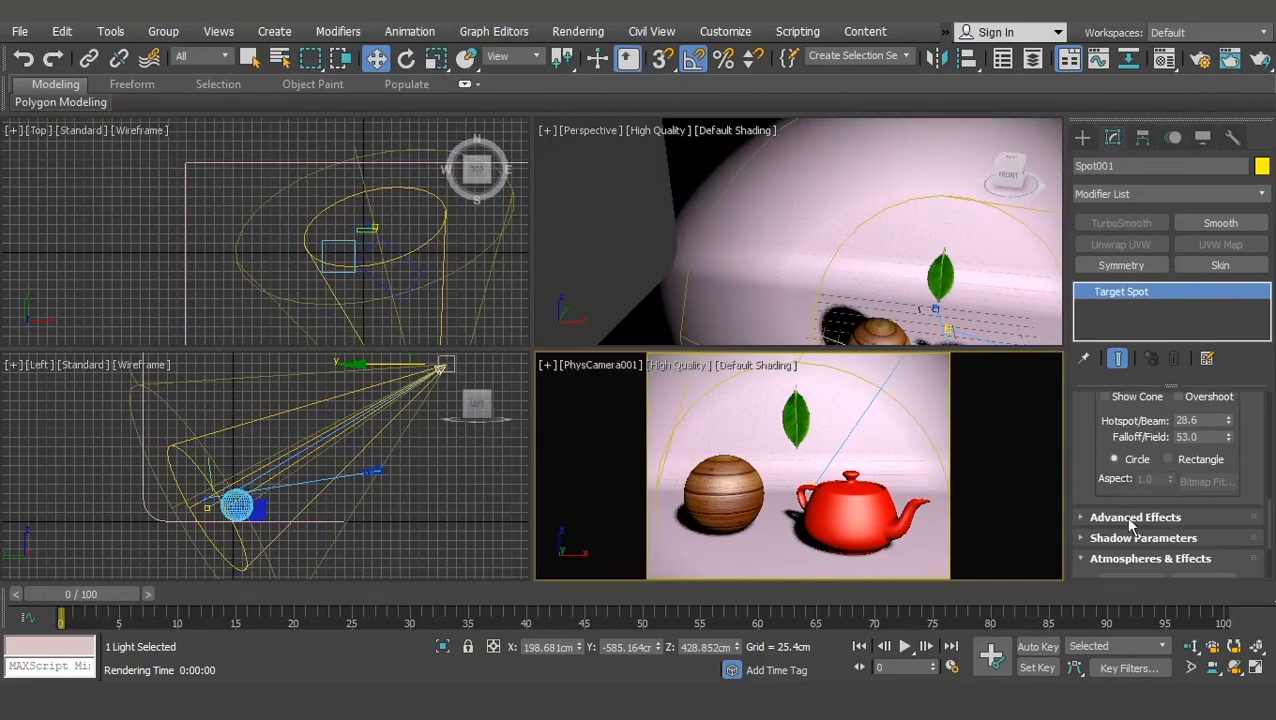
{"action": "scroll", "coordinate": [1165, 508], "scroll_direction": "down", "scroll_amount": 1}
{"action": "left_click", "coordinate": [1155, 463]}
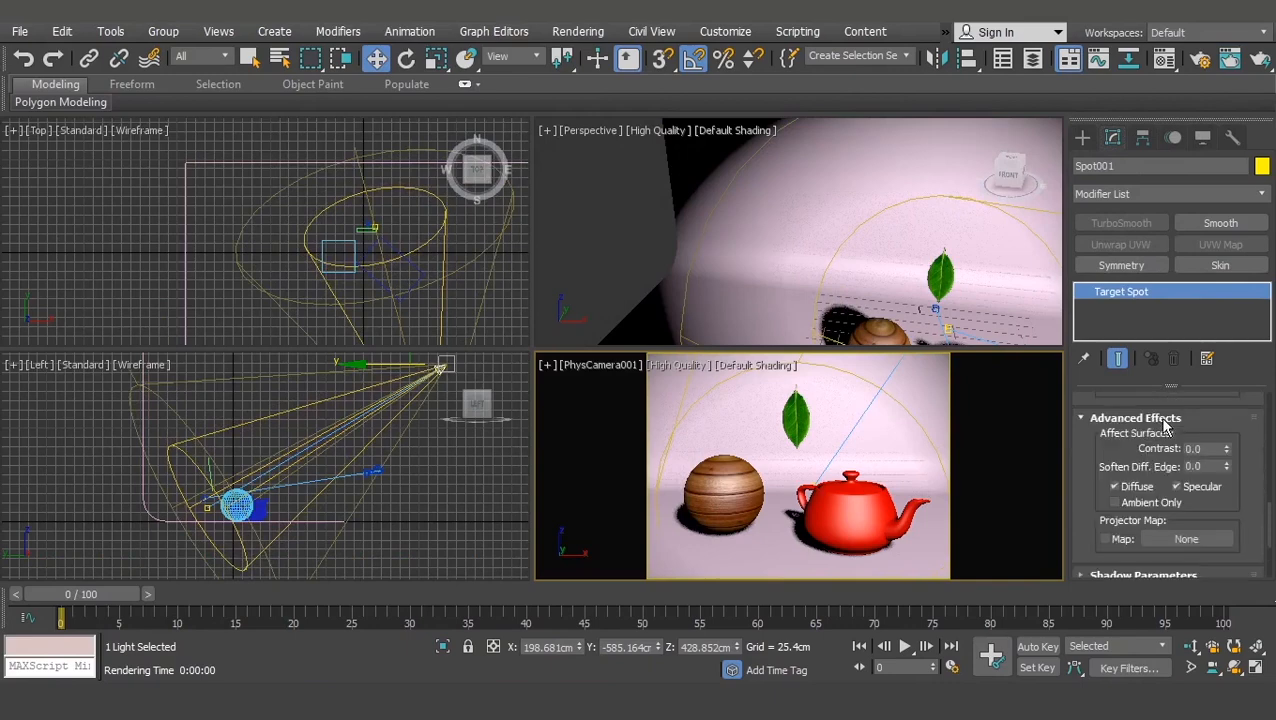
{"action": "left_click", "coordinate": [1157, 420]}
{"action": "left_click", "coordinate": [1160, 439]}
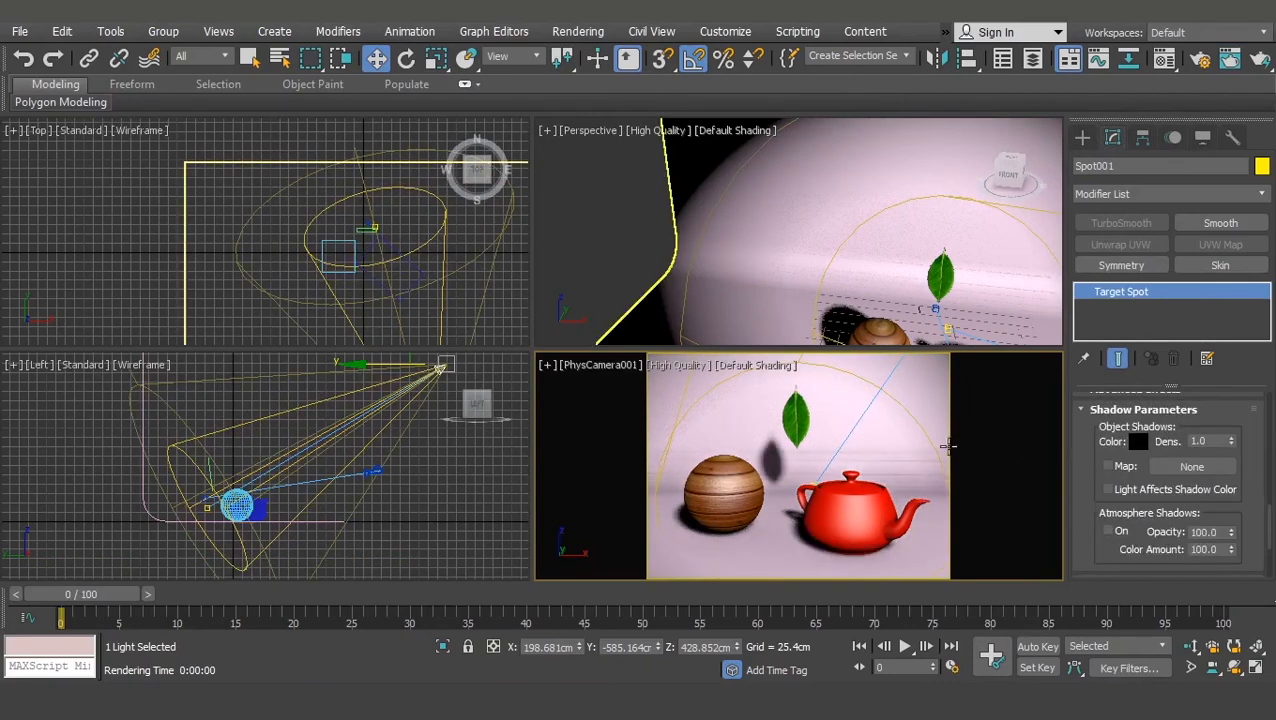
{"action": "key", "text": "shift+q"}
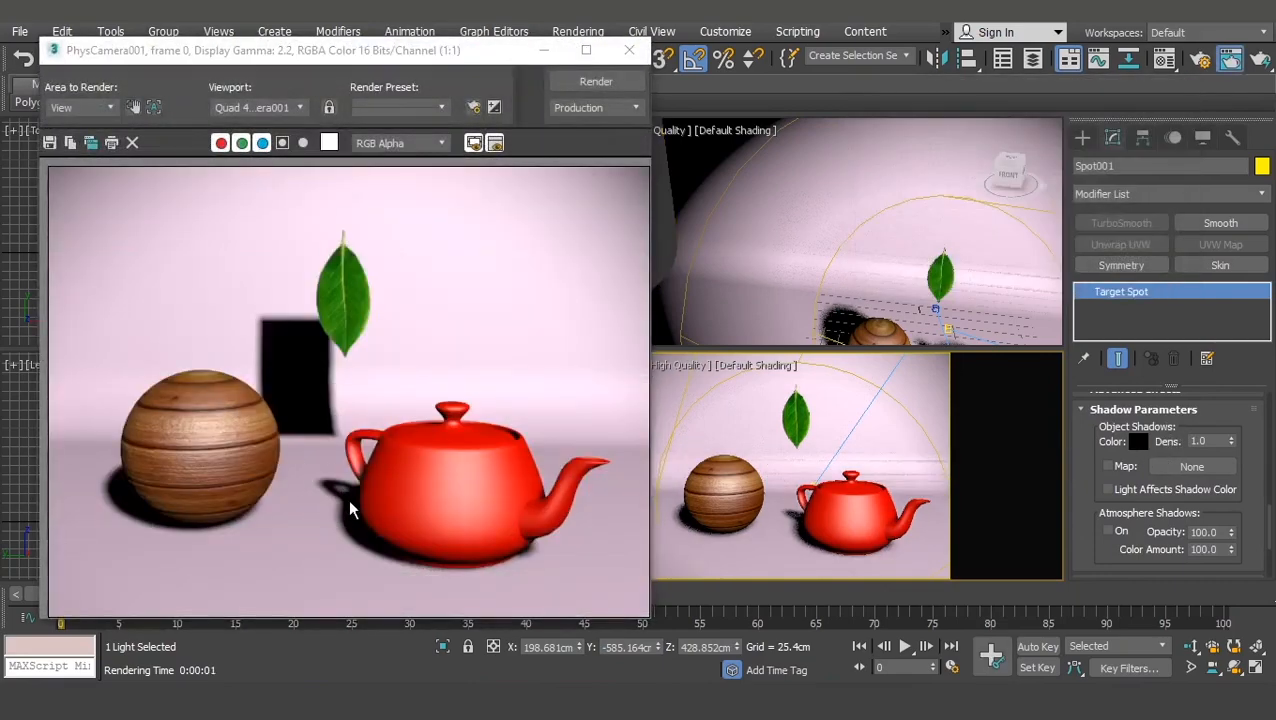
Step: Change the light's object shadow color to bright green and render the scene
{"action": "left_click", "coordinate": [1137, 444]}
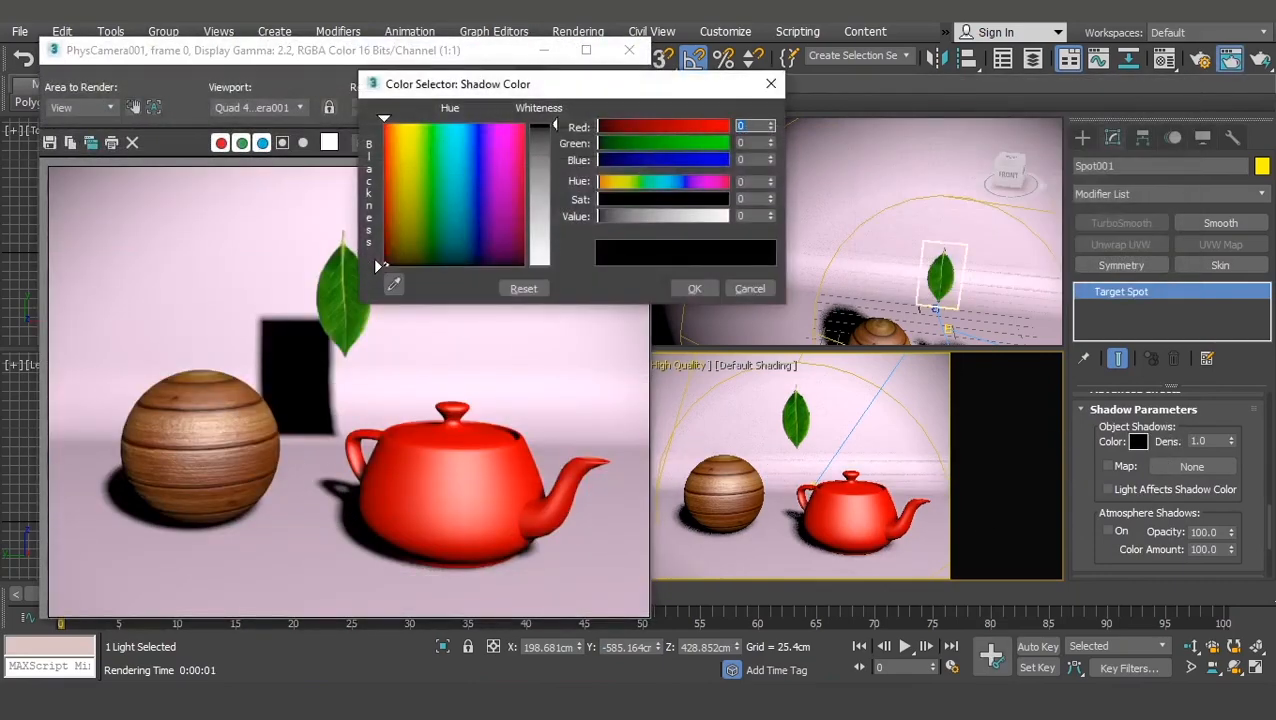
{"action": "left_click", "coordinate": [425, 128]}
{"action": "left_click", "coordinate": [692, 288]}
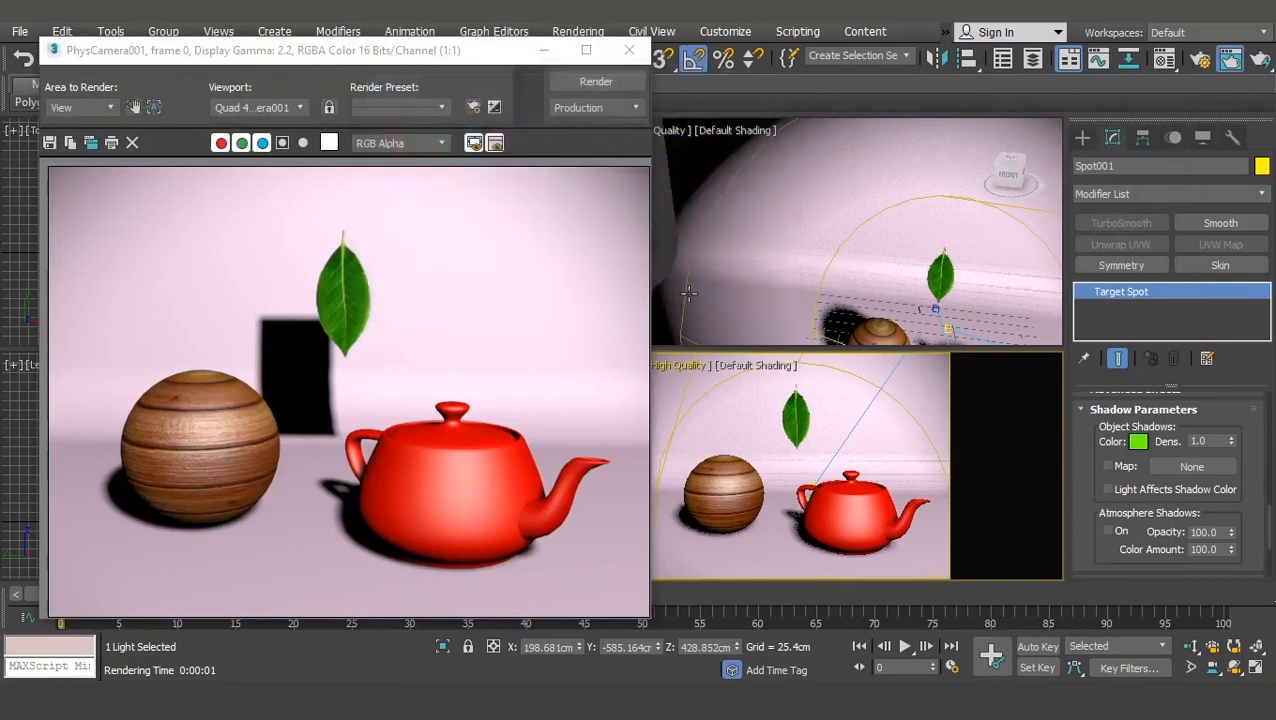
{"action": "key", "text": "shift+q"}
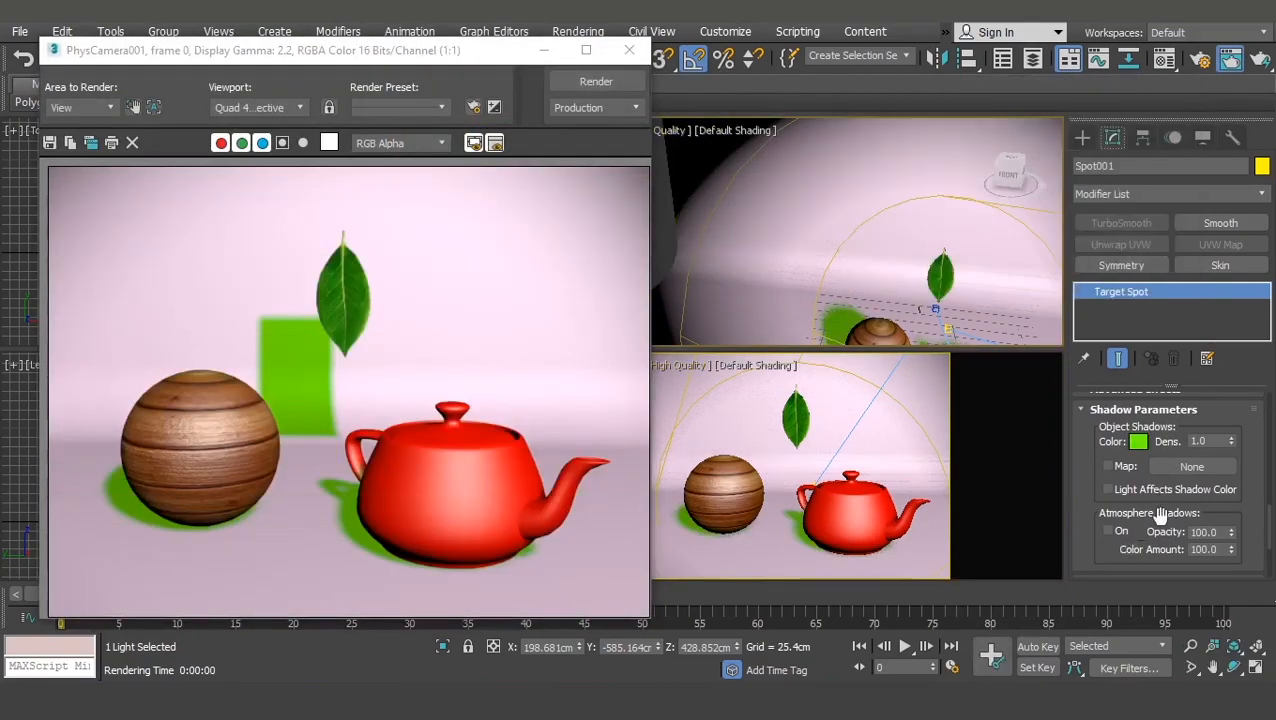
Step: Set the light's object shadow color back to black and render the scene again
{"action": "left_click", "coordinate": [1138, 441]}
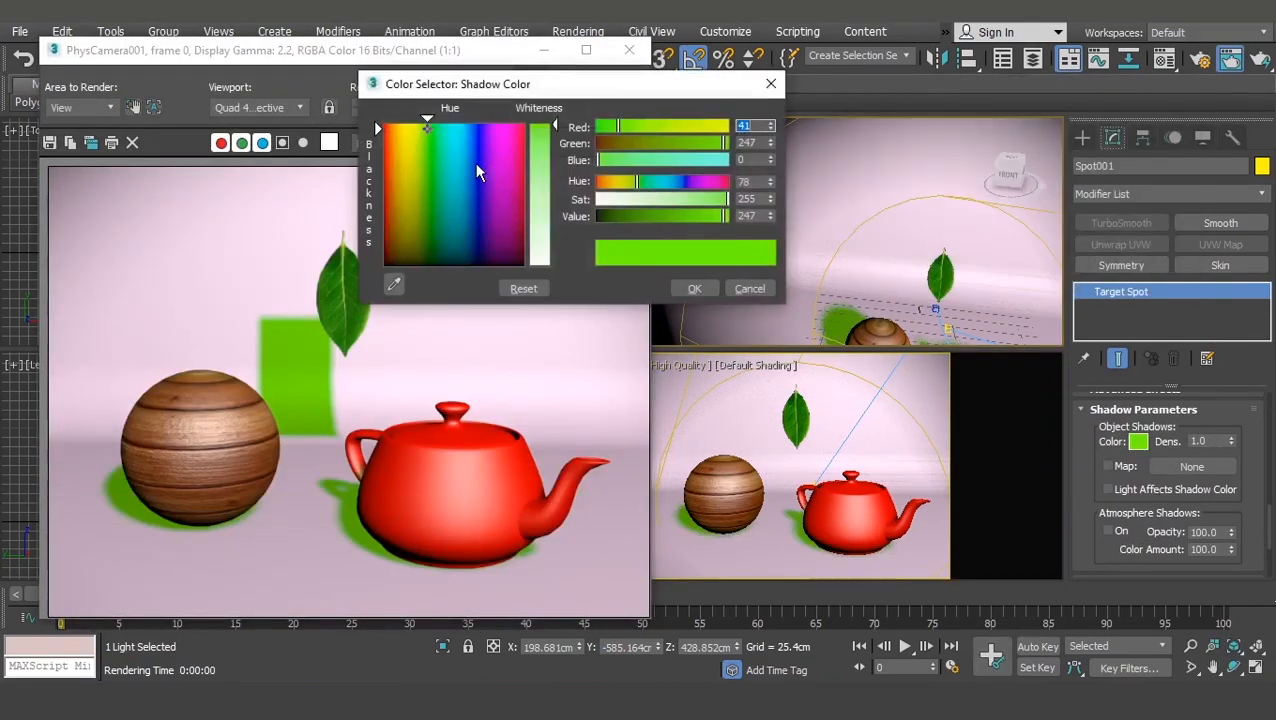
{"action": "left_click_drag", "start_coordinate": [475, 162], "coordinate": [384, 266]}
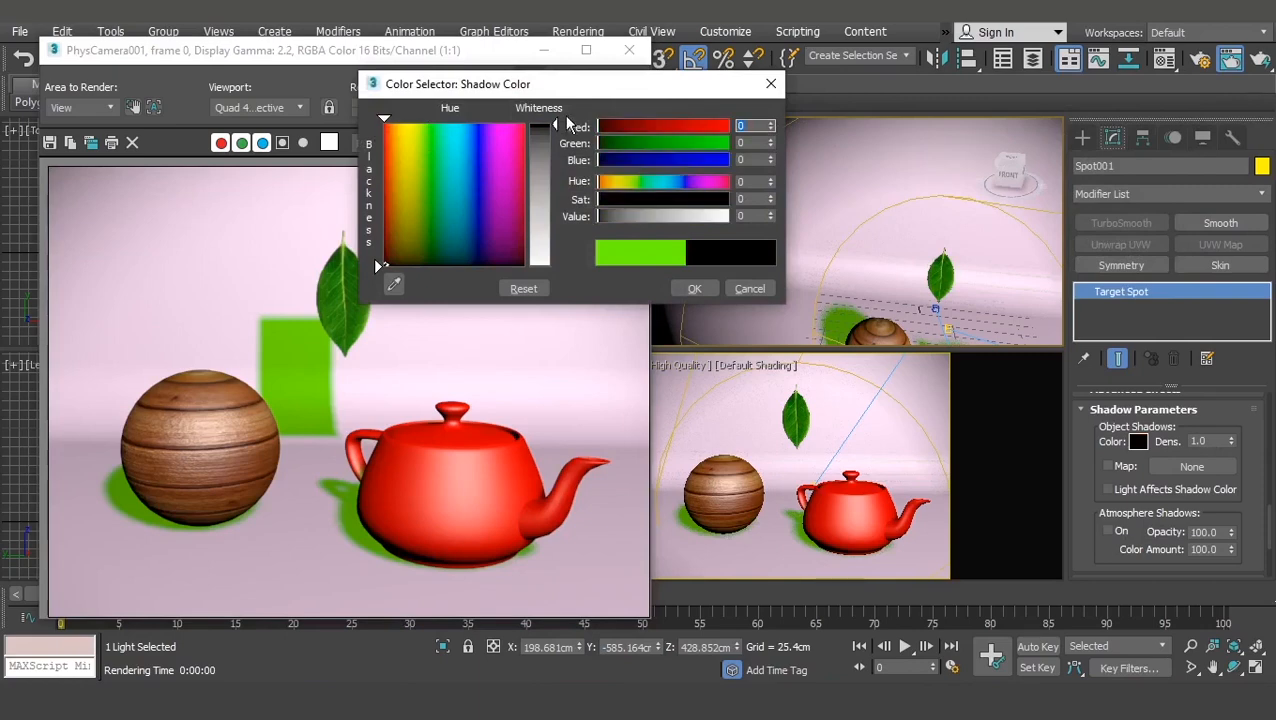
{"action": "left_click", "coordinate": [694, 288]}
{"action": "key", "text": "shift+q"}
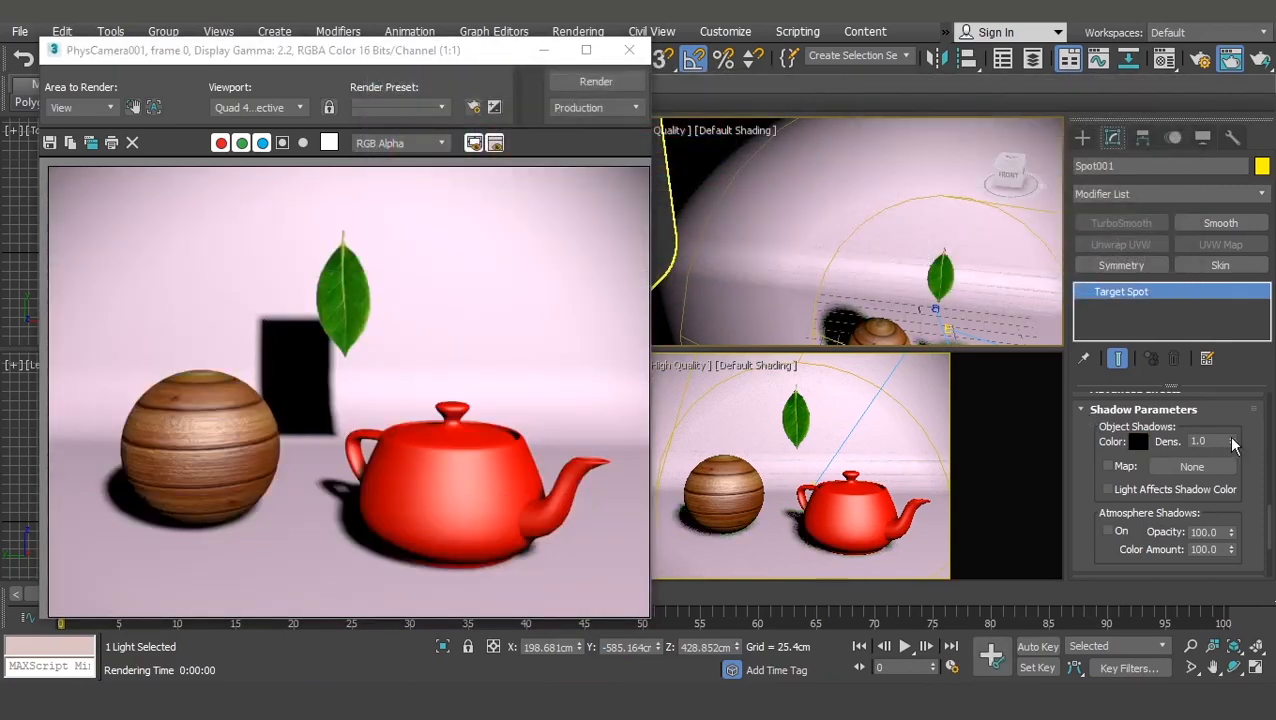
Step: Test a shadow density of 0.37 on the light with a render, and restore the density to 1.0
{"action": "left_click_drag", "start_coordinate": [1232, 445], "coordinate": [1232, 456]}
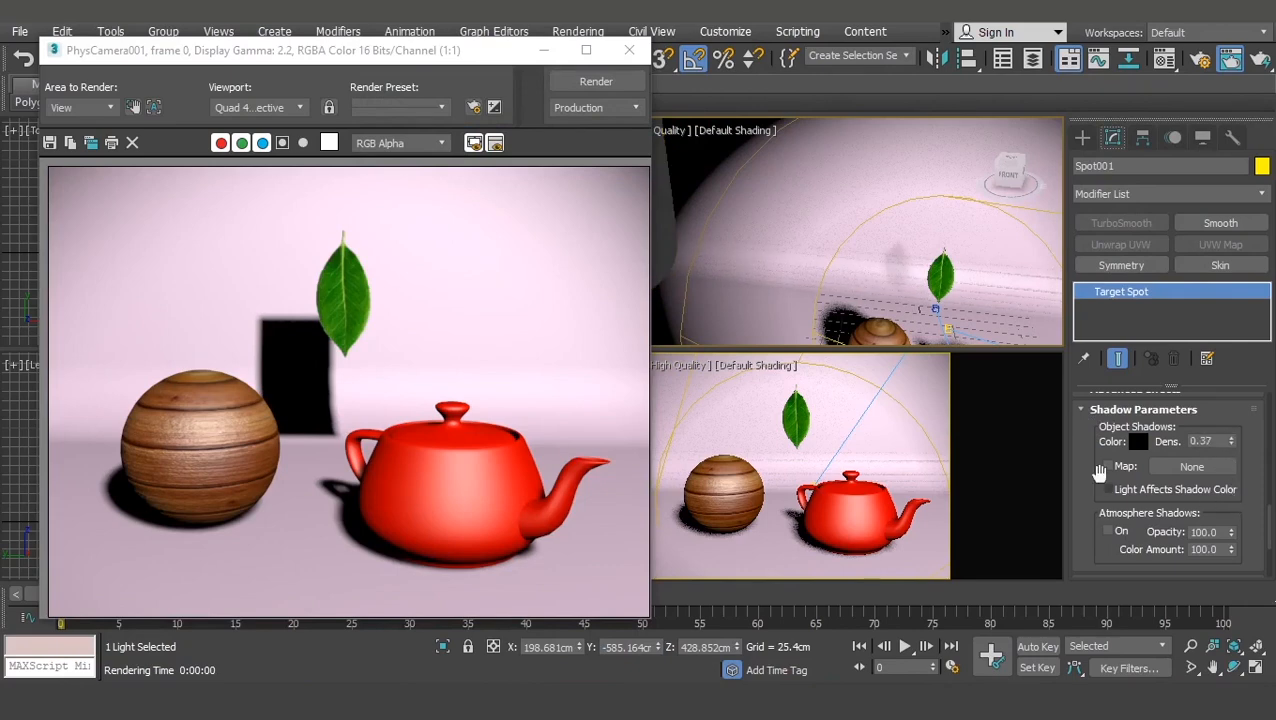
{"action": "key", "text": "shift+q"}
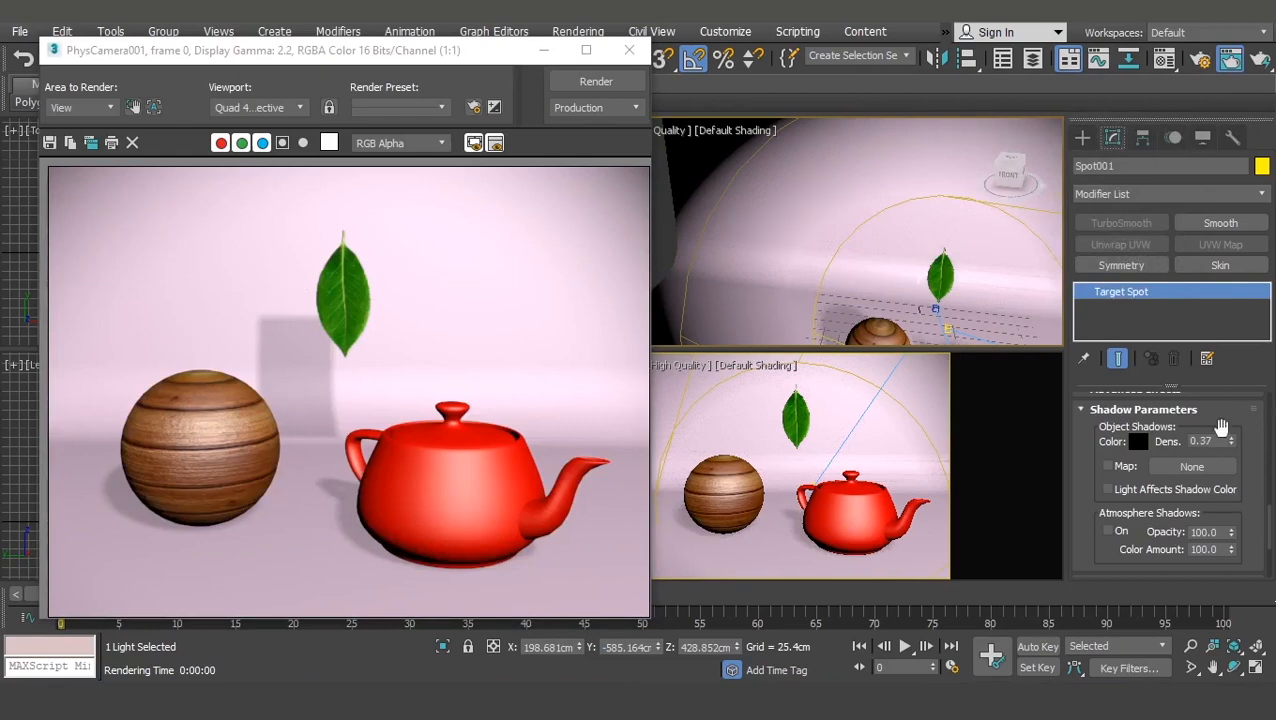
{"action": "mouse_move", "coordinate": [1231, 443]}
{"action": "left_mouse_down"}
{"action": "mouse_move", "coordinate": [1235, 328]}
{"action": "mouse_move", "coordinate": [1216, 447]}
{"action": "left_mouse_up"}
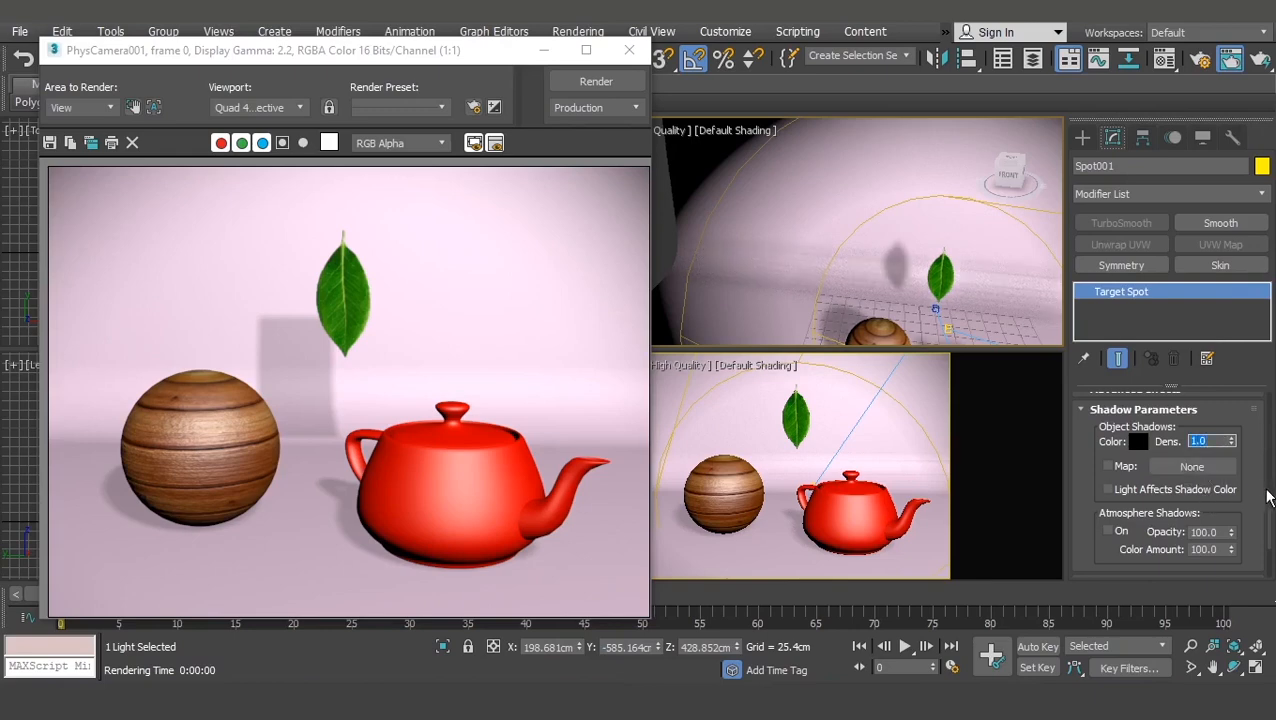
Step: Look through the light's remaining parameters down to Atmospheres & Effects, and render the camera view to examine the leaf's shadow
{"action": "scroll", "coordinate": [1266, 497], "scroll_direction": "down", "scroll_amount": 3}
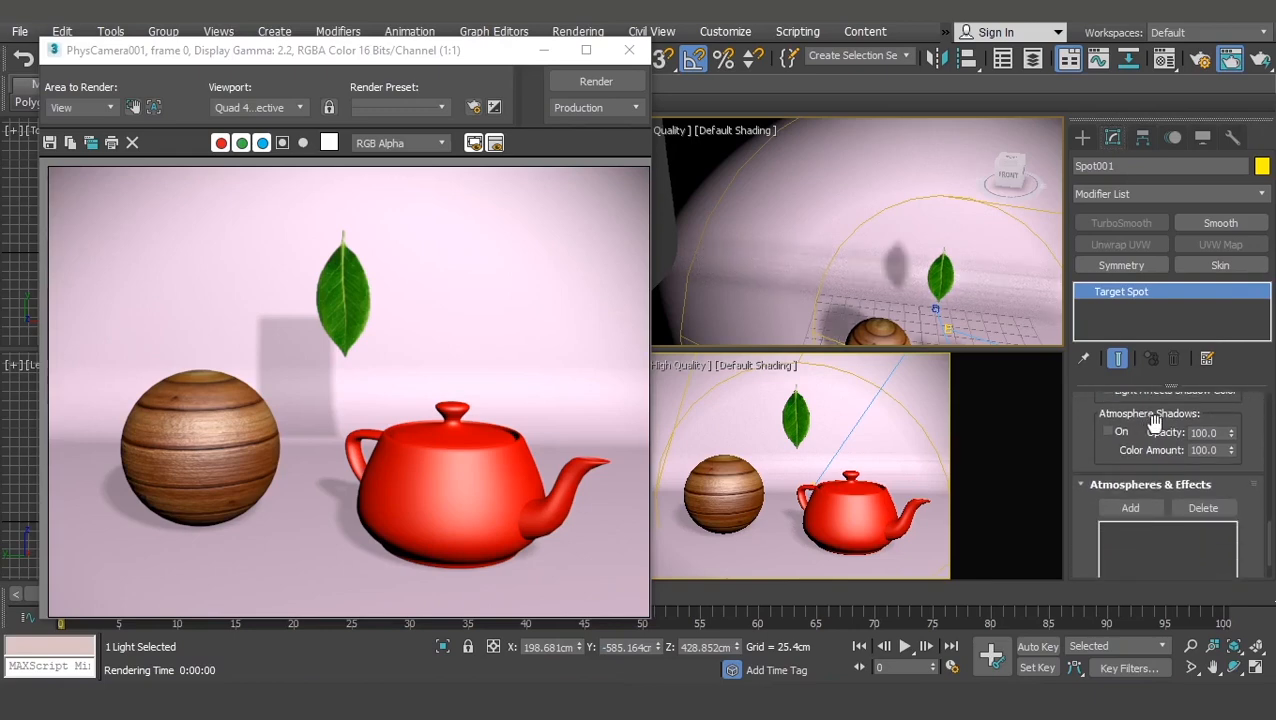
{"action": "scroll", "coordinate": [1262, 461], "scroll_direction": "down", "scroll_amount": 2}
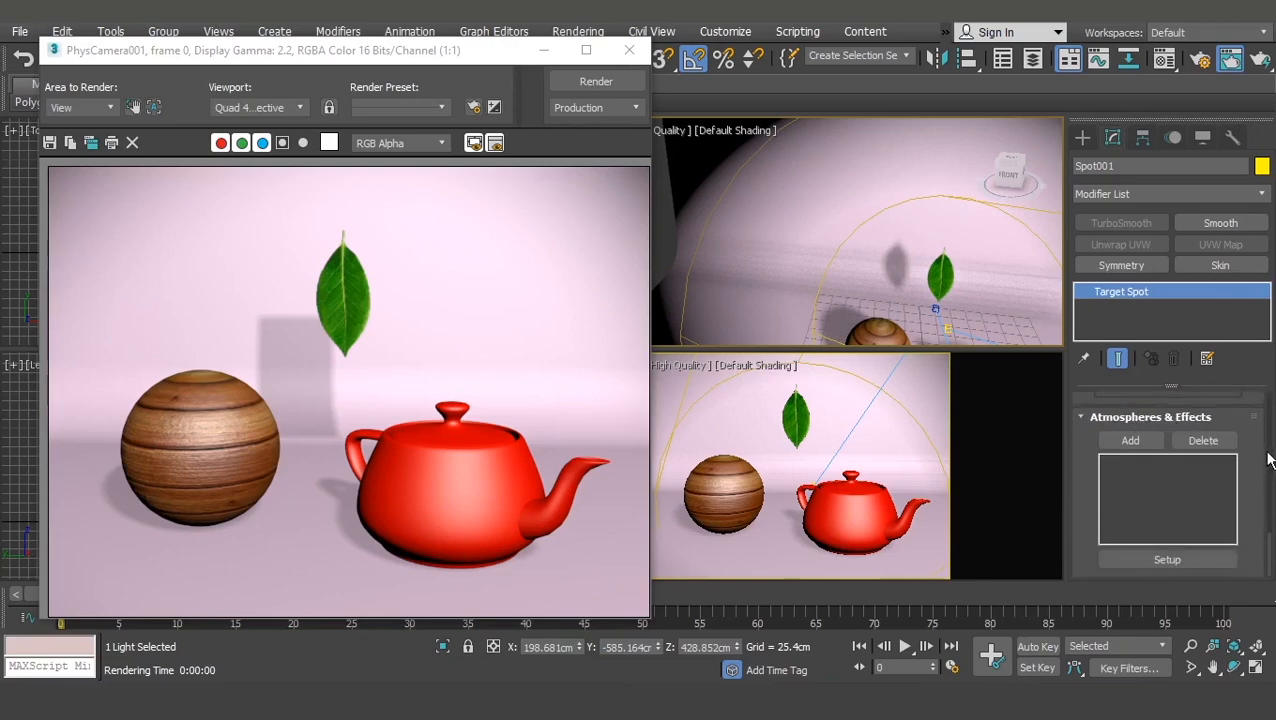
{"action": "scroll", "coordinate": [1268, 459], "scroll_direction": "up", "scroll_amount": 6}
{"action": "scroll", "coordinate": [1270, 525], "scroll_direction": "up", "scroll_amount": 5}
{"action": "scroll", "coordinate": [1270, 520], "scroll_direction": "down", "scroll_amount": 4}
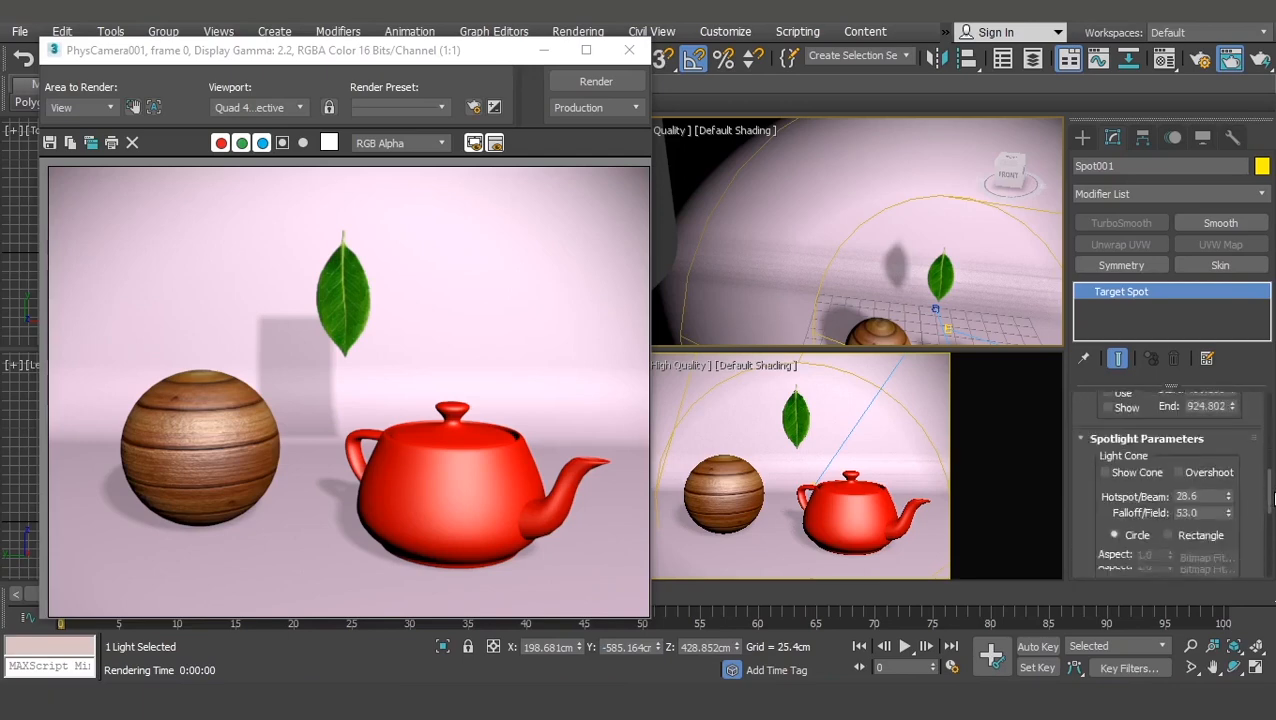
{"action": "scroll", "coordinate": [1270, 517], "scroll_direction": "up", "scroll_amount": 3}
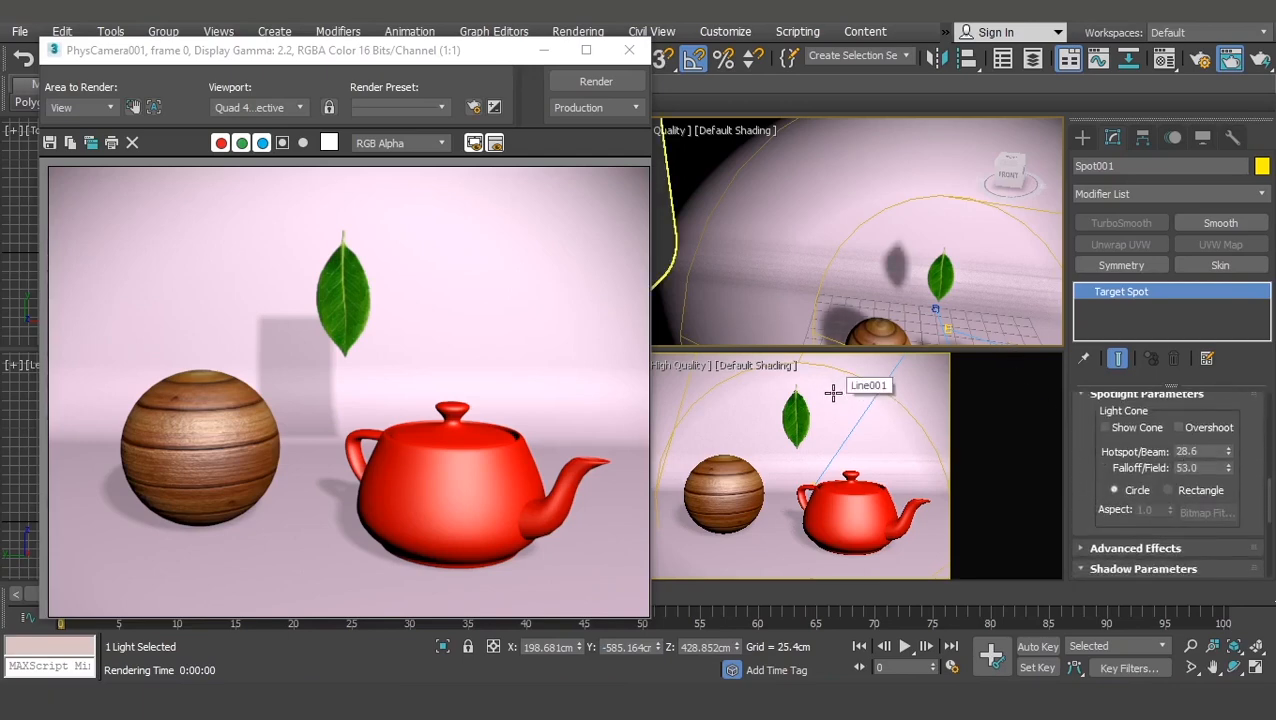
{"action": "key", "text": "shift+q"}
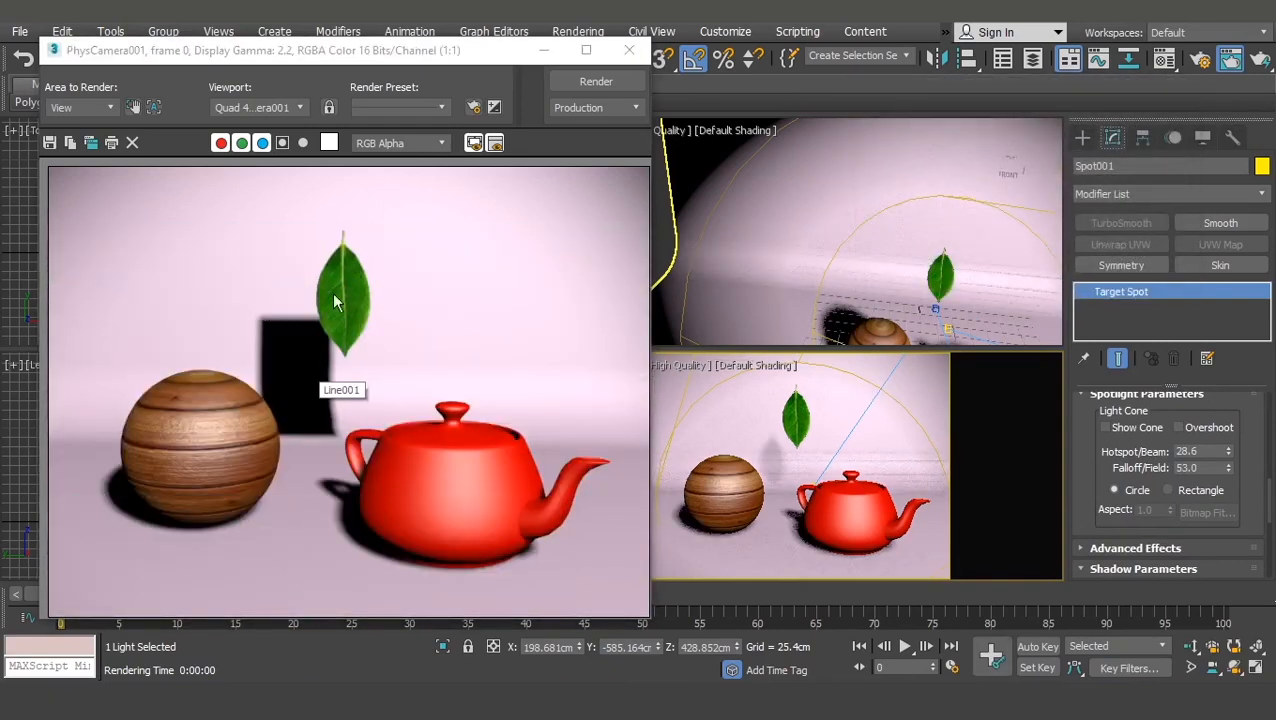
Step: Change the spot light's shadow type to Ray Traced Shadows and render the camera view
{"action": "left_click_drag", "start_coordinate": [1266, 530], "coordinate": [1270, 420]}
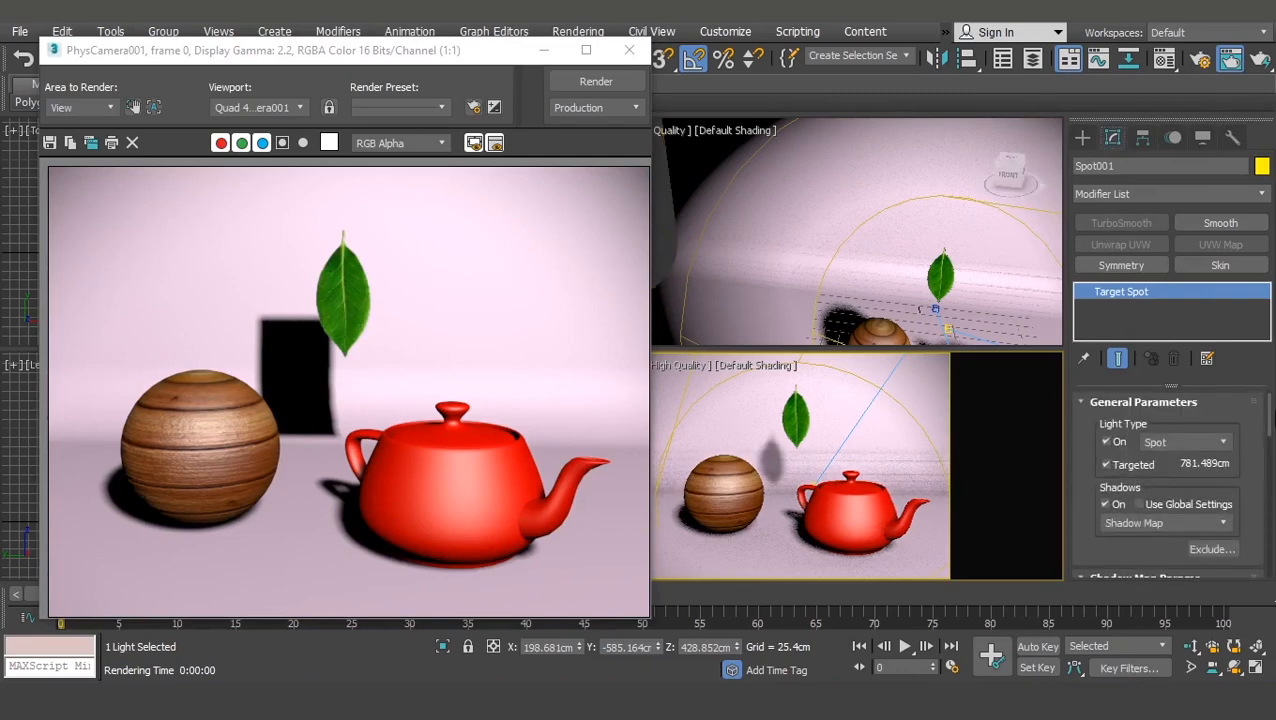
{"action": "left_click", "coordinate": [1152, 524]}
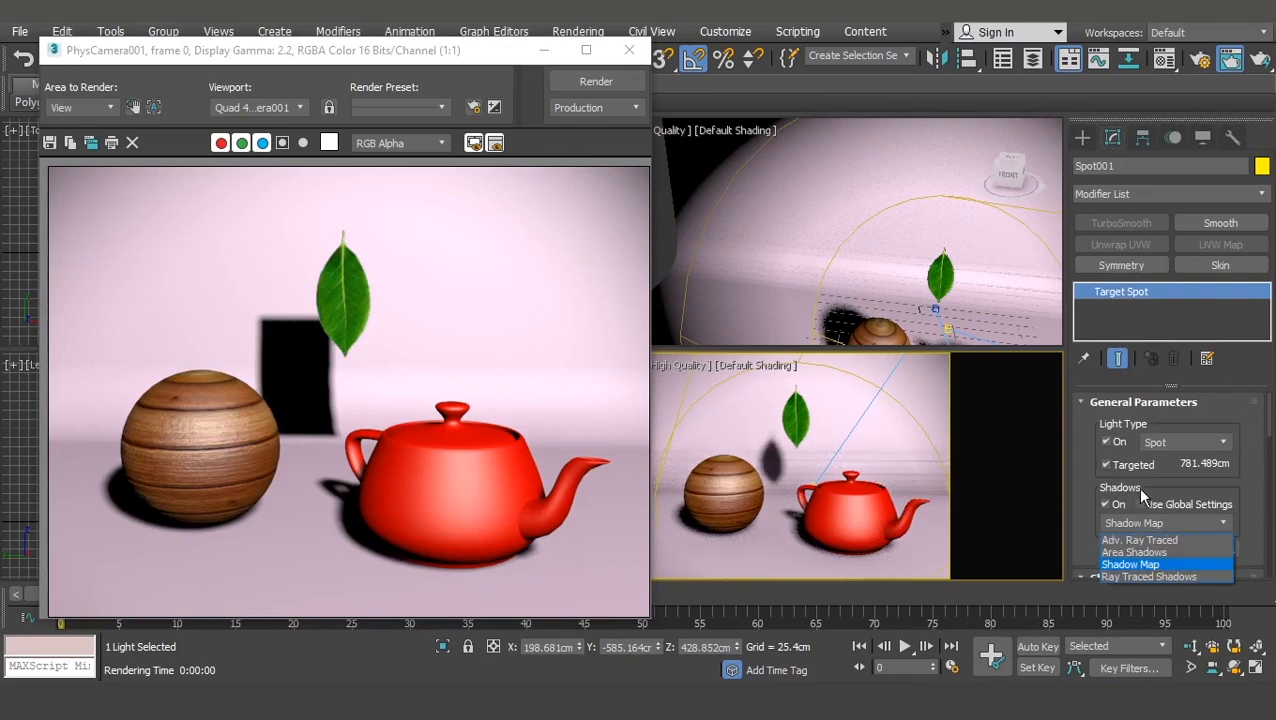
{"action": "left_click", "coordinate": [1148, 577]}
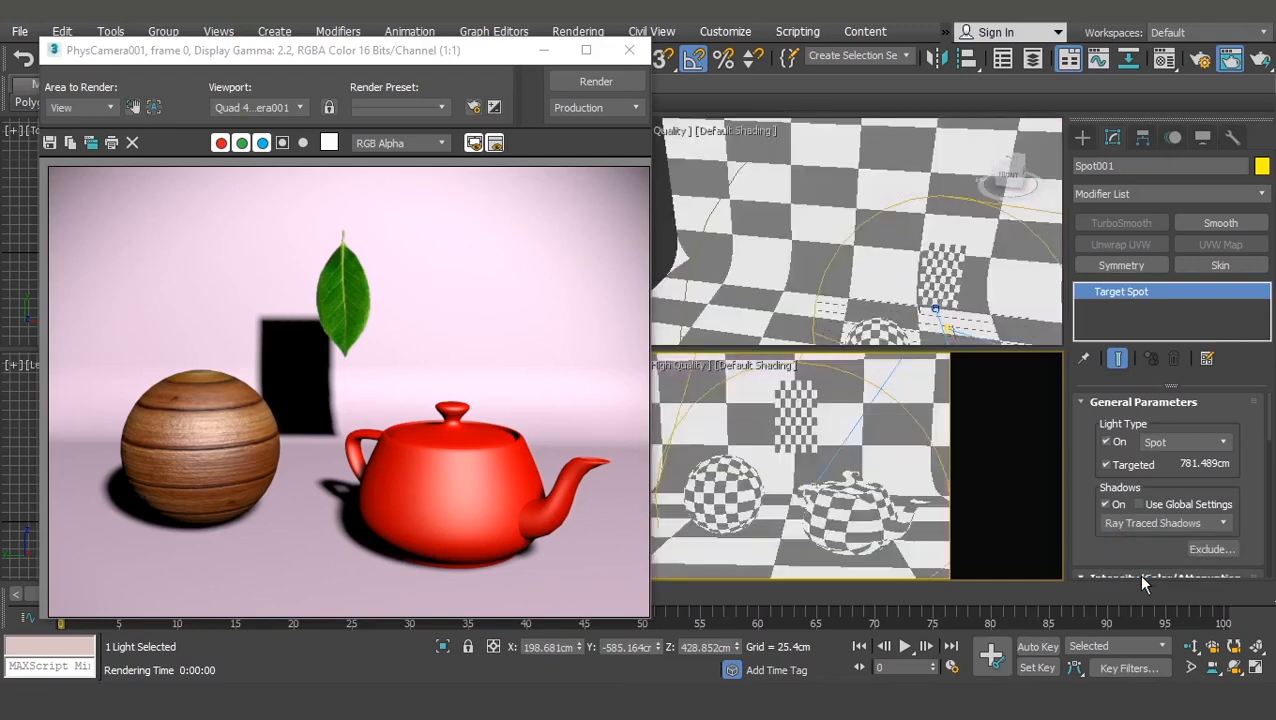
{"action": "key", "text": "shift+q"}
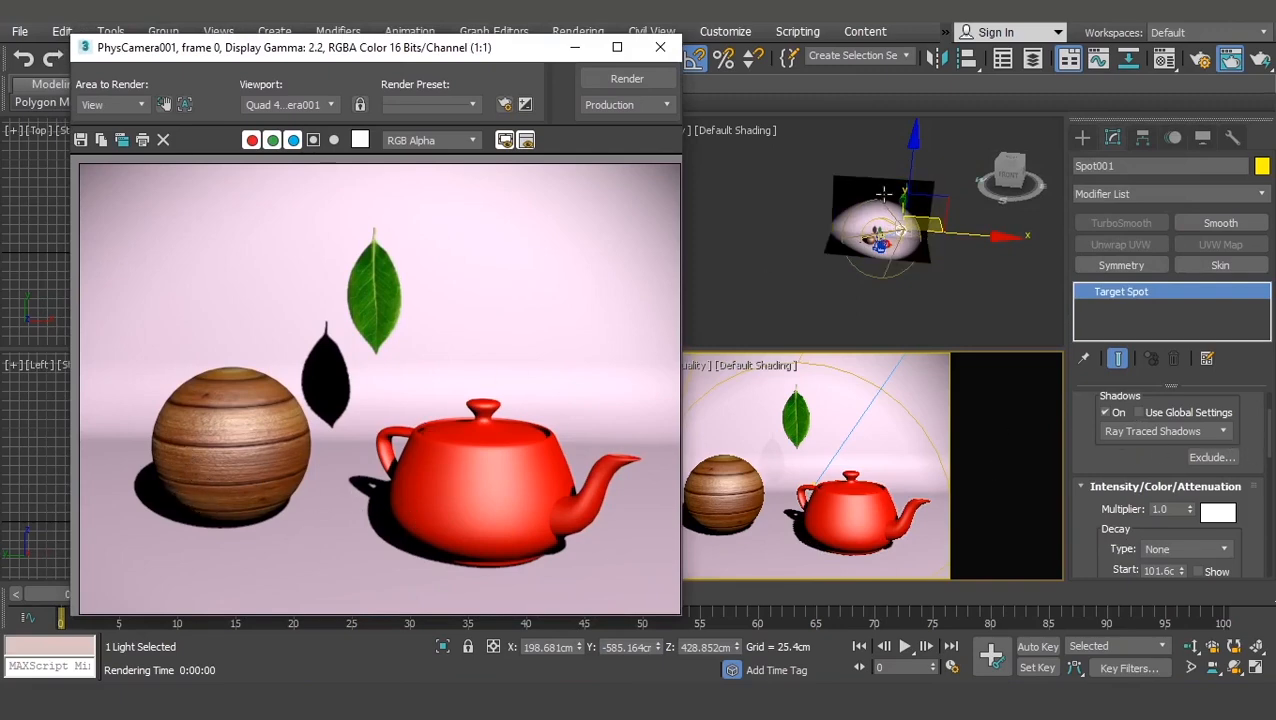
Step: Clone the spot light to the opposite side of the scene, at about X -688 cm, and lower it to about Z 345 cm
{"action": "left_click", "coordinate": [1082, 137]}
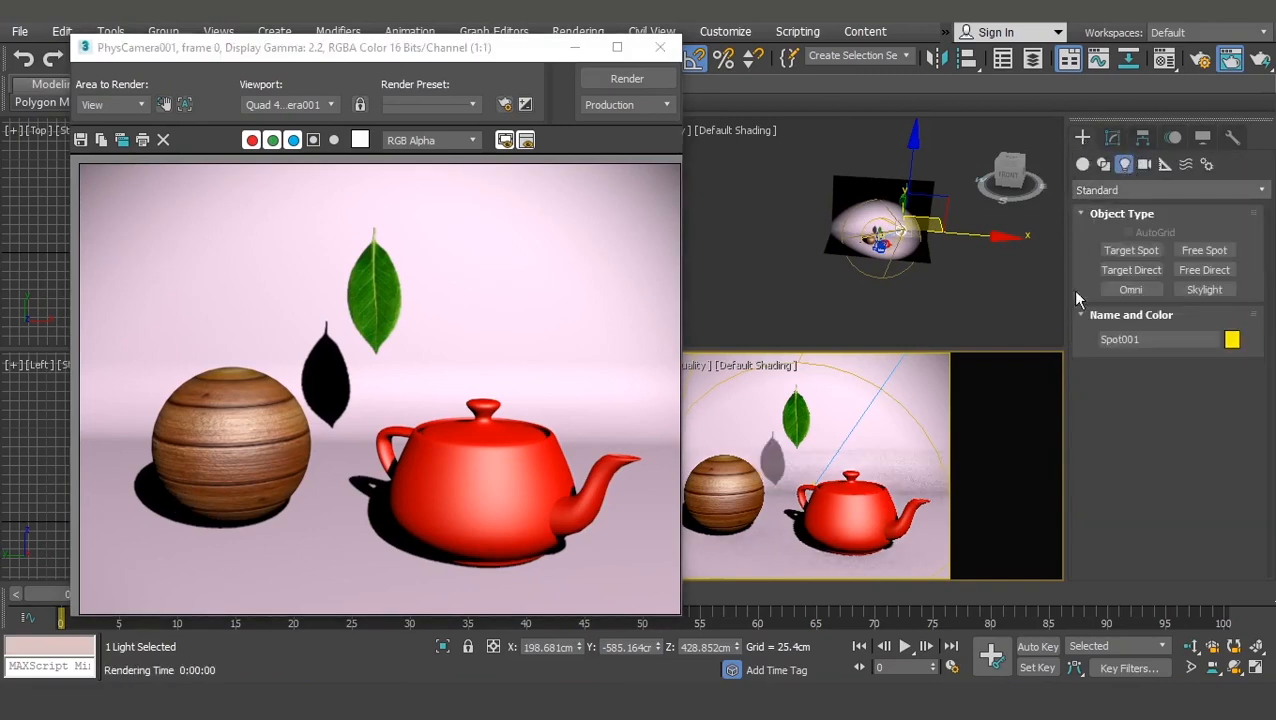
{"action": "middle_click_drag", "start_coordinate": [889, 262], "coordinate": [872, 298], "text": "alt"}
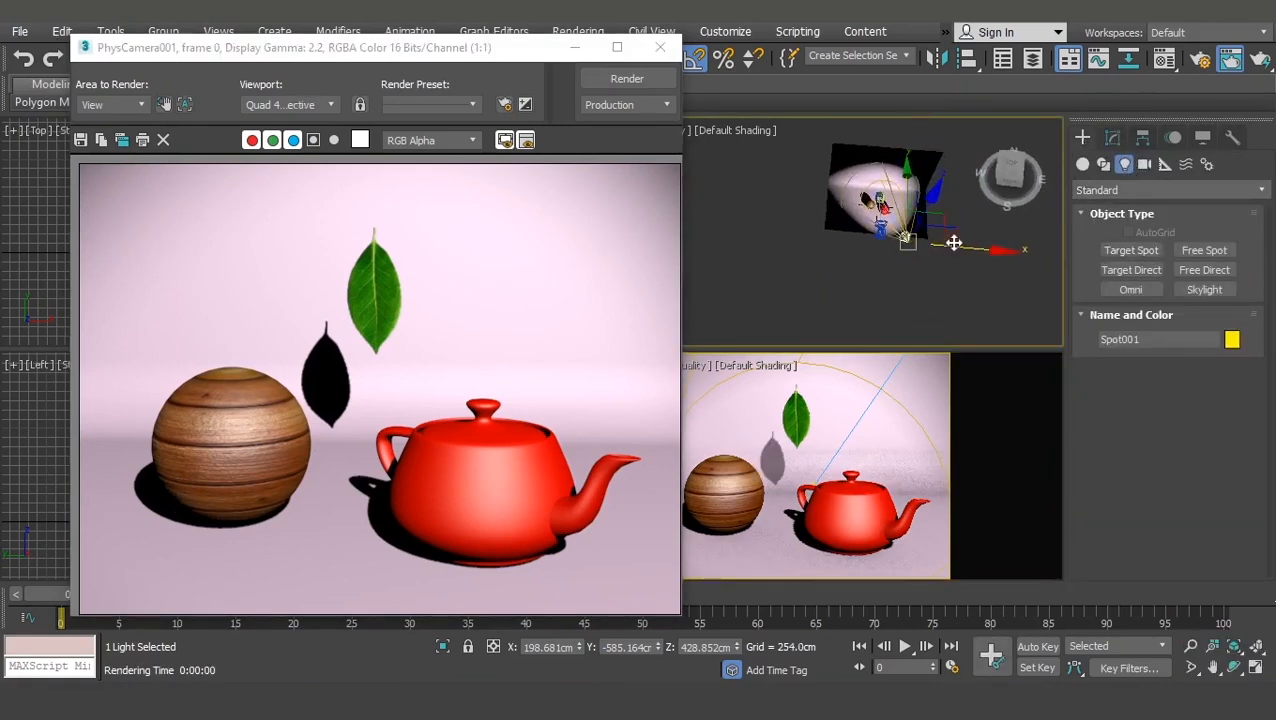
{"action": "mouse_move", "coordinate": [974, 246]}
{"action": "left_mouse_down", "text": "shift"}
{"action": "mouse_move", "coordinate": [846, 218]}
{"action": "mouse_move", "coordinate": [829, 187]}
{"action": "mouse_move", "coordinate": [836, 210]}
{"action": "left_mouse_up", "text": "shift"}
{"action": "left_click", "coordinate": [641, 429]}
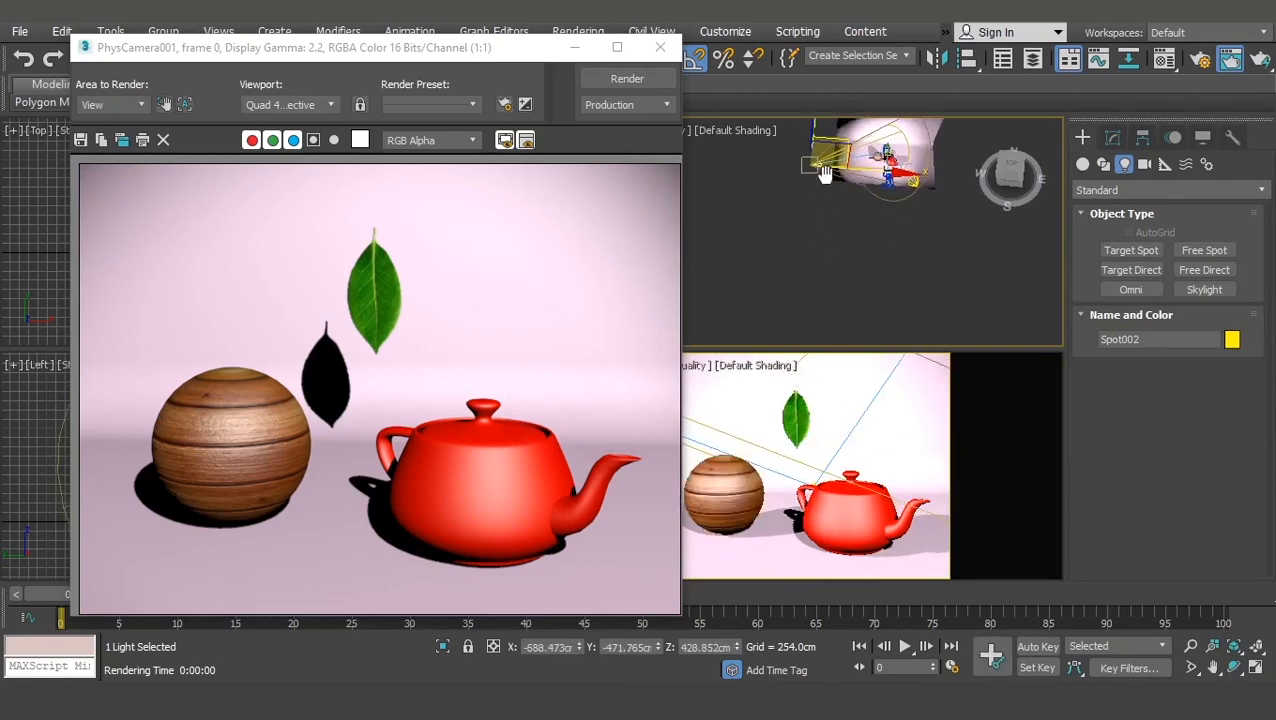
{"action": "middle_click_drag", "start_coordinate": [824, 246], "coordinate": [839, 161], "text": "alt"}
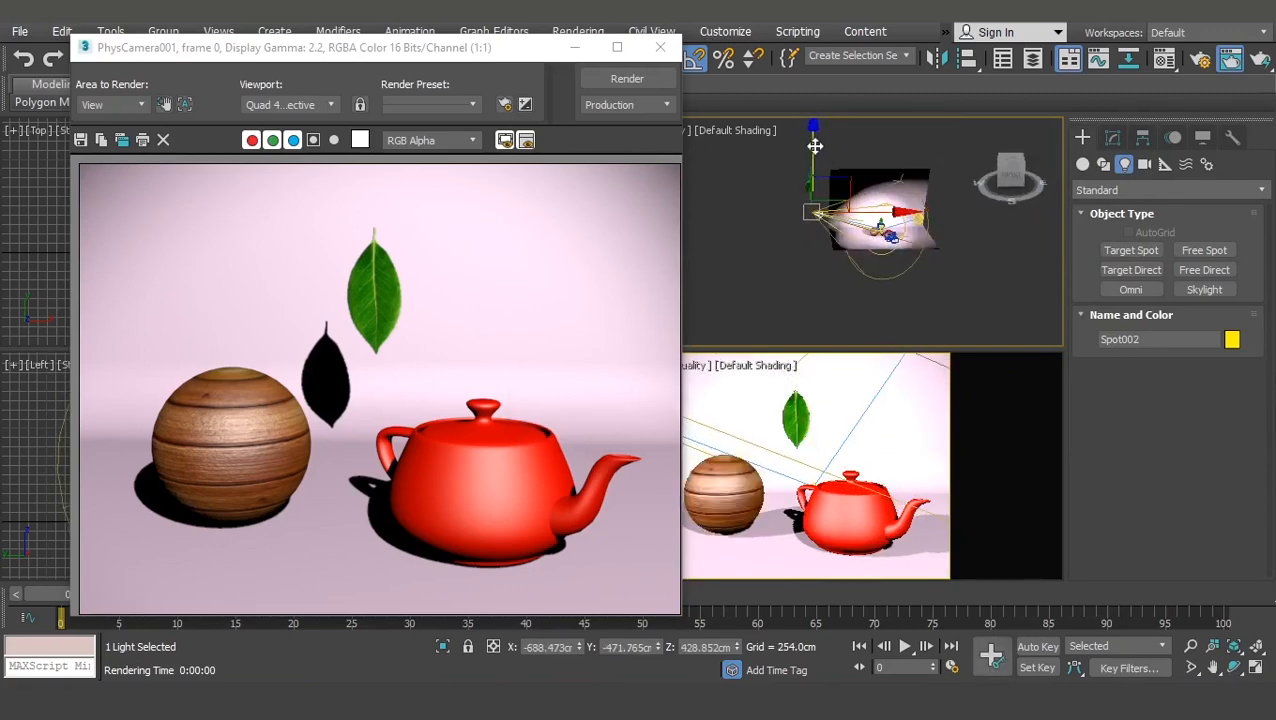
{"action": "mouse_move", "coordinate": [815, 145]}
{"action": "left_mouse_down"}
{"action": "mouse_move", "coordinate": [820, 156]}
{"action": "mouse_move", "coordinate": [820, 143]}
{"action": "left_mouse_up"}
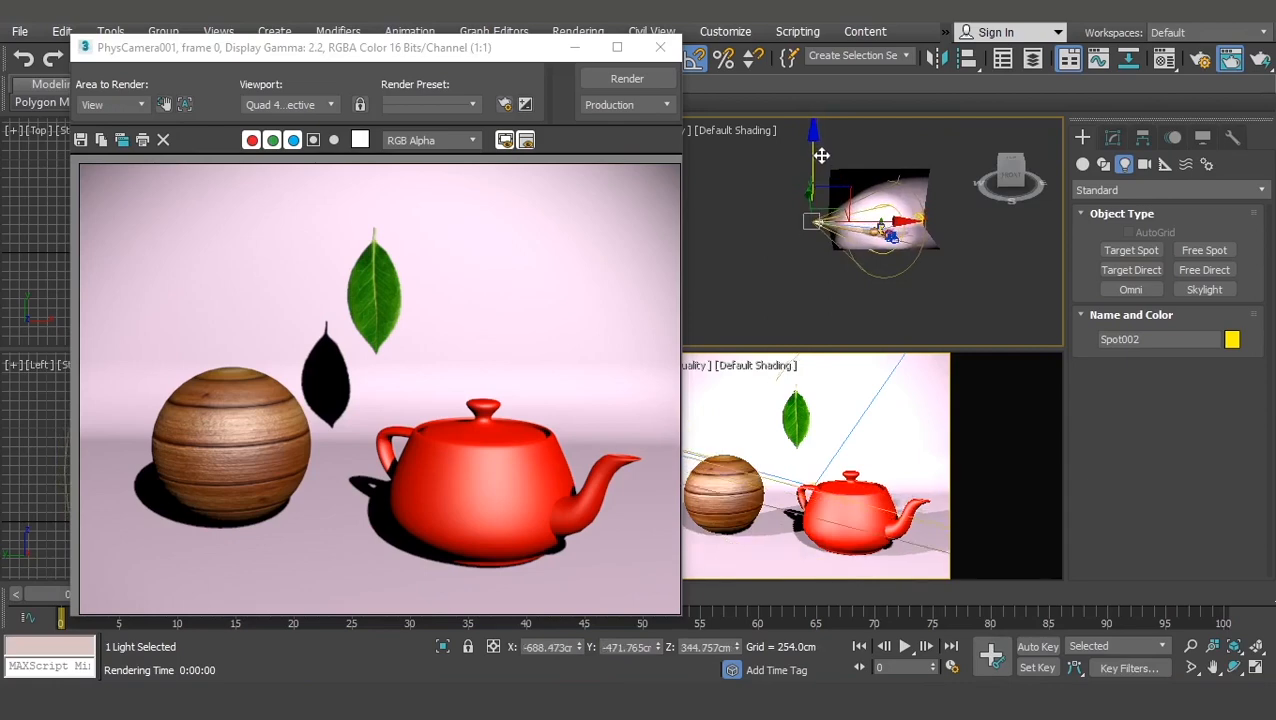
Step: Reduce the cloned light's intensity multiplier to 0.19 and render the camera view
{"action": "left_click", "coordinate": [1113, 137]}
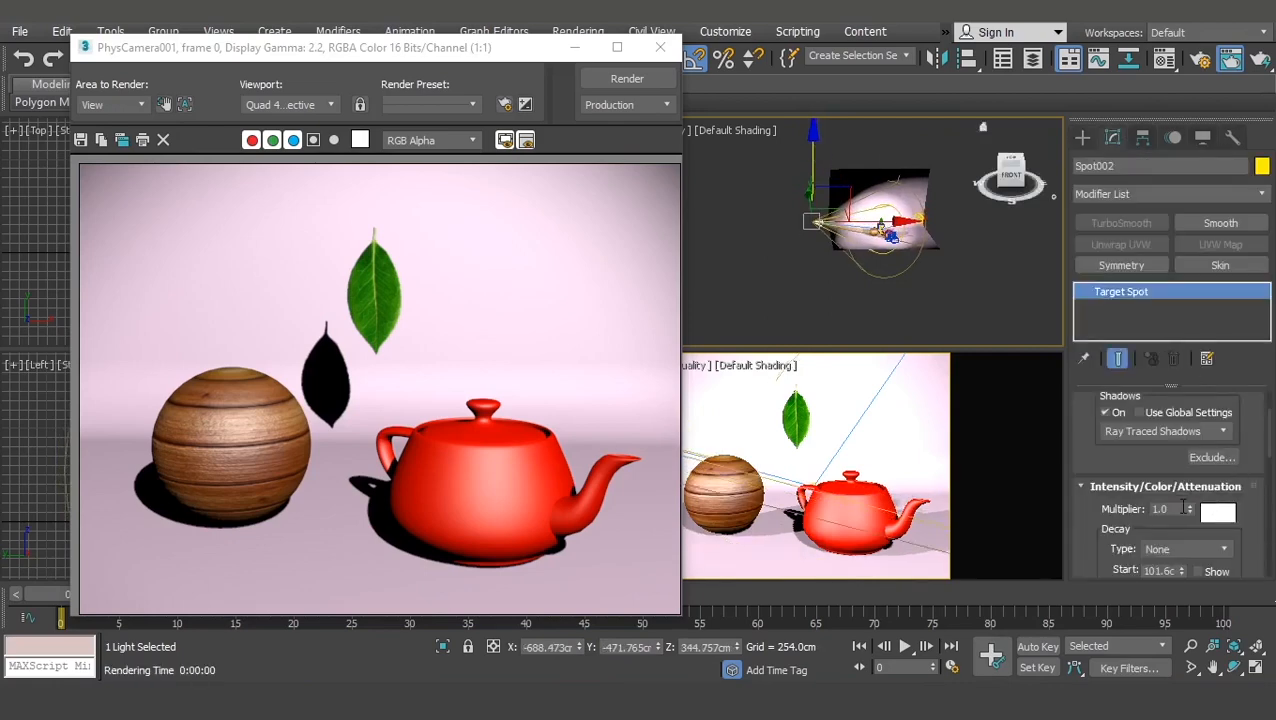
{"action": "left_click_drag", "start_coordinate": [1190, 511], "coordinate": [1188, 588]}
{"action": "key", "text": "shift+q"}
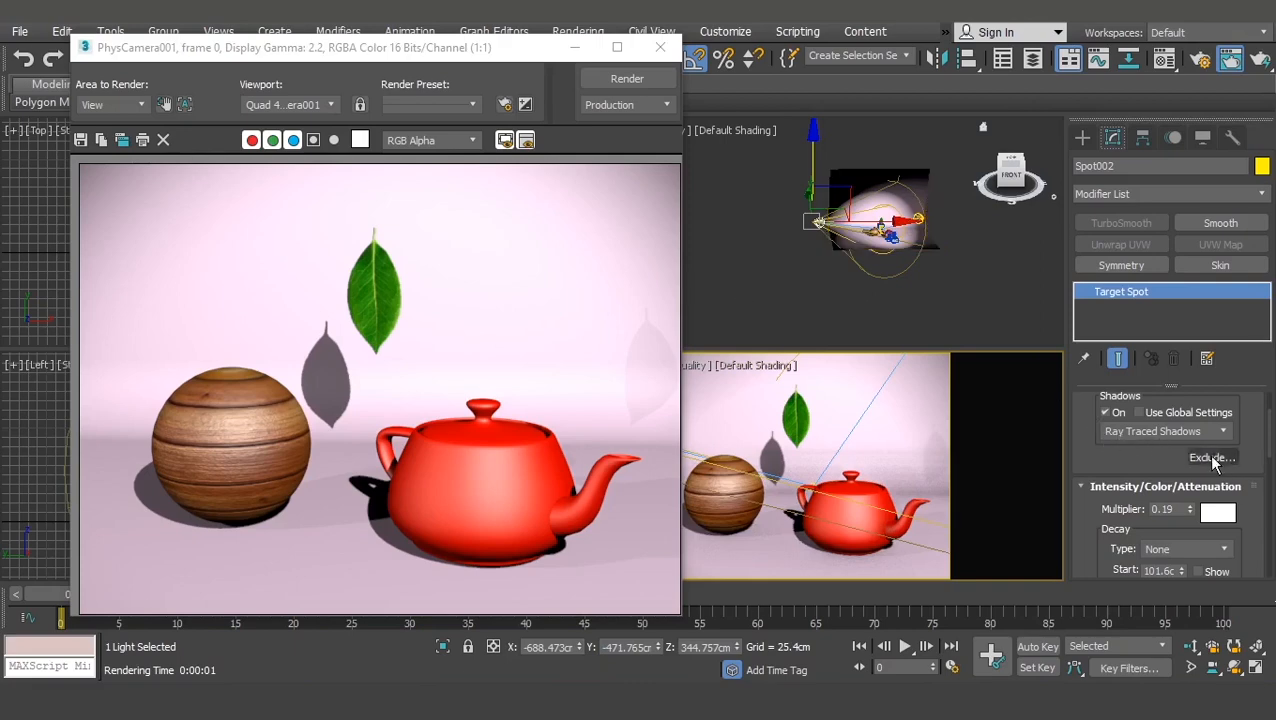
{"action": "scroll", "coordinate": [1270, 440], "scroll_direction": "up", "scroll_amount": 3}
{"action": "scroll", "coordinate": [1267, 430], "scroll_direction": "down", "scroll_amount": 4}
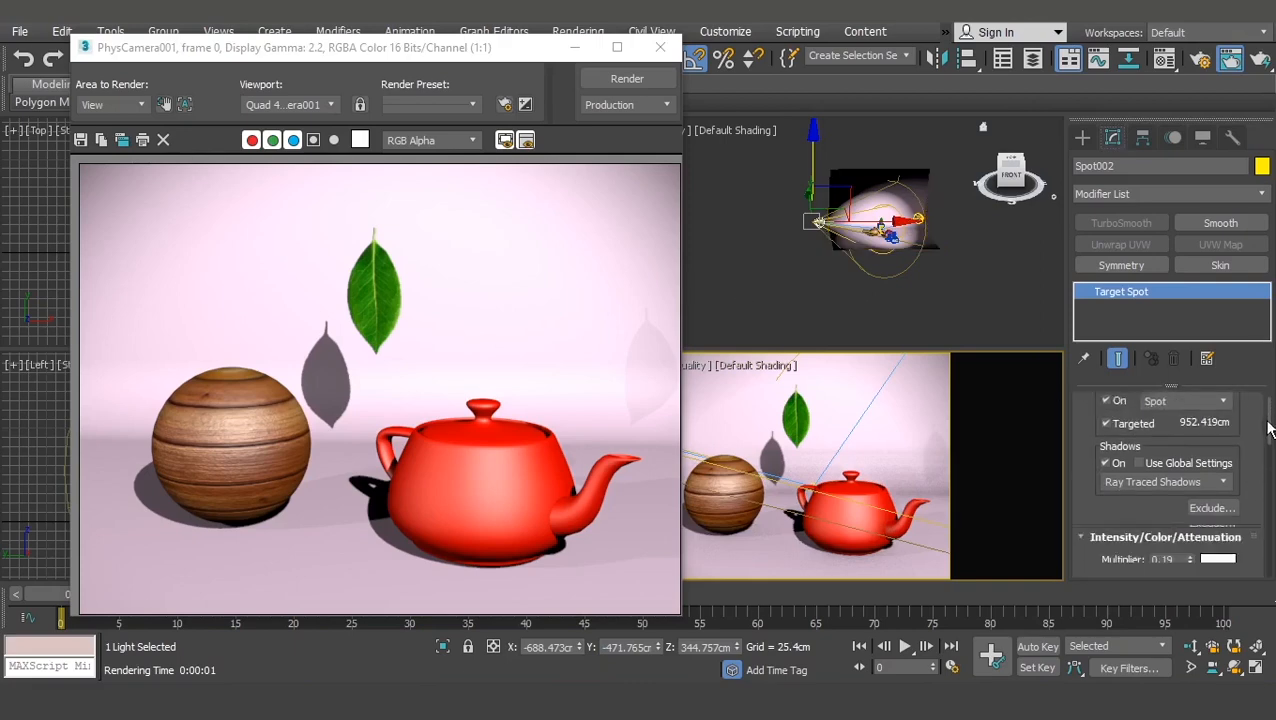
Step: Look at the file name and format options for saving the rendered image, and cancel the save
{"action": "left_click_drag", "start_coordinate": [449, 49], "coordinate": [529, 57]}
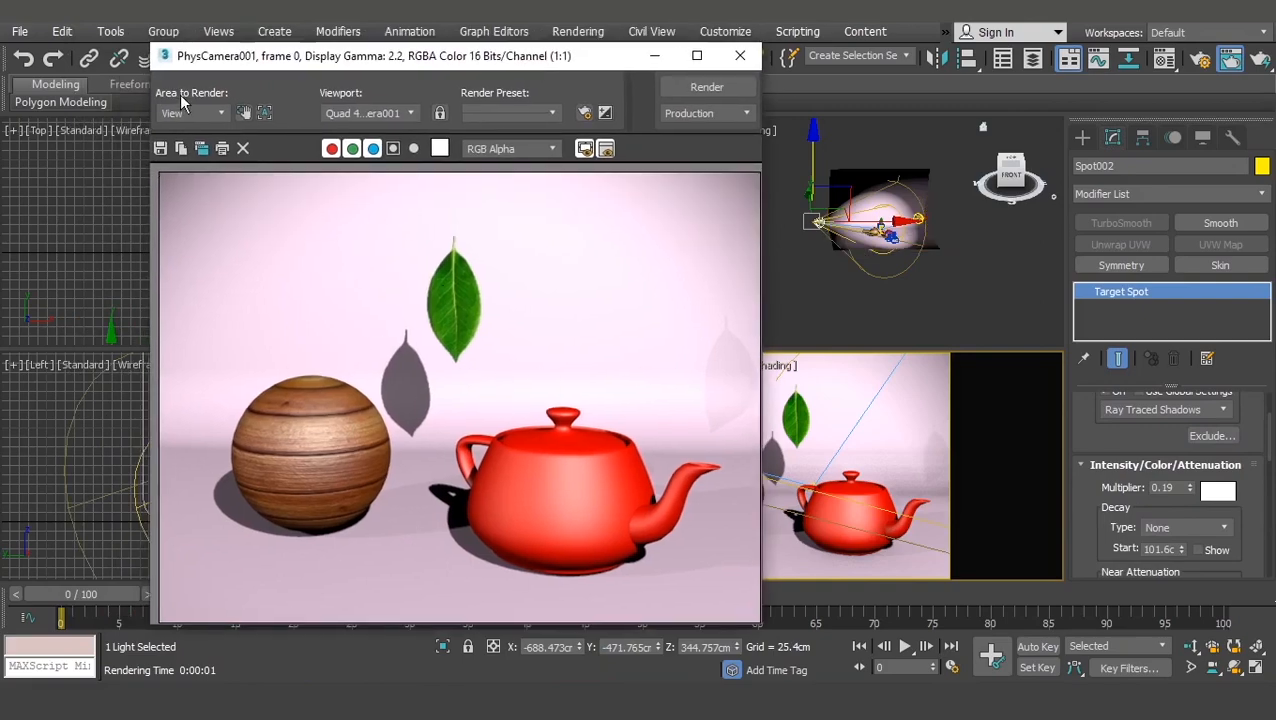
{"action": "left_click", "coordinate": [160, 148]}
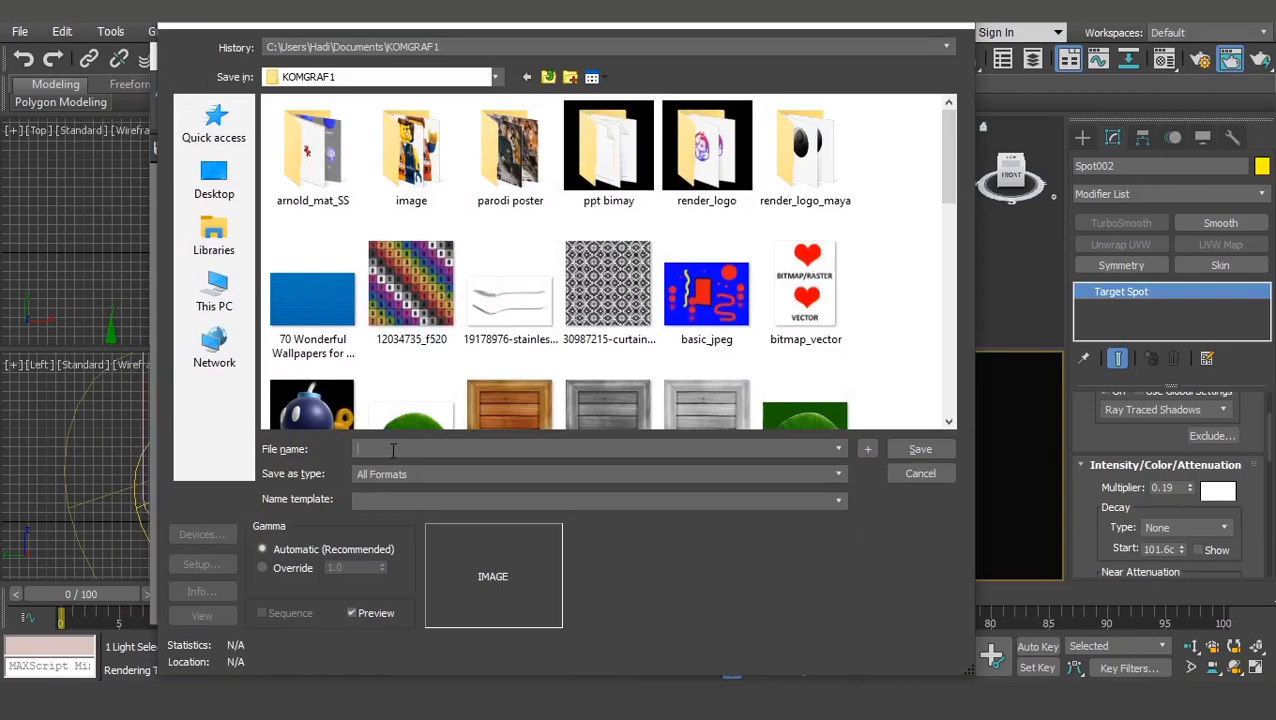
{"action": "left_click", "coordinate": [406, 472]}
{"action": "left_click", "coordinate": [414, 473]}
{"action": "left_click", "coordinate": [912, 476]}
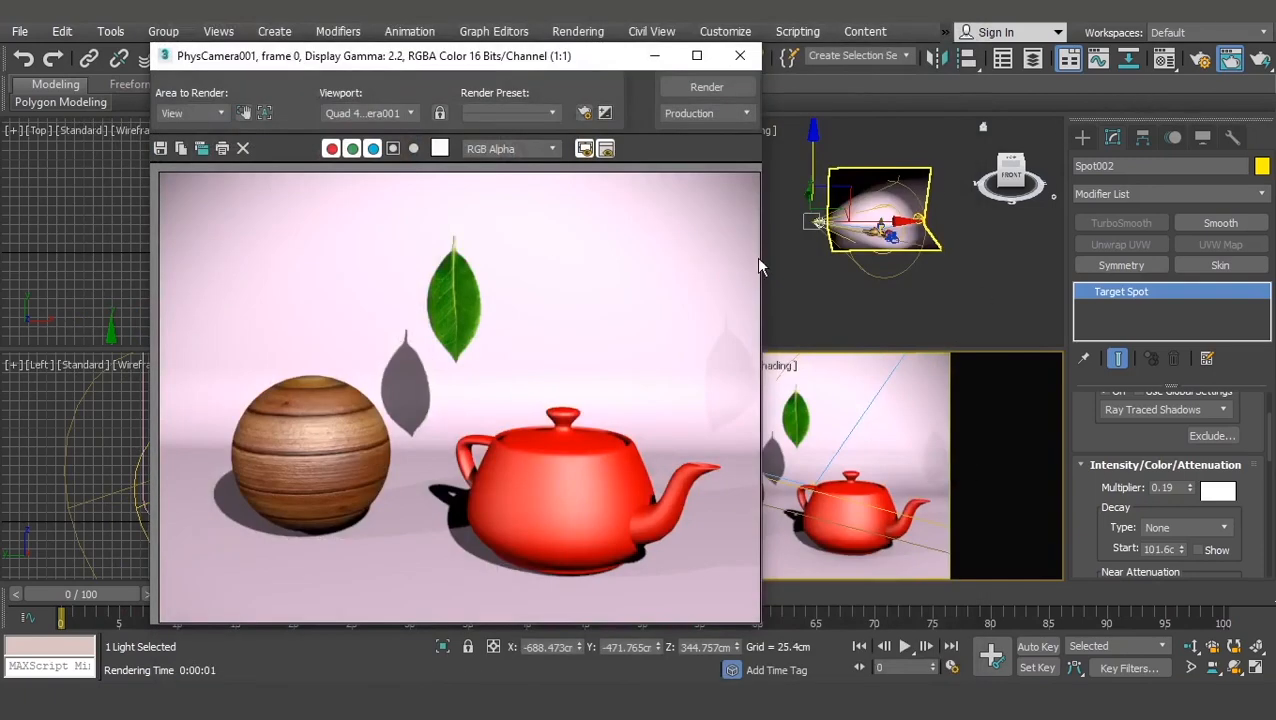
Step: Set the render output size to HDTV (video) at 1280x720 and render the camera view
{"action": "left_click", "coordinate": [1205, 60]}
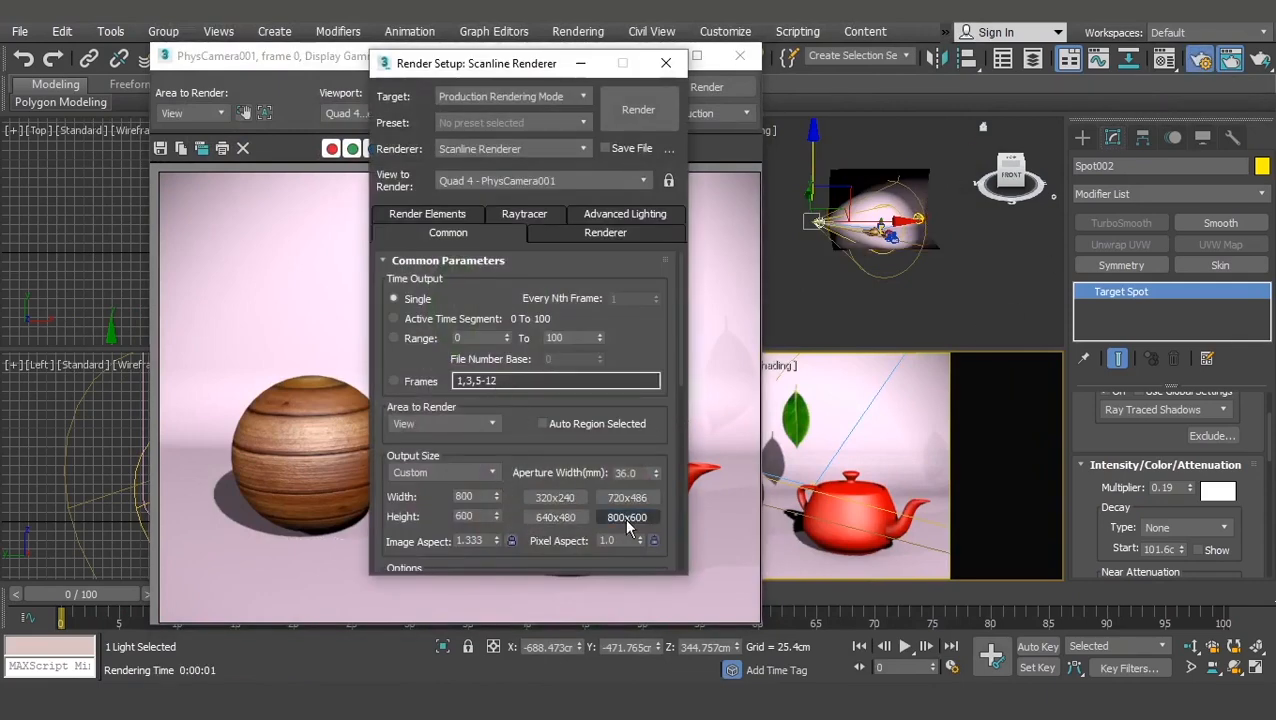
{"action": "left_click", "coordinate": [495, 474]}
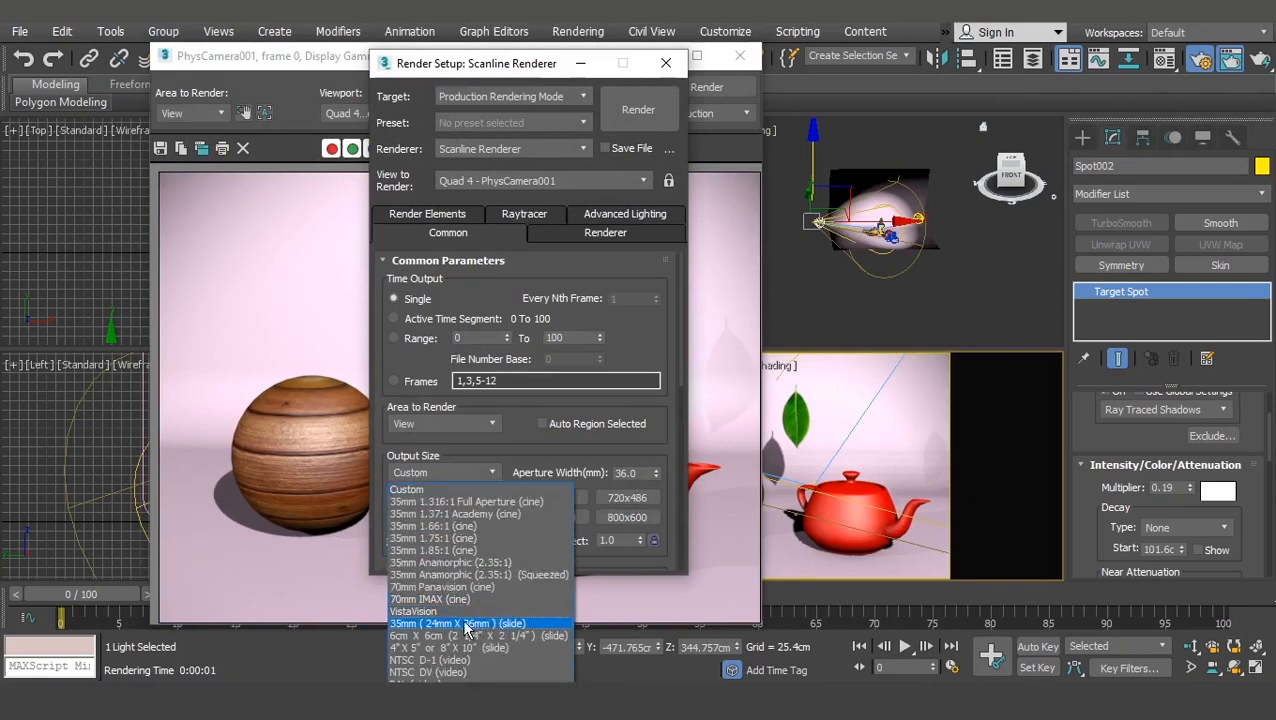
{"action": "left_click", "coordinate": [440, 708]}
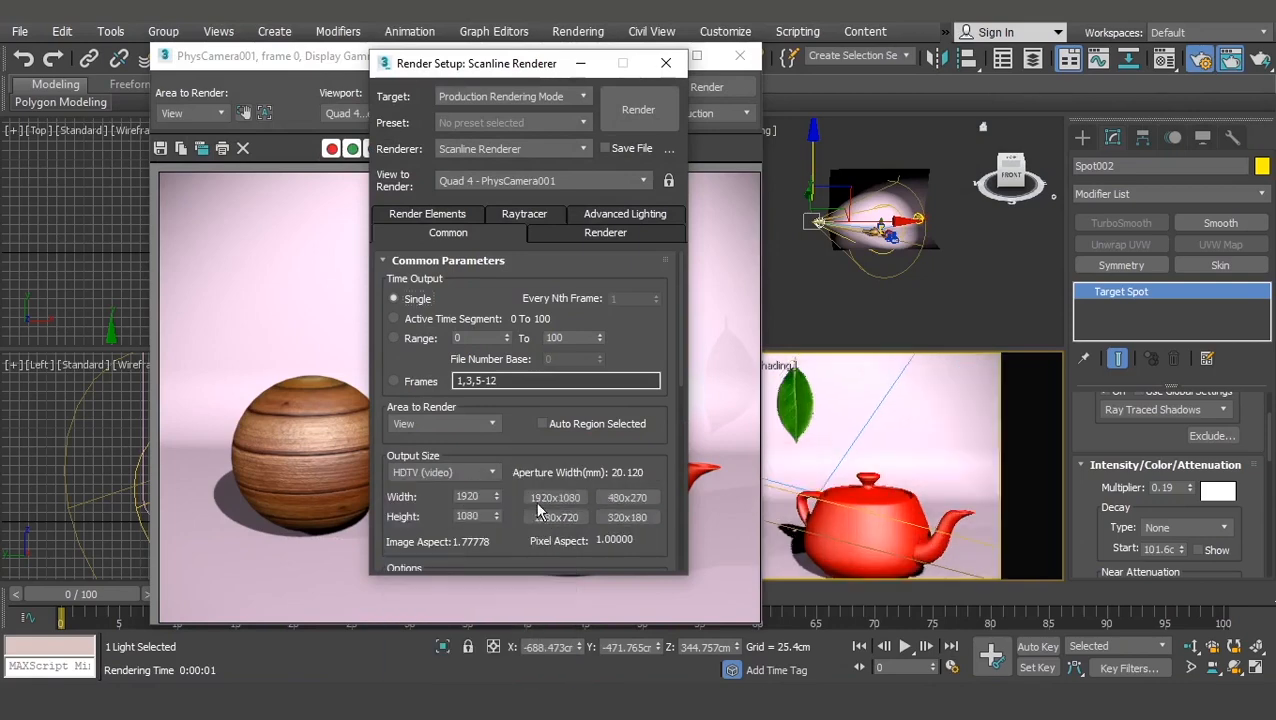
{"action": "left_click", "coordinate": [555, 517]}
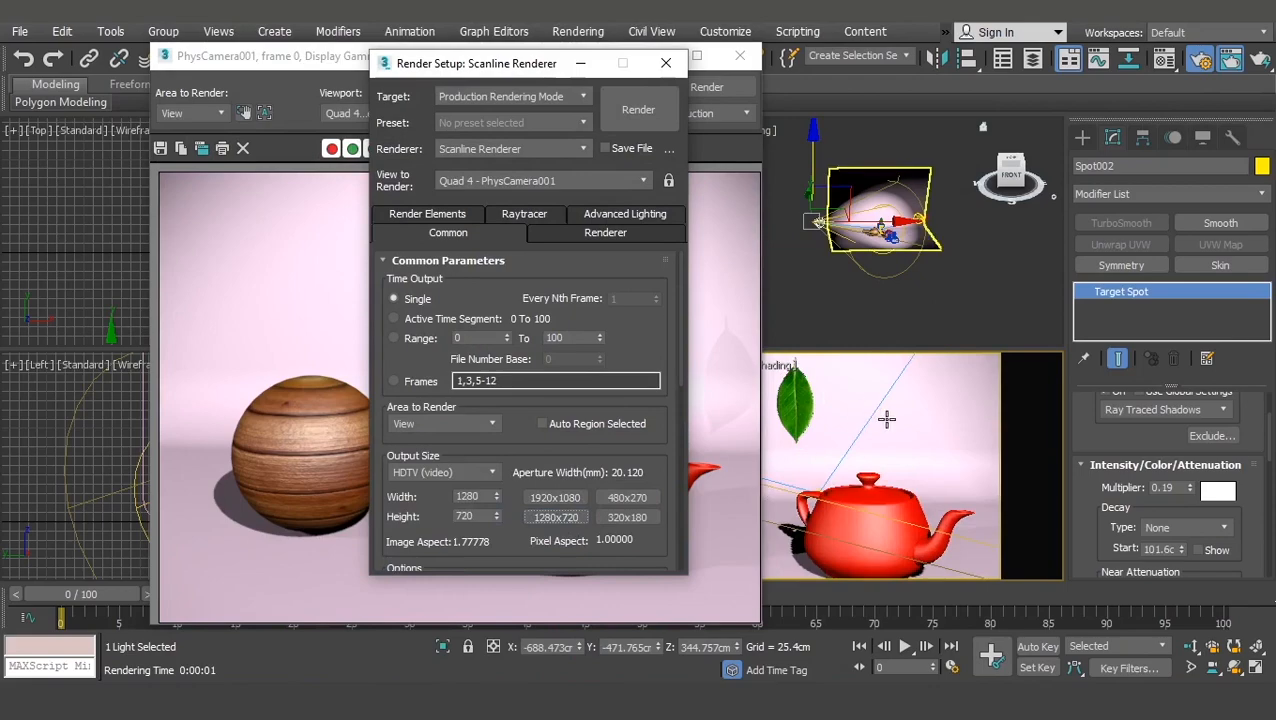
{"action": "key", "text": "shift+q"}
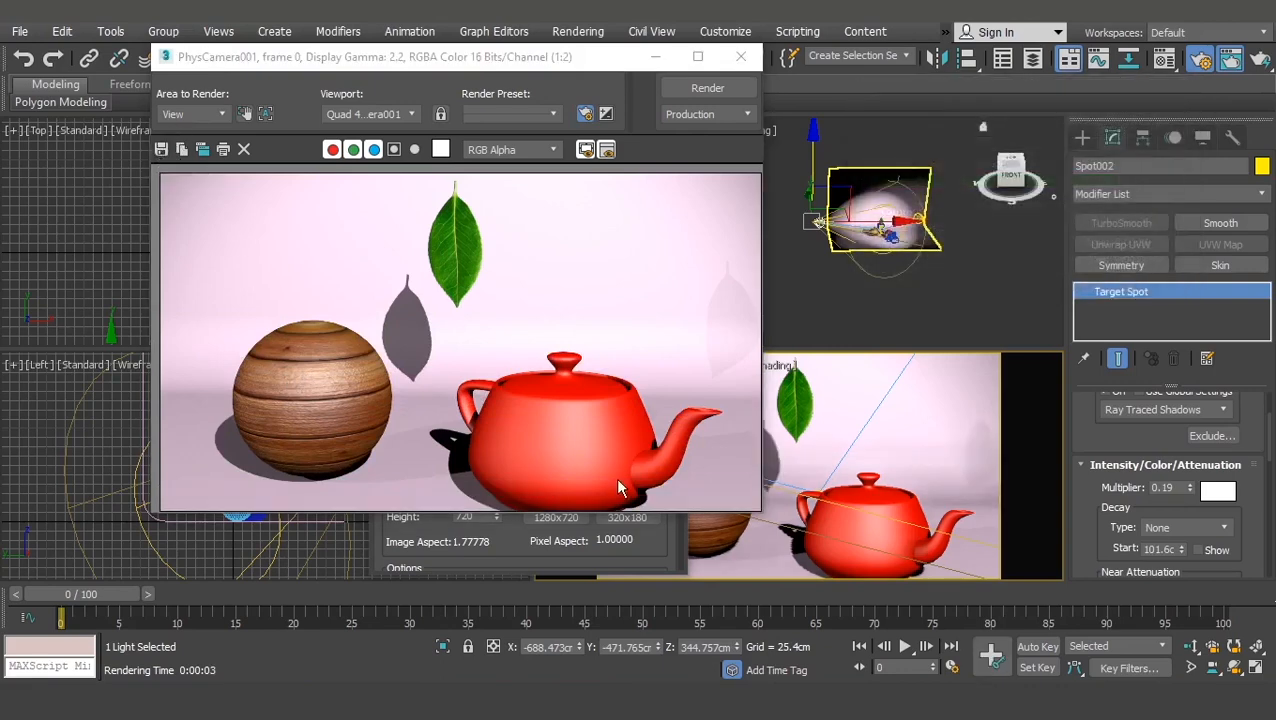
Step: Switch the render output size to Custom at 640x480 and close the render settings
{"action": "left_click", "coordinate": [642, 542]}
{"action": "left_click", "coordinate": [492, 472]}
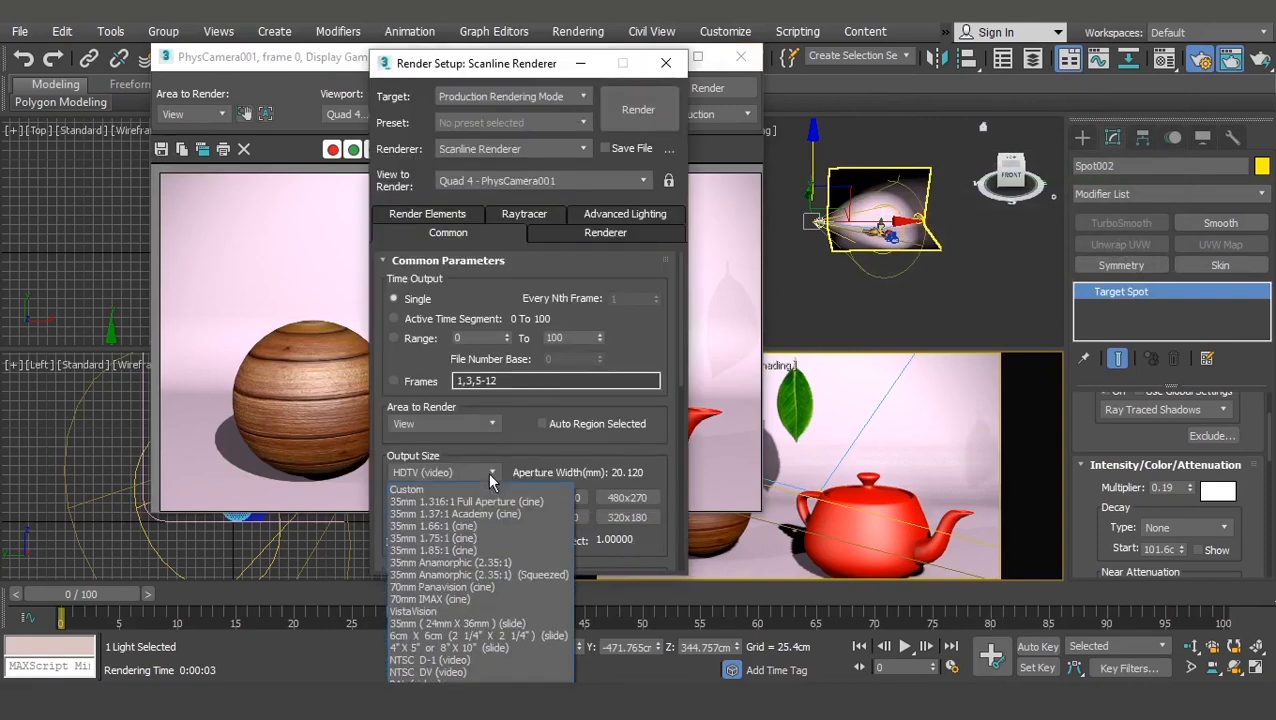
{"action": "left_click", "coordinate": [440, 485]}
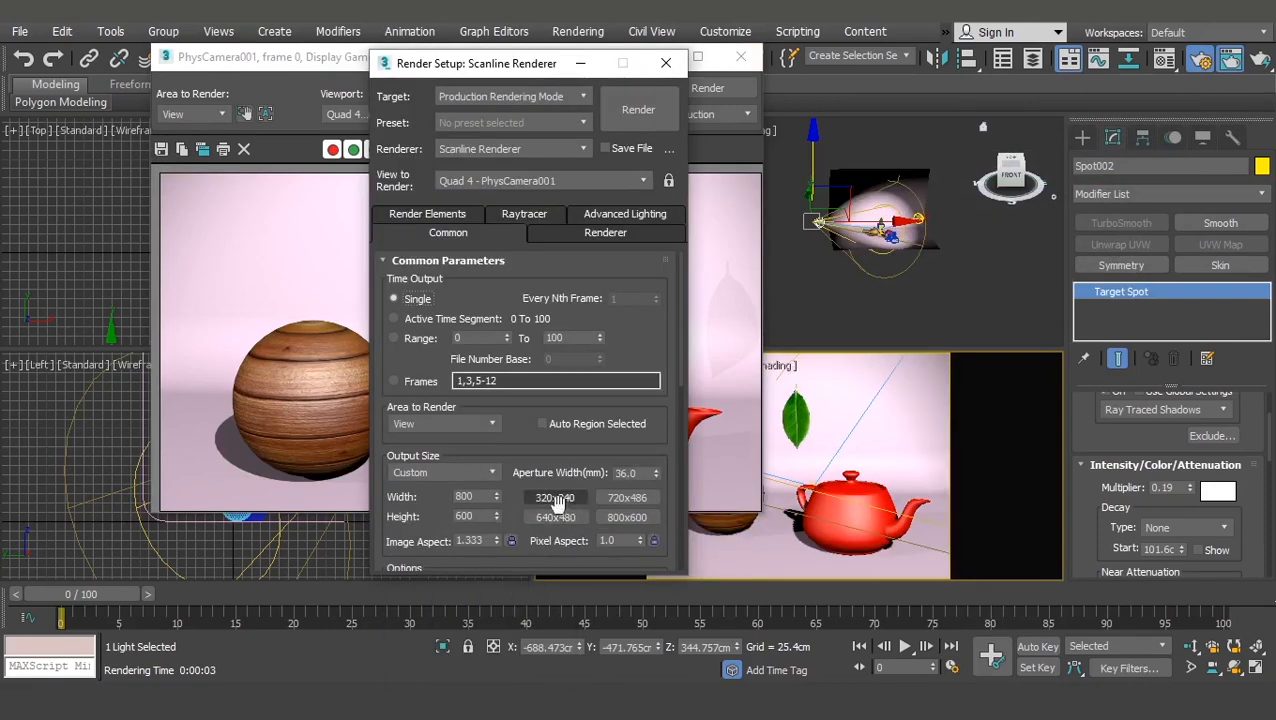
{"action": "left_click", "coordinate": [555, 517]}
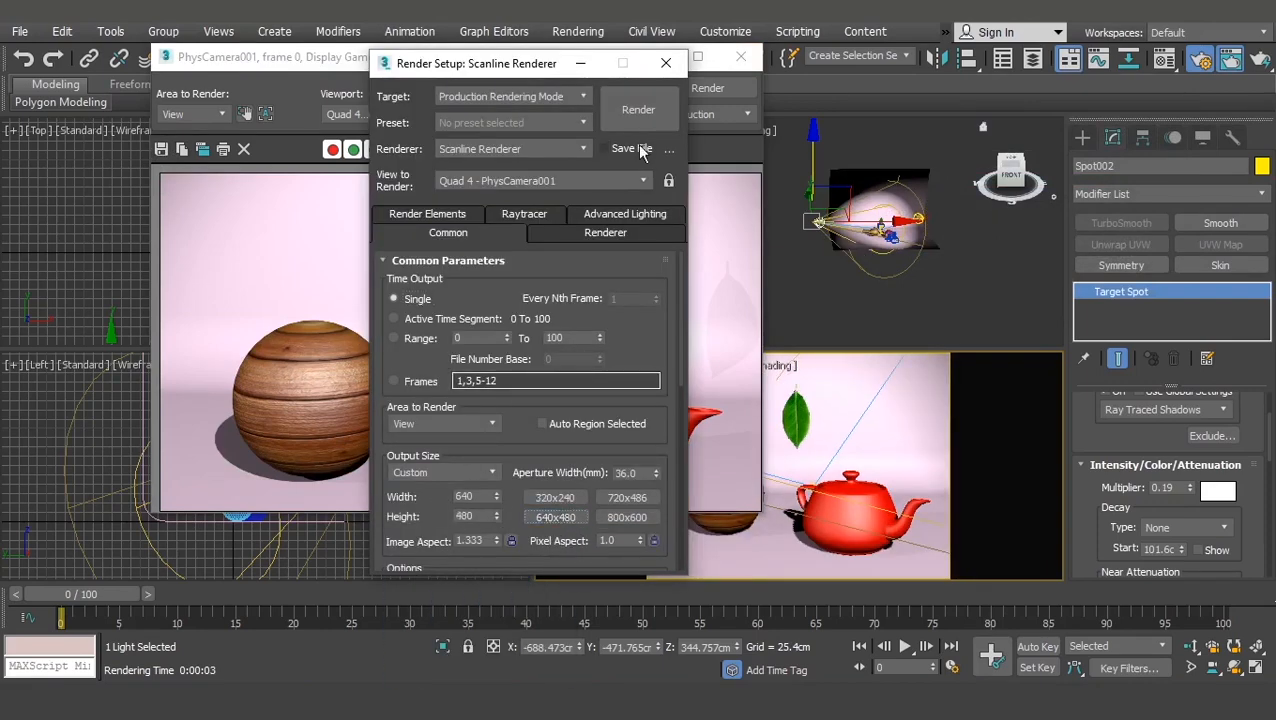
{"action": "left_click", "coordinate": [664, 63]}
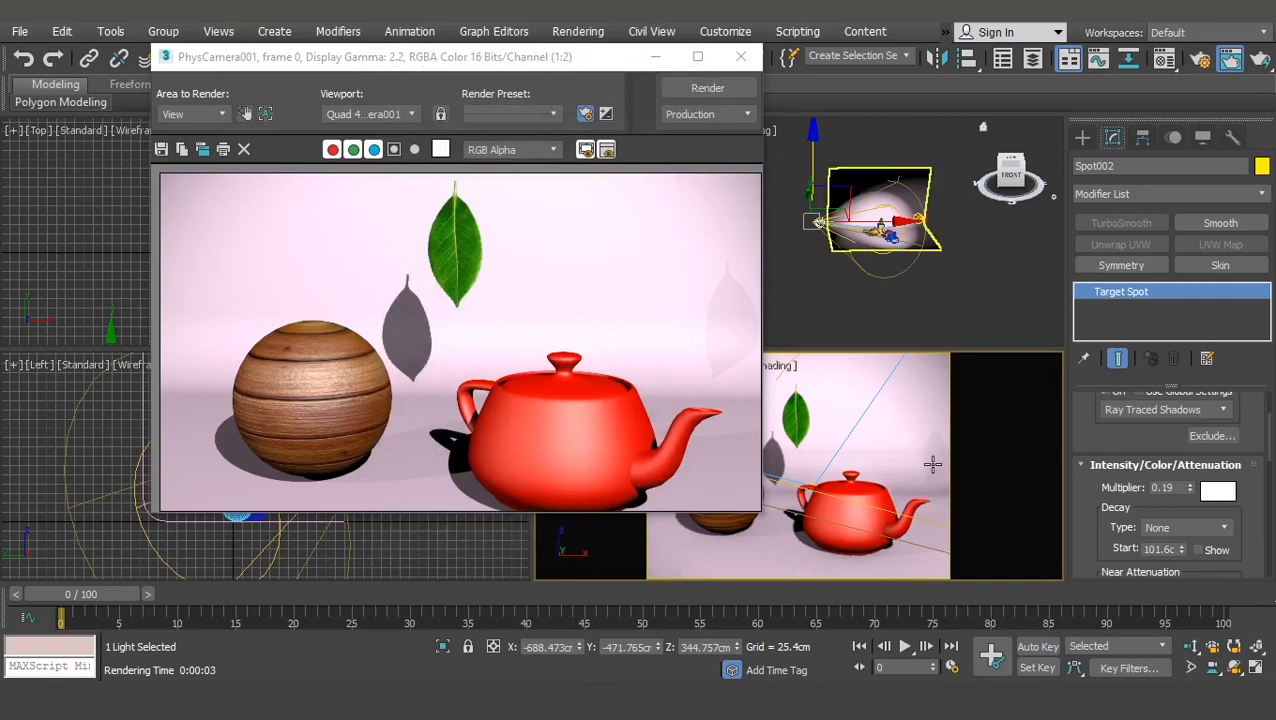